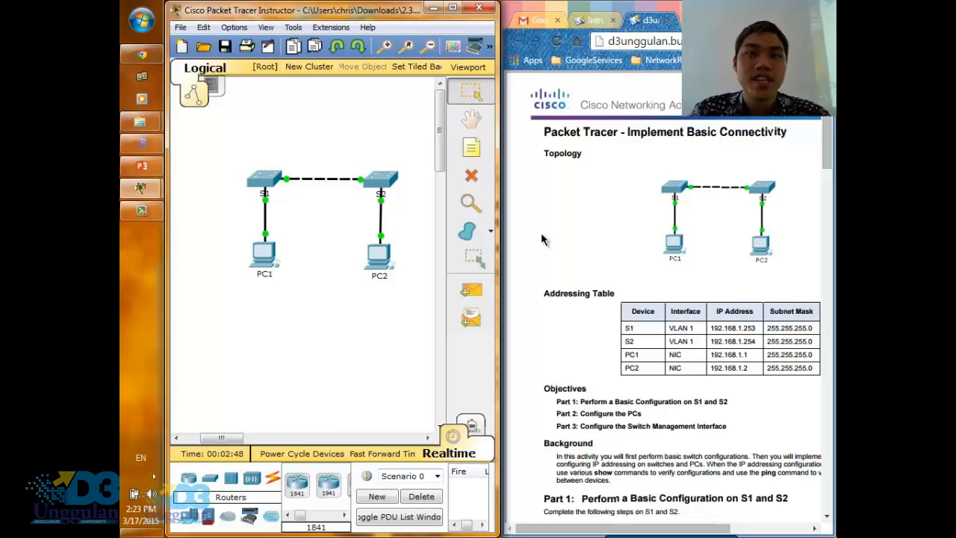
- Read the activity's addressing table, its three objectives and the Part 1 tasks for the basic switch configuration
click(572, 209)
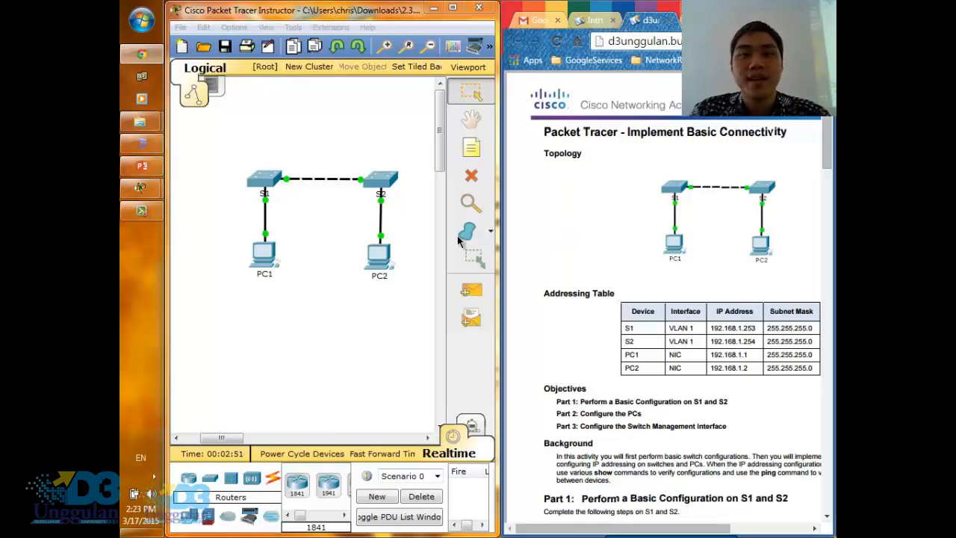
click(310, 315)
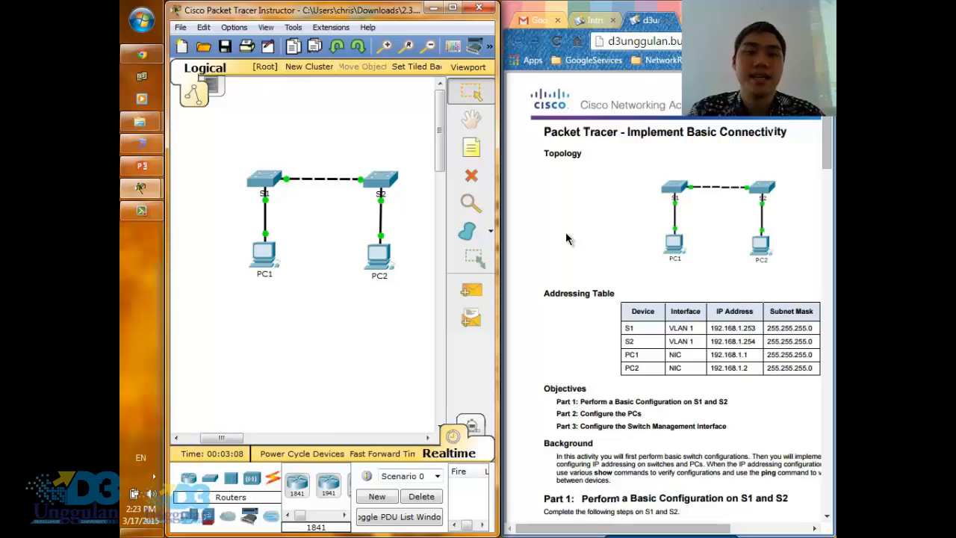
click(587, 220)
scroll(587, 219, down, 2)
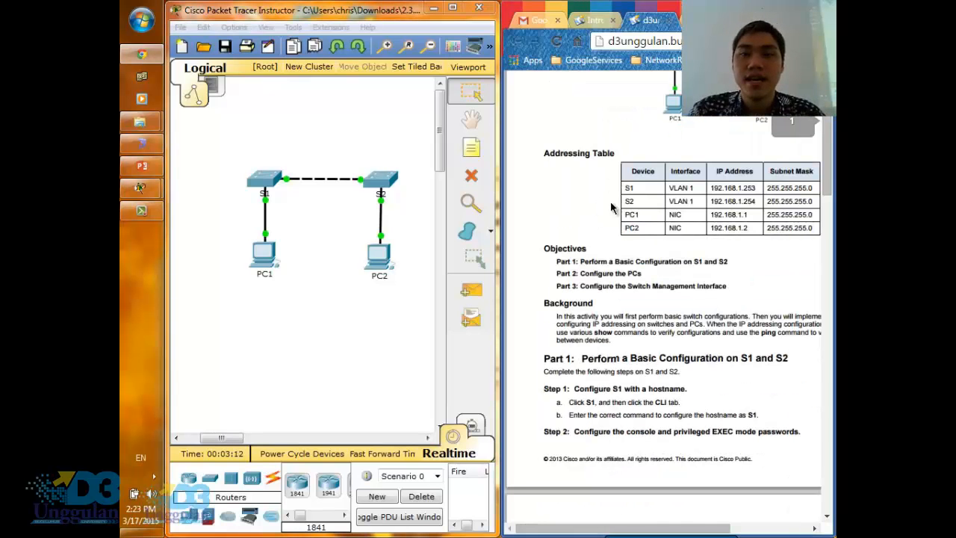
scroll(610, 200, down, 1)
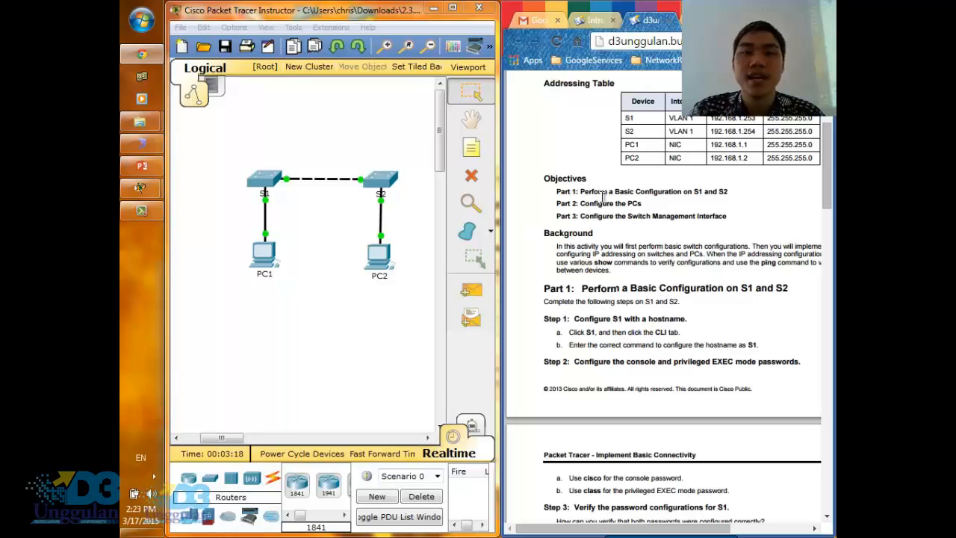
drag(582, 195, 731, 193)
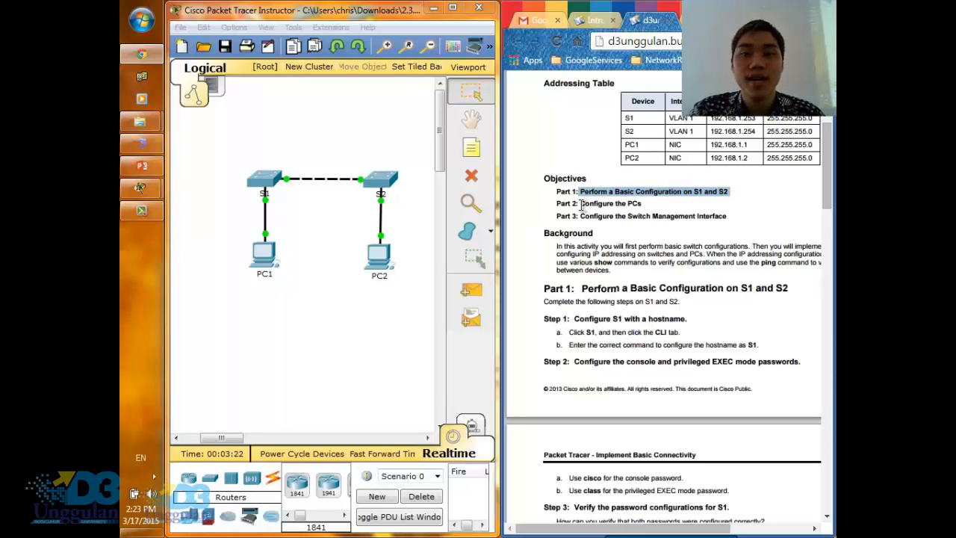
drag(580, 203, 647, 215)
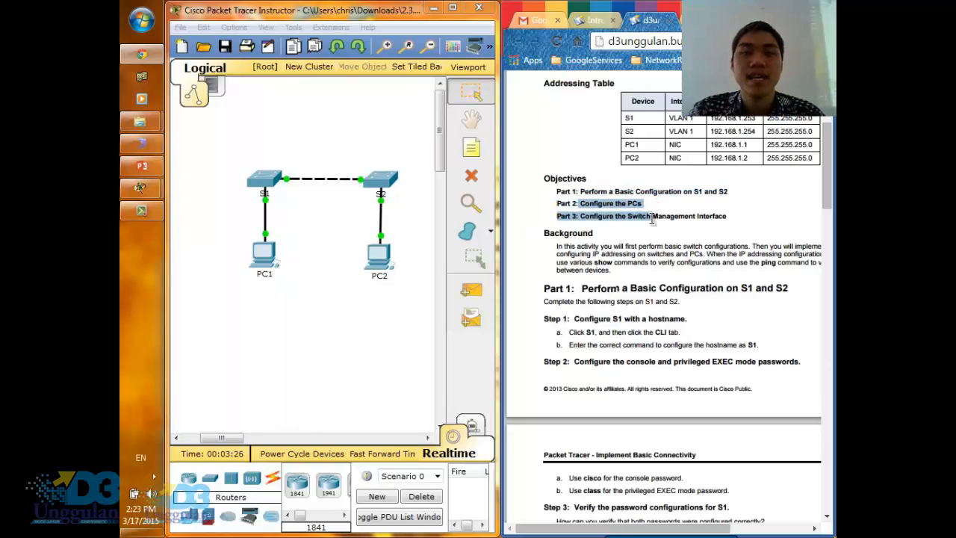
click(647, 217)
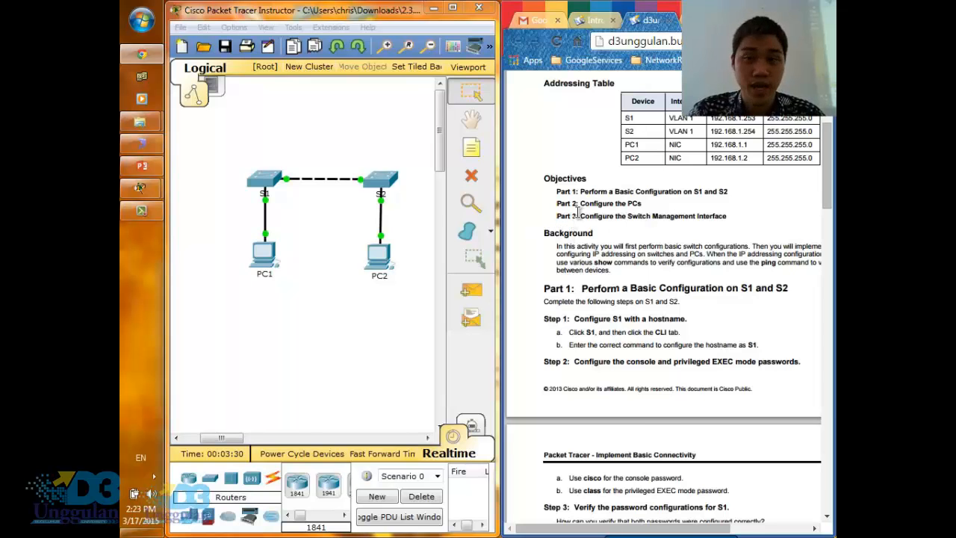
scroll(598, 214, down, 1)
scroll(641, 213, down, 1)
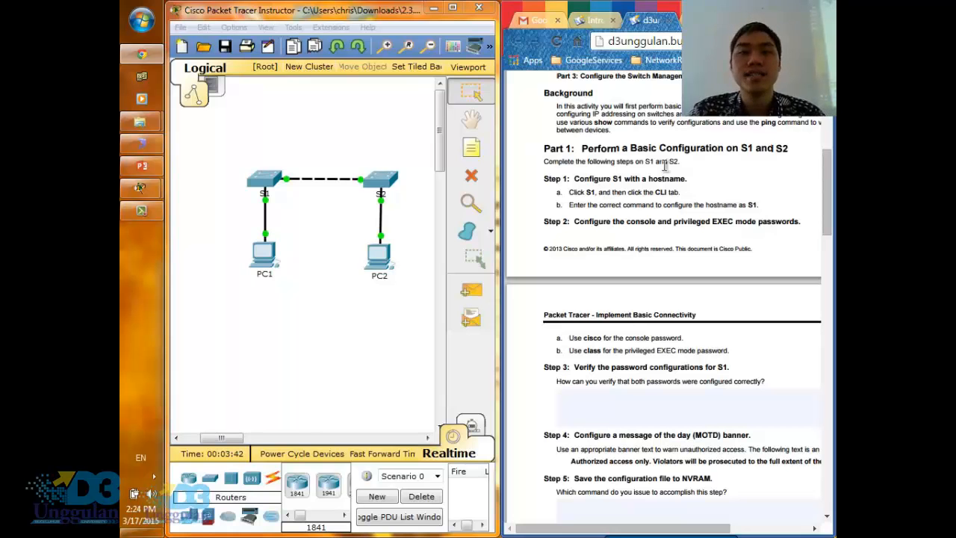
- Open the command line interface of switch S1, enlarge its window and enter privileged EXEC mode with enable
click(266, 191)
click(374, 112)
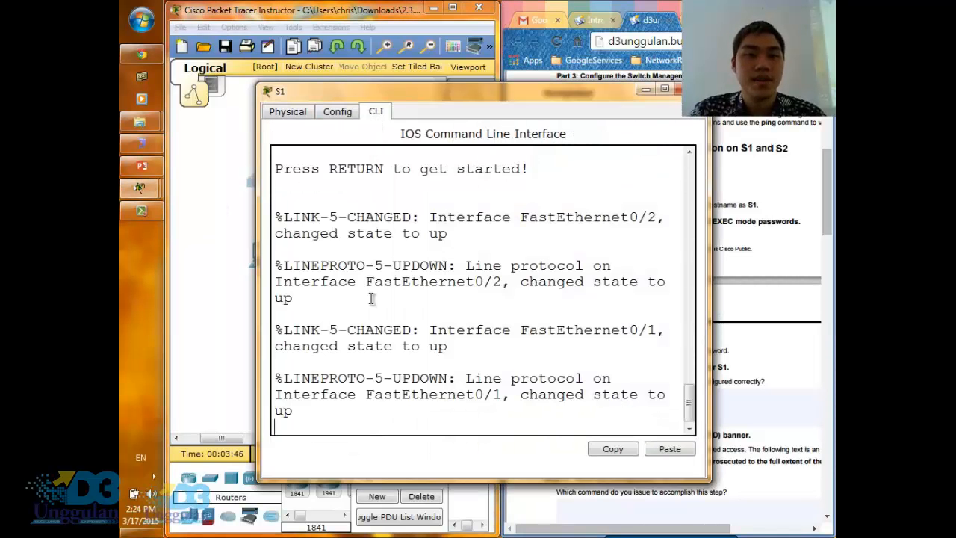
drag(256, 321, 203, 302)
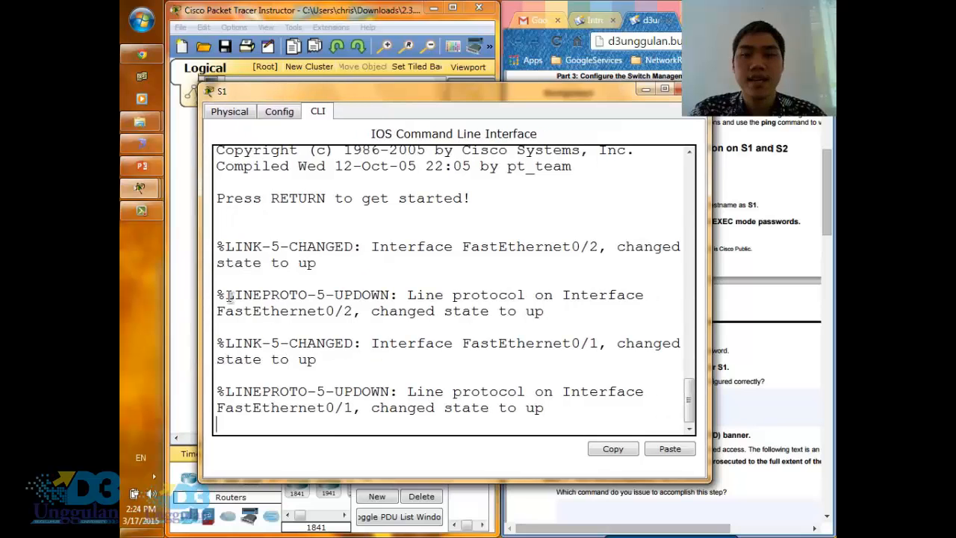
drag(478, 93, 508, 87)
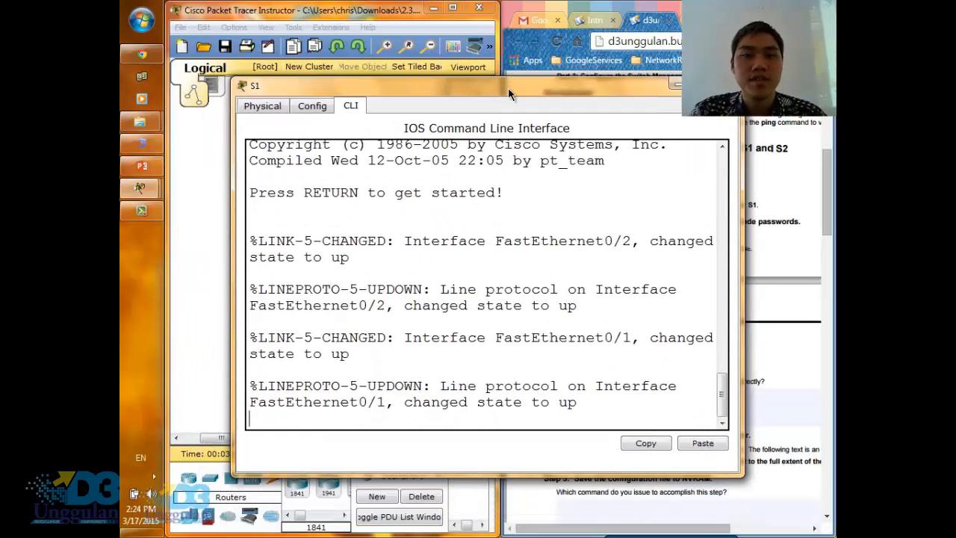
key(Return)
text(enable)
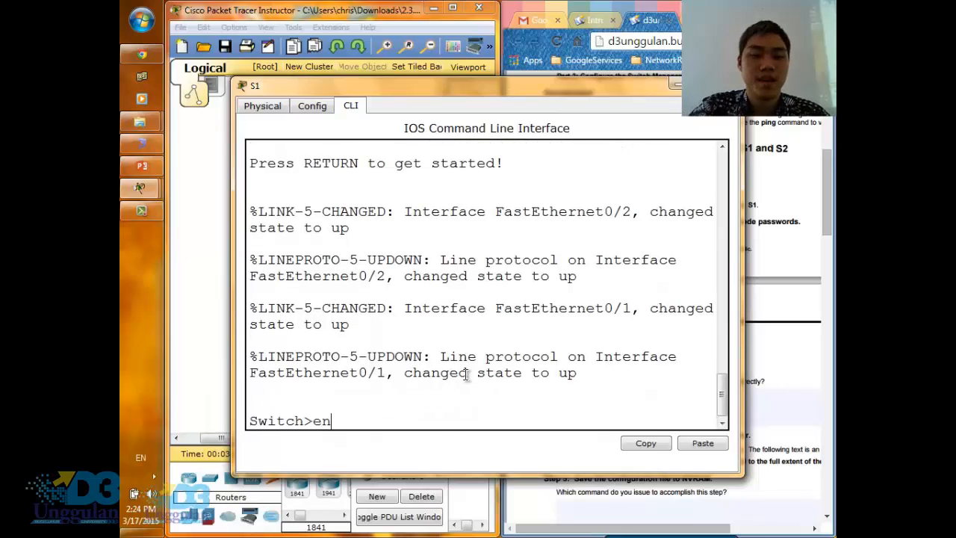
key(Return)
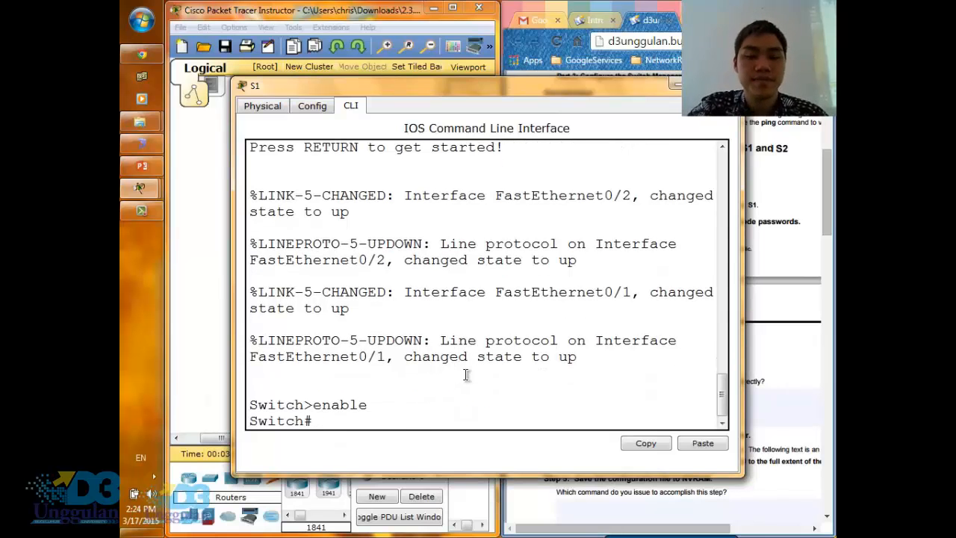
- Enter global configuration mode with configure terminal and set the switch's hostname to S1
text(conf)
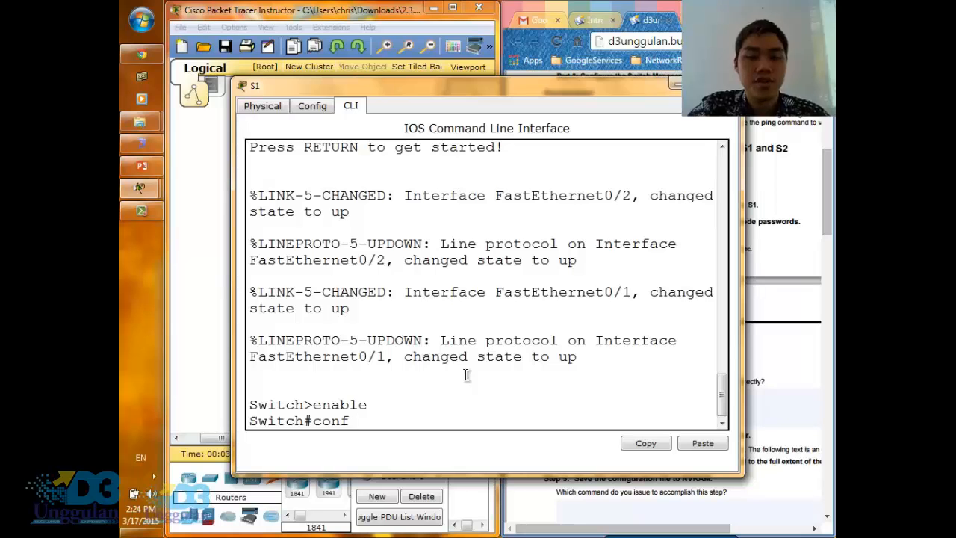
text(igure termin)
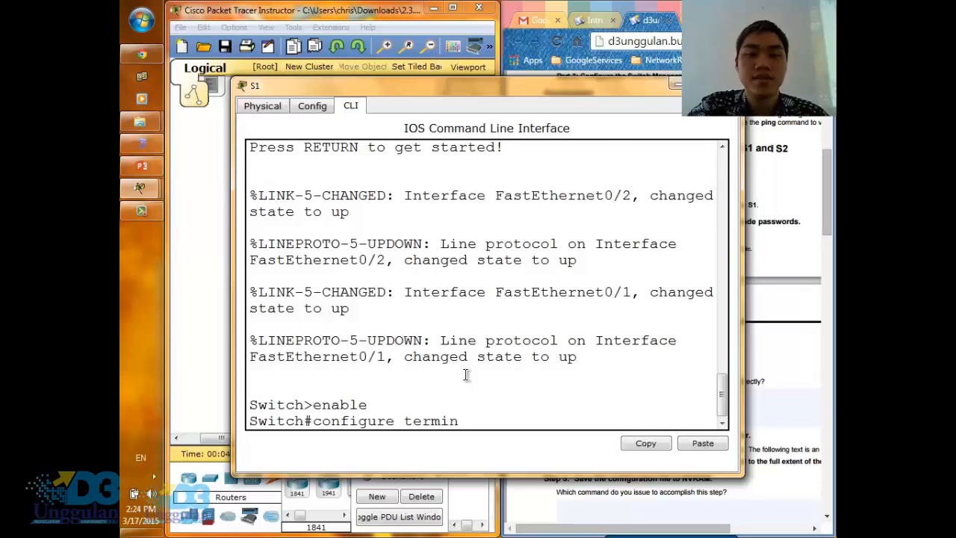
text(al)
key(Return)
text(hostname )
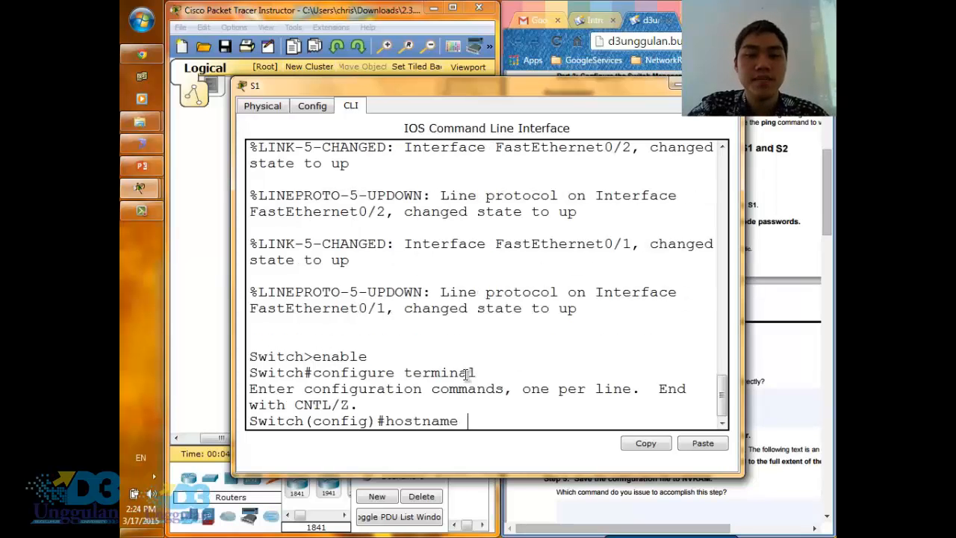
text(S1)
key(Return)
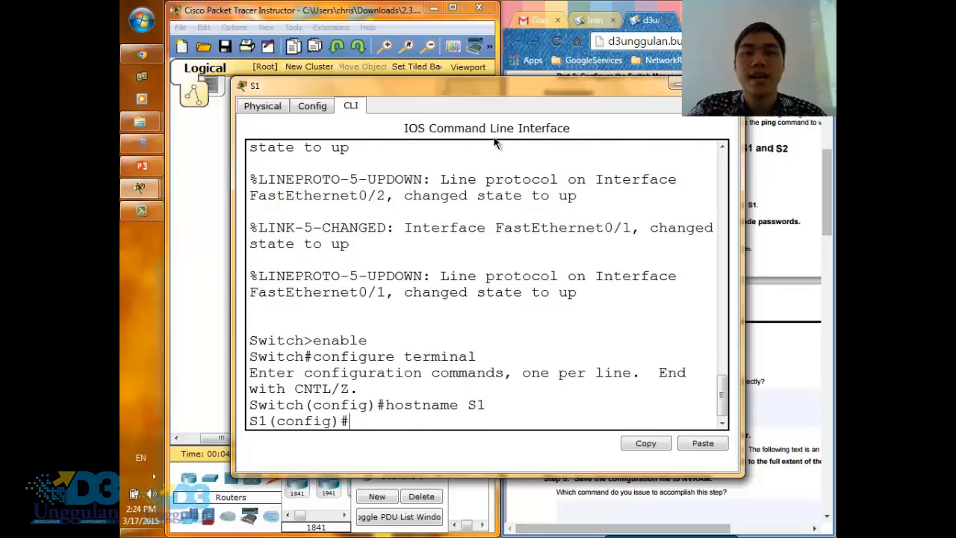
- Check Step 2 of the instructions and enter line configuration mode on S1 with line console 0
drag(525, 88, 611, 418)
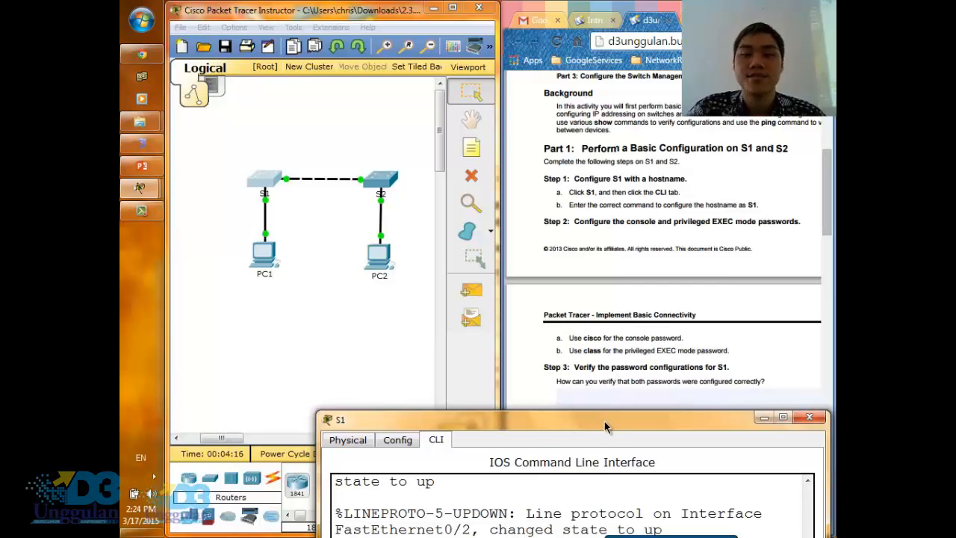
drag(605, 421, 423, 99)
drag(451, 221, 552, 122)
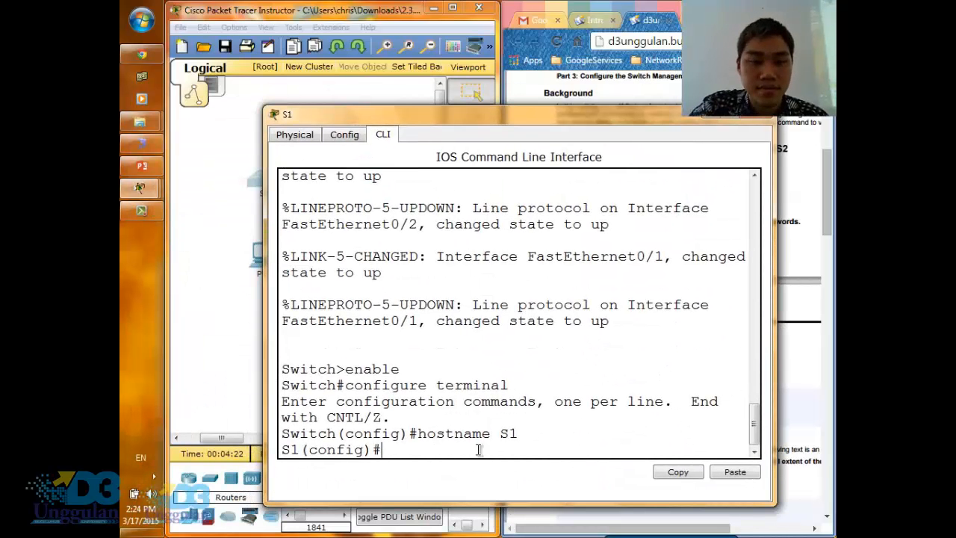
text(line lo)
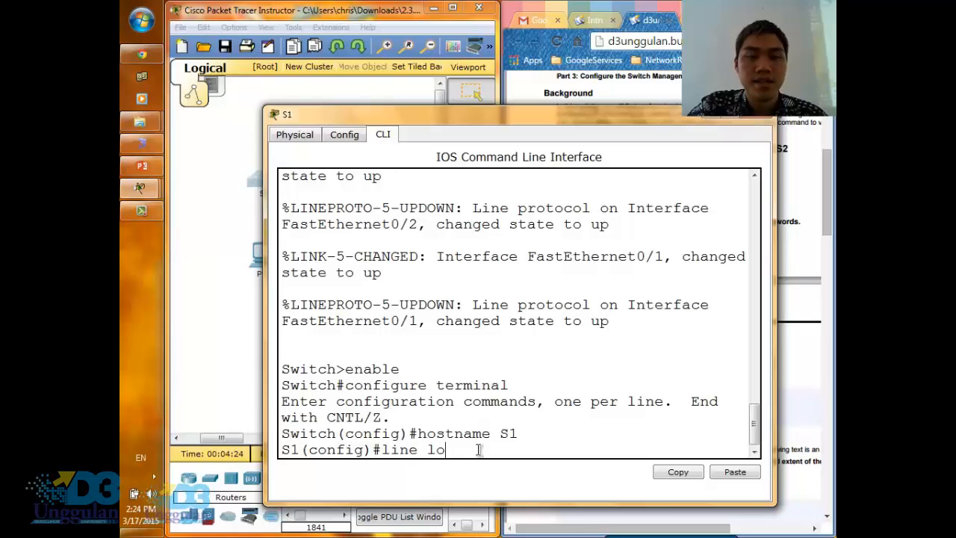
key(BackSpace)
key(BackSpace)
text(console 0)
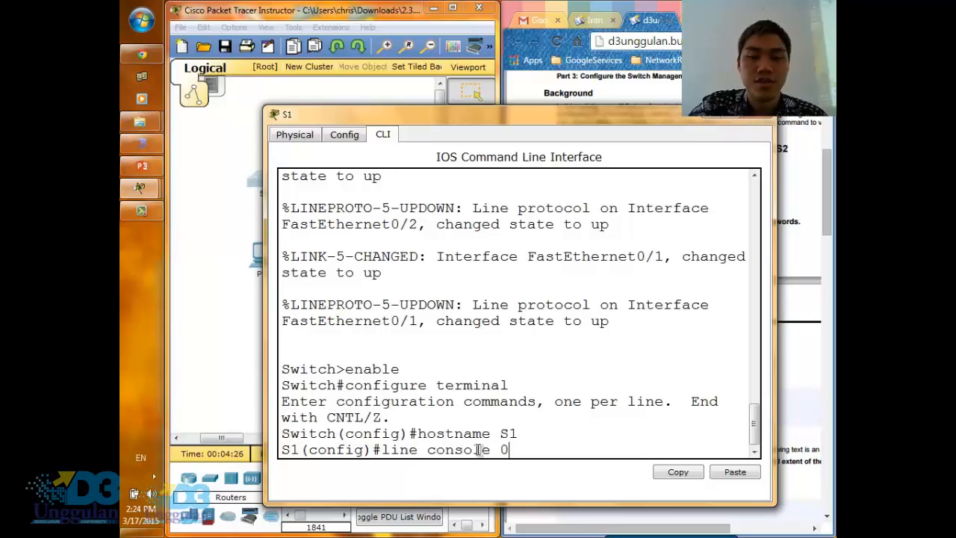
key(Return)
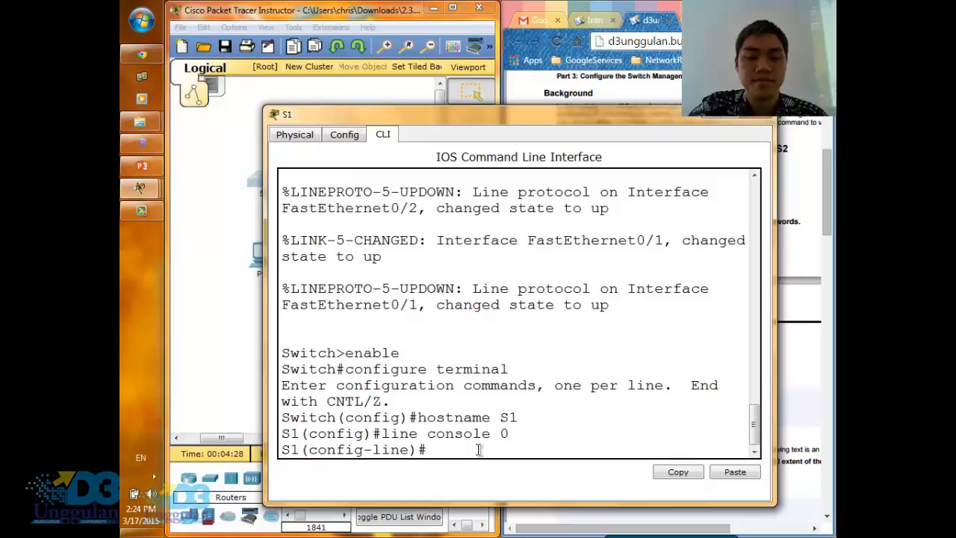
- Set the console password given in the instructions, enable login on the console line, and exit to global configuration mode
text(pass)
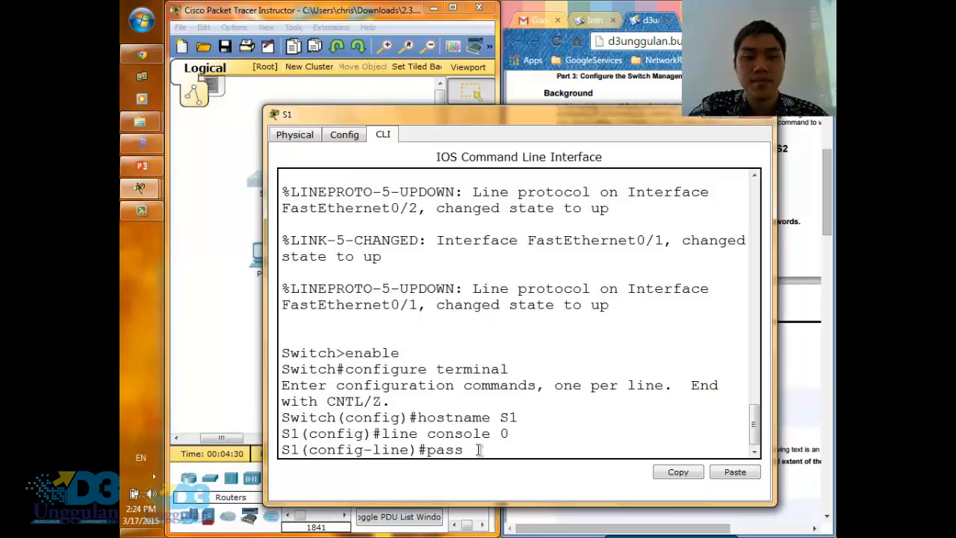
text(word cisco)
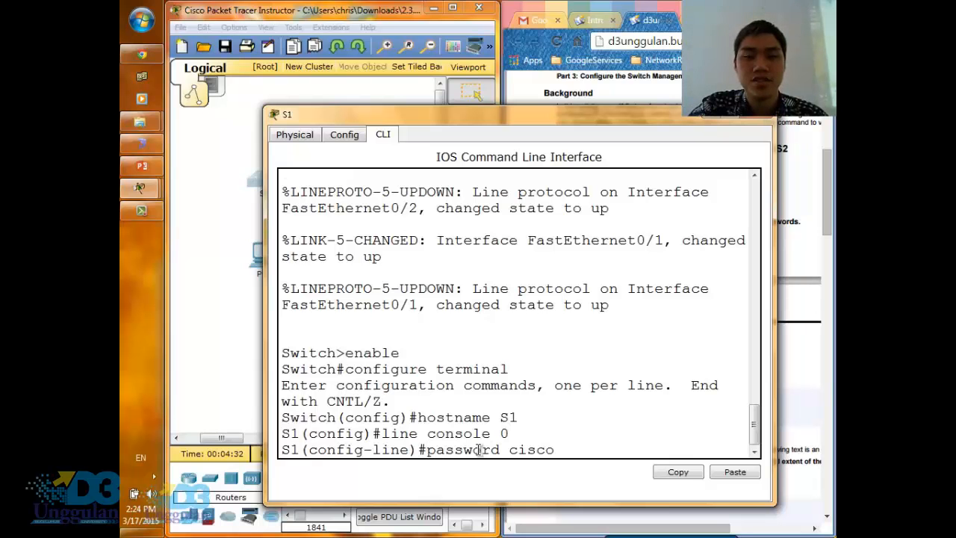
key(Return)
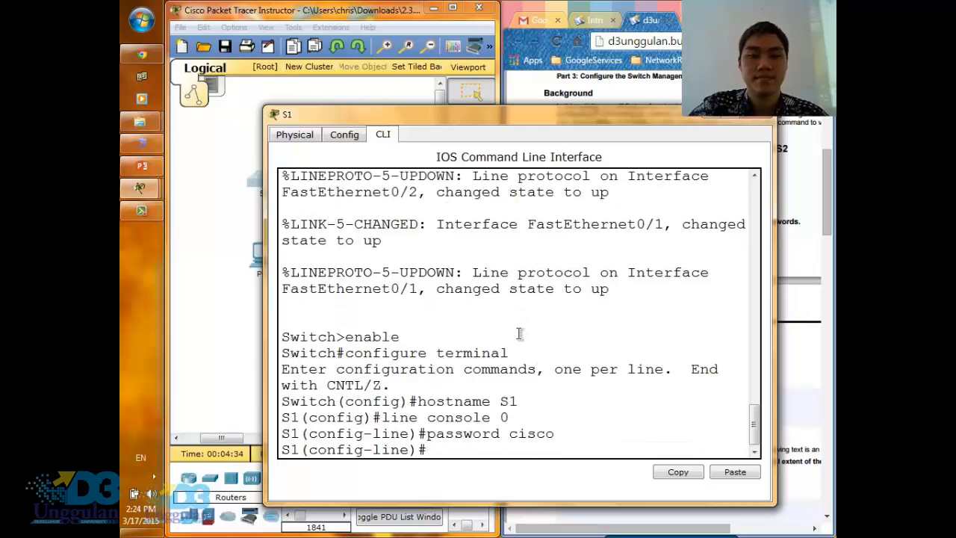
text(login)
key(Return)
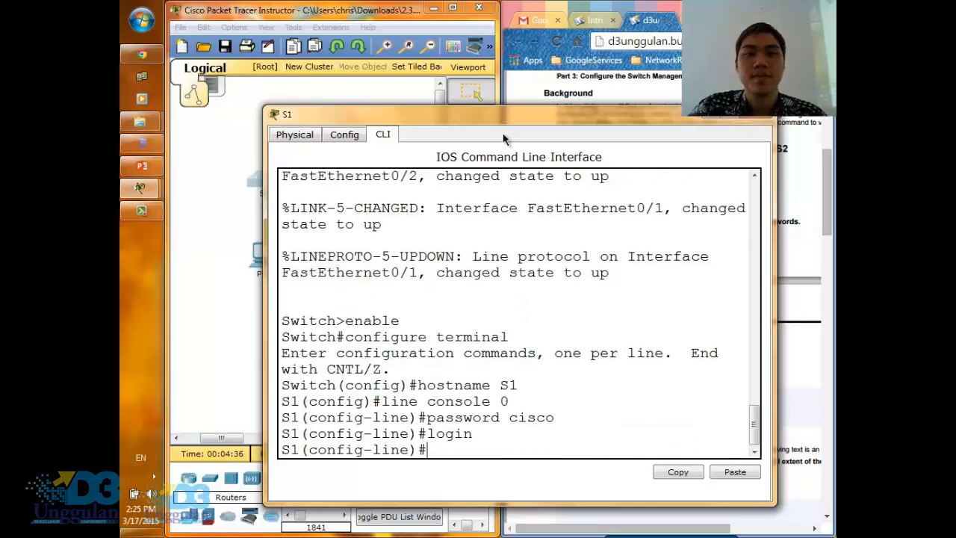
mouse_move(516, 110)
mouse_down()
mouse_move(476, 124)
mouse_move(500, 395)
mouse_move(538, 475)
mouse_move(591, 394)
mouse_move(584, 404)
mouse_move(444, 194)
mouse_move(503, 103)
mouse_up()
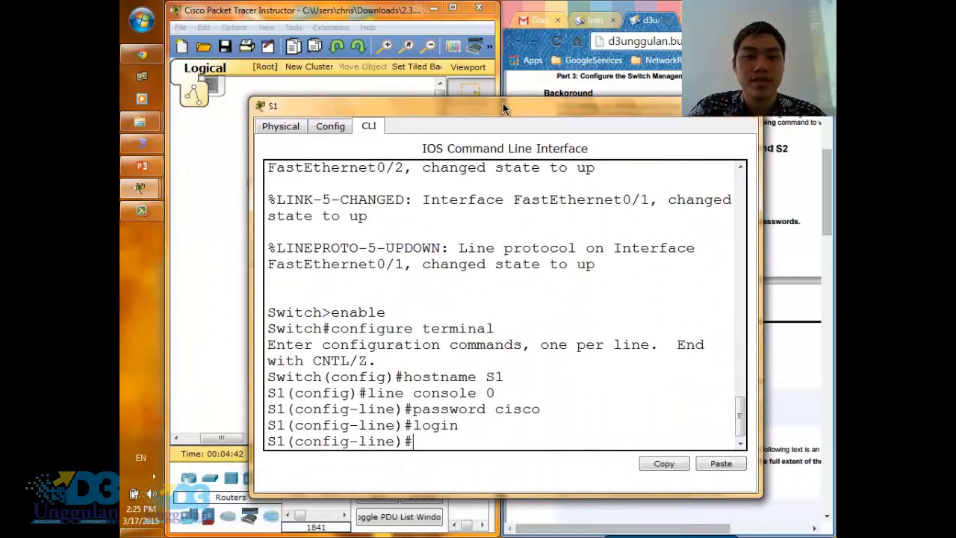
text(exit)
key(Return)
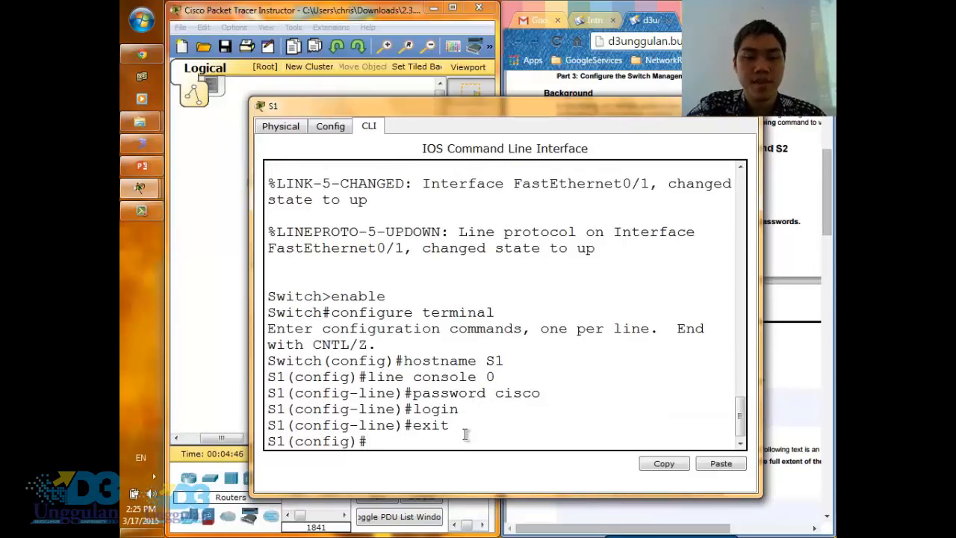
- Set the privileged EXEC mode password on S1 with the enable password command, using the password from the instructions
text(enab)
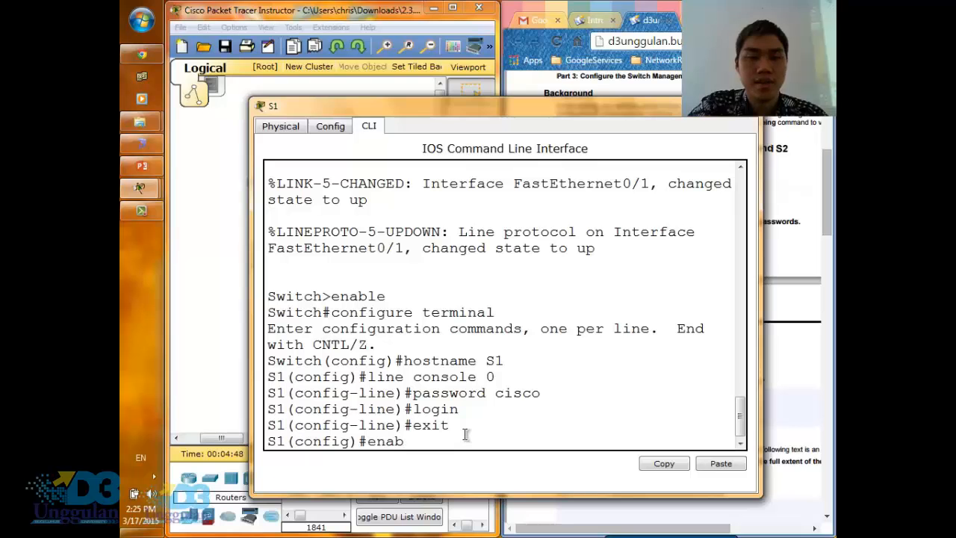
text(le pa)
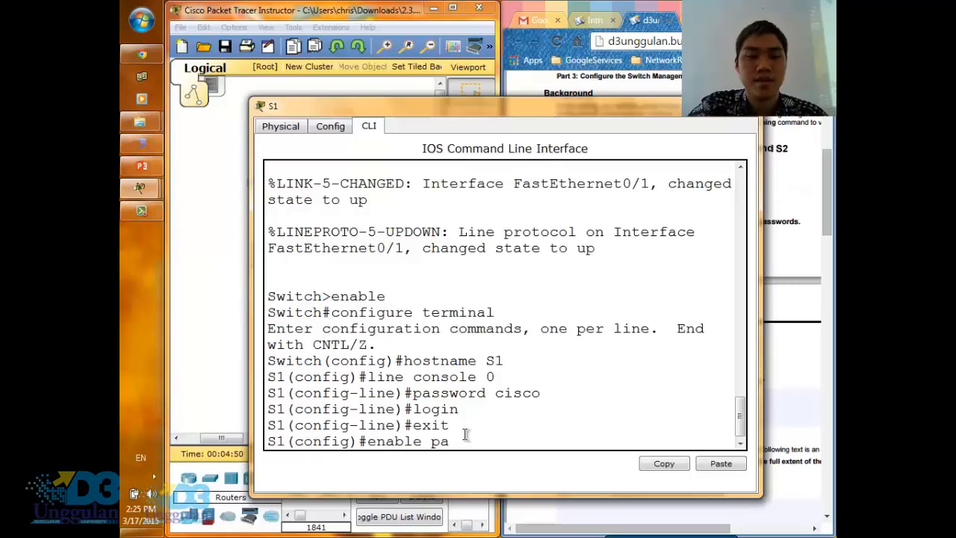
text(ssword class)
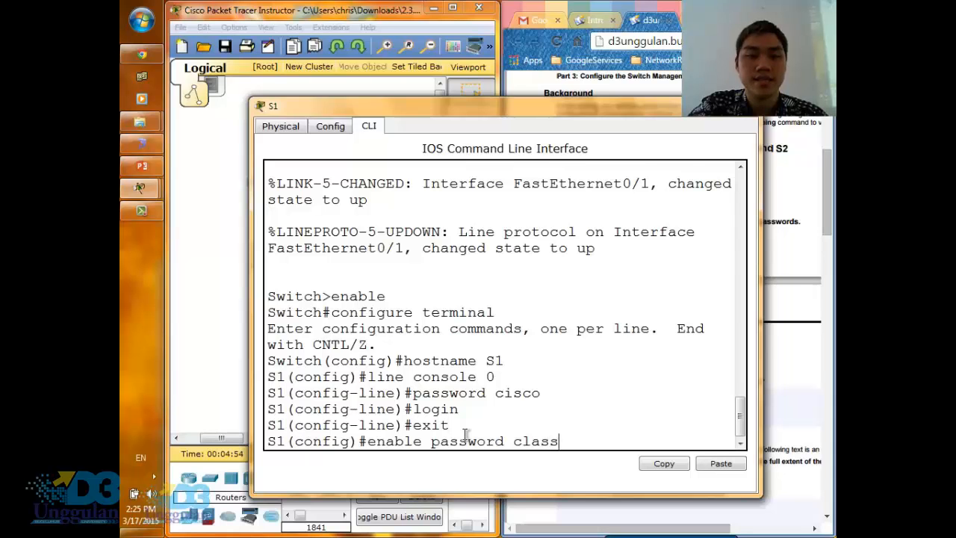
key(Return)
- Try to run the login command in global configuration mode on S1
text(l)
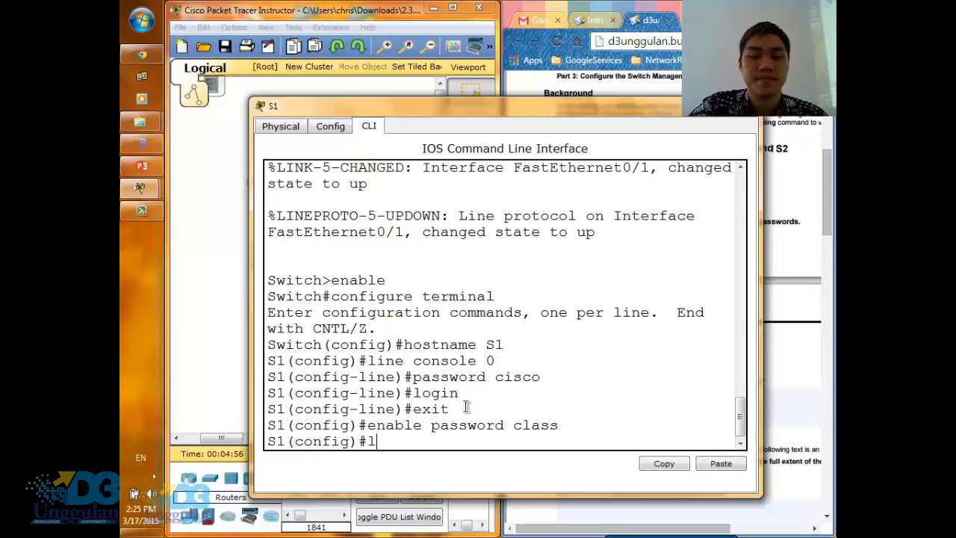
text(ogin)
key(Return)
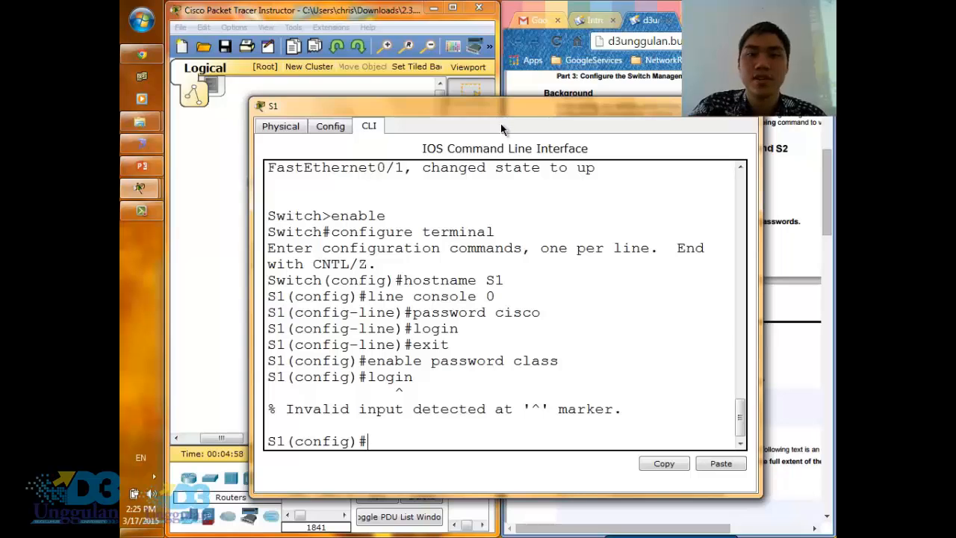
- Consult Step 3 of the instructions about verifying the password configurations for S1, and return to the switch's command line
drag(503, 112, 429, 446)
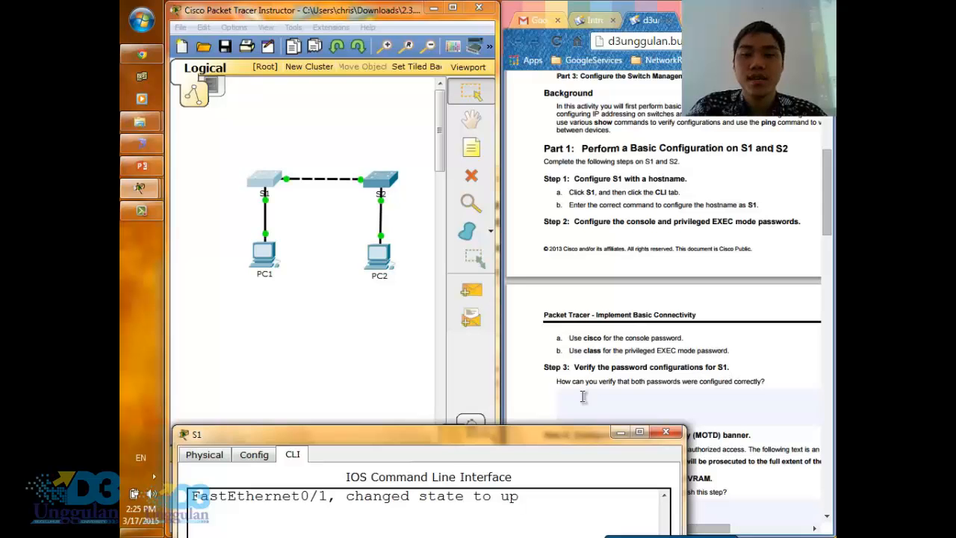
drag(546, 434, 593, 71)
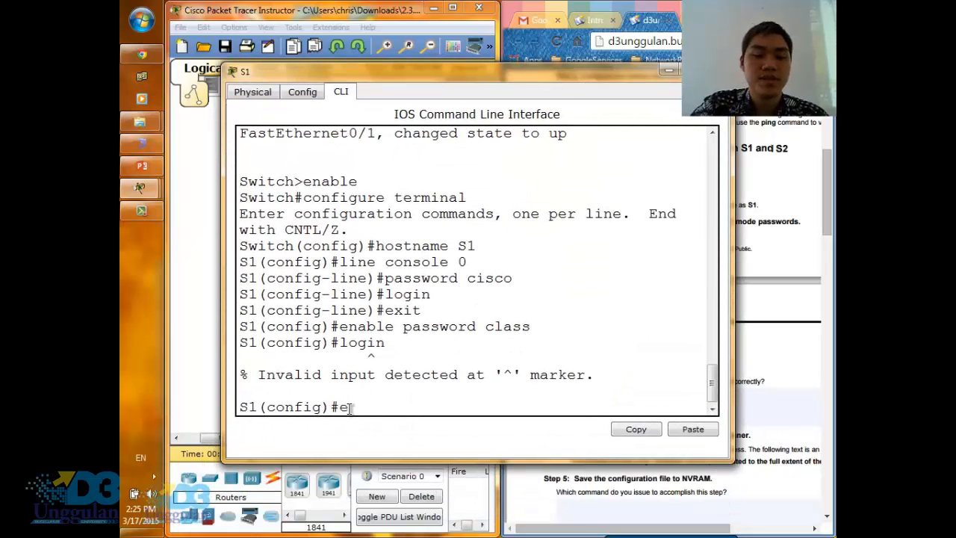
- Exit global configuration mode on S1 and display the switch's running configuration with show running-config
text(xit)
key(Return)
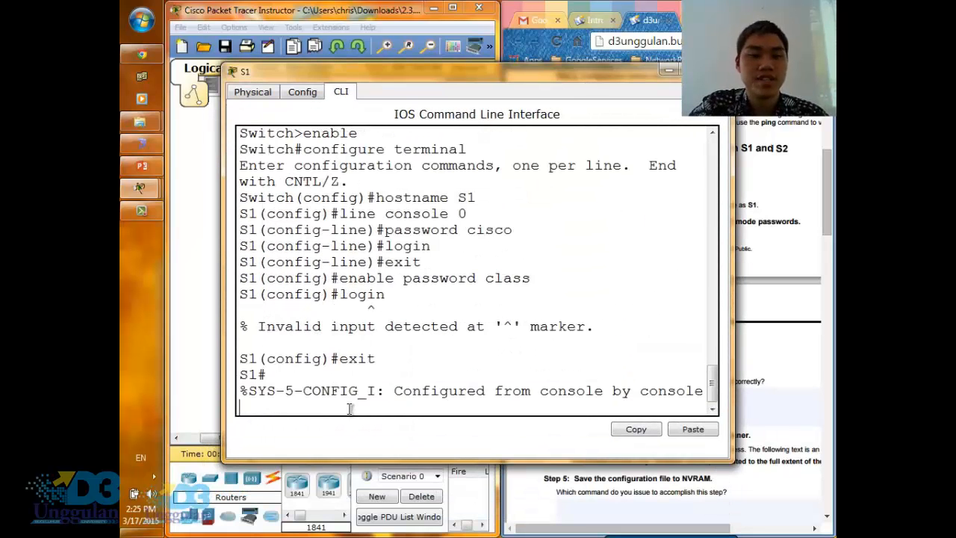
text(show )
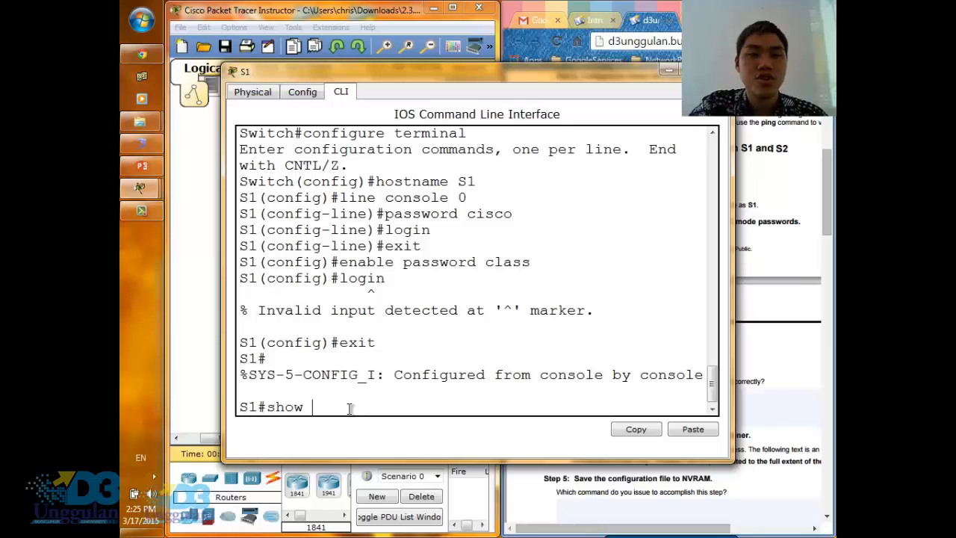
text(running)
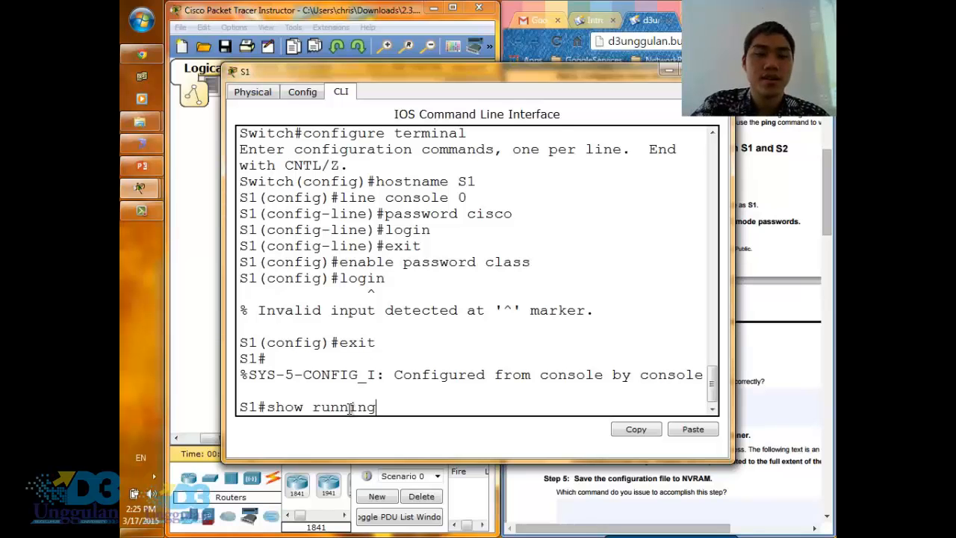
text(-config)
key(Return)
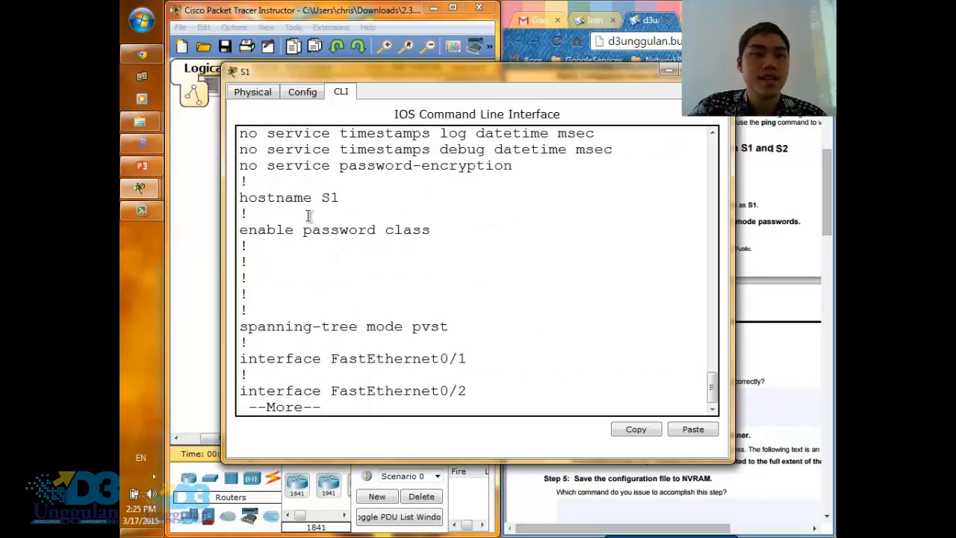
- Check the hostname, privileged EXEC password and console line password entries in the running configuration of S1
drag(345, 198, 243, 197)
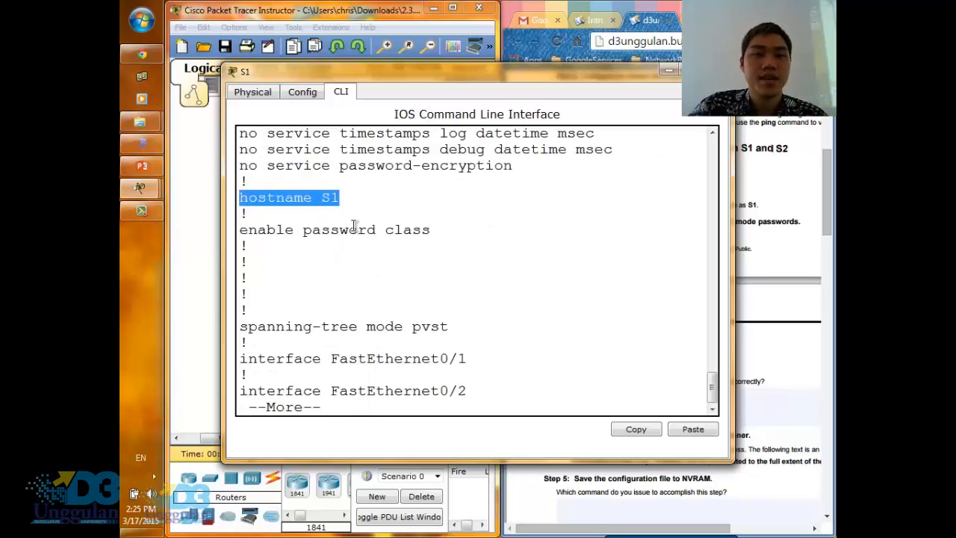
drag(446, 230, 386, 230)
click(385, 286)
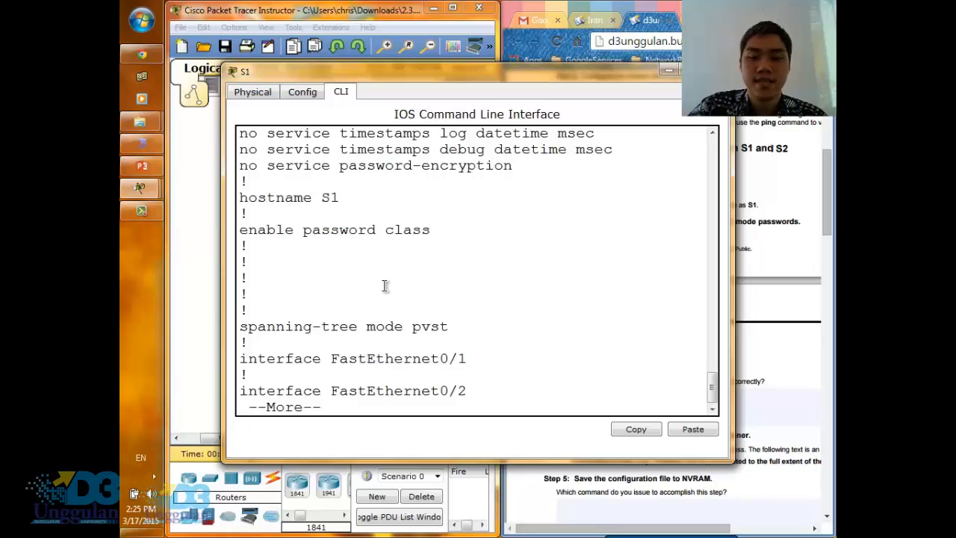
key(Return)
key(Return)
key(Return)
key(Return)
key(Return)
key(Return)
key(Return)
key(Return)
key(Return)
key(Return)
key(Return)
key(Return)
key(Return)
key(Return)
key(Return)
key(Return)
key(Return)
key(Return)
key(Return)
key(Return)
key(Return)
key(Return)
key(Return)
key(Return)
key(Return)
key(Return)
key(Return)
key(Return)
key(Return)
key(Return)
key(Return)
key(Return)
key(Return)
key(Return)
key(Return)
key(Return)
key(Return)
key(Return)
key(Return)
key(Return)
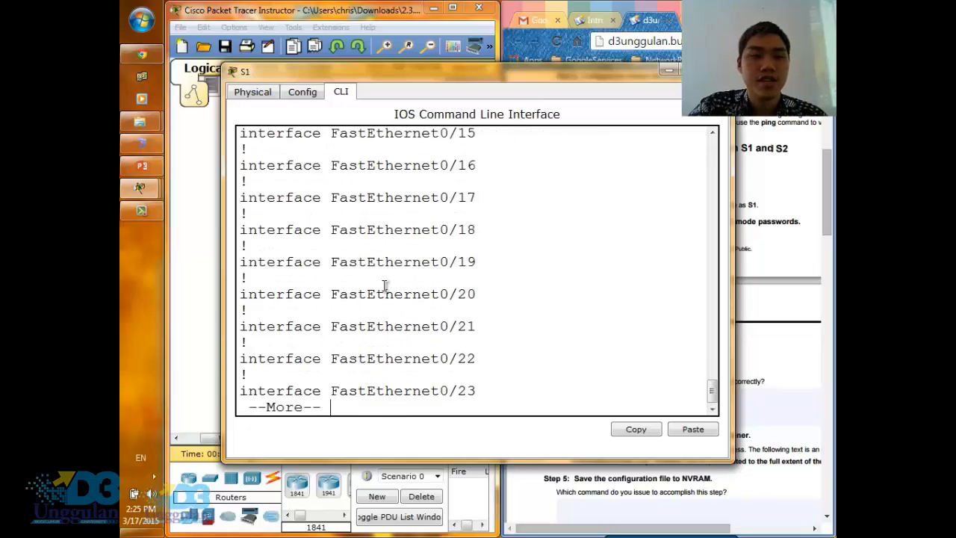
key(Return)
key(Return)
key(Return)
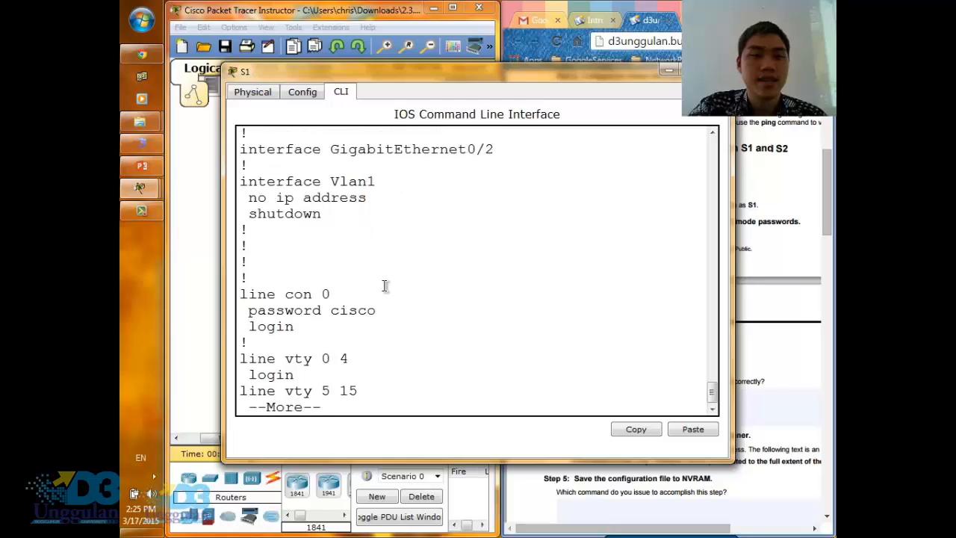
triple_click(286, 278)
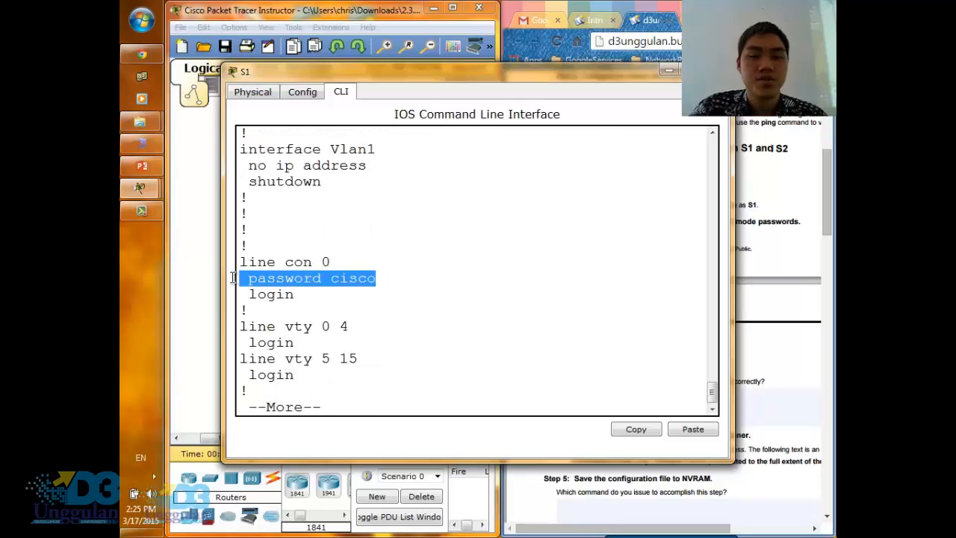
- Consult Step 4 of the instructions about configuring a message of the day (MOTD) banner
click(783, 364)
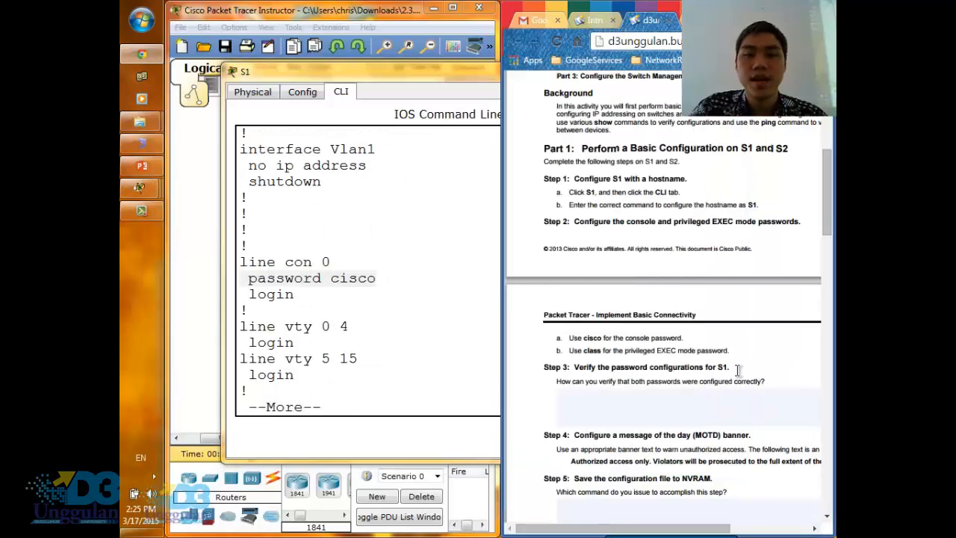
scroll(684, 396, down, 2)
scroll(667, 399, down, 2)
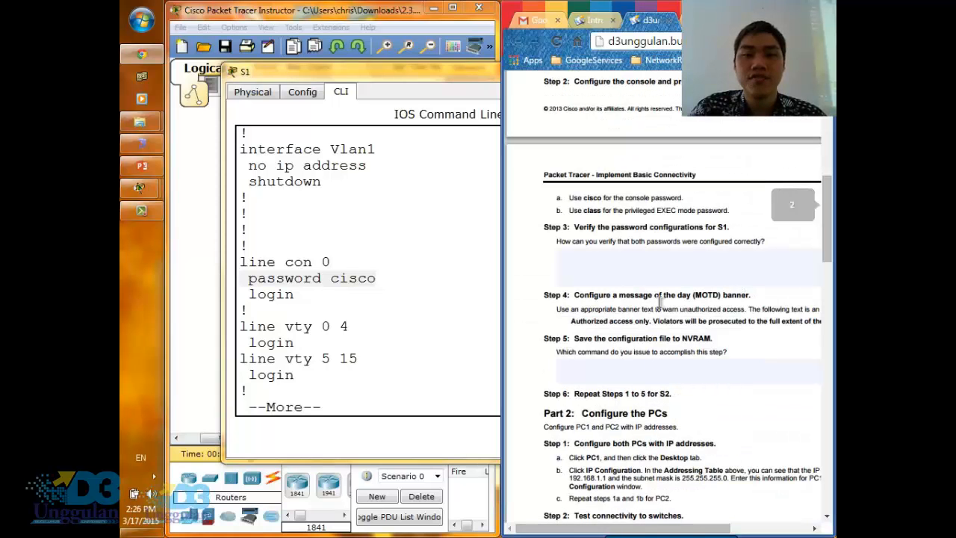
- Finish the running configuration listing on S1 and enter global configuration mode with configure terminal
click(382, 392)
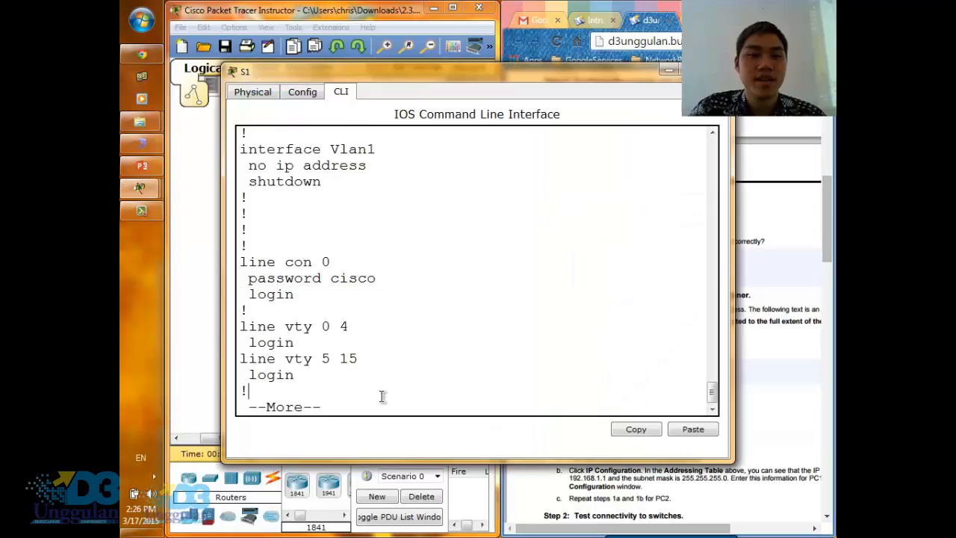
key(Return)
key(Return)
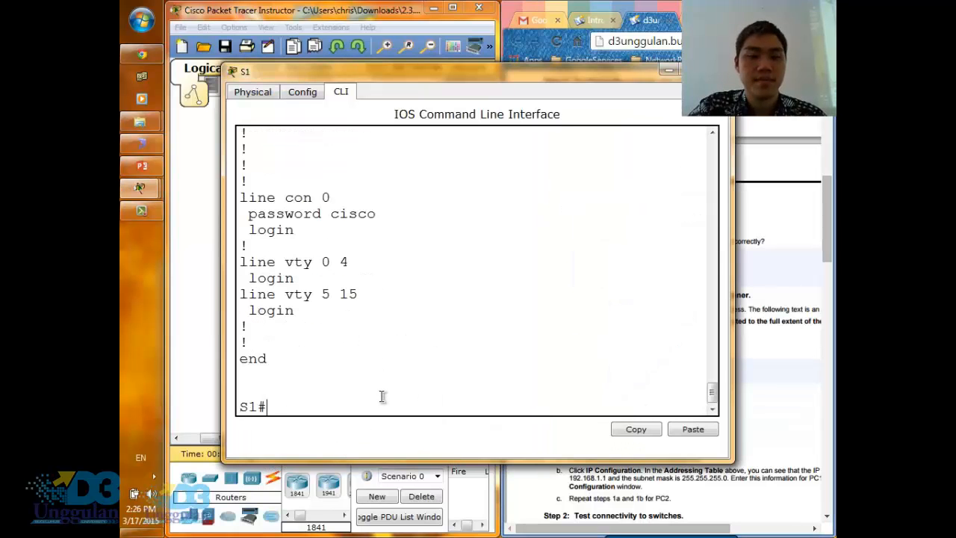
text(config)
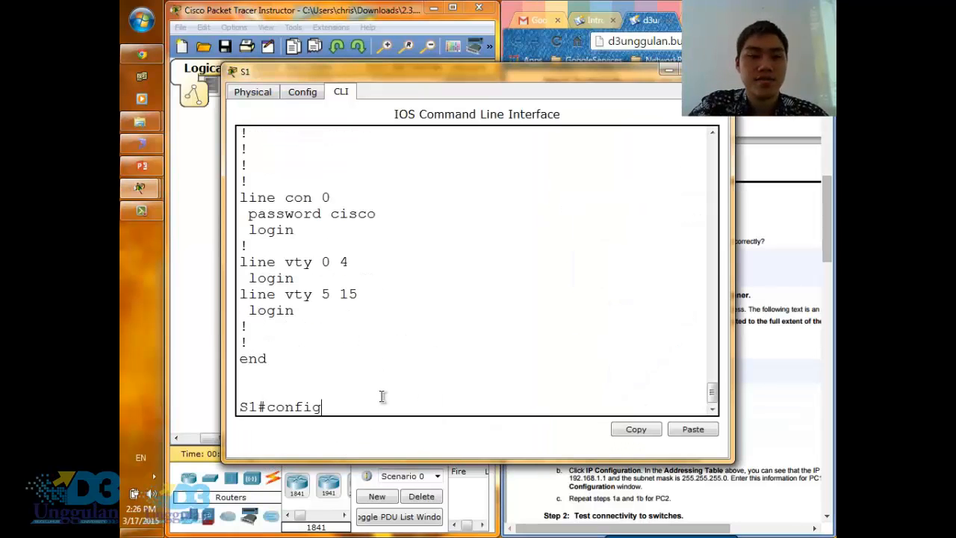
text(ure terminal)
key(Return)
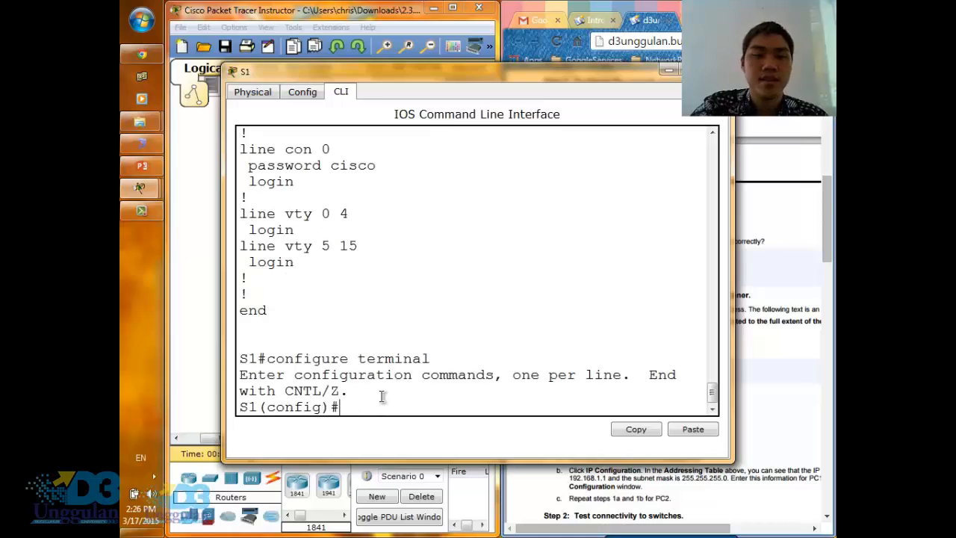
- Begin the banner motd command on S1 with # as the opening delimiter, without running it yet
text(bannder)
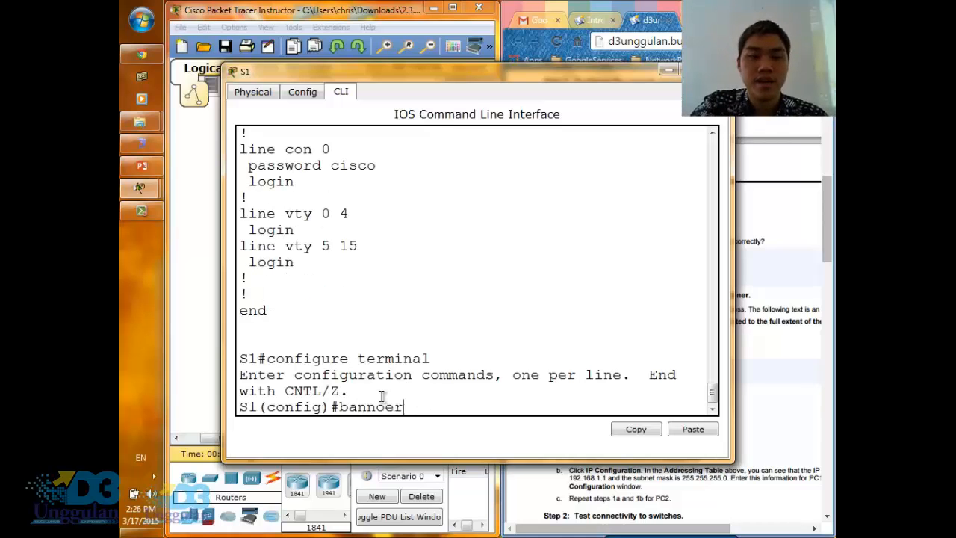
key(BackSpace)
key(BackSpace)
key(BackSpace)
text(er mo)
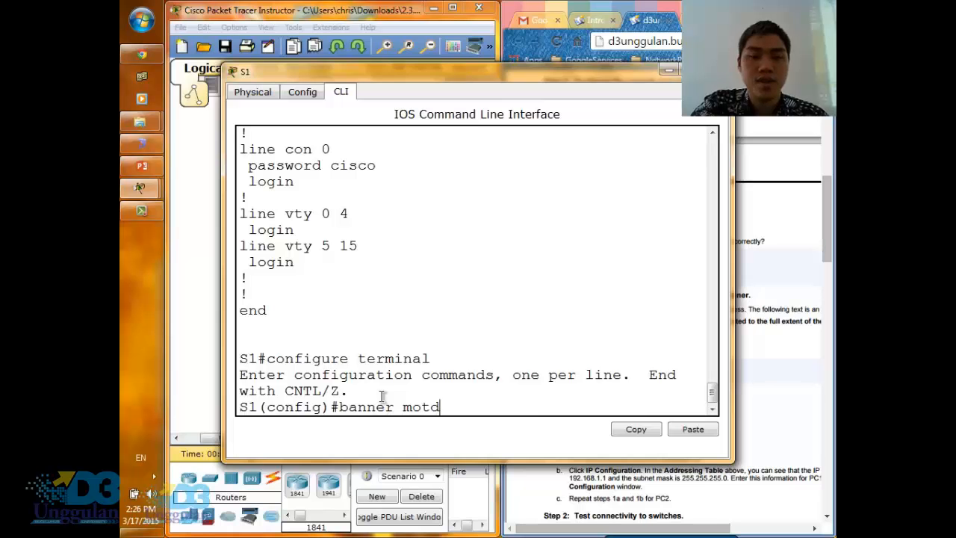
text(td)
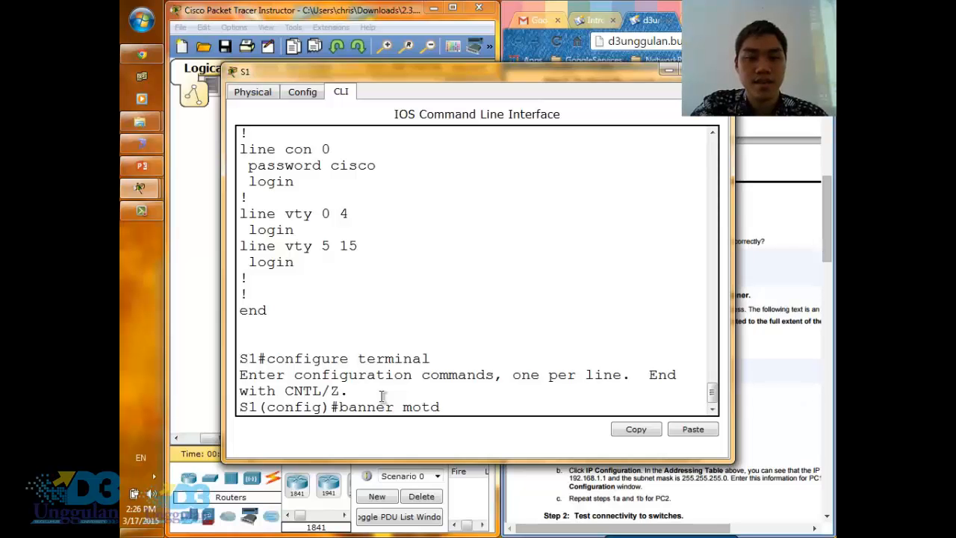
text( #)
- Reposition the S1 window and the instructions so the full Step 4 sample banner text is readable beside the command line
drag(452, 75, 362, 21)
click(763, 370)
scroll(726, 439, up, 2)
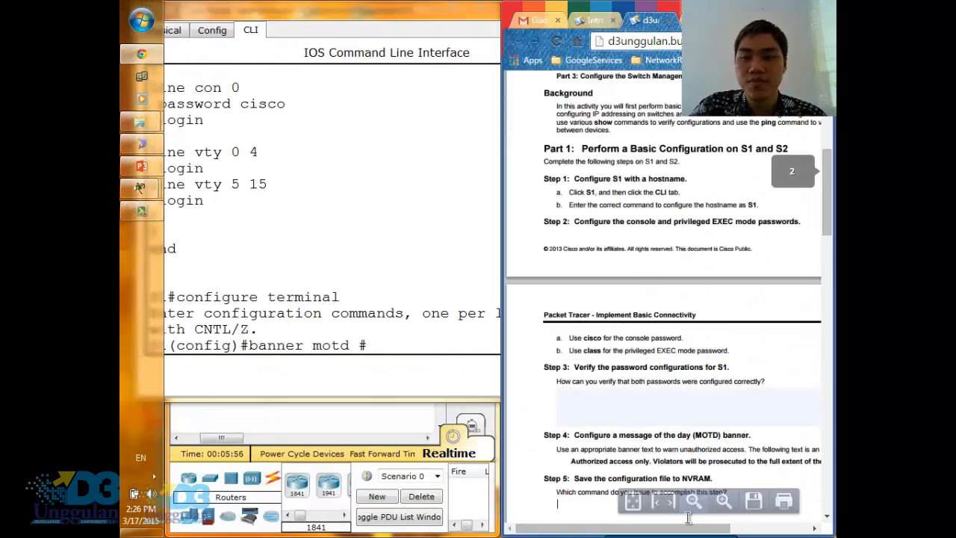
drag(691, 531, 703, 532)
drag(710, 532, 702, 532)
click(396, 321)
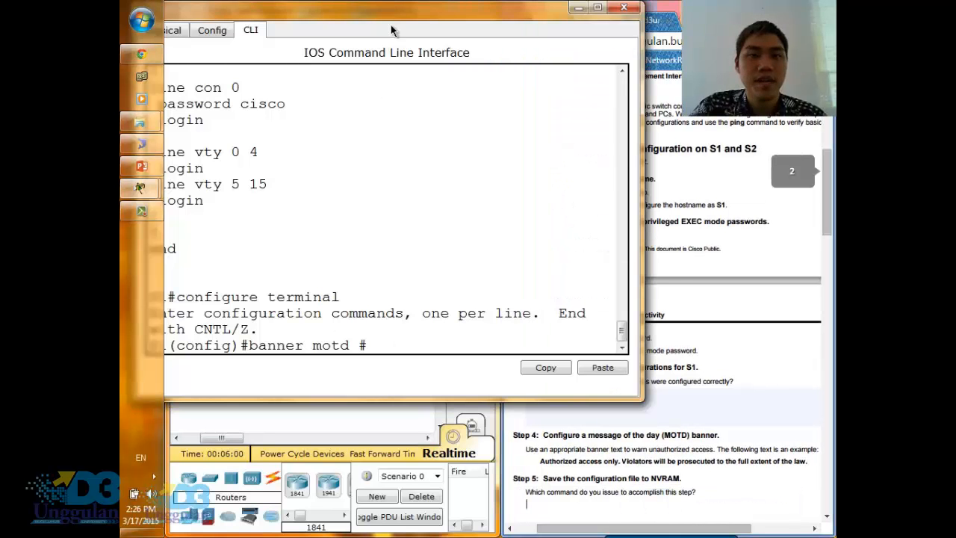
drag(435, 23, 470, 23)
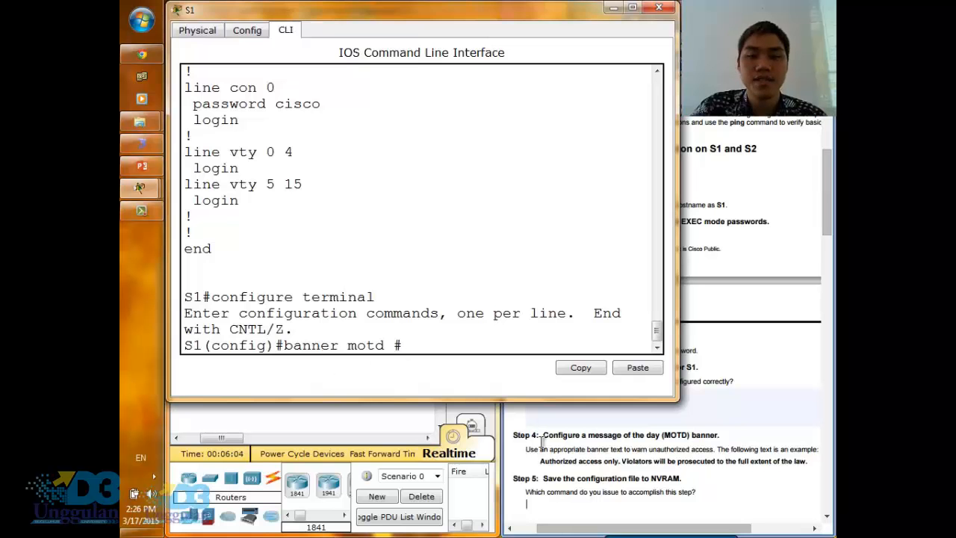
key(ctrl)
key(ctrl)
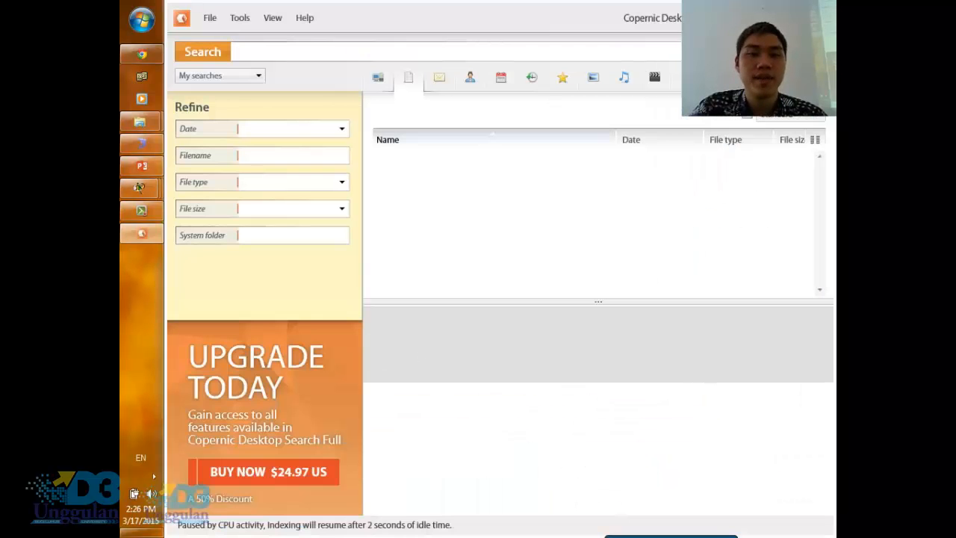
click(821, 15)
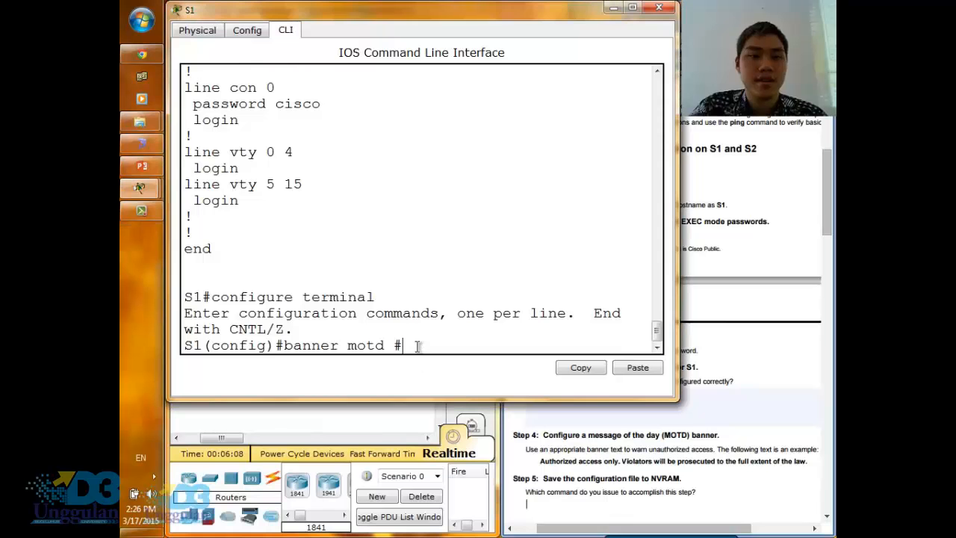
- Complete the MOTD banner with "Authorized access only. Violators will be prosecuted to the full extent of the law.", close it with # and run the command
text(Autho)
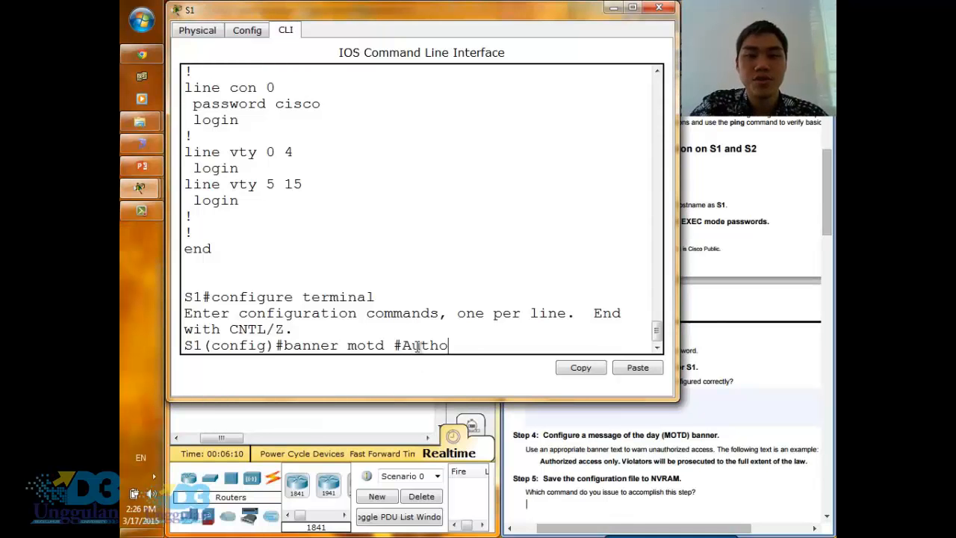
text(ri)
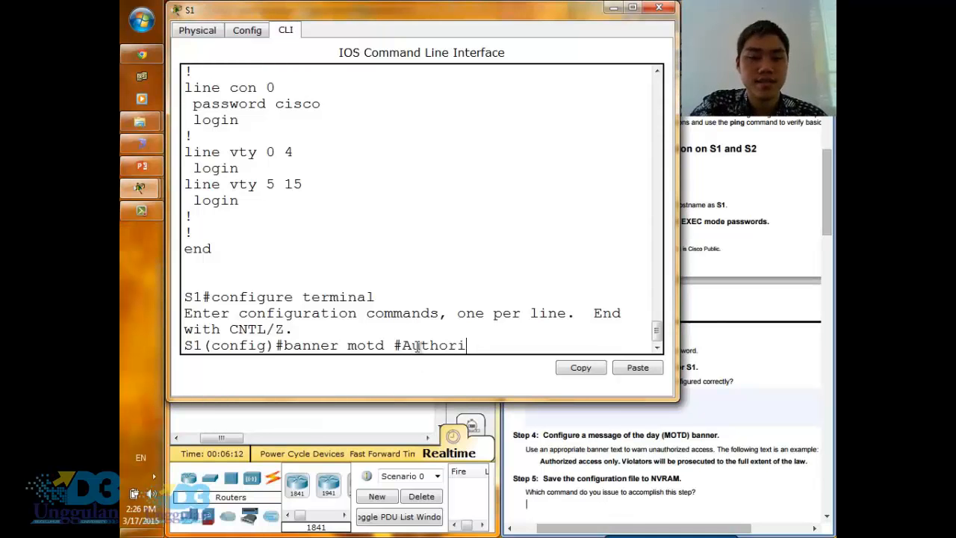
text(zed access only)
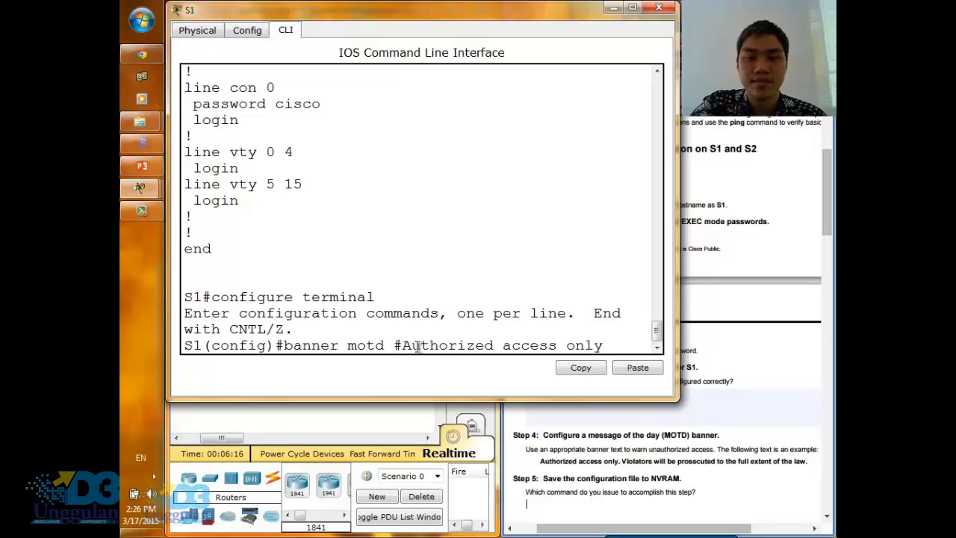
text(.)
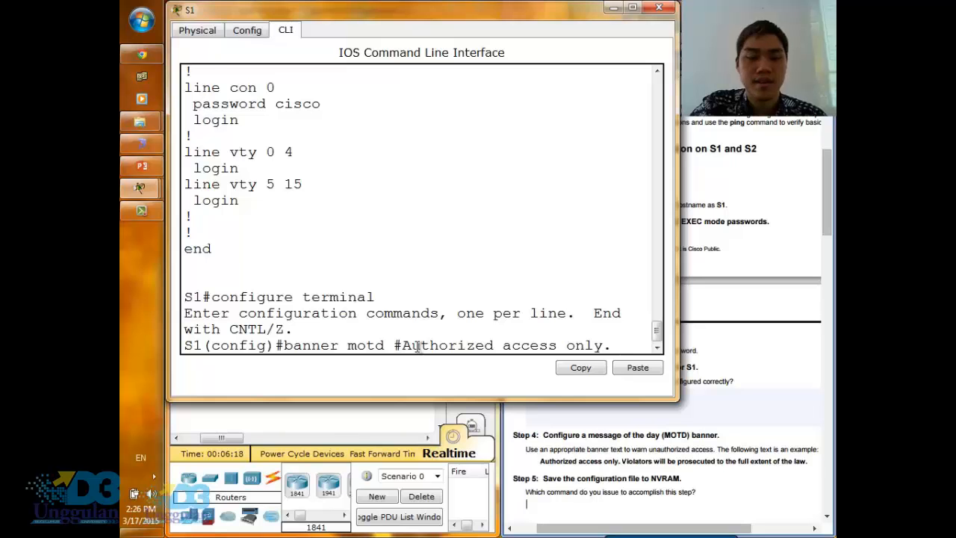
text( Viola)
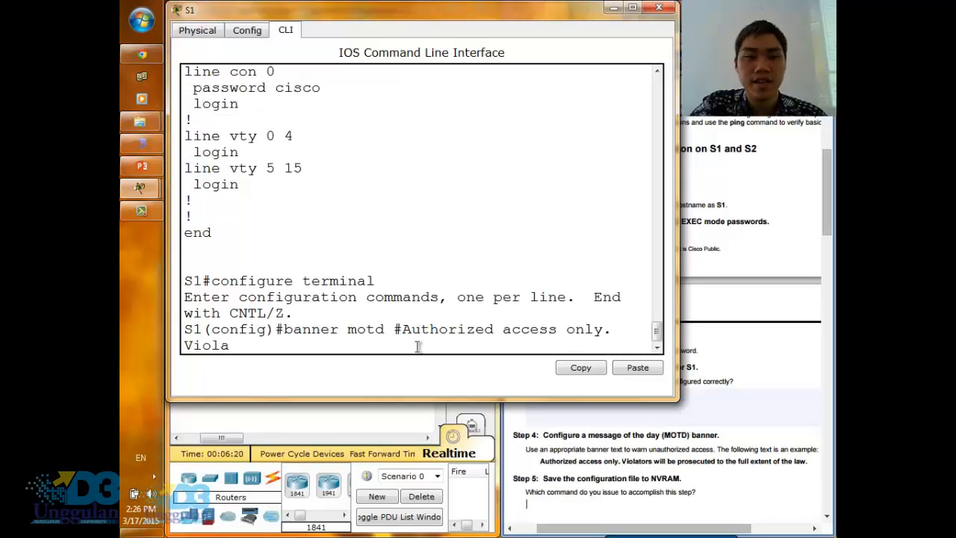
text(tors)
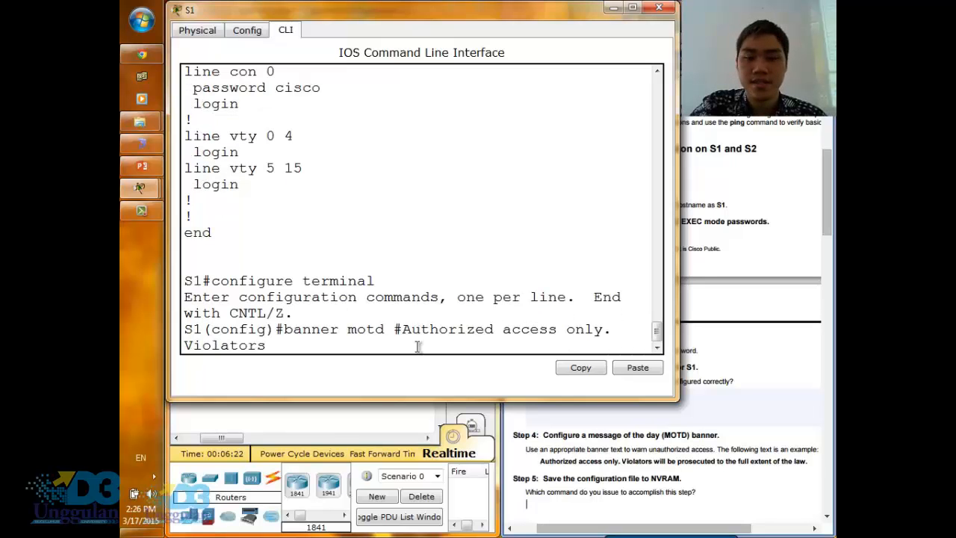
text( will be p)
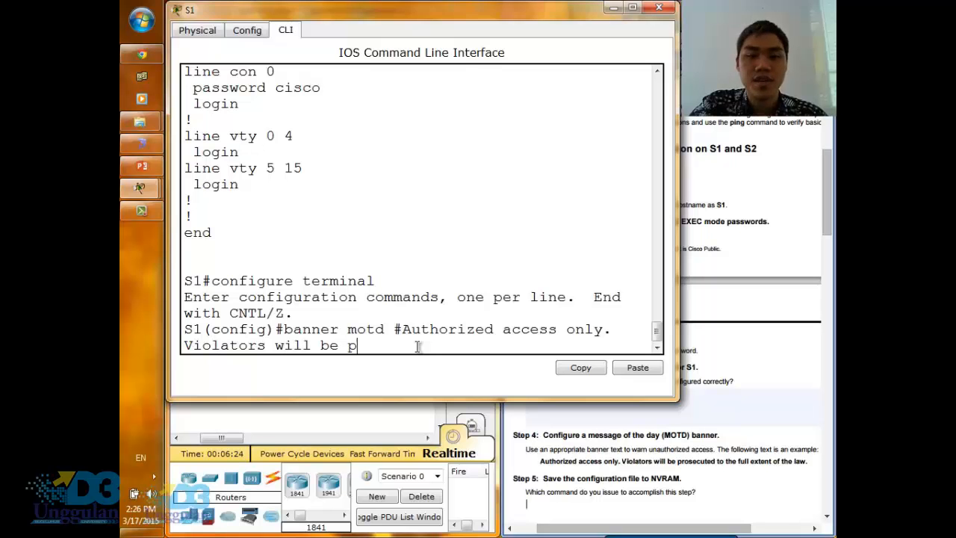
text(rosecuted)
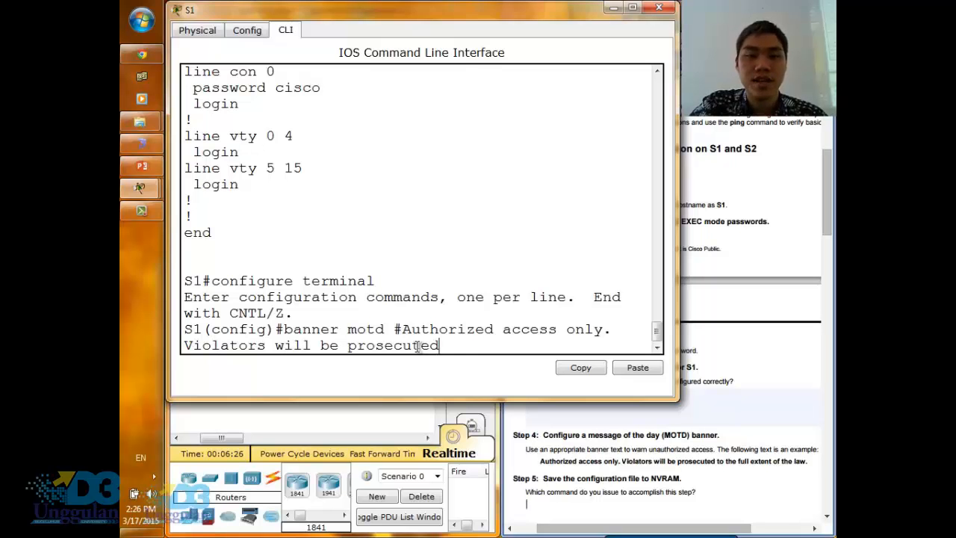
text( to the fu)
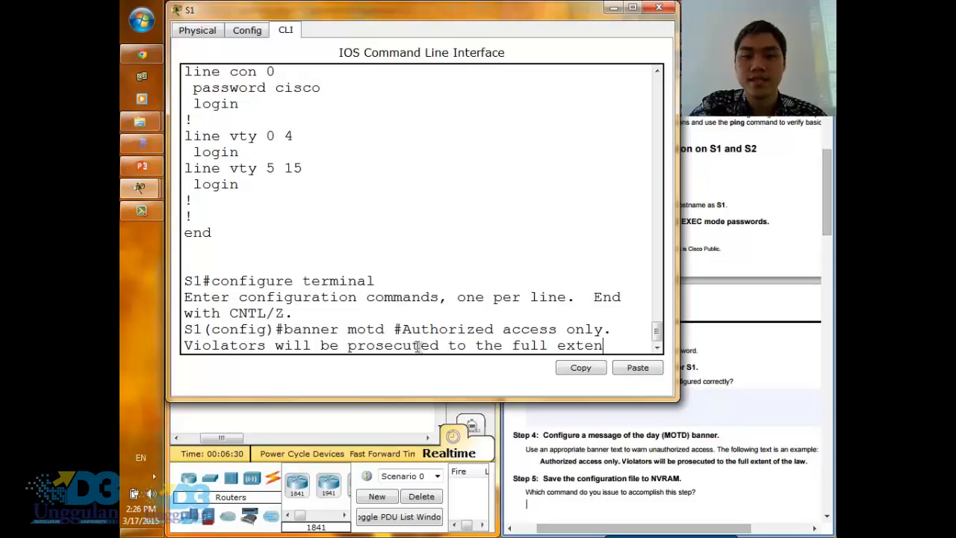
text(ll extet)
key(BackSpace)
text(nt of the law.)
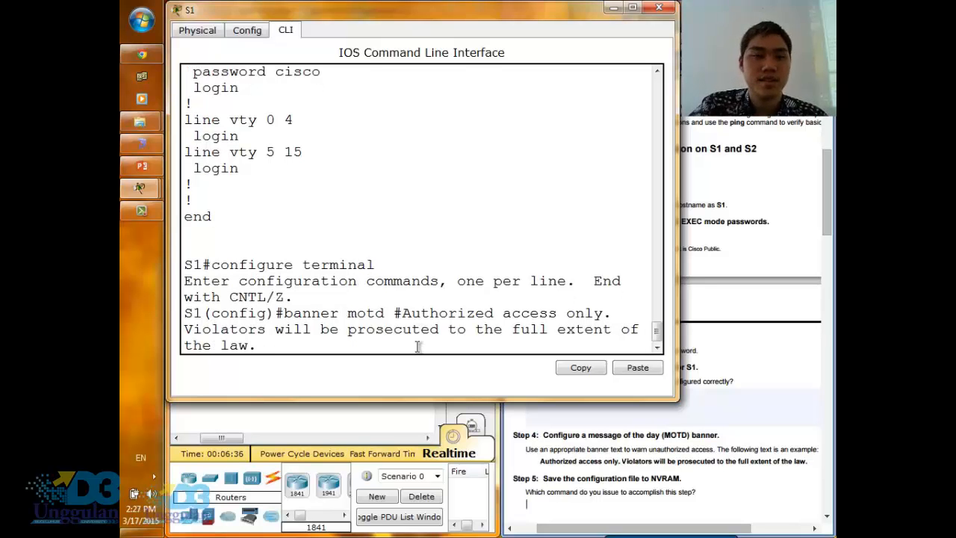
text(#)
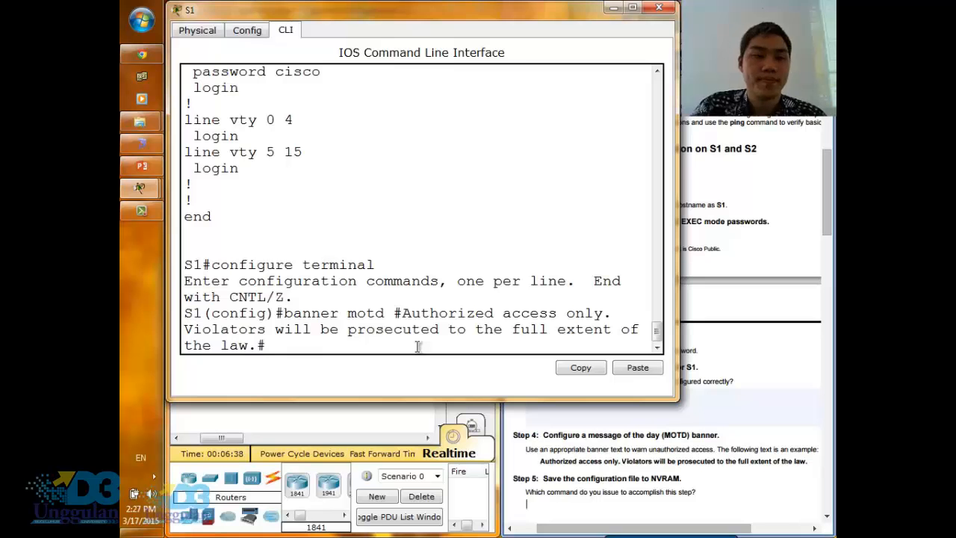
key(Return)
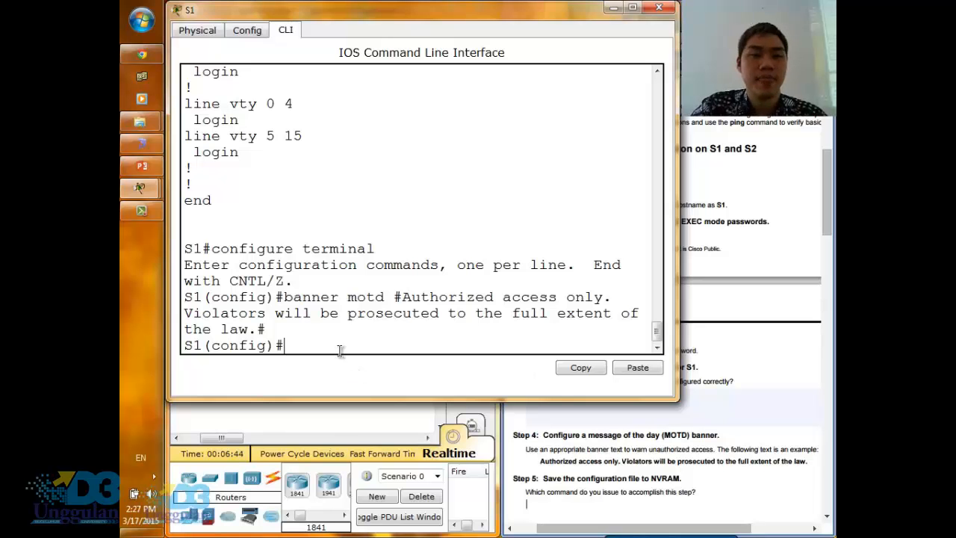
- Exit global configuration mode on S1 and save the configuration to NVRAM with copy running-config startup-config, accepting the default destination filename
text(exit)
key(Return)
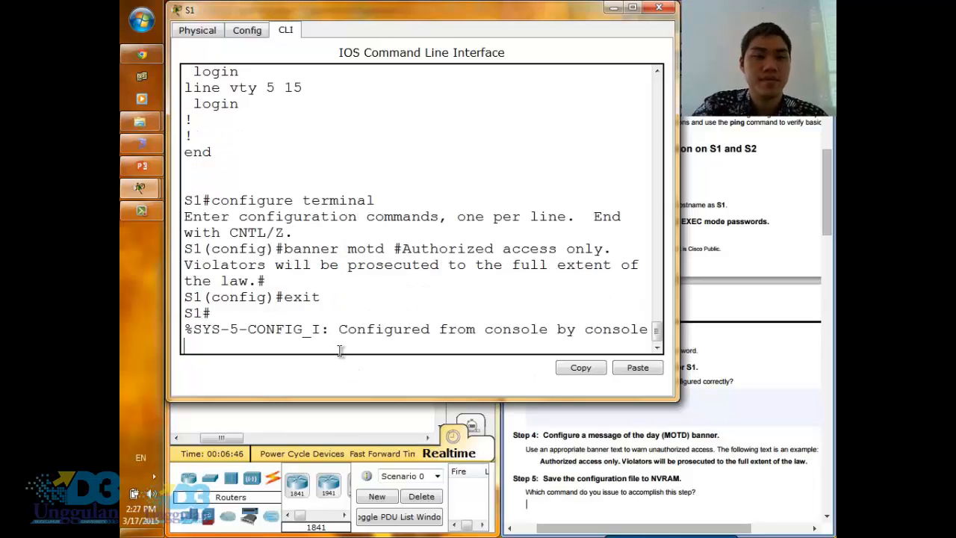
text(copy run)
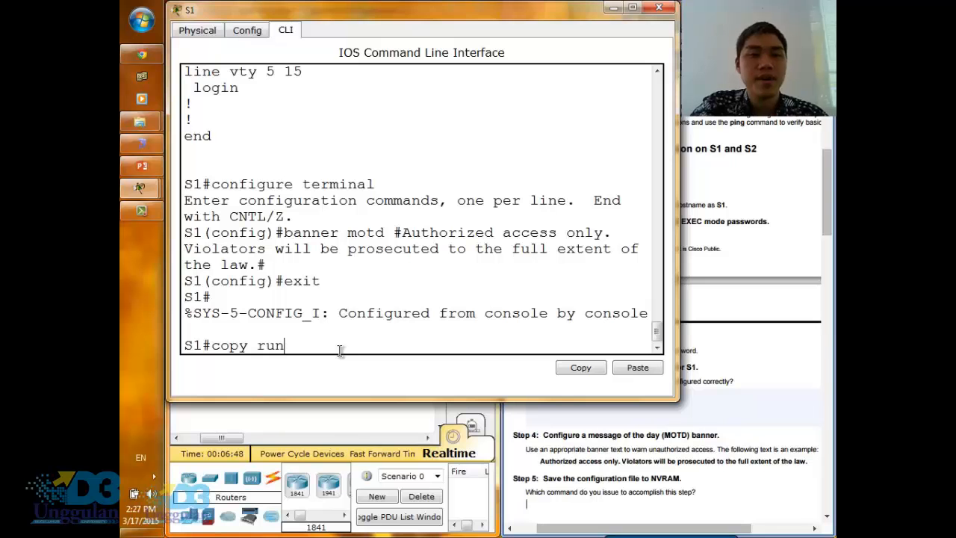
text(ning-c)
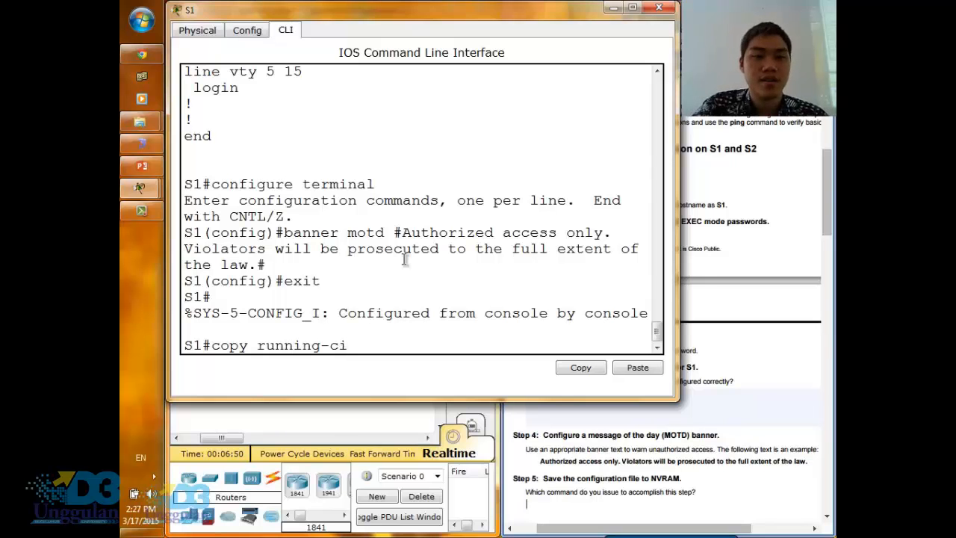
text(onfig)
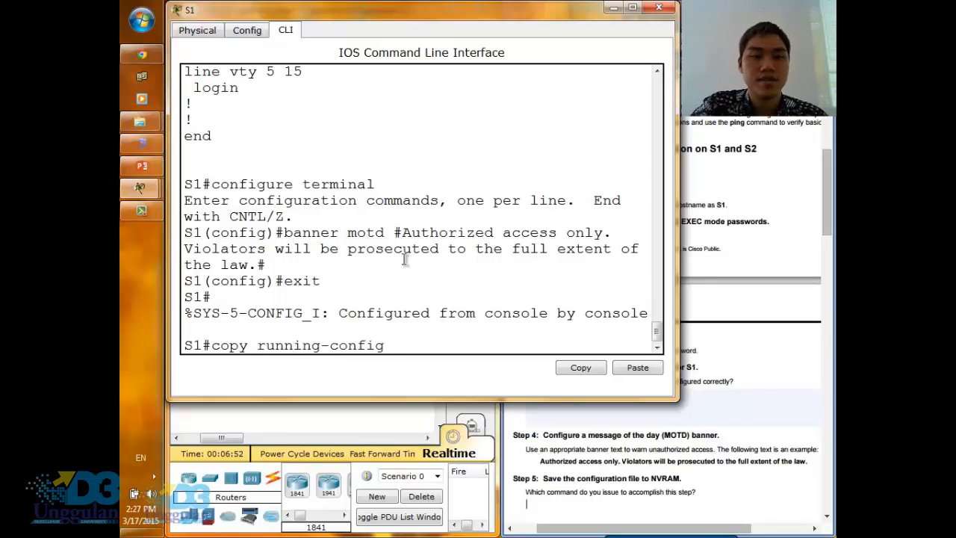
text( statt)
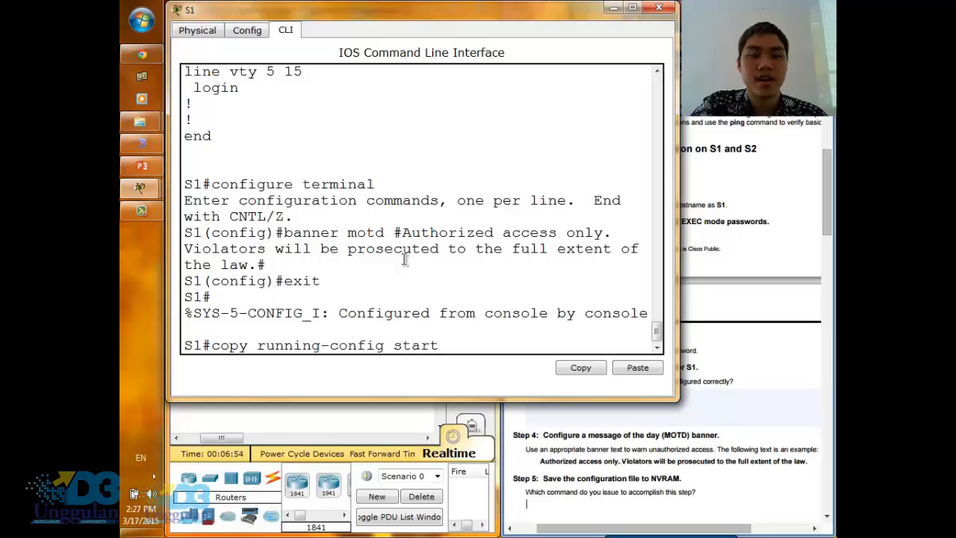
text(uptconfig)
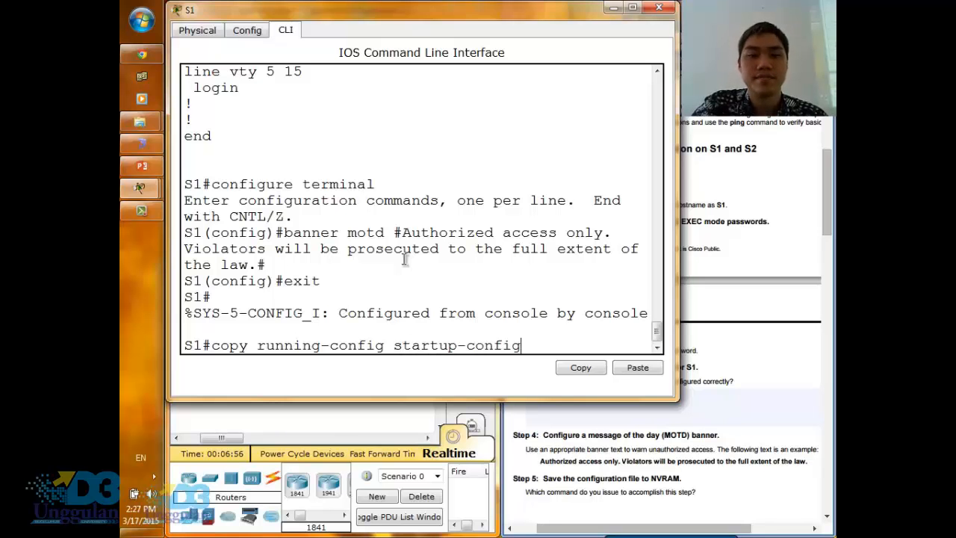
key(Return)
key(Return)
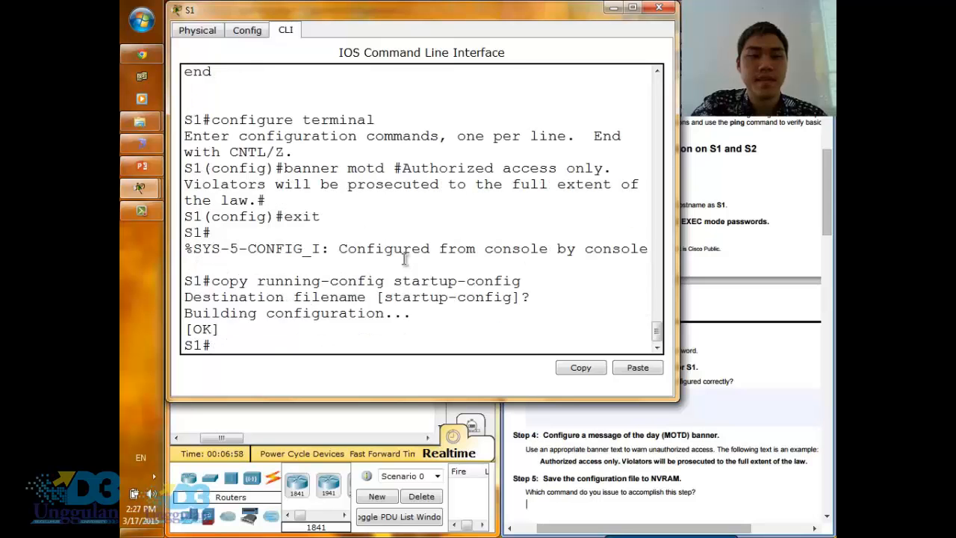
key(Return)
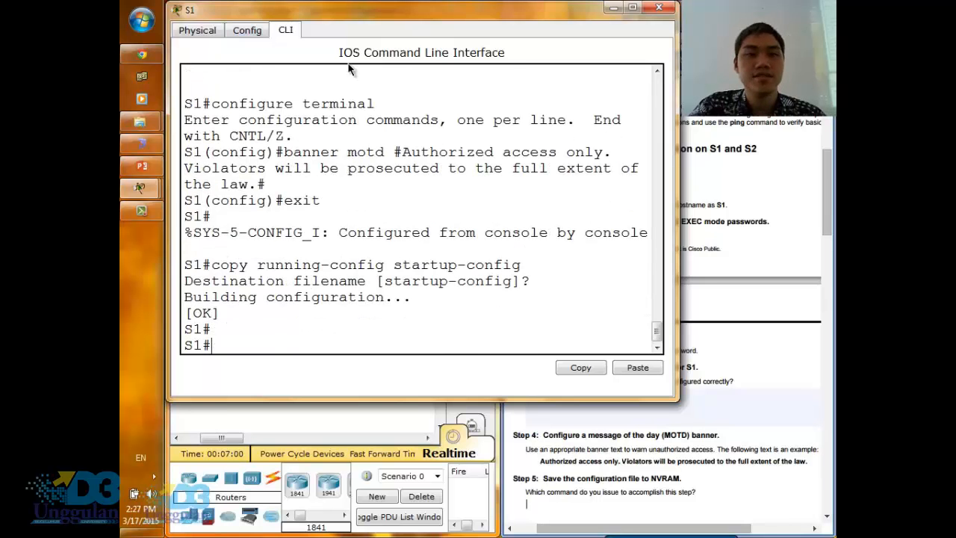
- Check the activity results and examine the status of each assessment item, with the results window widened to show the full list
click(611, 9)
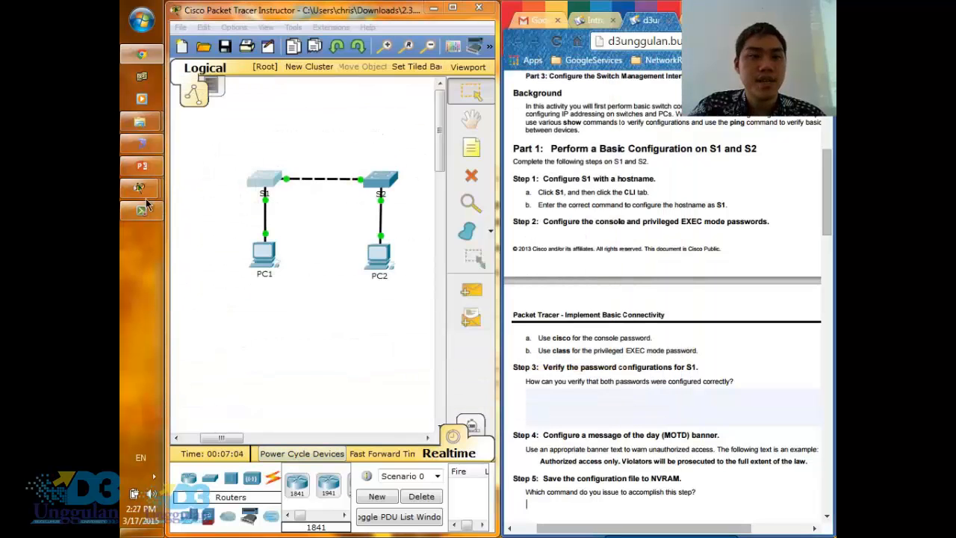
mouse_move(151, 200)
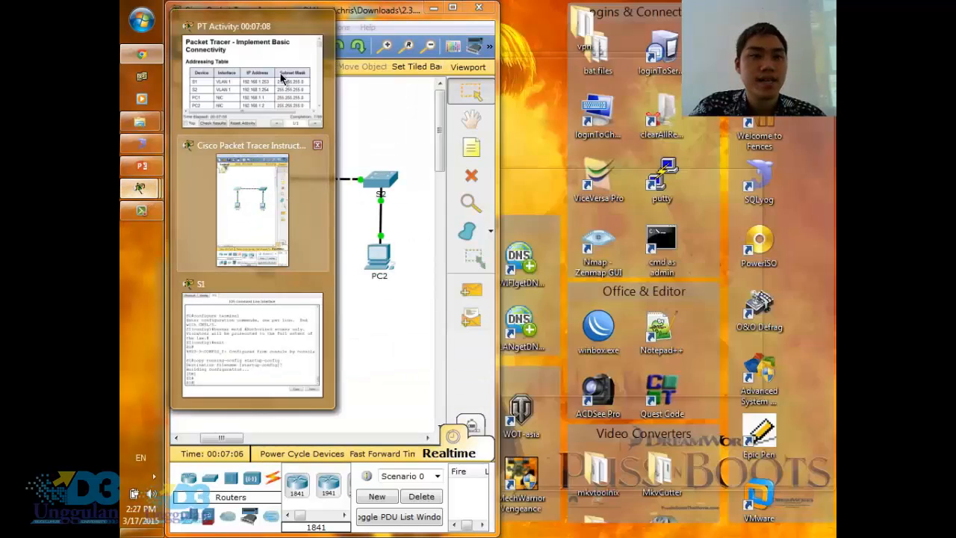
click(283, 56)
drag(599, 181, 440, 152)
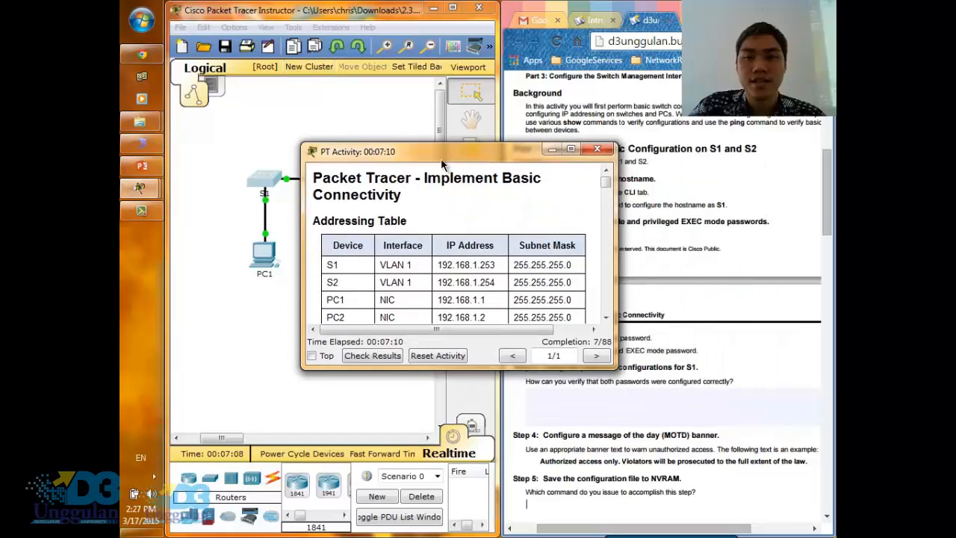
click(370, 354)
click(402, 77)
click(291, 104)
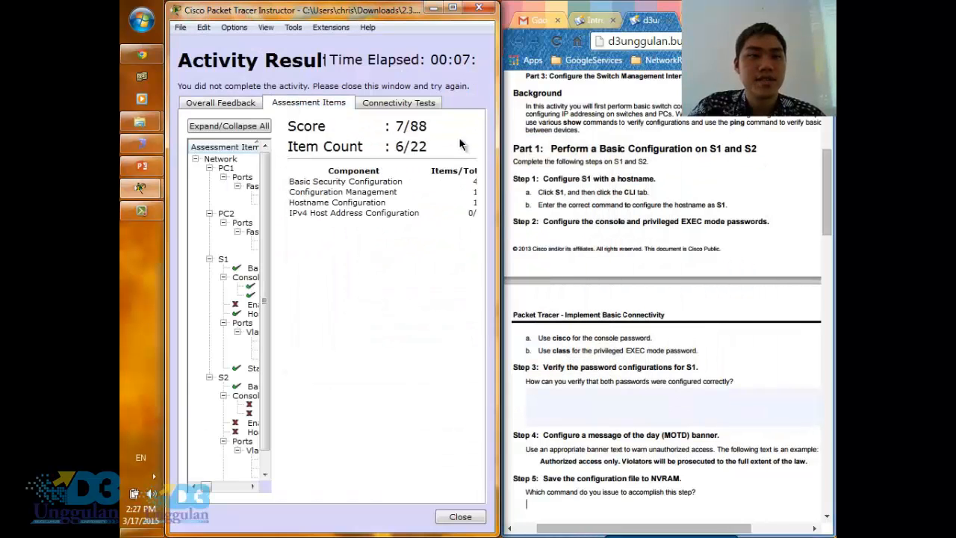
drag(496, 168, 769, 170)
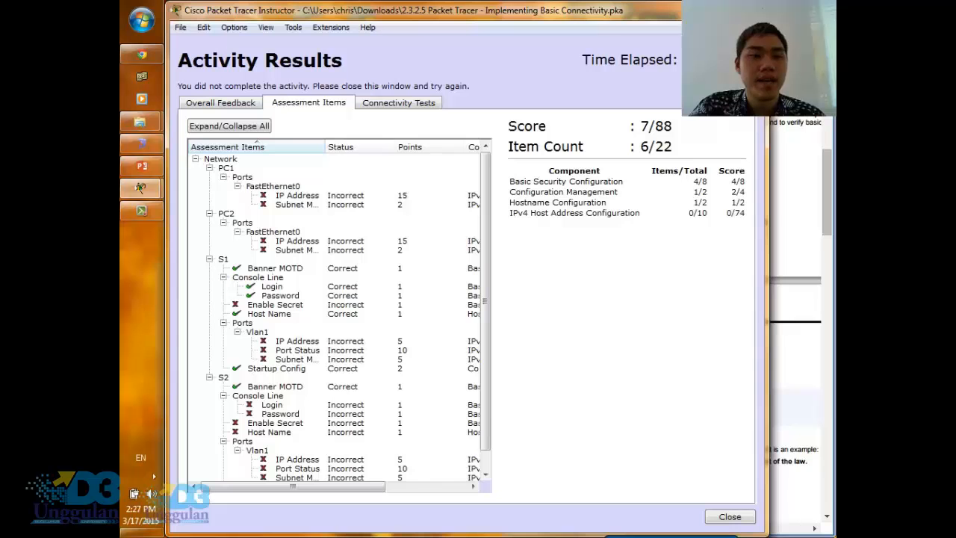
- Close the activity results, reopen S1's command line and enter global configuration mode with configure terminal
click(730, 517)
click(254, 194)
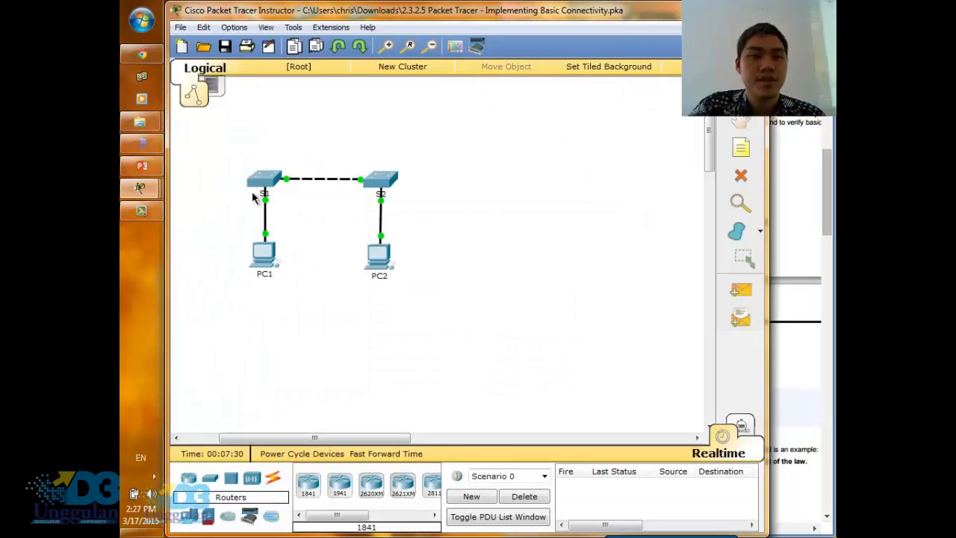
click(257, 185)
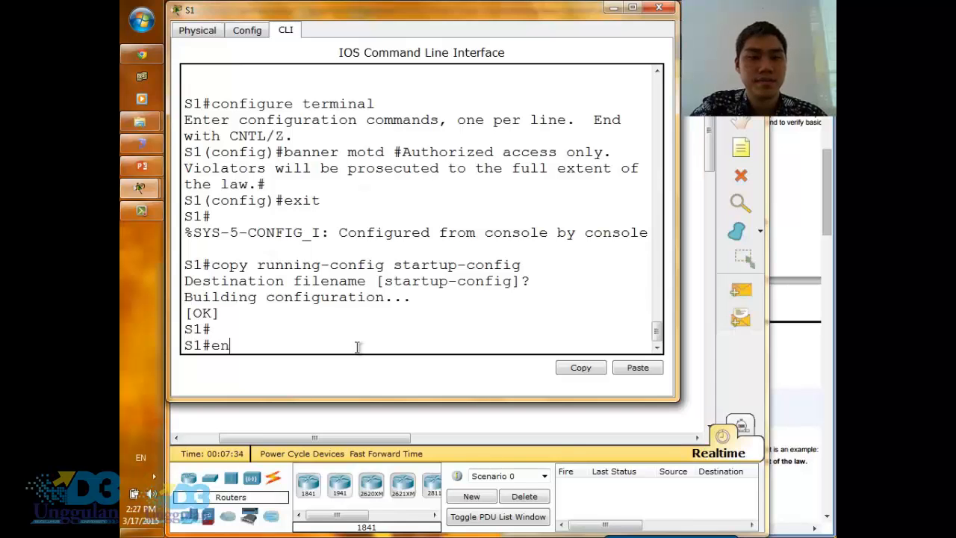
text(confi)
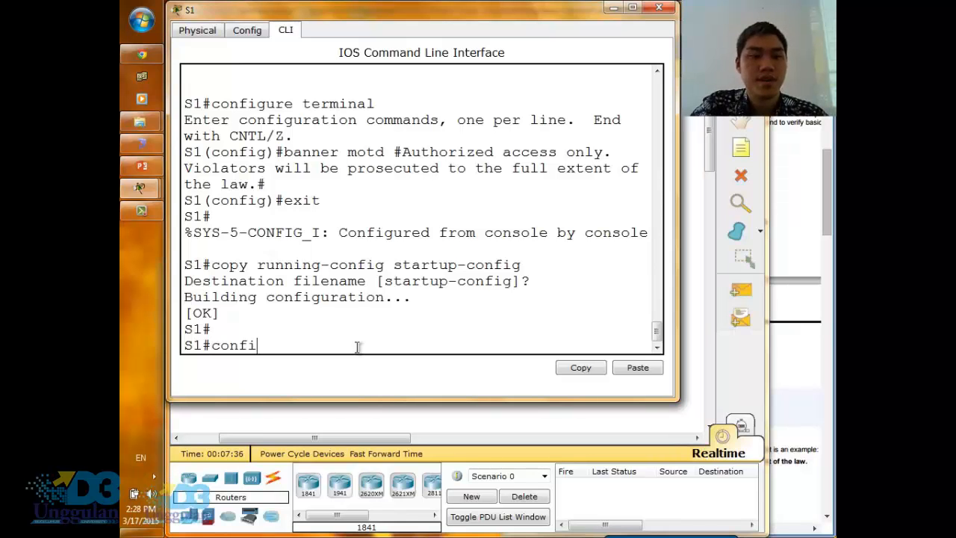
text(gure terminal)
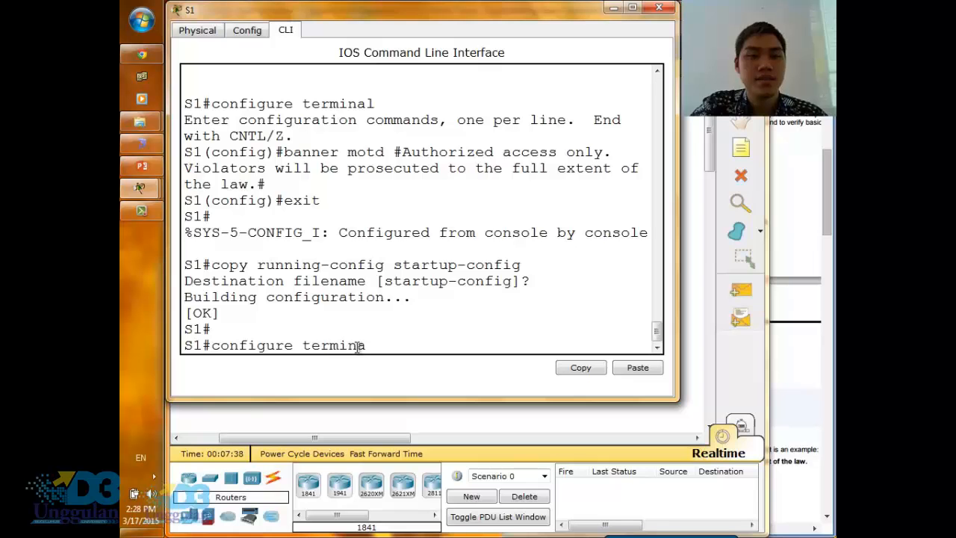
key(Return)
- Try to set S1's privileged EXEC password as an encrypted secret with the enable secret command
text(enable s)
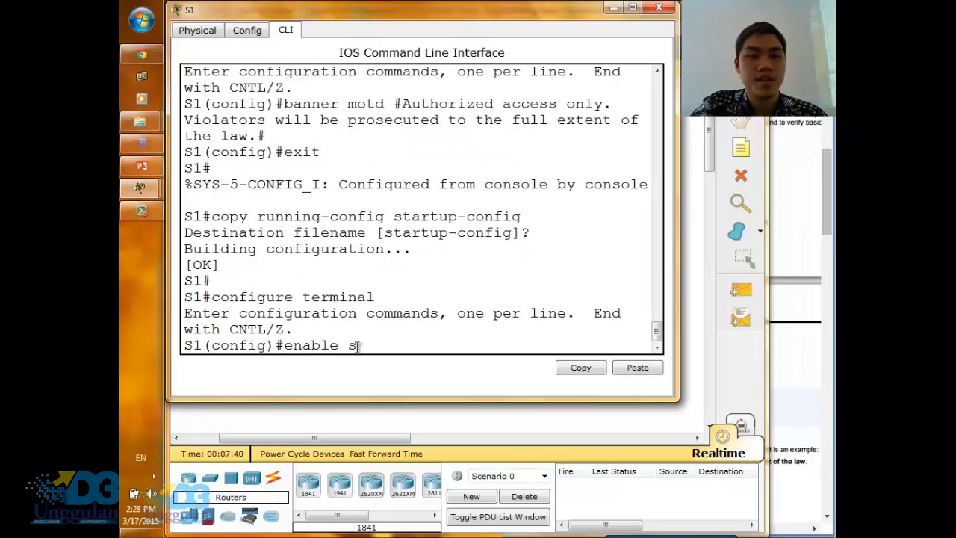
text(ecret class)
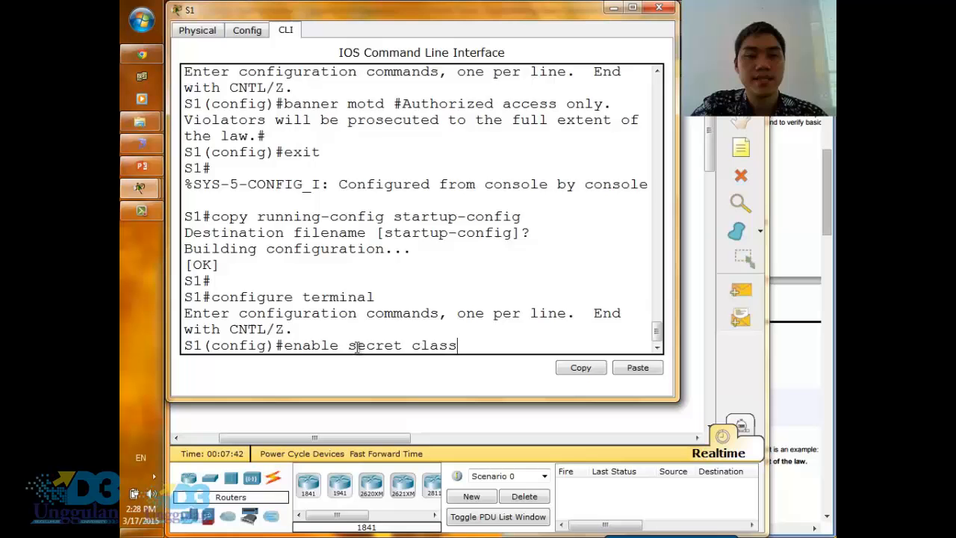
key(Return)
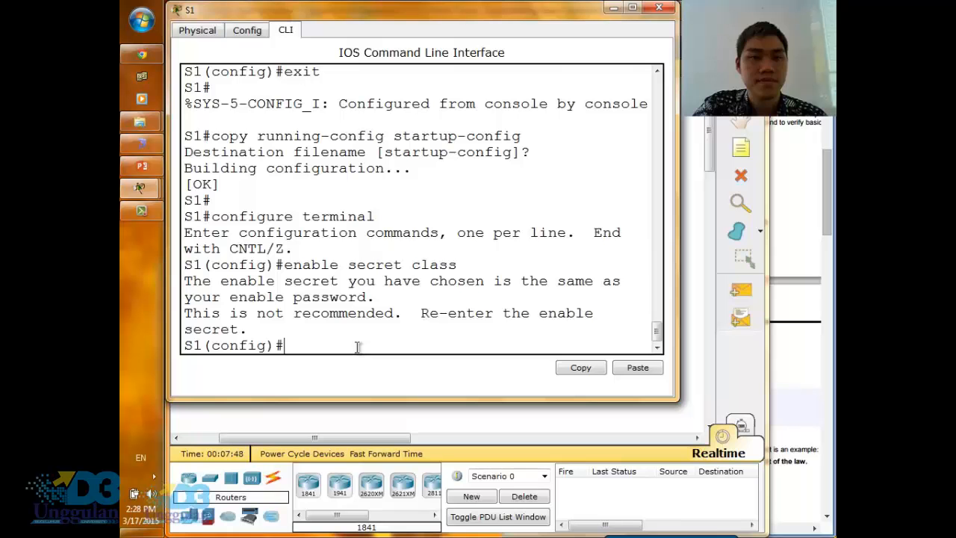
- Examine S1's response to the enable secret command, with the S1 window widened for easier reading
key(Return)
key(Up)
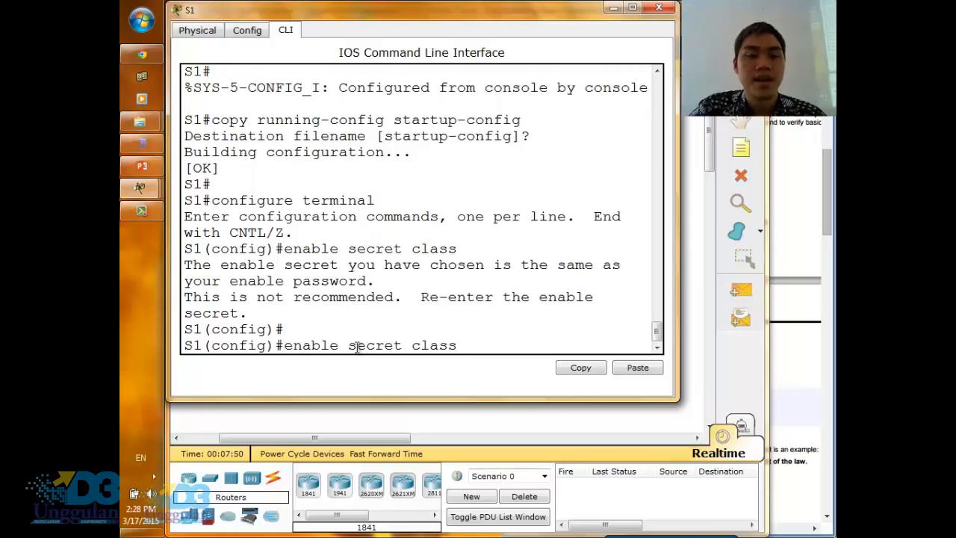
key(Down)
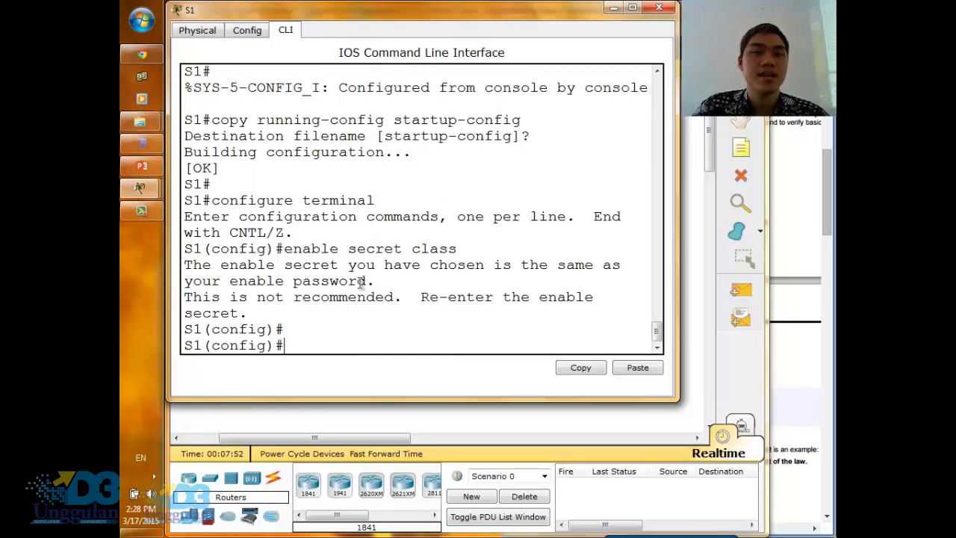
drag(390, 281, 184, 271)
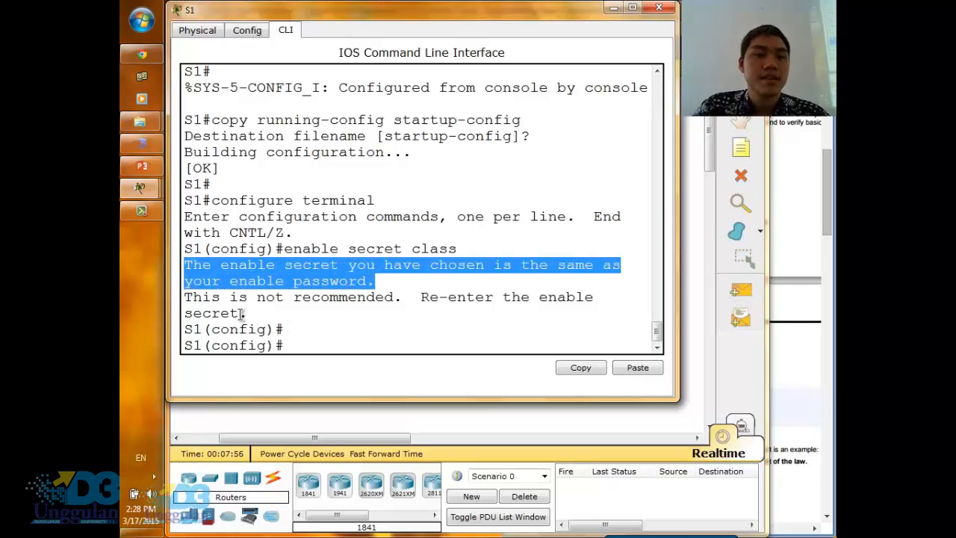
drag(248, 314, 185, 297)
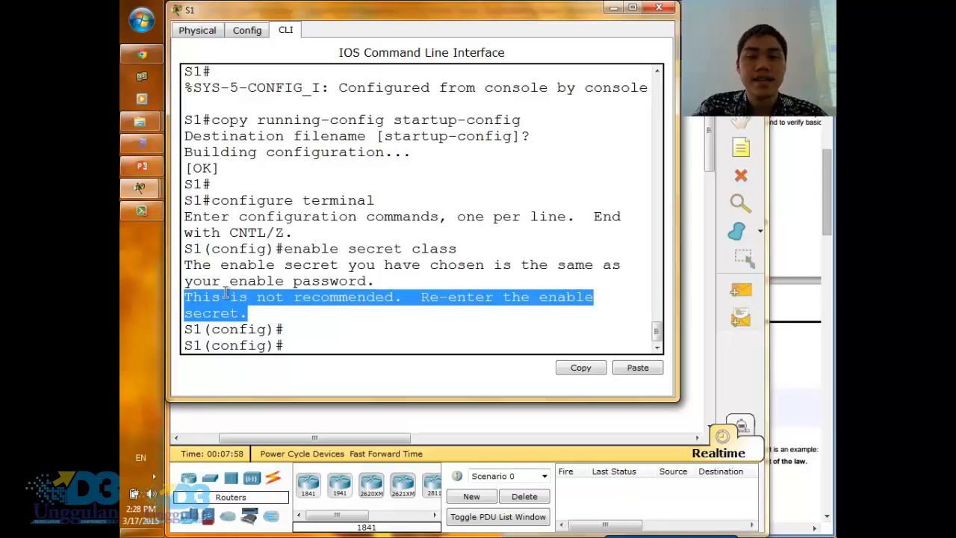
drag(682, 272, 739, 271)
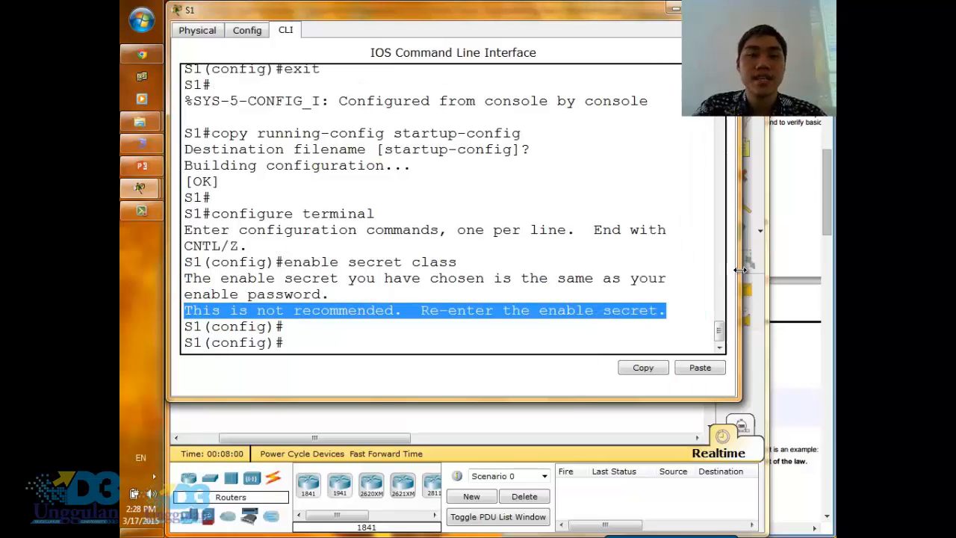
click(408, 343)
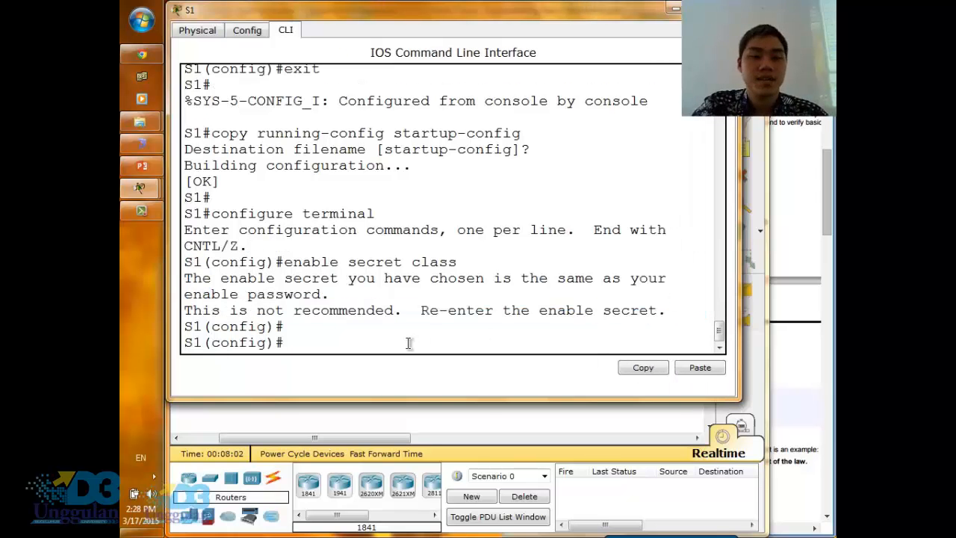
- Remove the plain-text enable password from S1 with the no enable password command
text(enable)
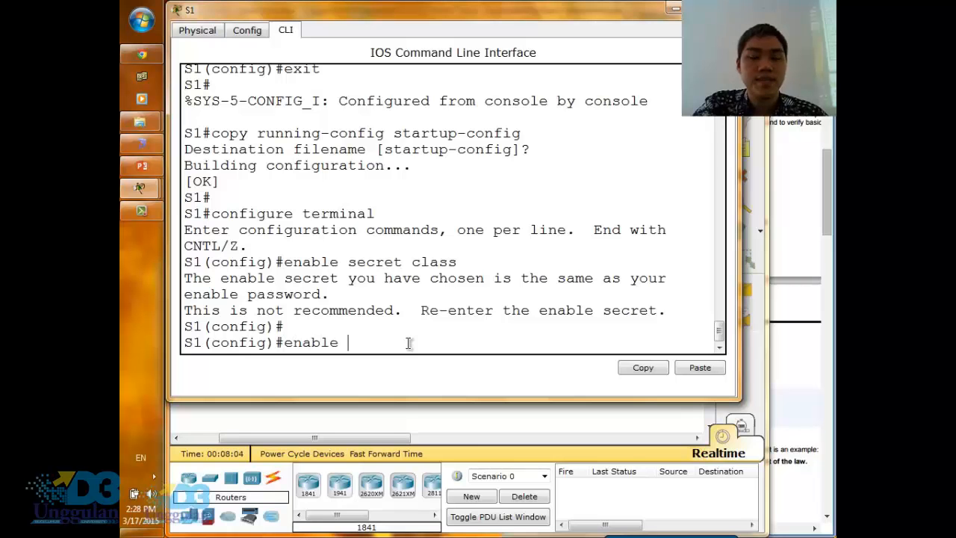
key(BackSpace)
key(BackSpace)
key(BackSpace)
key(BackSpace)
key(BackSpace)
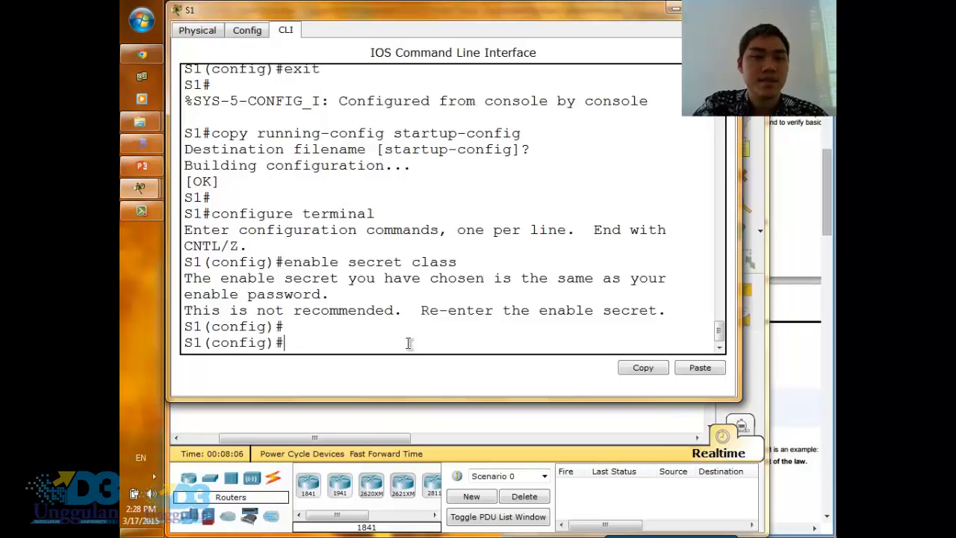
text(no enable password)
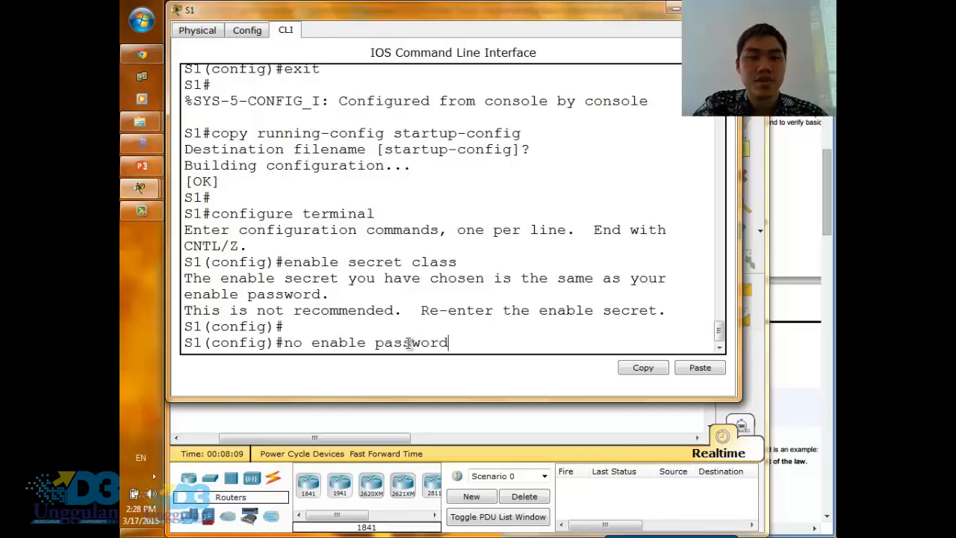
key(Return)
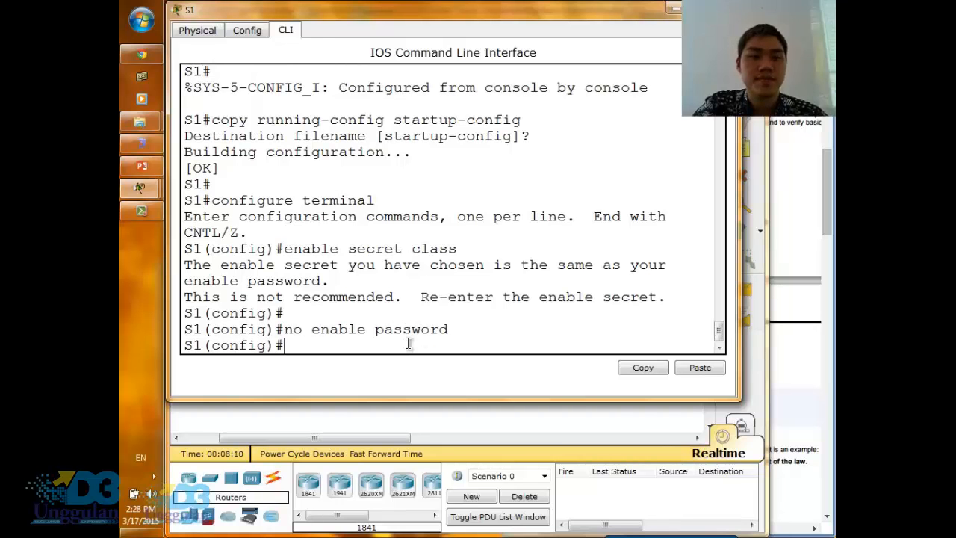
- Run enable secret on S1 with the privileged EXEC password given in the activity instructions
text(en)
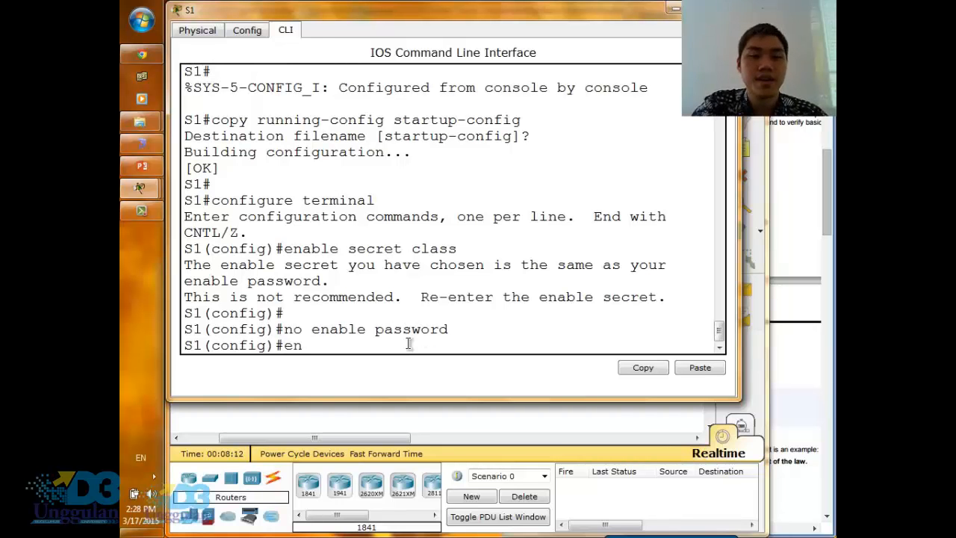
text(able secret )
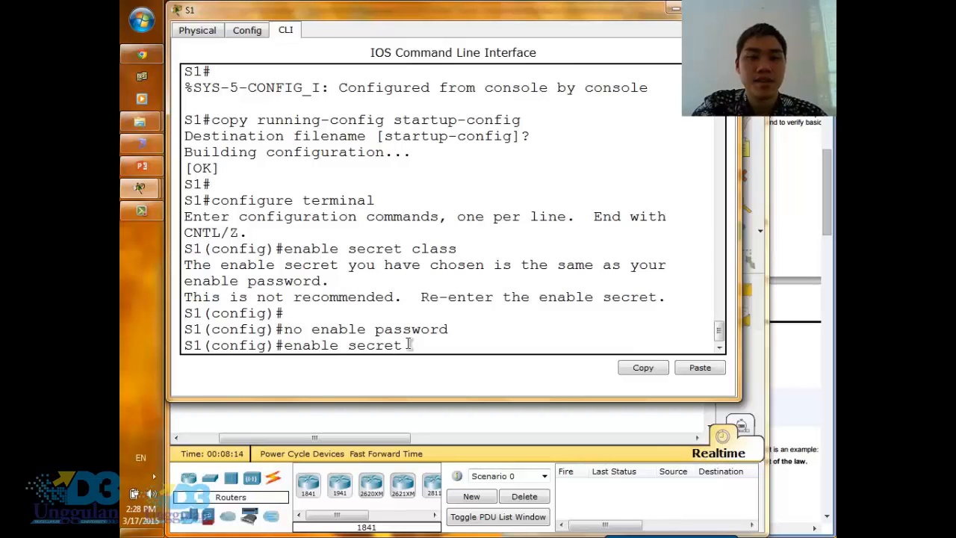
text(class)
key(Return)
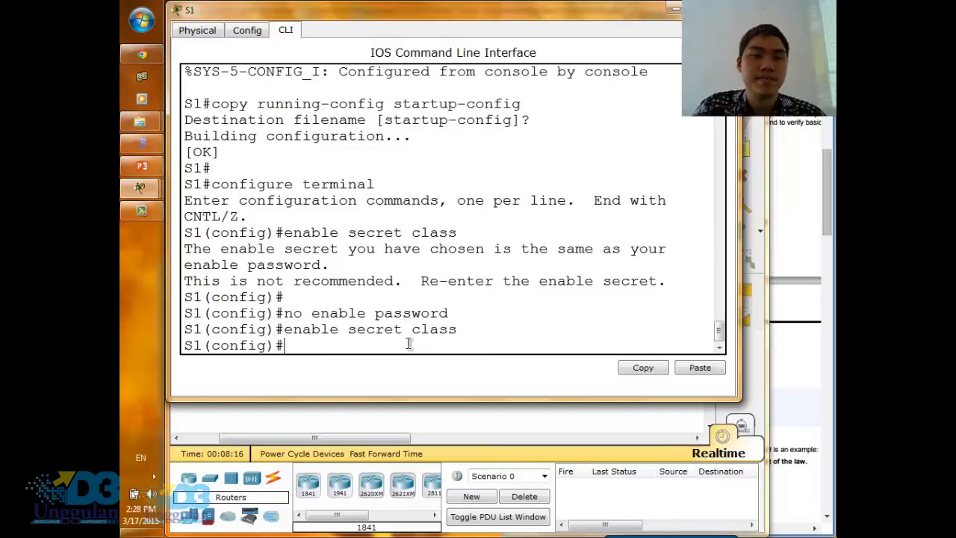
drag(450, 313, 284, 311)
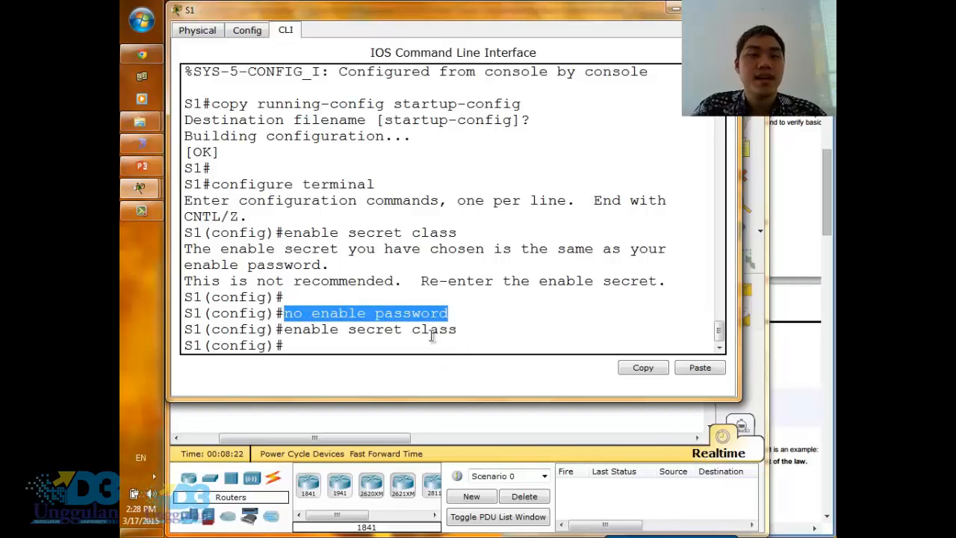
drag(457, 329, 284, 330)
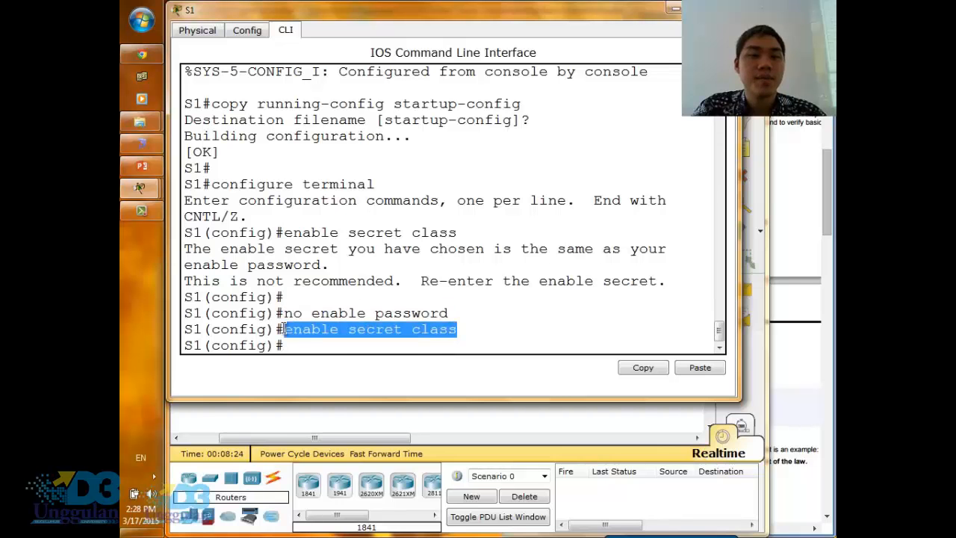
- Leave global configuration mode on S1 and save its running configuration with copy running-config startup-config, accepting the default destination filename
click(476, 345)
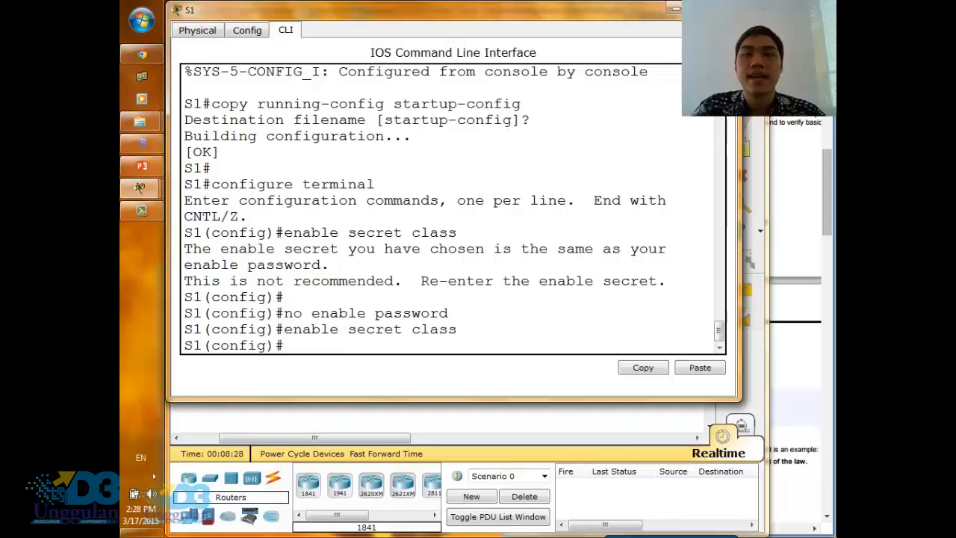
text(end)
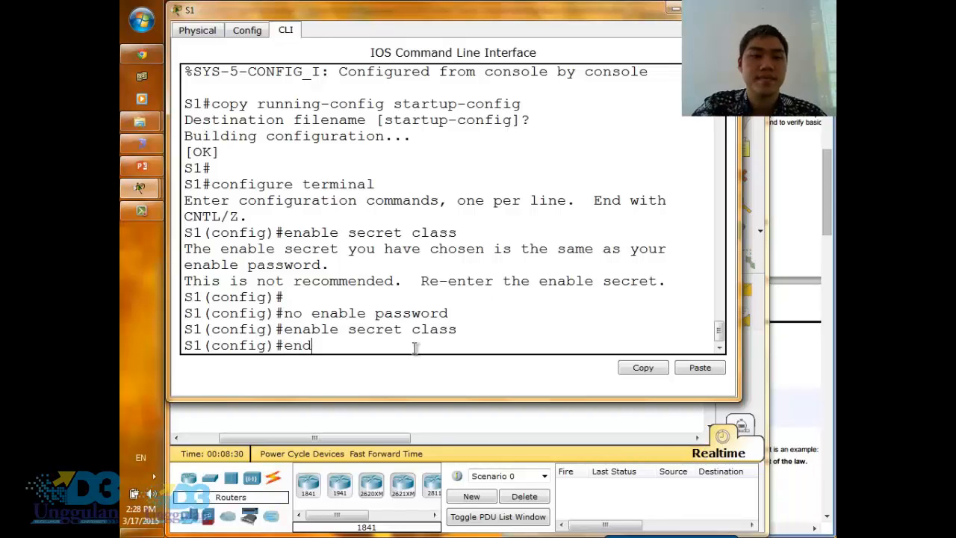
key(Return)
text(cop)
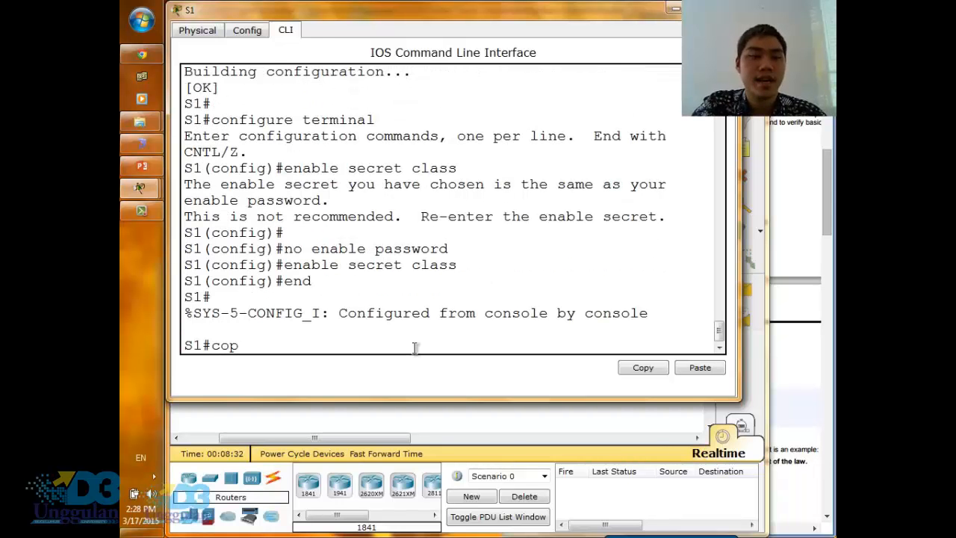
text(y running-config)
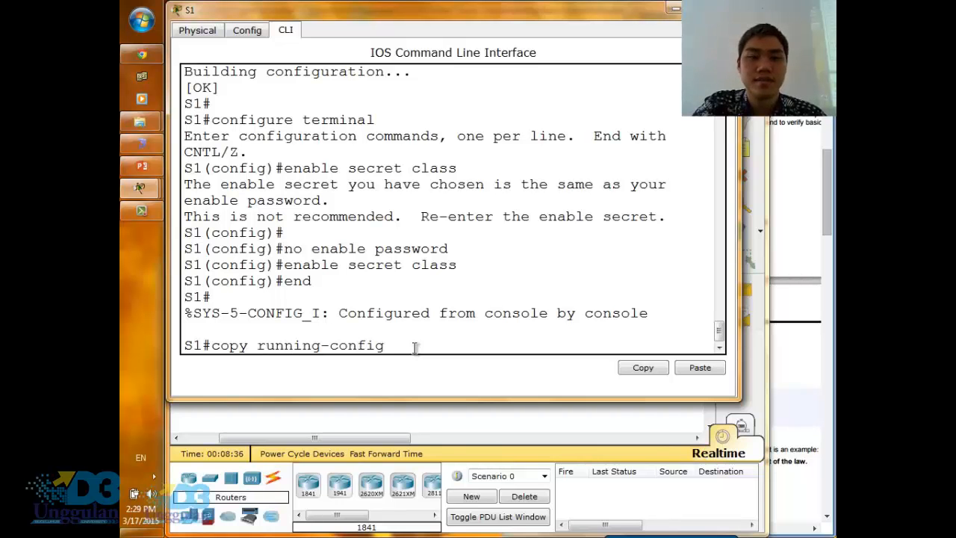
text( star)
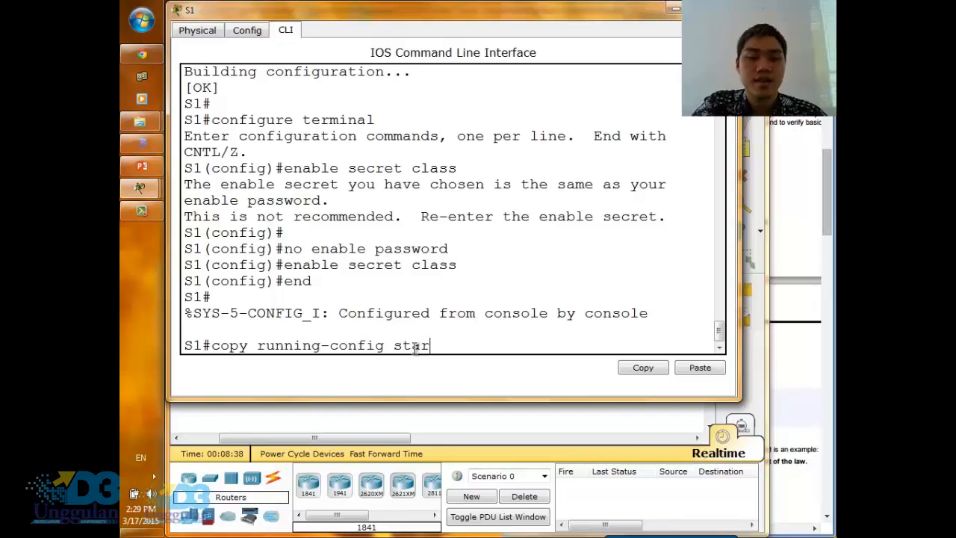
text(tup-conf)
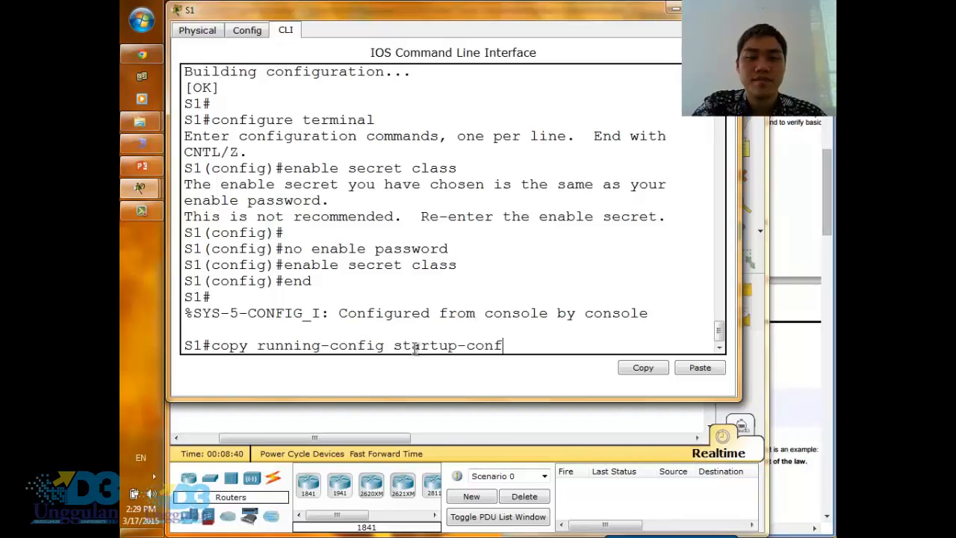
text(ig)
key(Return)
key(Return)
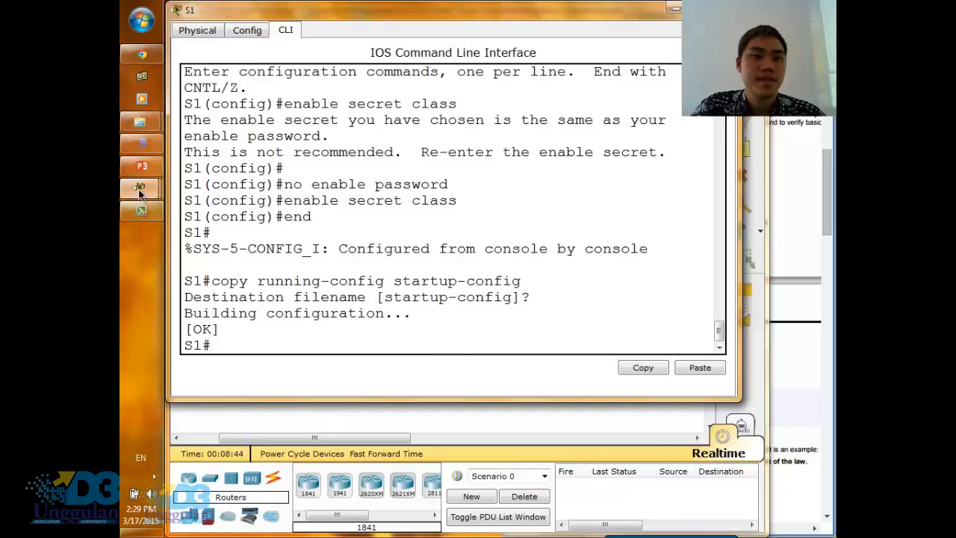
- Check the activity results and review the assessment items for S1 and S2
mouse_move(140, 188)
click(245, 348)
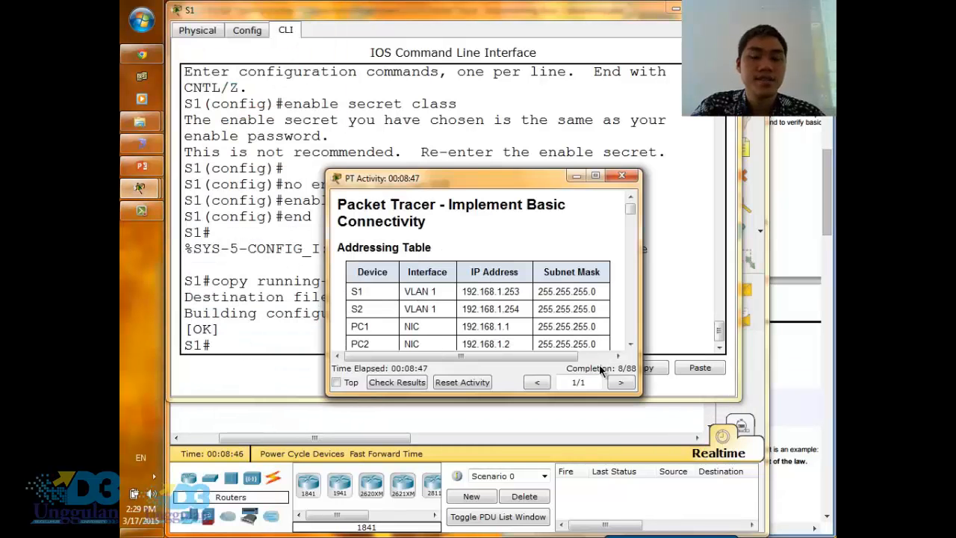
click(400, 383)
click(437, 445)
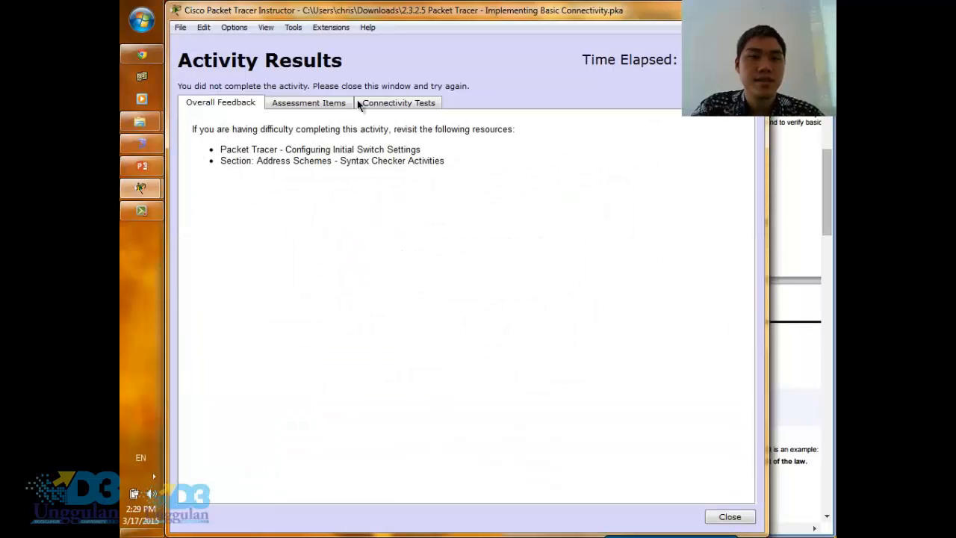
click(330, 103)
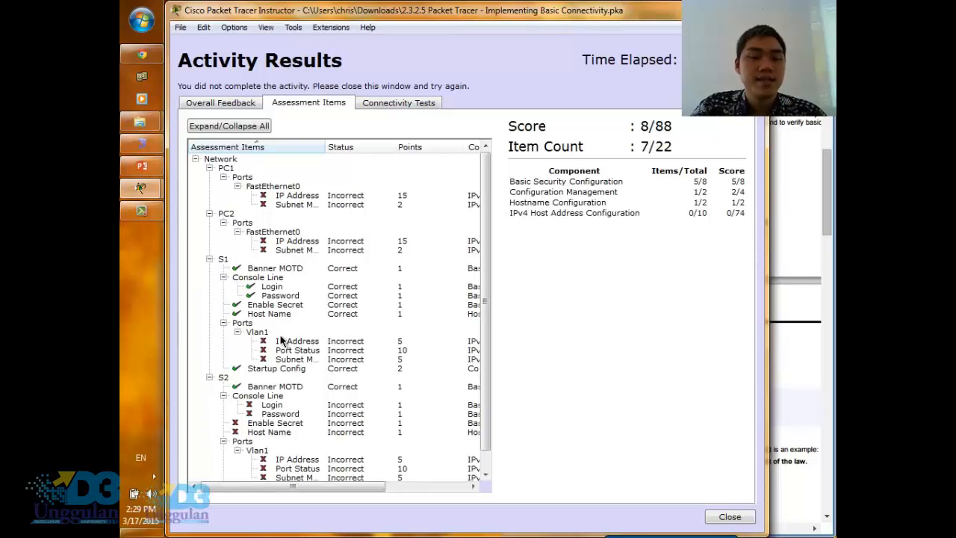
scroll(308, 424, down, 1)
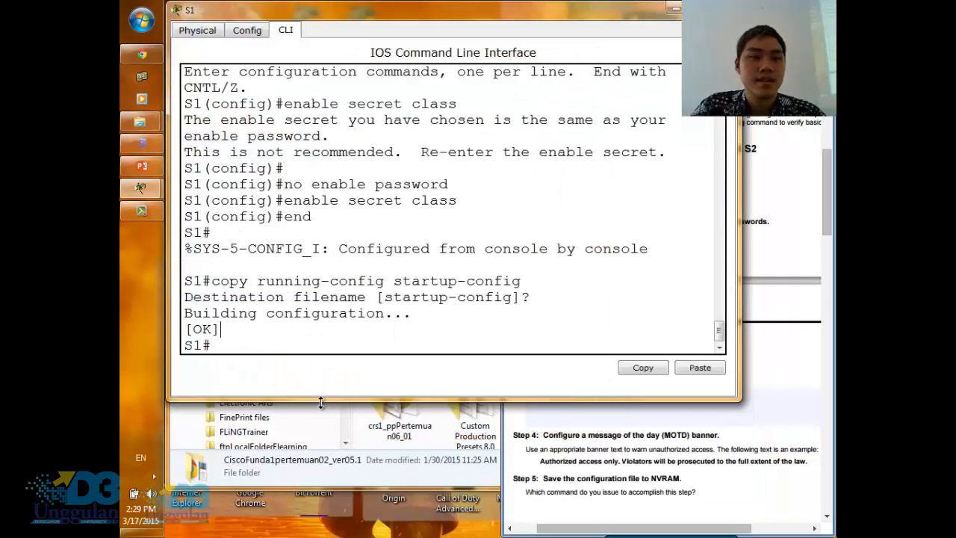
- Return to the network topology, open S2's command line interface in a wider window and start its console session
click(157, 189)
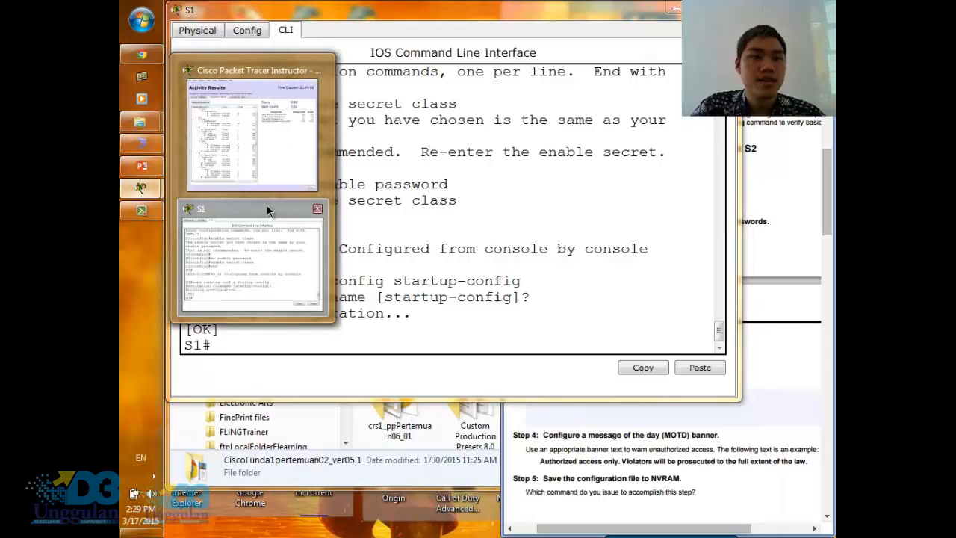
click(269, 210)
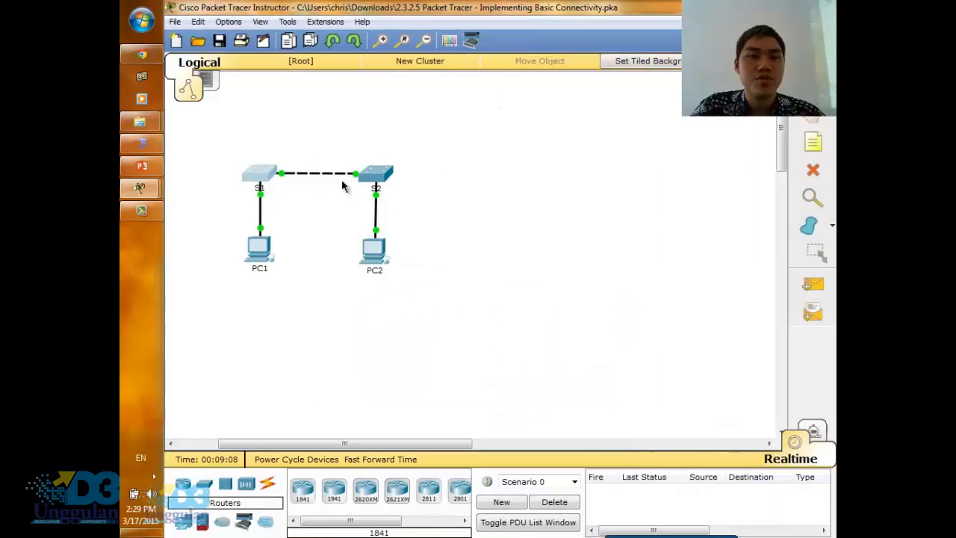
click(383, 171)
click(375, 111)
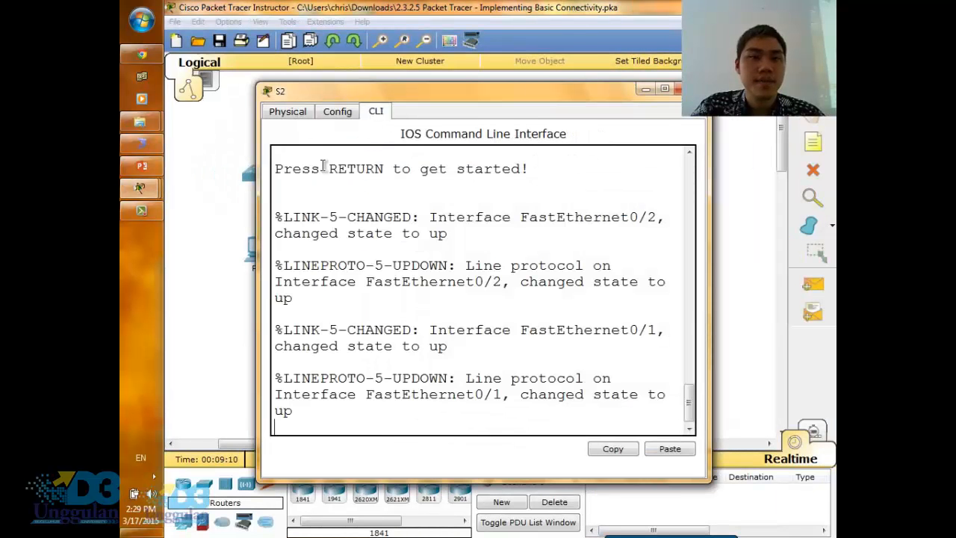
drag(261, 226, 180, 225)
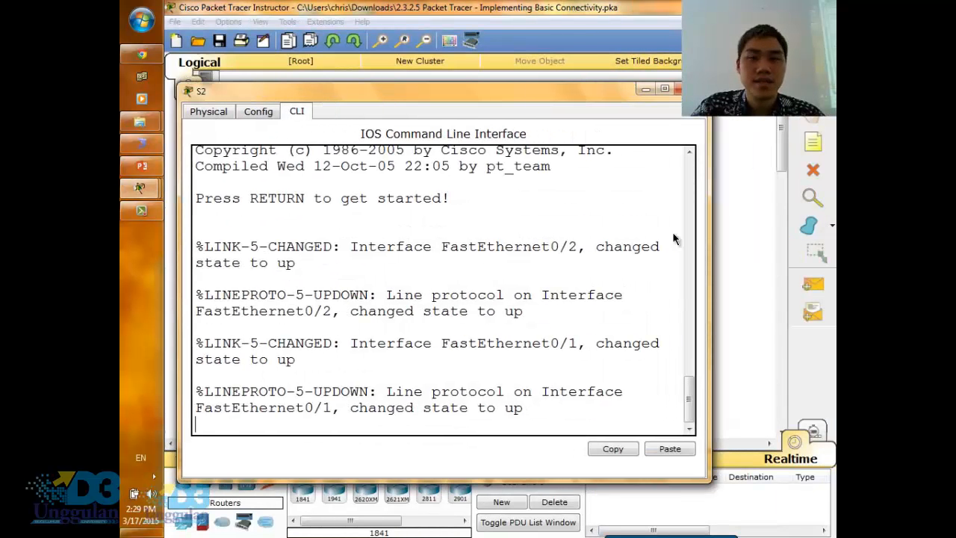
drag(710, 228, 786, 227)
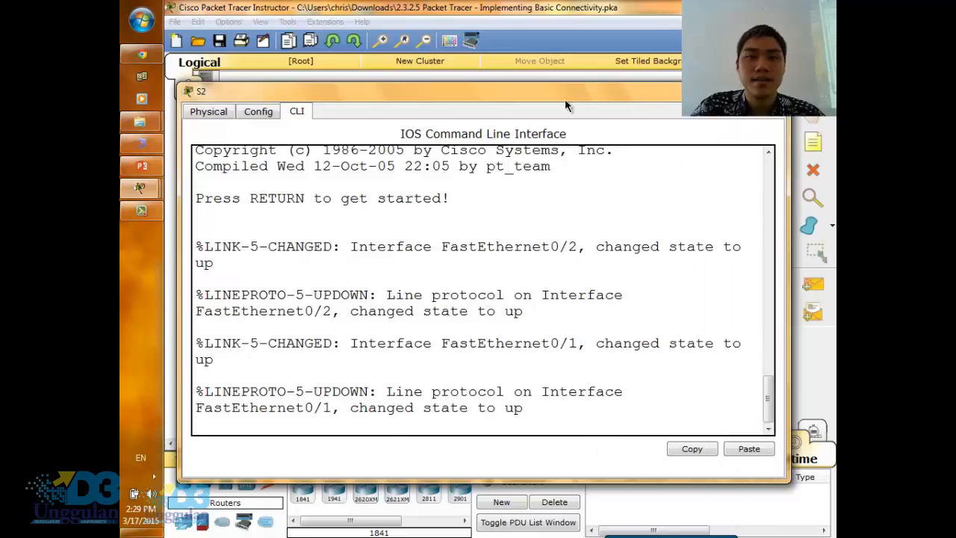
drag(565, 99, 587, 42)
key(Return)
key(Return)
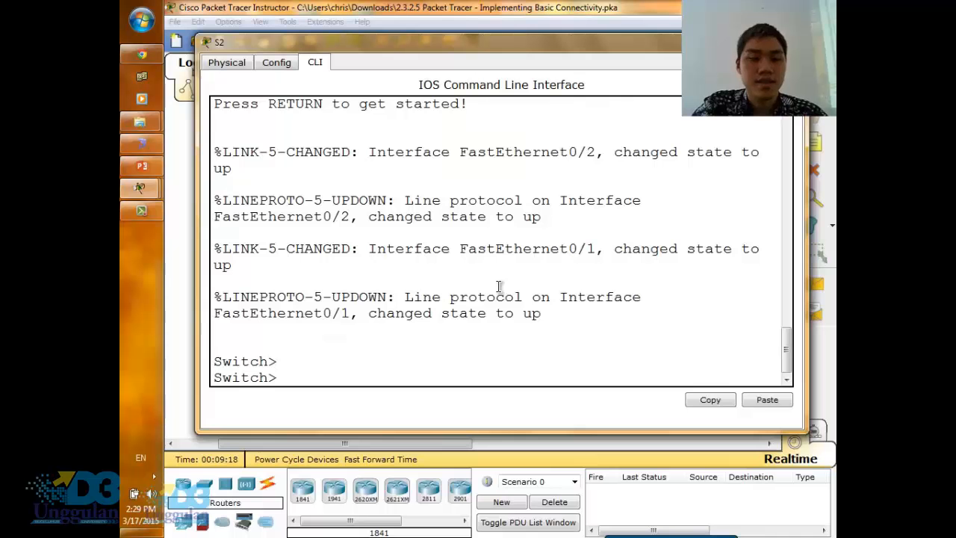
- Enter global configuration mode on S2 and set its hostname to S2
text(enable)
key(Return)
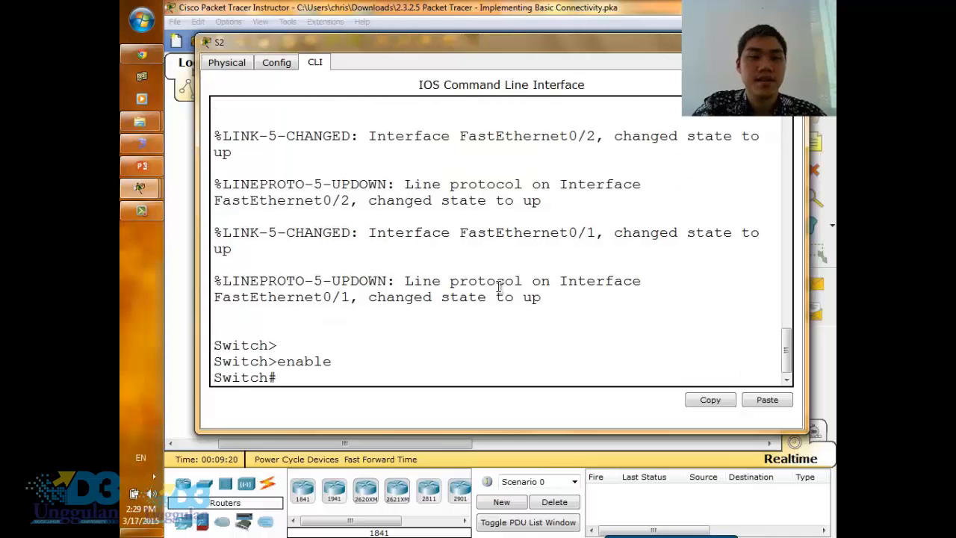
text(configure terminal)
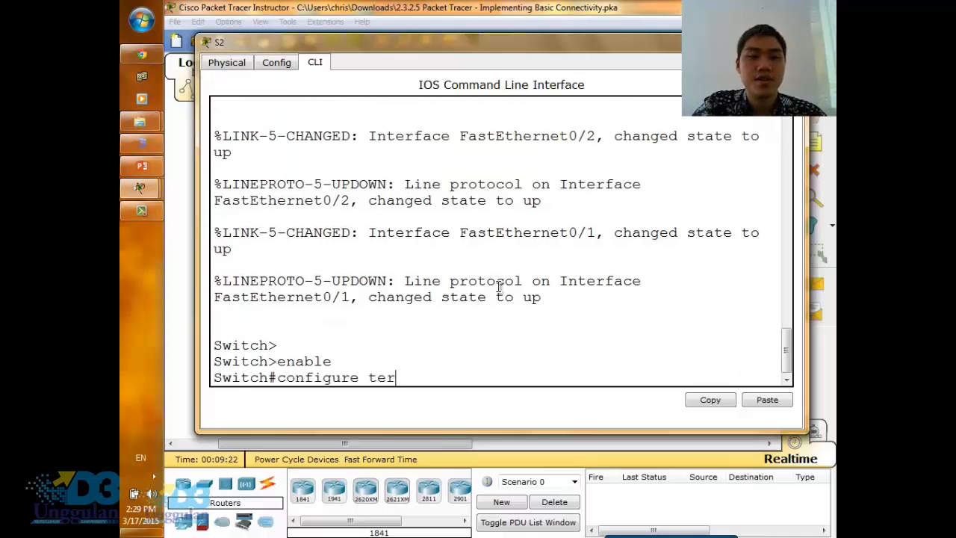
key(Return)
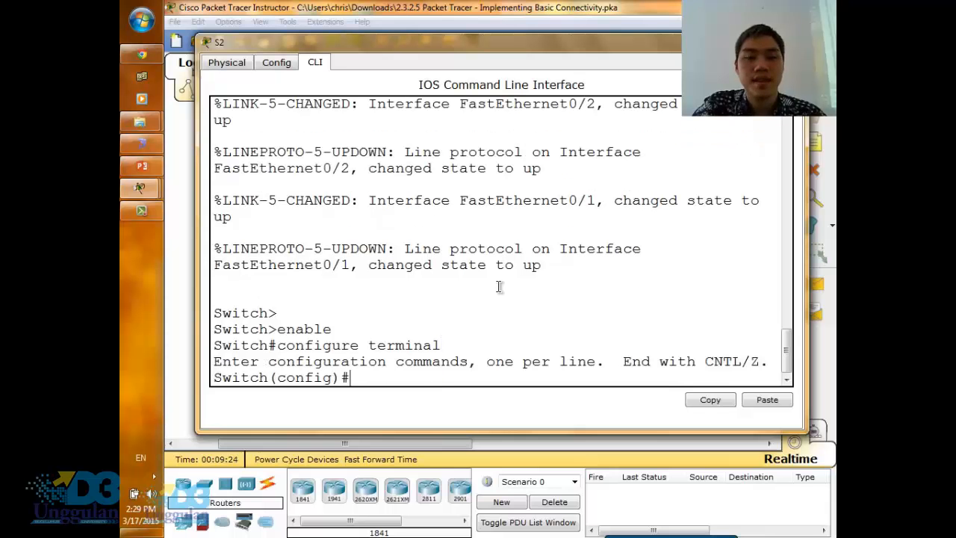
text(hostname )
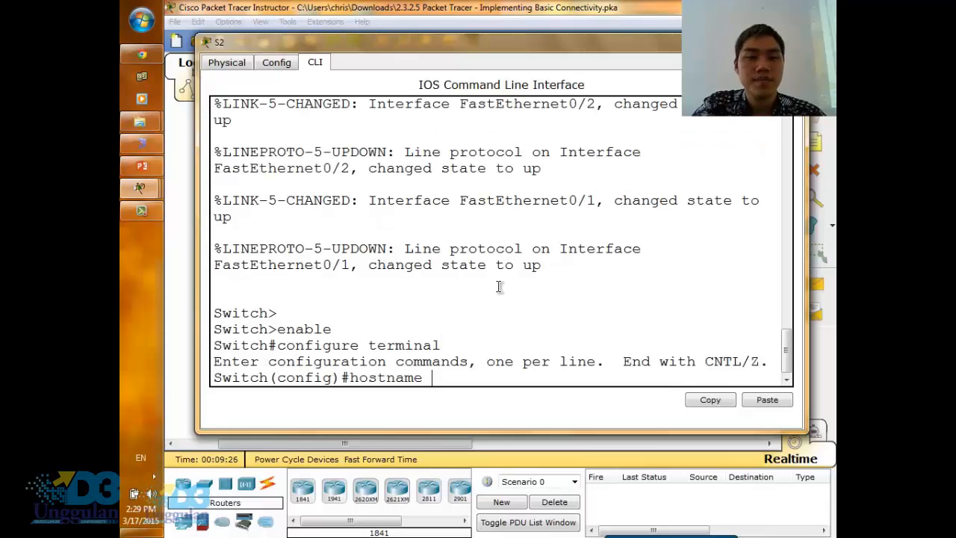
text(S2)
key(Return)
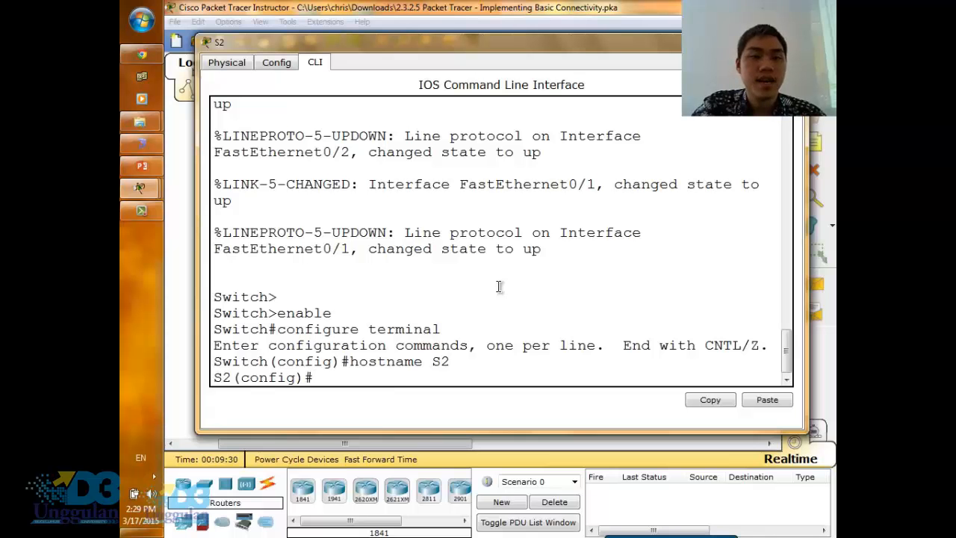
- Protect S2's line console 0 with the console password from the activity instructions, enable login, and exit line configuration
text(line)
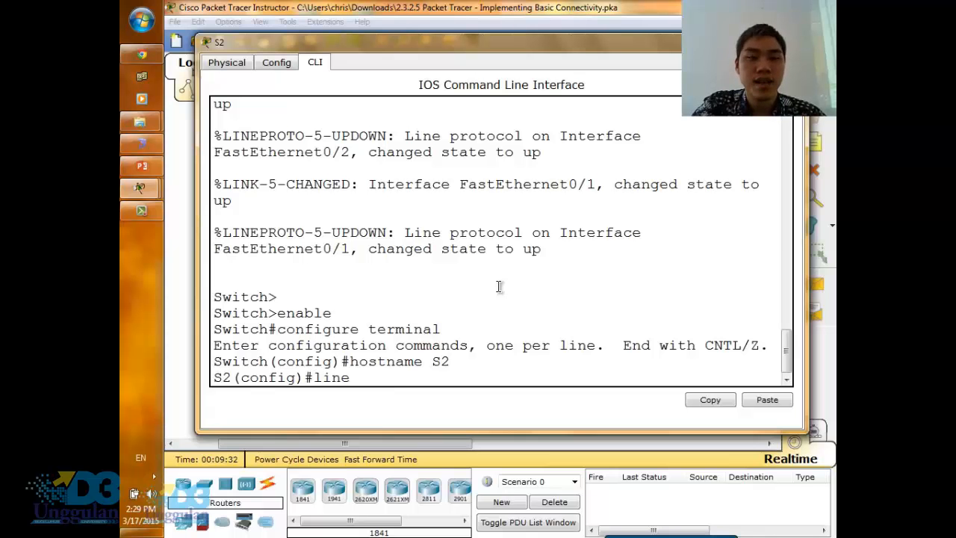
text( console)
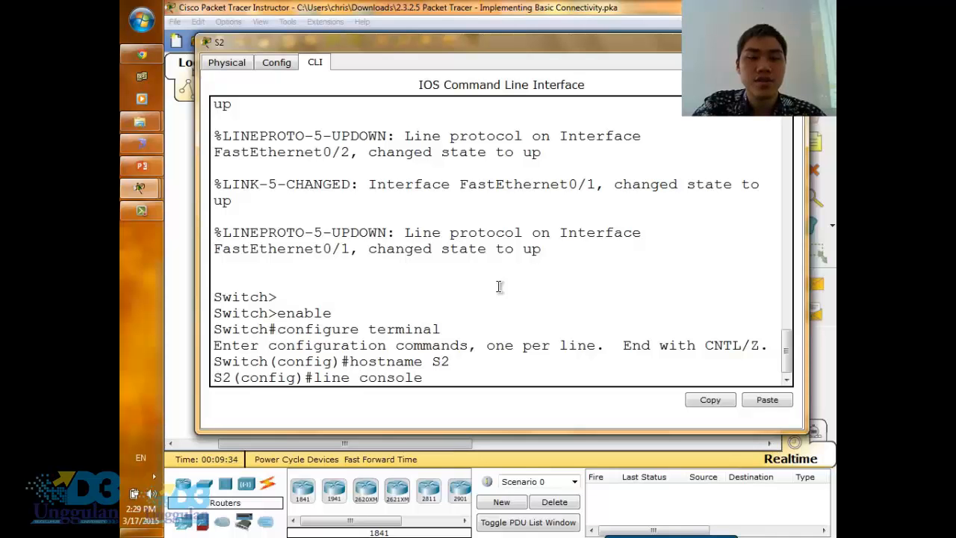
text( 0)
key(Return)
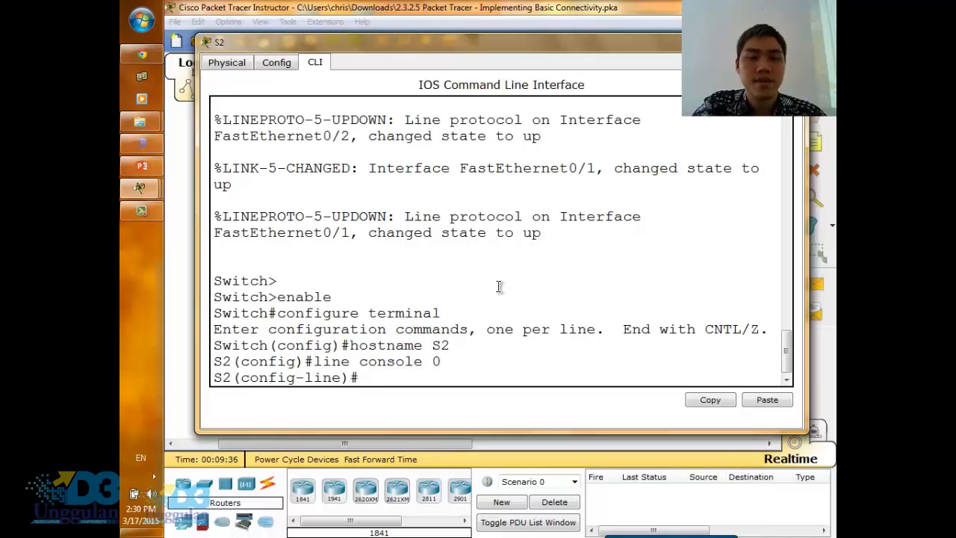
text(passwo)
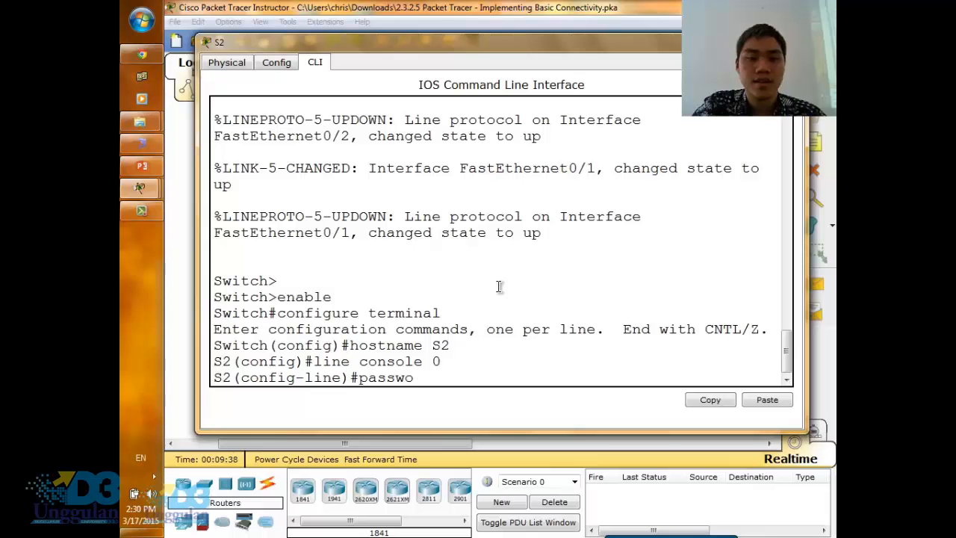
text(rd cisco)
key(Return)
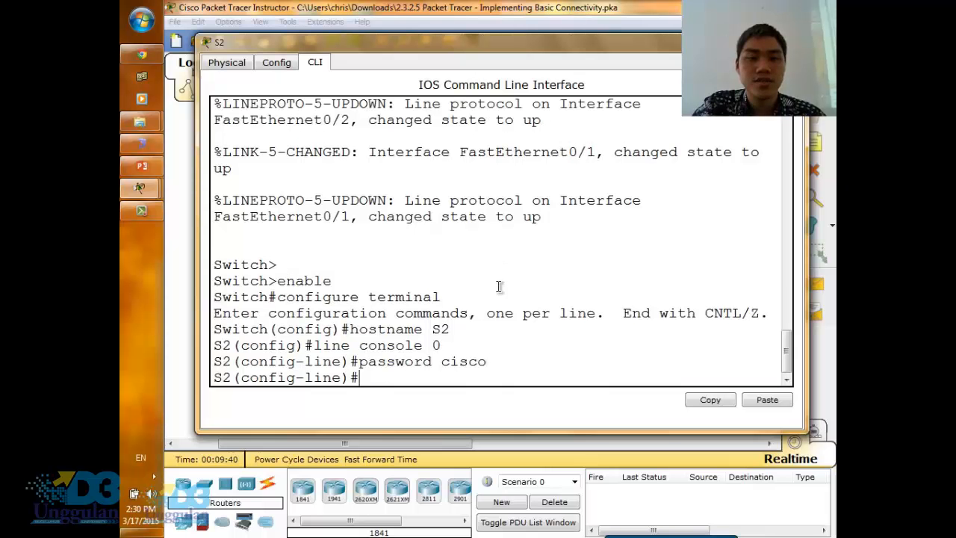
text(login)
key(Return)
text(ex)
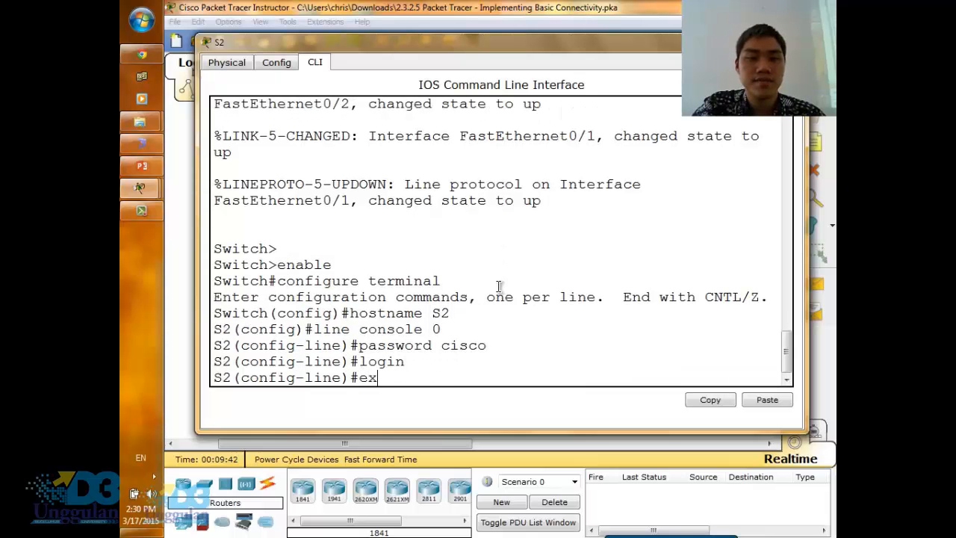
text(it)
key(Return)
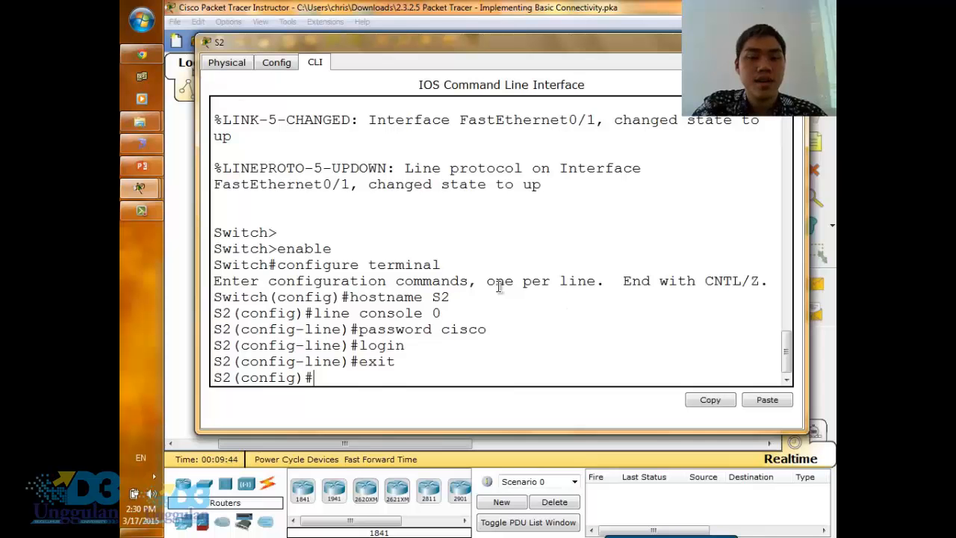
- Run enable secret on S2 with the privileged EXEC password from the activity instructions
text(enb)
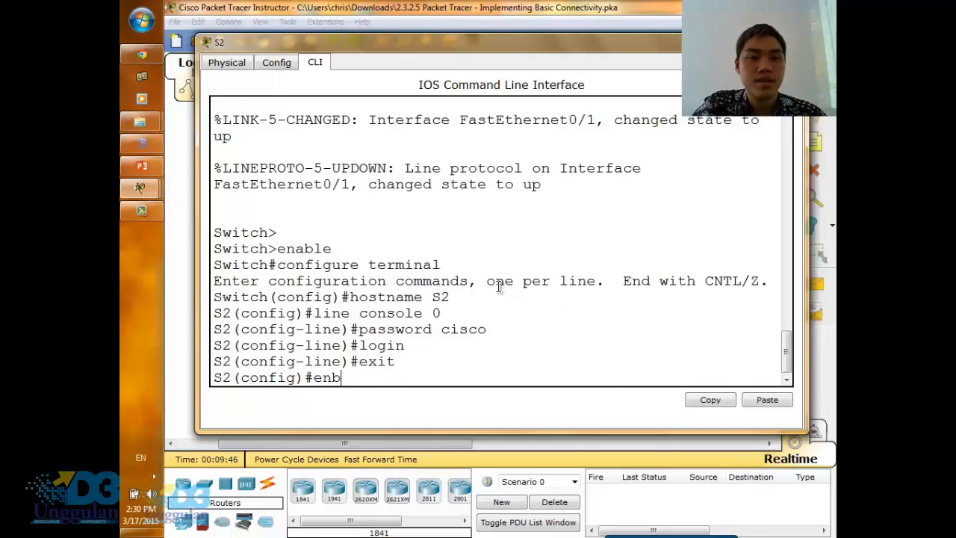
text(asecre)
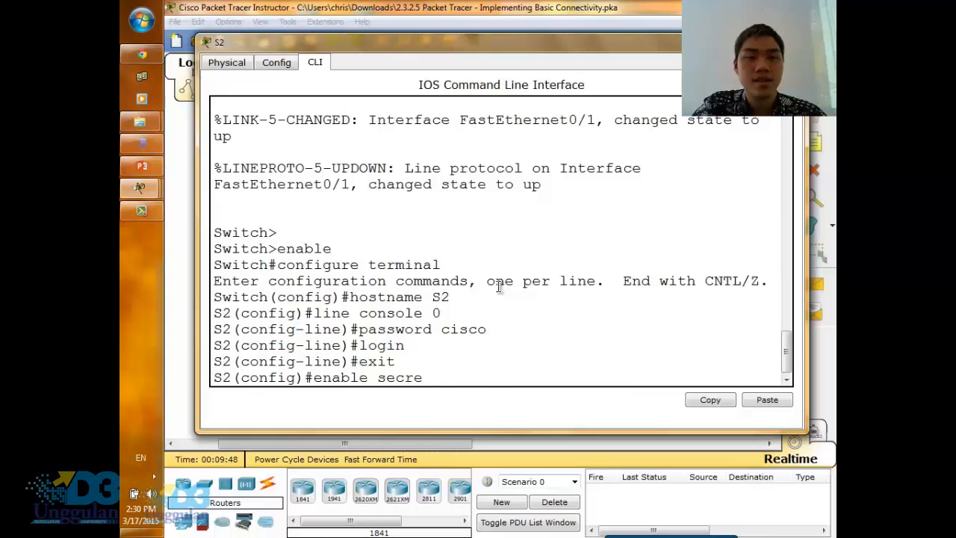
text(t class)
key(Return)
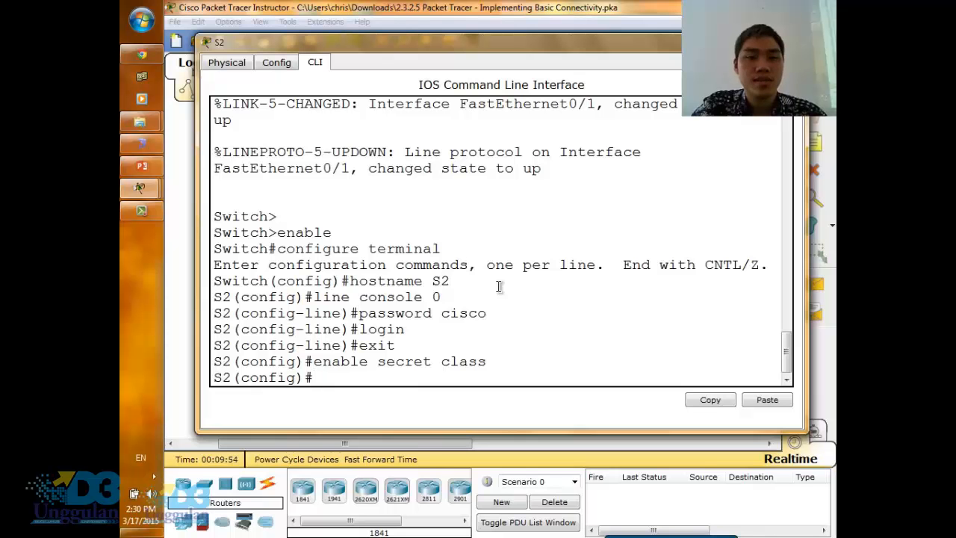
- Begin a banner motd command with the # delimiter on S2, consult the sample banner text in the browser instructions, and return to S2's command line
text(banner motd )
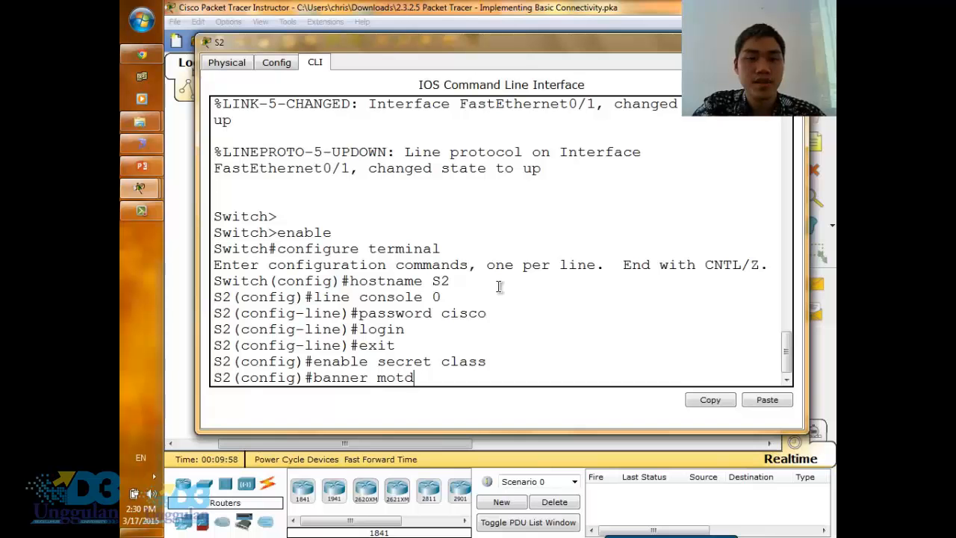
text(#)
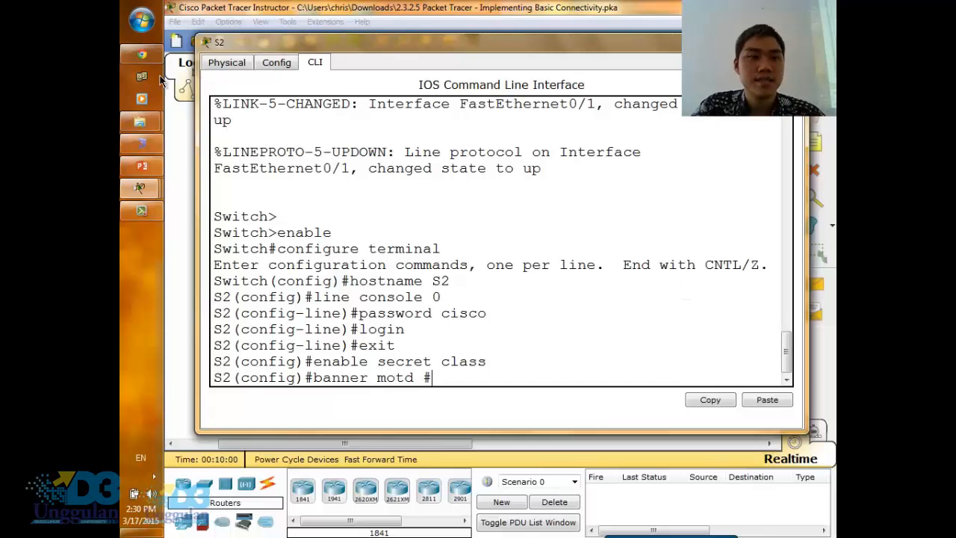
click(142, 54)
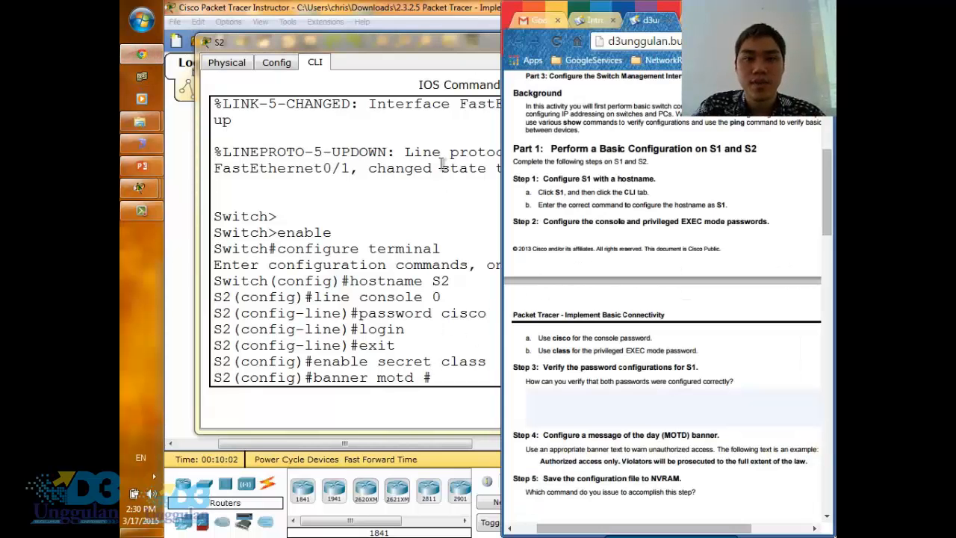
click(679, 404)
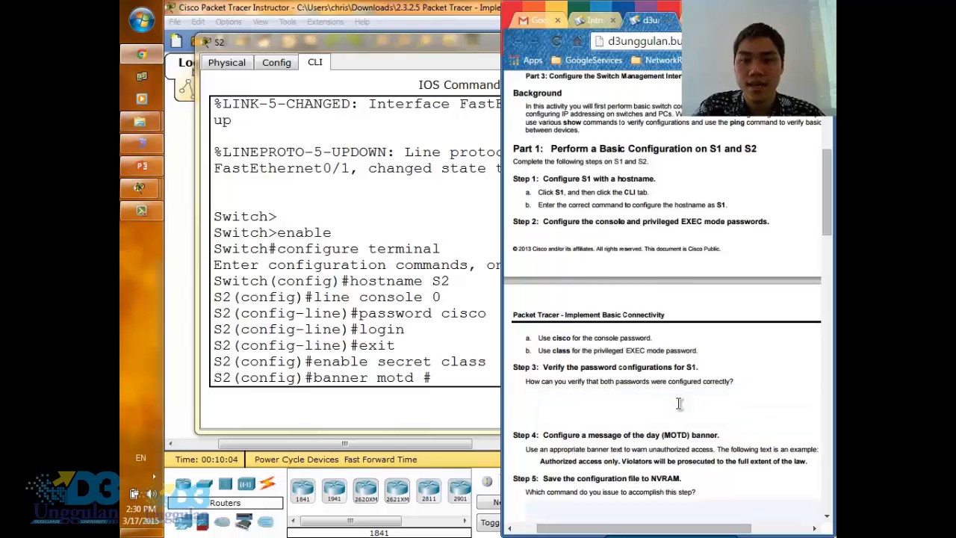
scroll(678, 403, up, 1)
scroll(679, 403, down, 1)
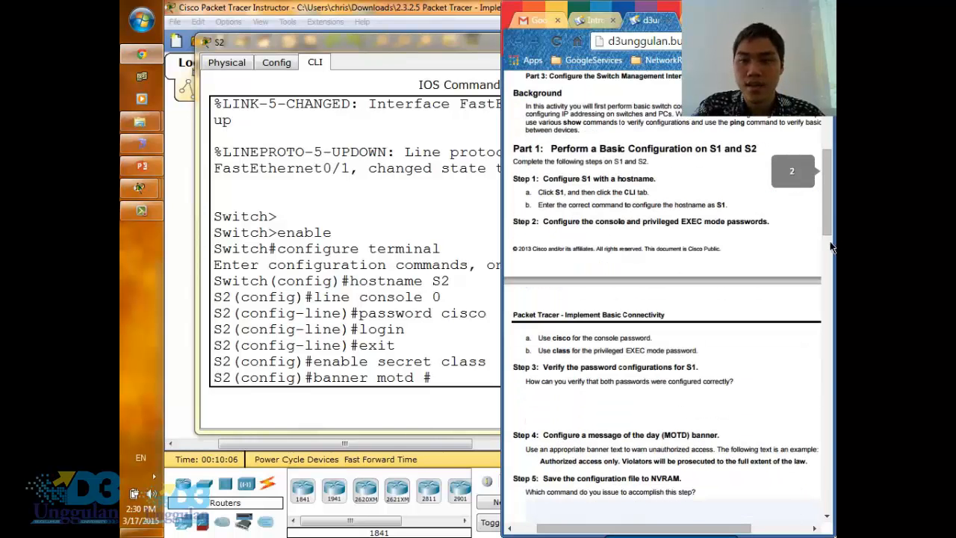
scroll(826, 212, up, 2)
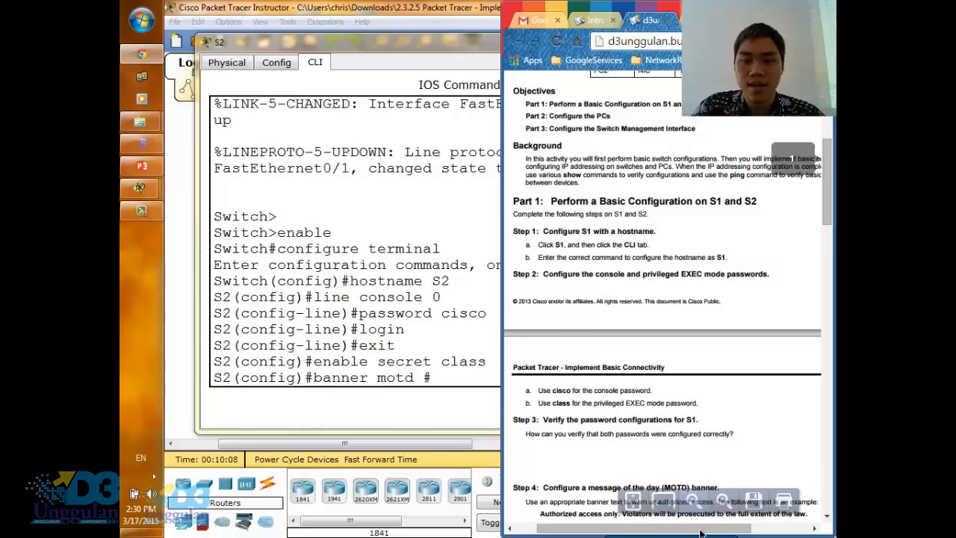
drag(705, 533, 710, 533)
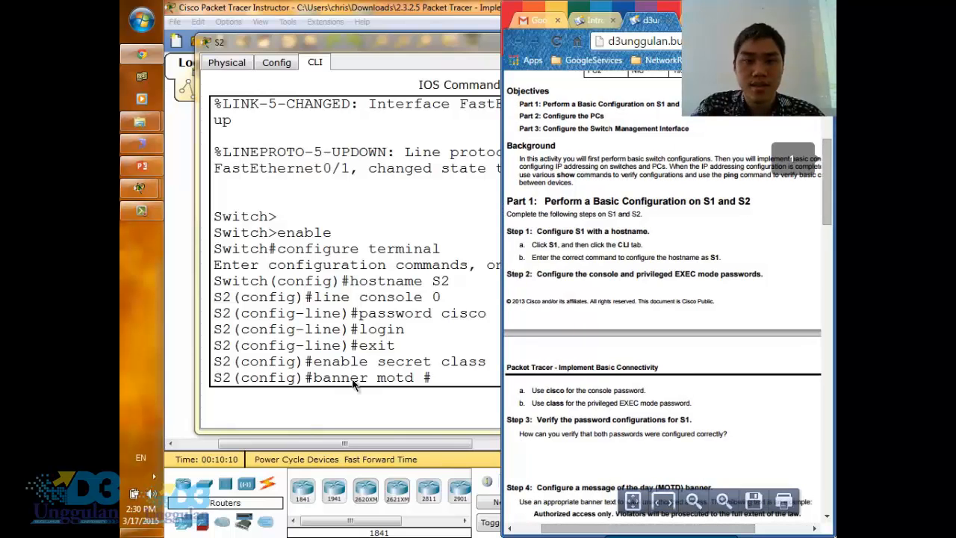
click(448, 374)
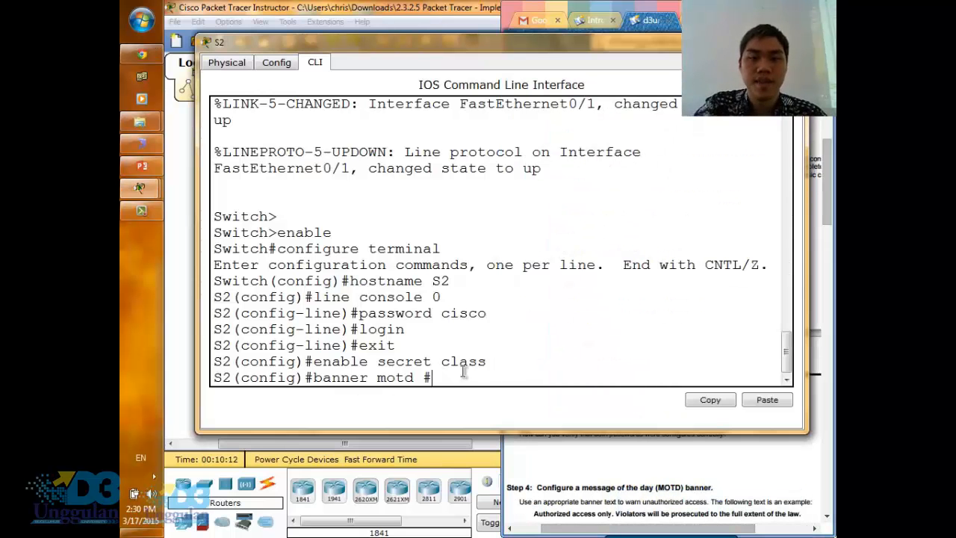
- Complete and run S2's MOTD banner command with the text "Authorized access only. Violators will be prosecuted to the full extent of the law." and a closing #
text(A)
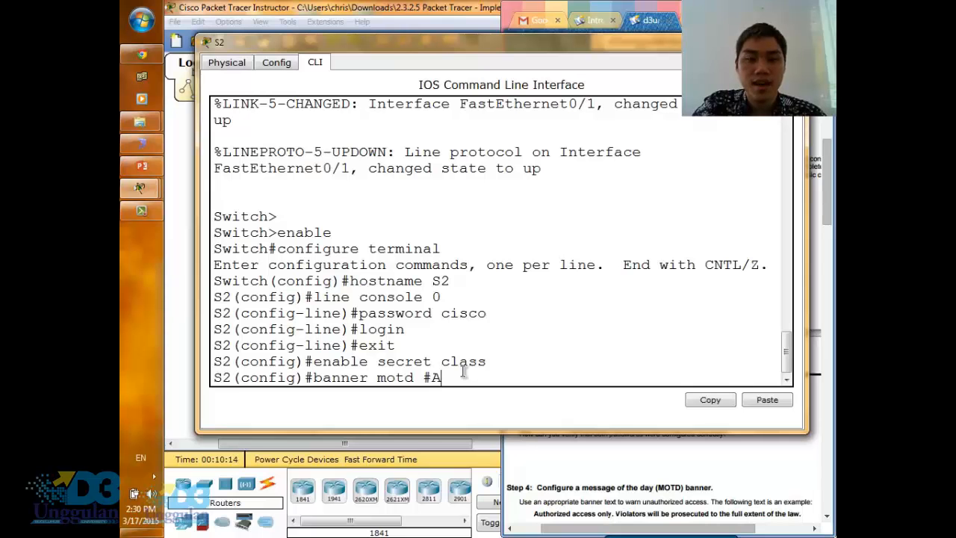
text(uthor)
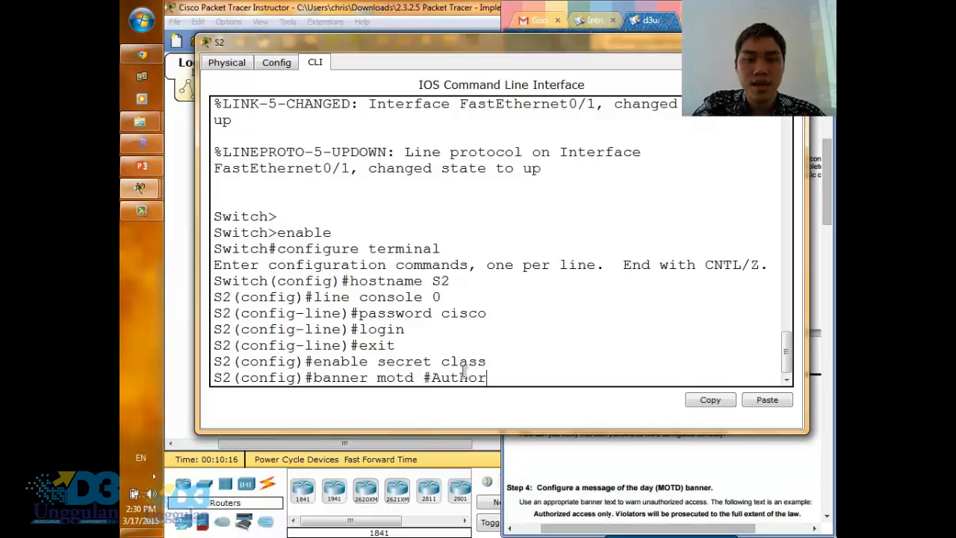
text(ize)
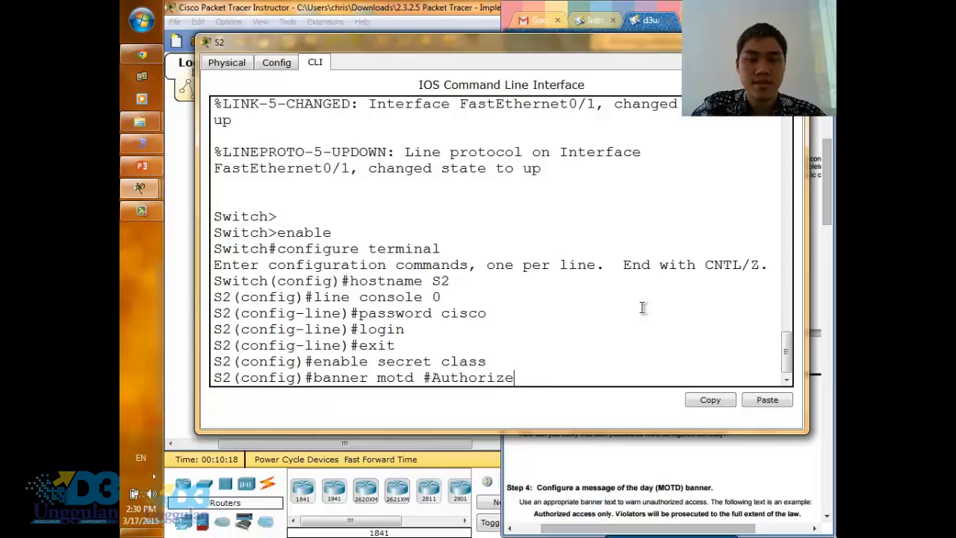
text(d acces)
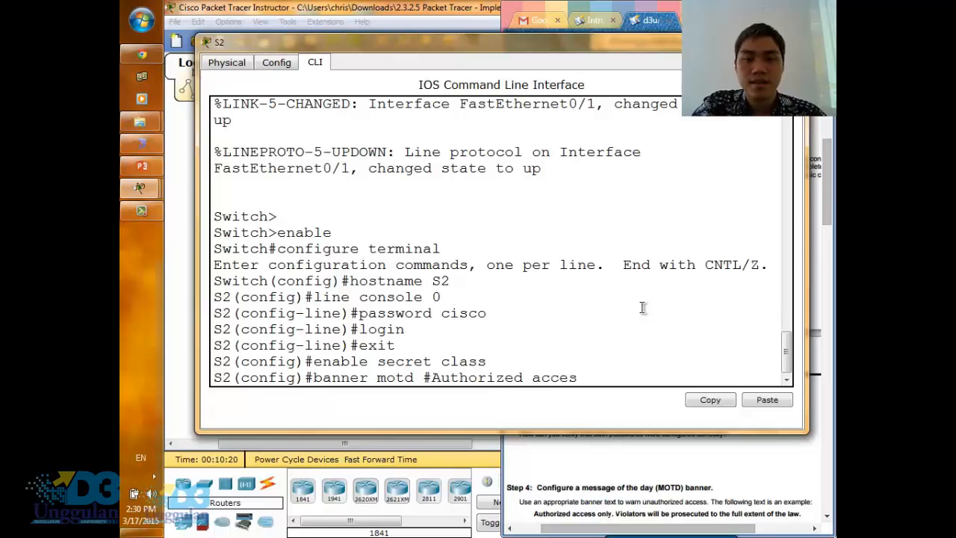
text(s only.)
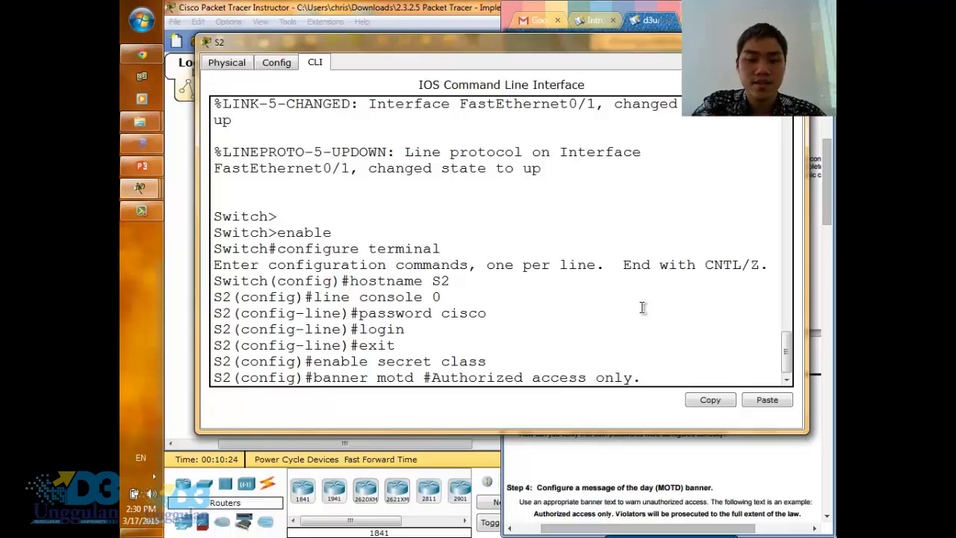
text( Violato)
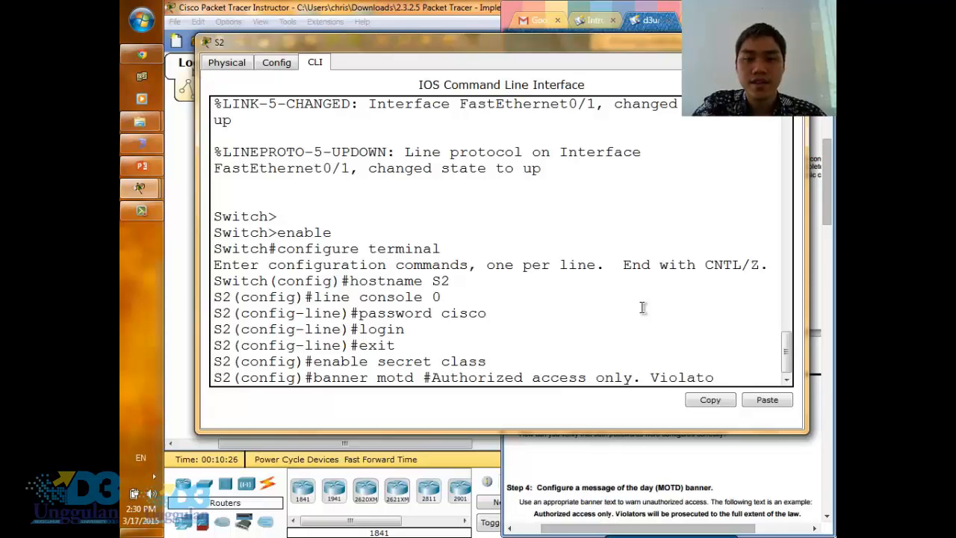
text(rs will be prose)
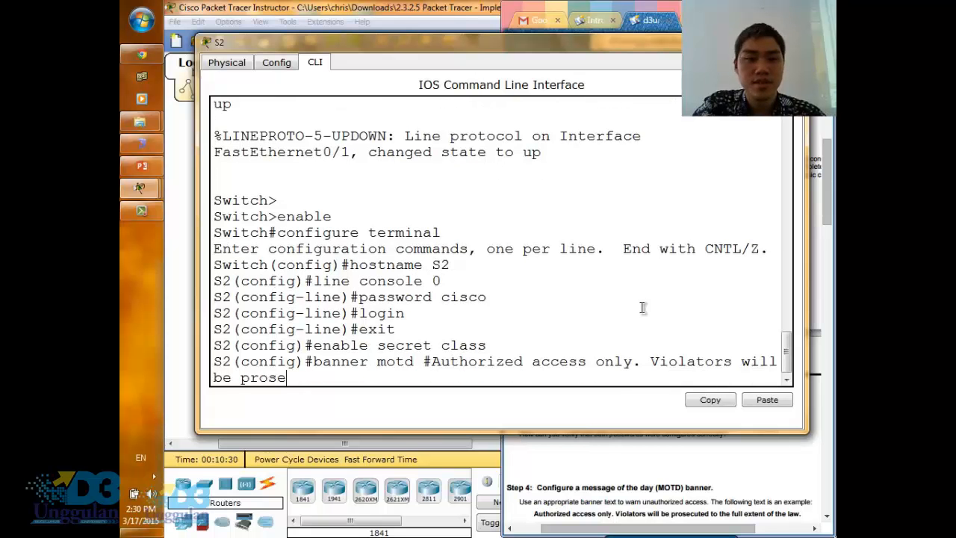
text(cuted)
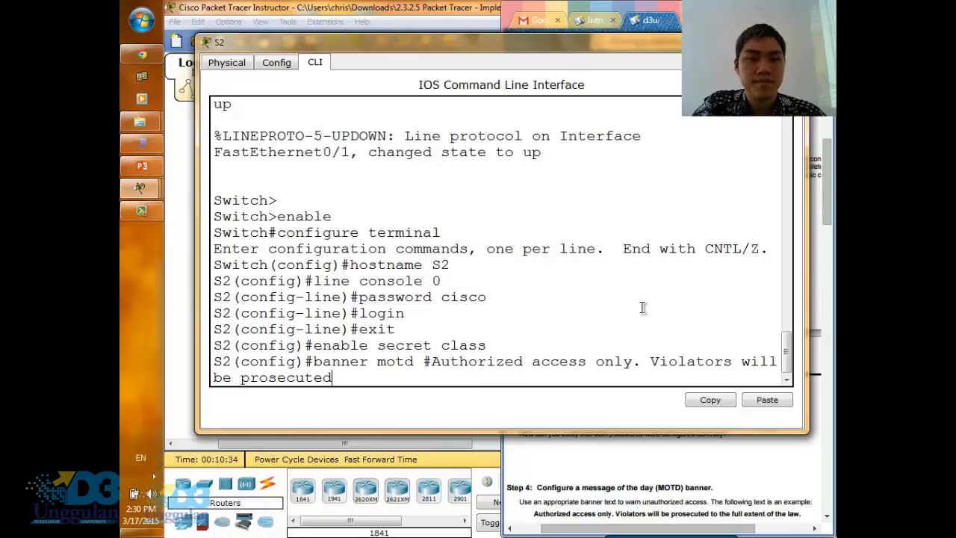
text( to the fu)
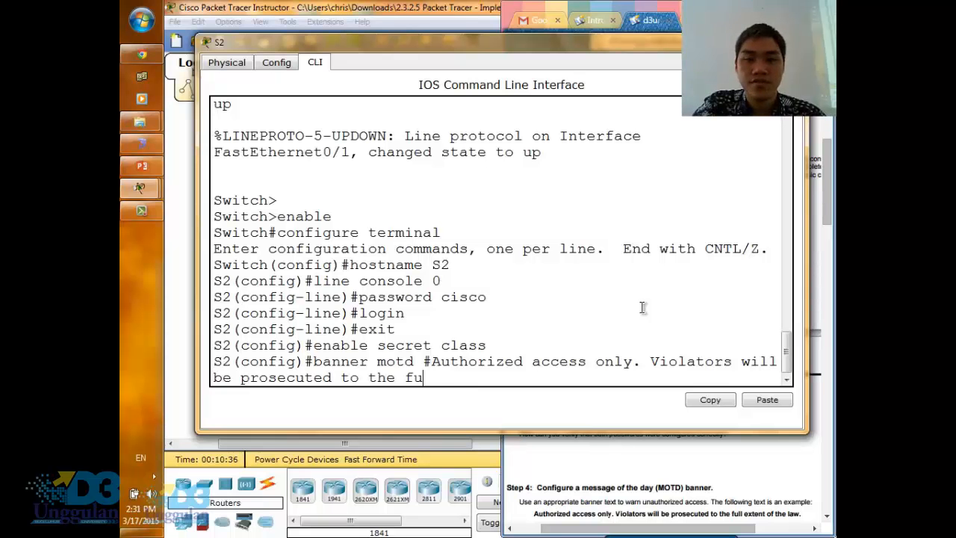
text(ll extent of the law.#)
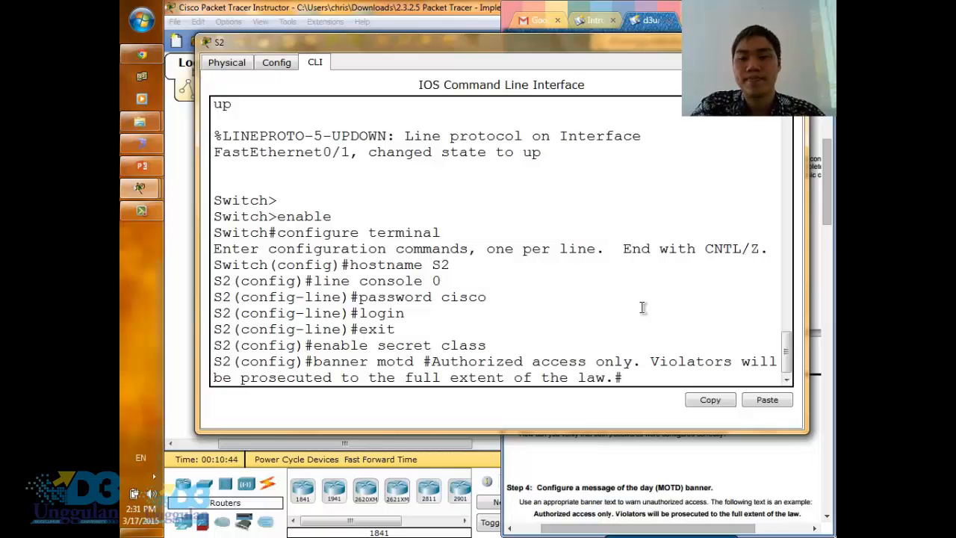
key(Return)
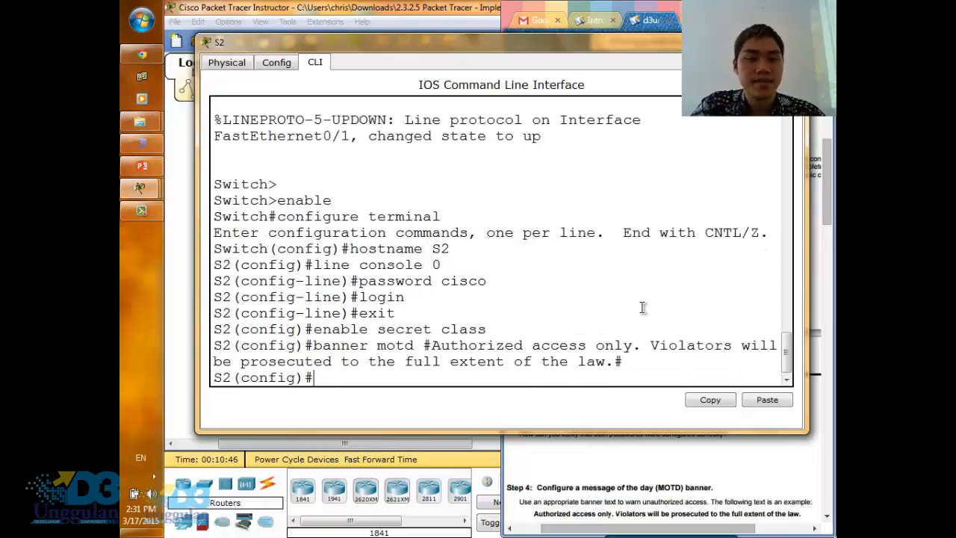
- Exit global configuration mode on S2 and run copy running-config startup-config, accepting the default destination filename
text(exit)
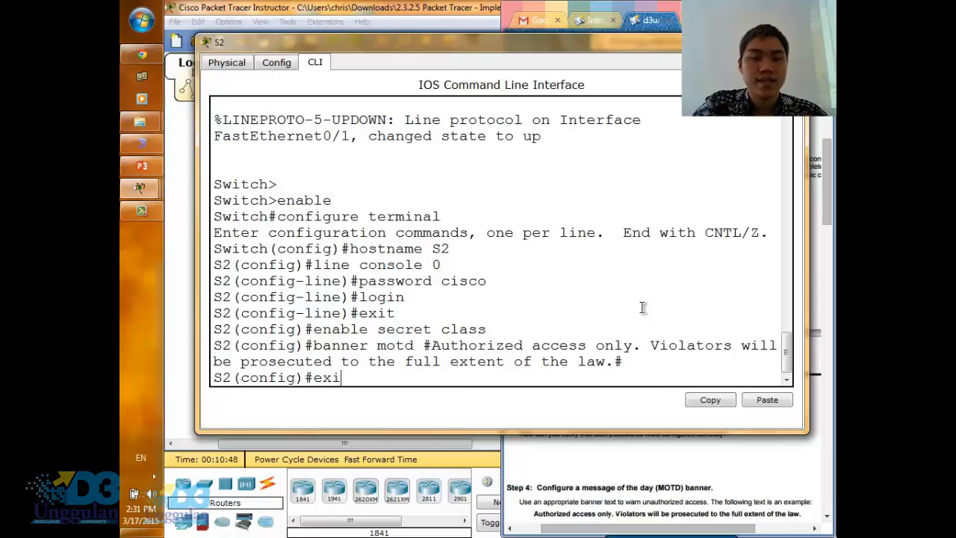
key(Return)
text(co)
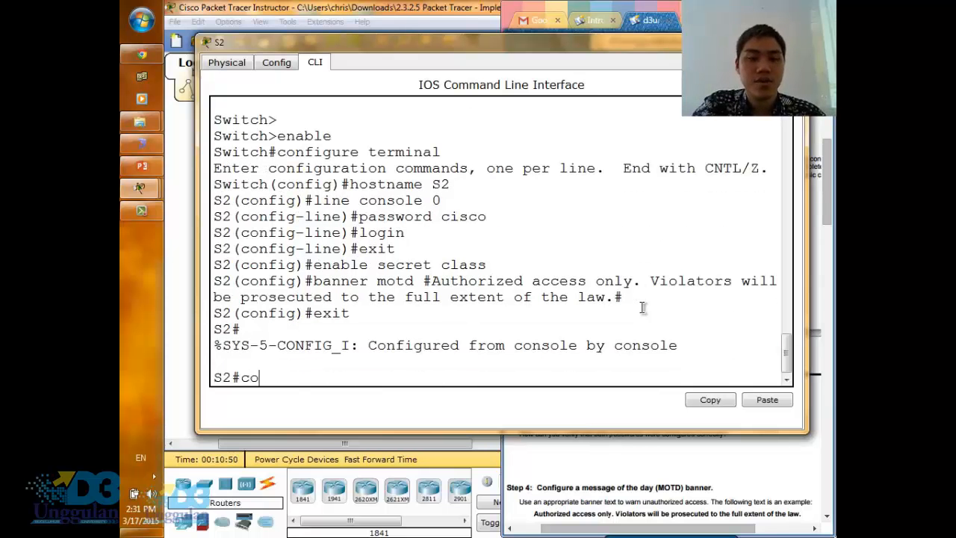
text(py runnin)
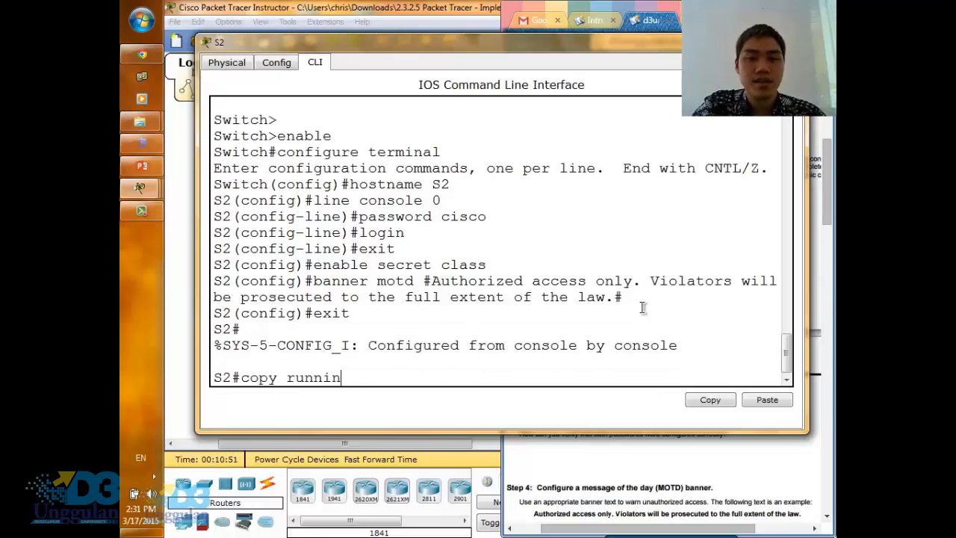
text(g-config star)
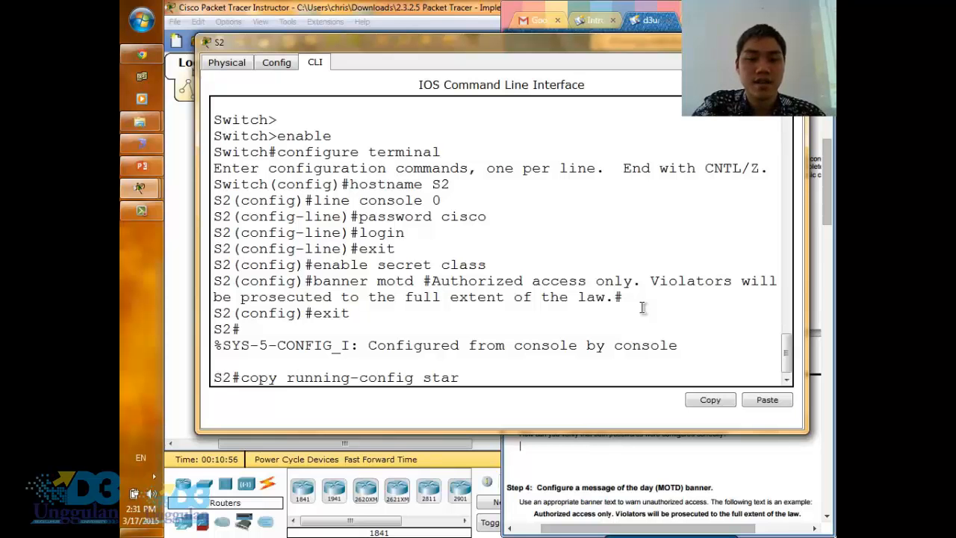
text(tup-c)
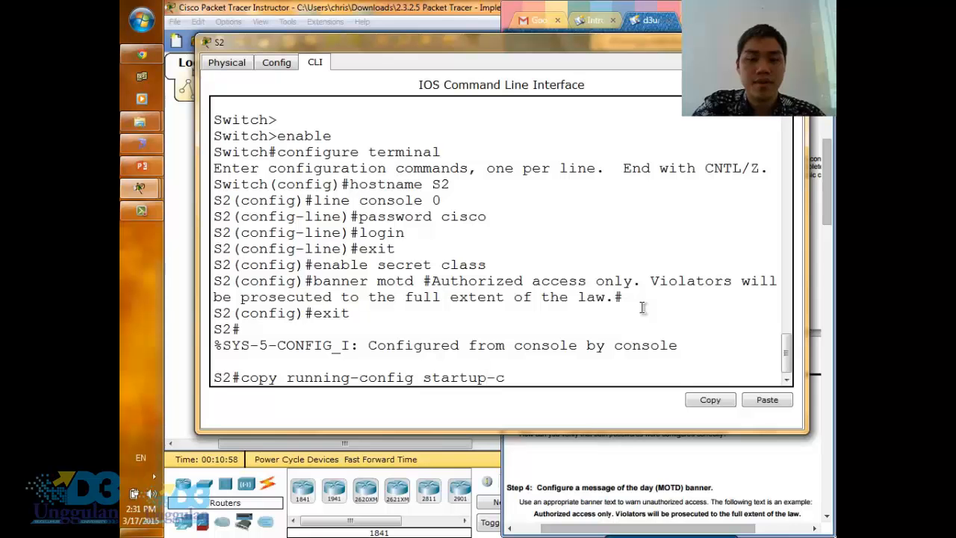
text(onfig)
key(Return)
key(Return)
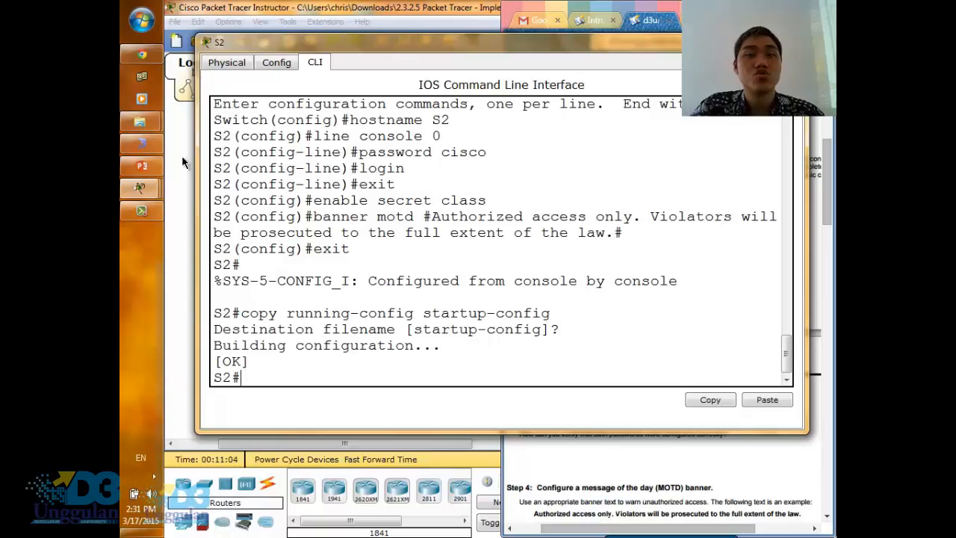
- Read Part 2 of the activity instructions in the browser, put S2's window away, and bring up the addressing table beside the topology
click(593, 457)
scroll(637, 387, down, 3)
scroll(637, 386, down, 4)
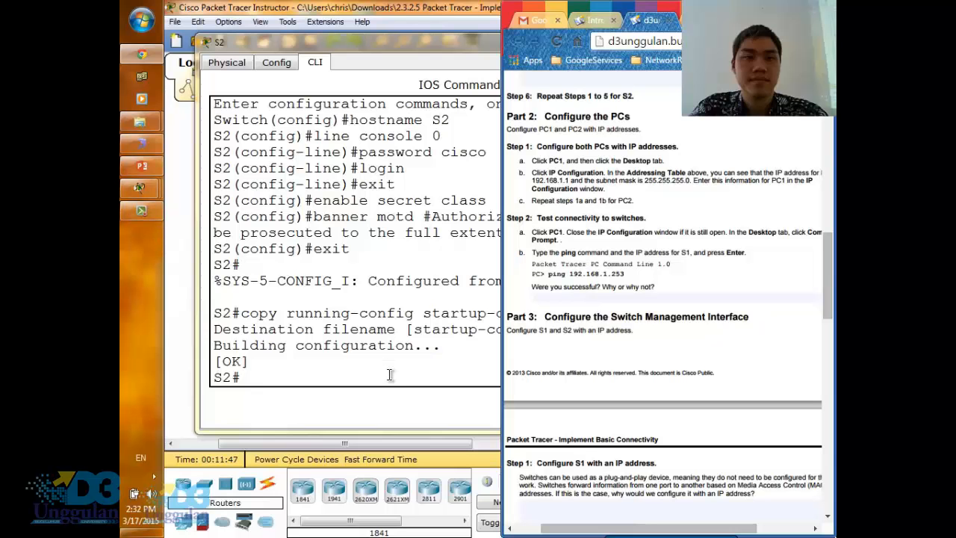
key(alt+Tab)
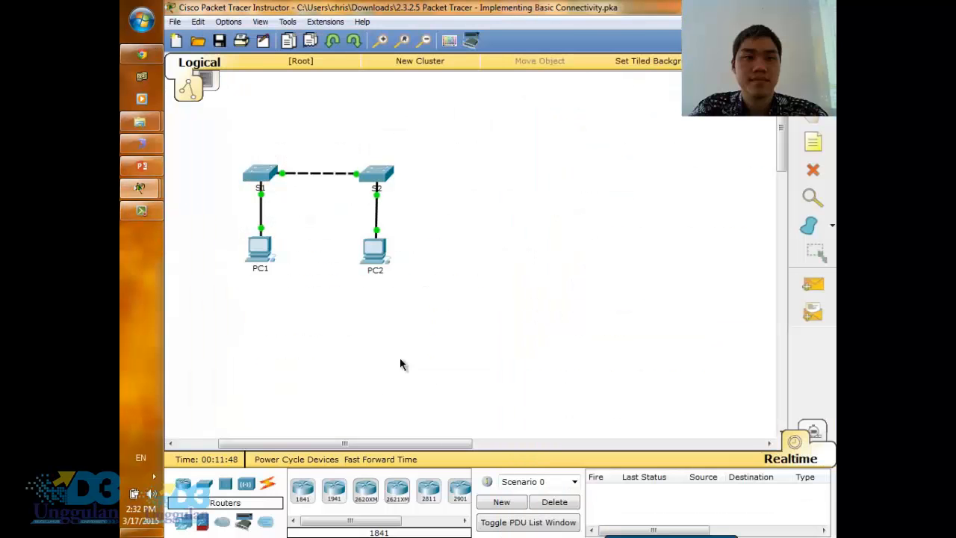
mouse_move(151, 168)
click(149, 53)
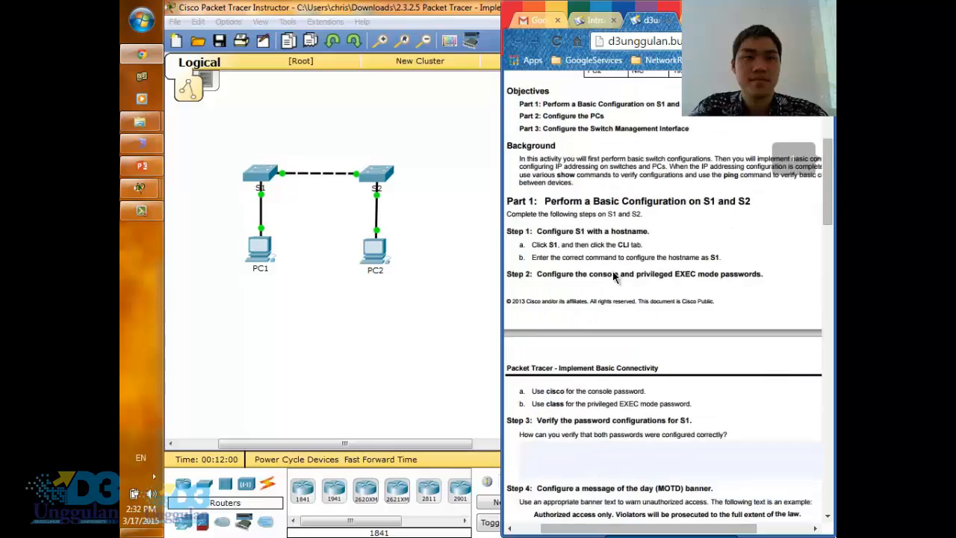
scroll(617, 275, up, 10)
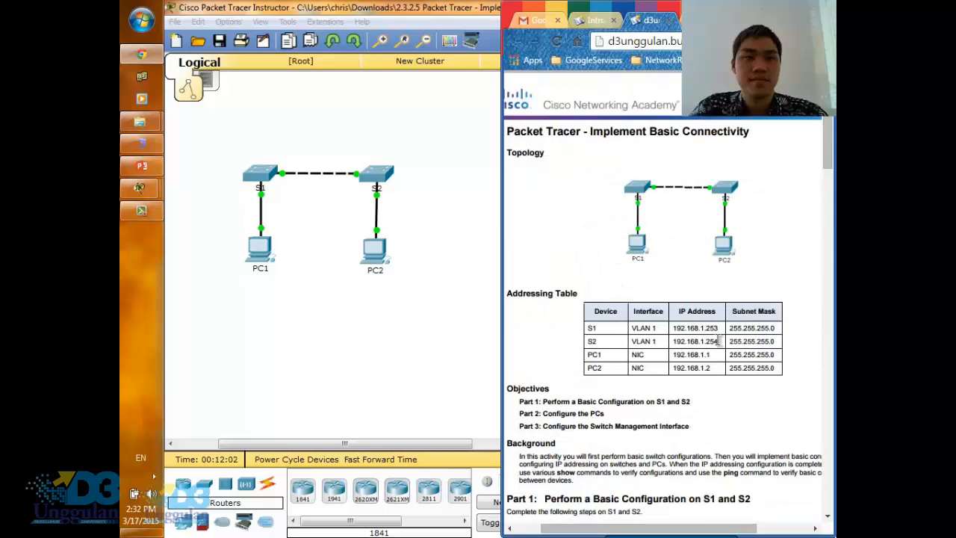
- Give PC1 the static IP address 192.168.1.1 with subnet mask 255.255.255.0, check it against the addressing table, and close PC1's window
click(256, 254)
click(256, 254)
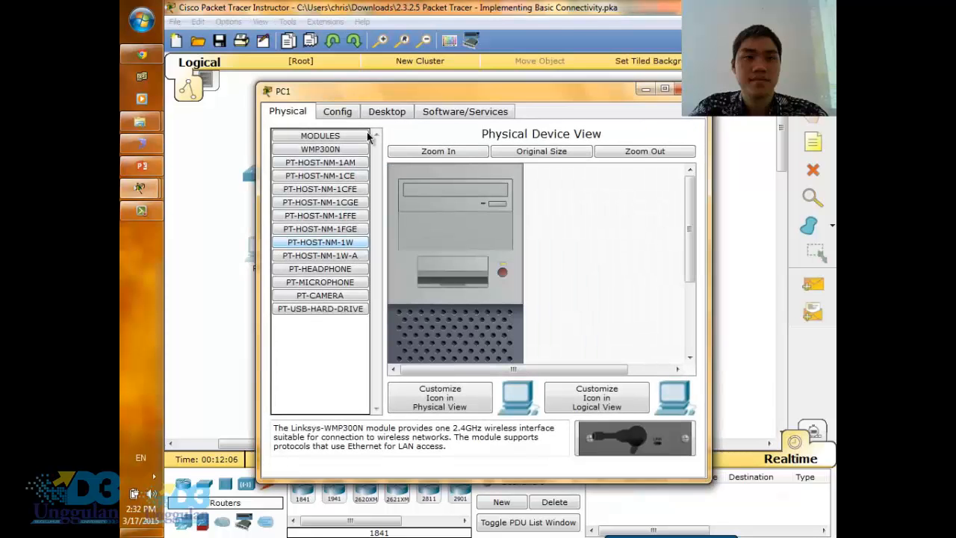
click(396, 118)
click(324, 179)
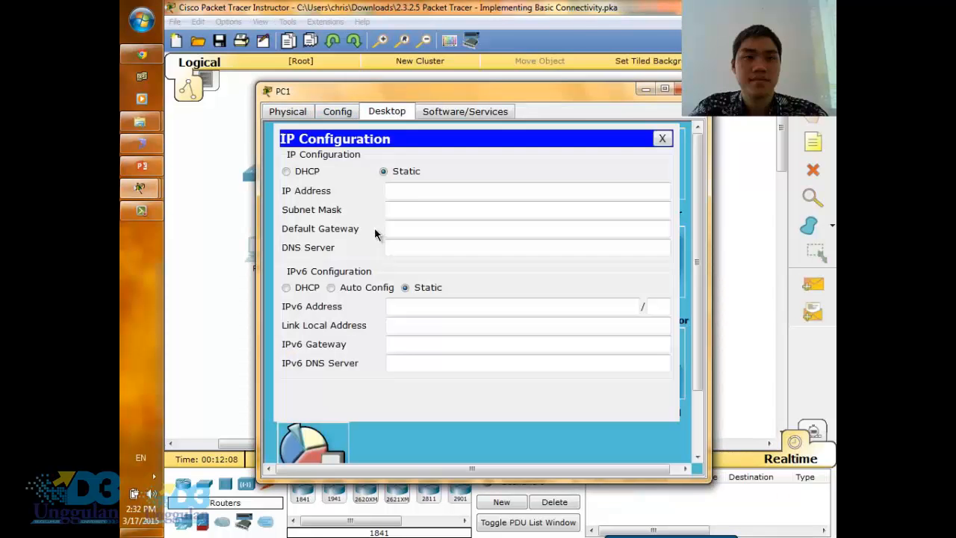
click(411, 194)
text(192.168.1.1)
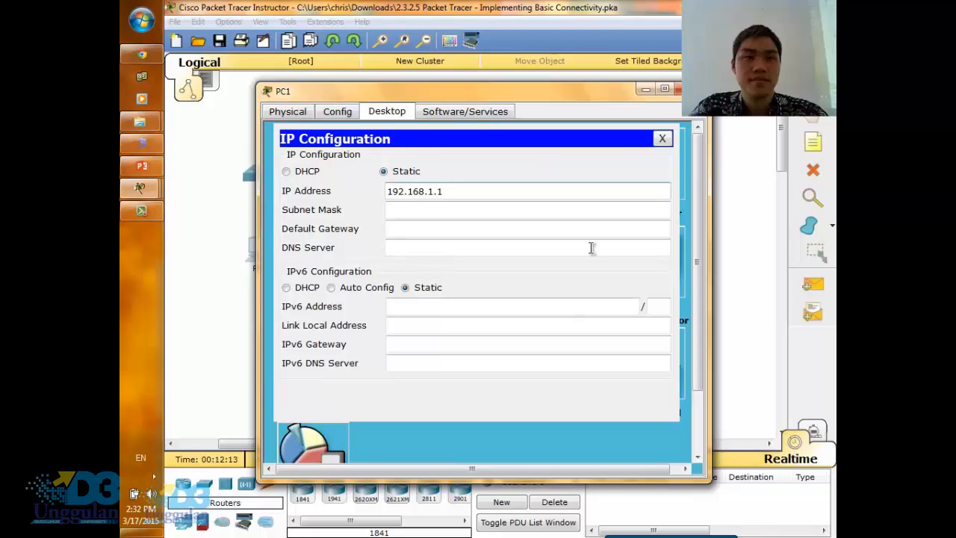
click(141, 55)
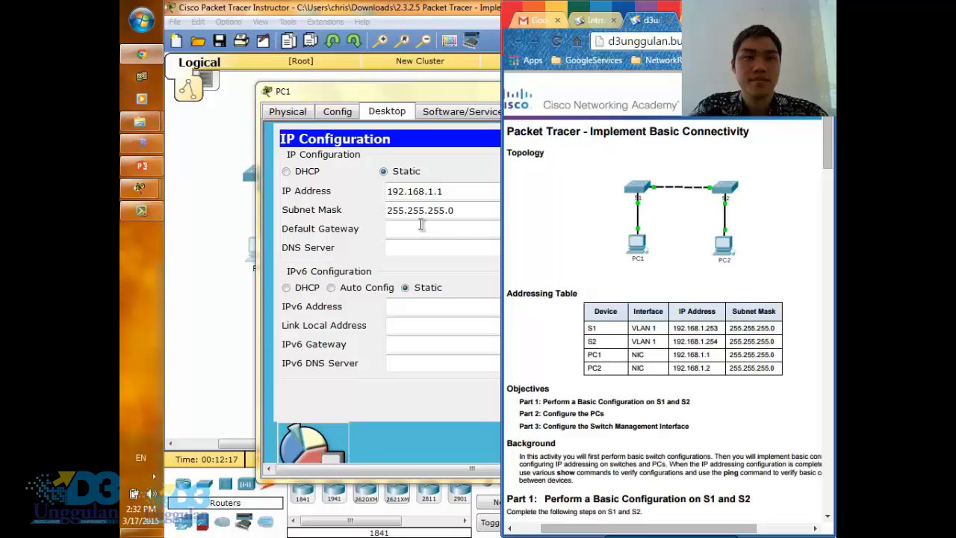
click(463, 229)
click(662, 140)
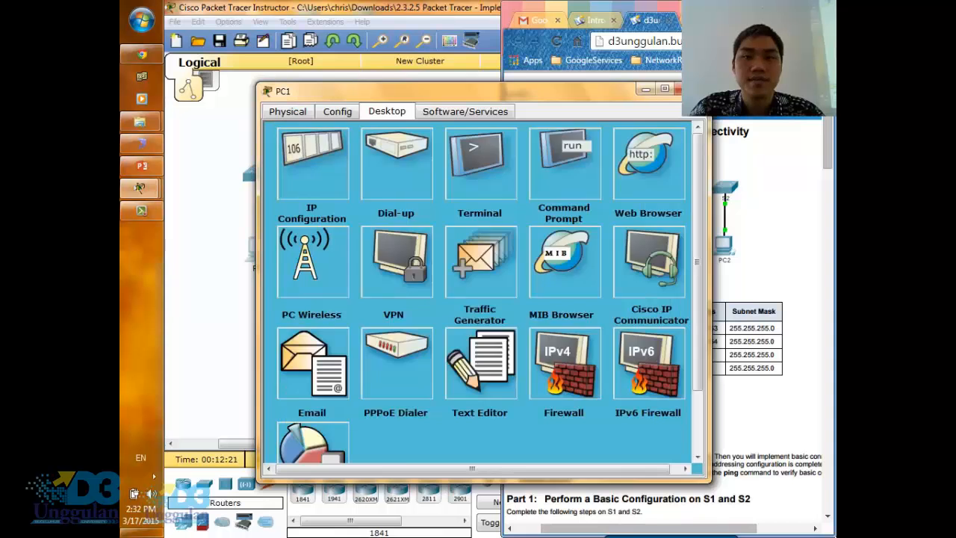
click(676, 91)
- Open PC2's IP configuration, look up its address in the addressing table, and dismiss the error about the incomplete address
click(379, 251)
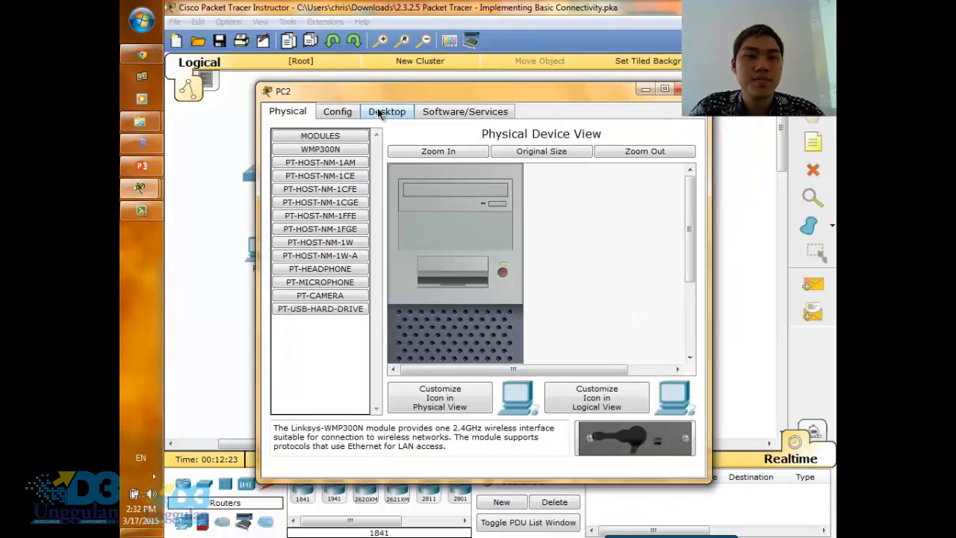
click(386, 112)
click(329, 151)
click(426, 196)
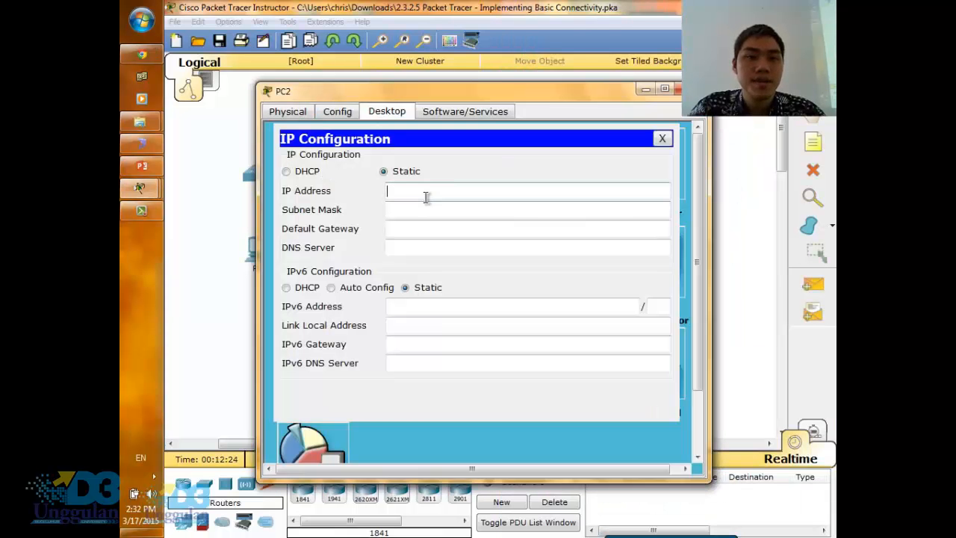
text(192.168.)
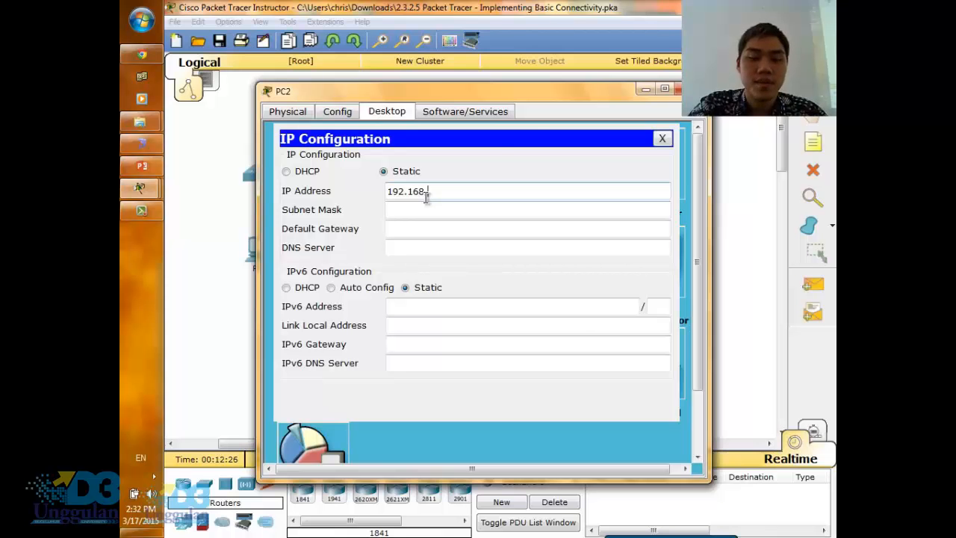
click(122, 54)
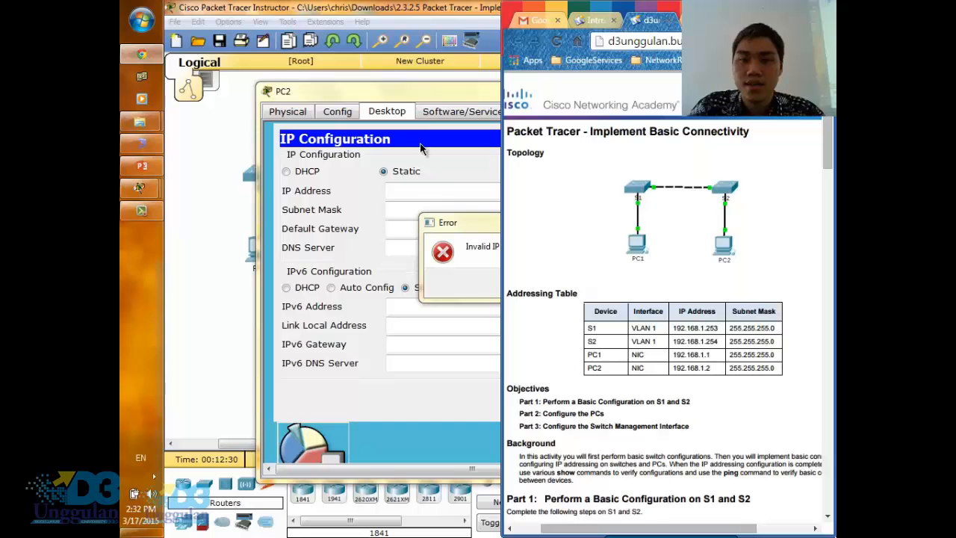
click(432, 193)
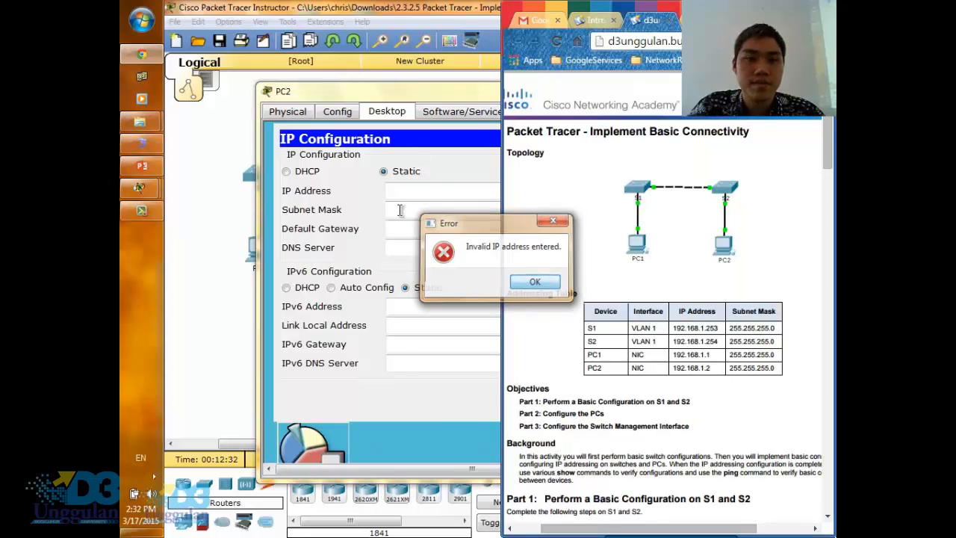
click(549, 280)
- Give PC2 the static IP address 192.168.1.2 with subnet mask 255.255.255.0 and close PC2's window
text(192.)
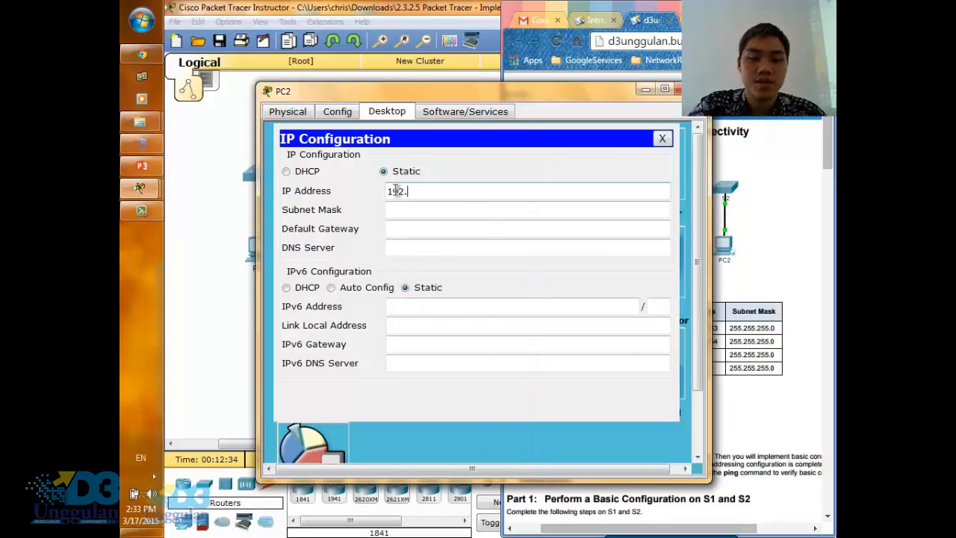
text(168.1.2)
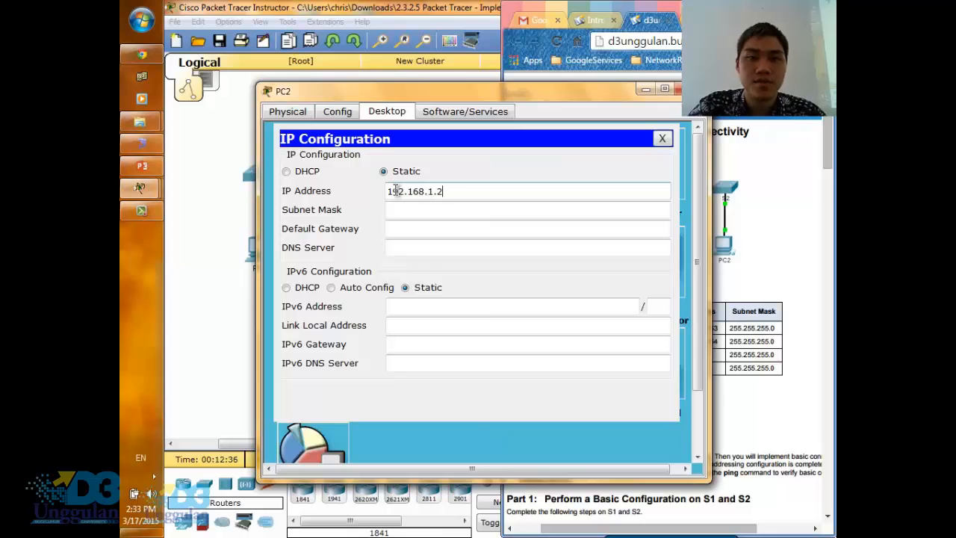
click(408, 210)
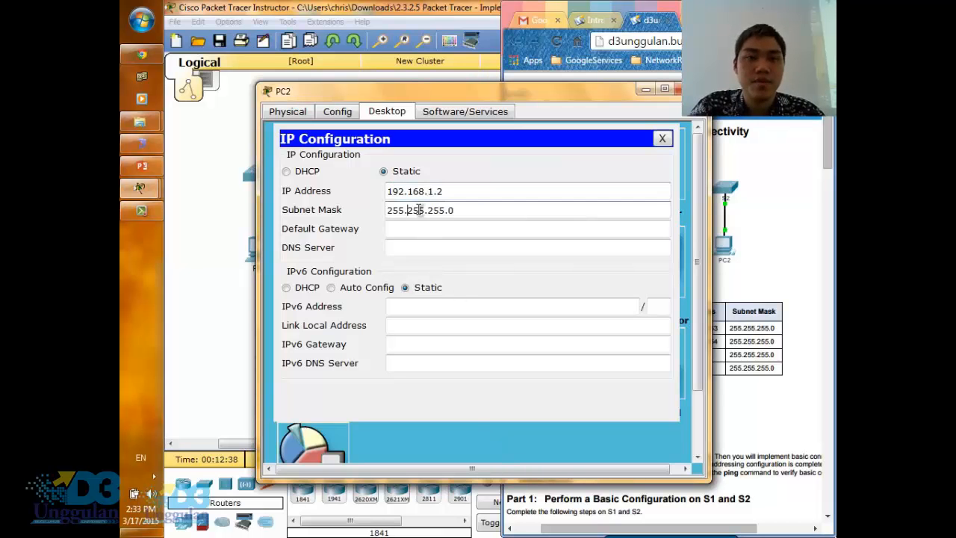
click(499, 233)
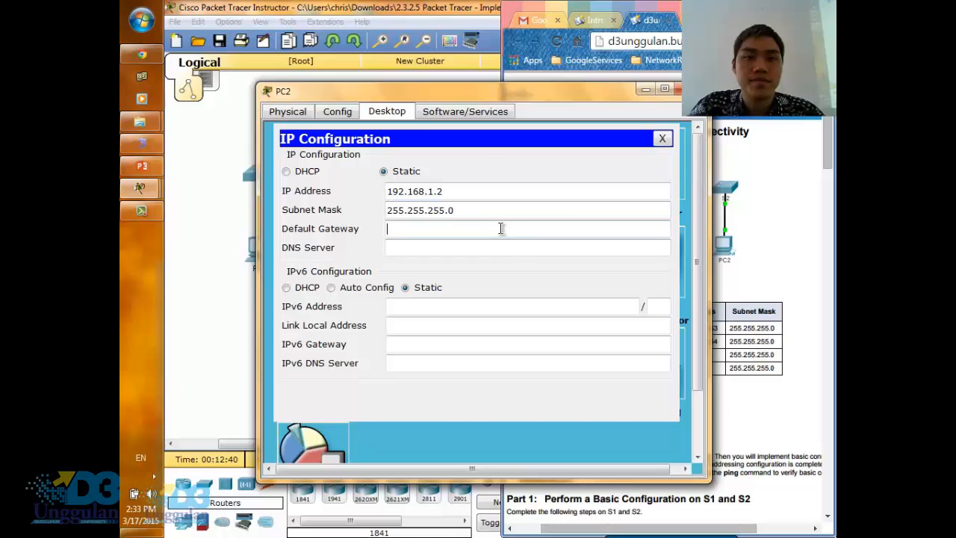
click(662, 138)
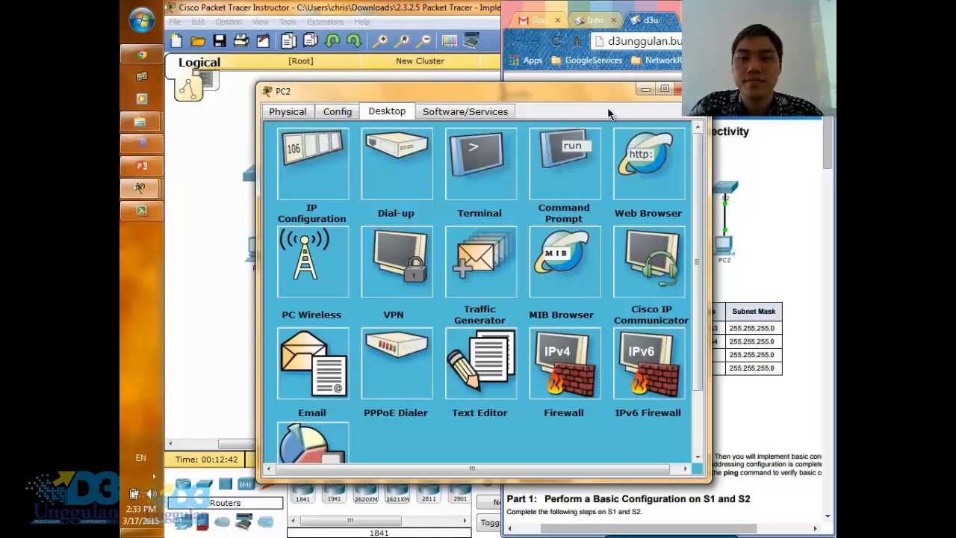
mouse_move(579, 91)
mouse_down()
mouse_move(521, 94)
mouse_move(472, 82)
mouse_move(661, 423)
mouse_move(660, 391)
mouse_move(563, 100)
mouse_up()
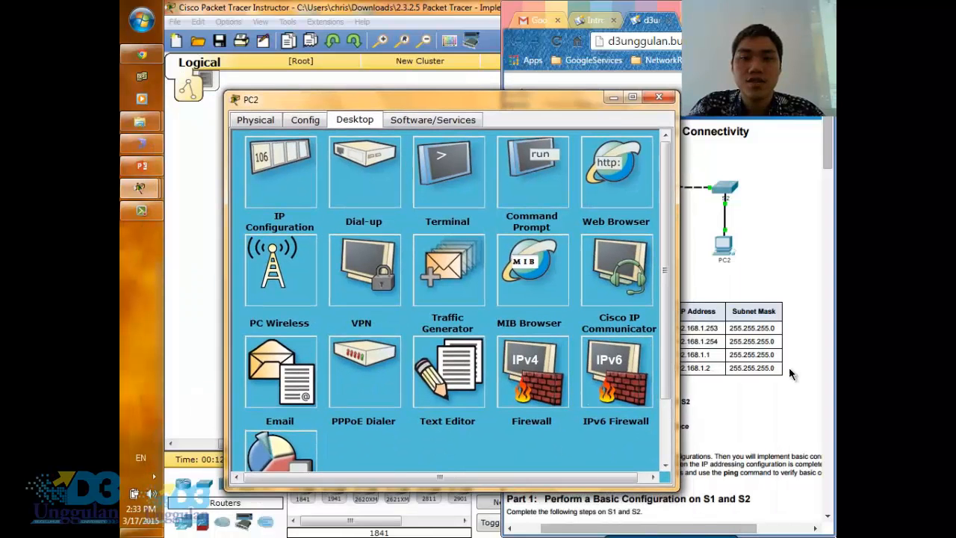
click(658, 98)
- Read the connectivity test instructions, ping 192.168.1.253 from PC1's command prompt, and widen PC1's window
scroll(769, 381, down, 15)
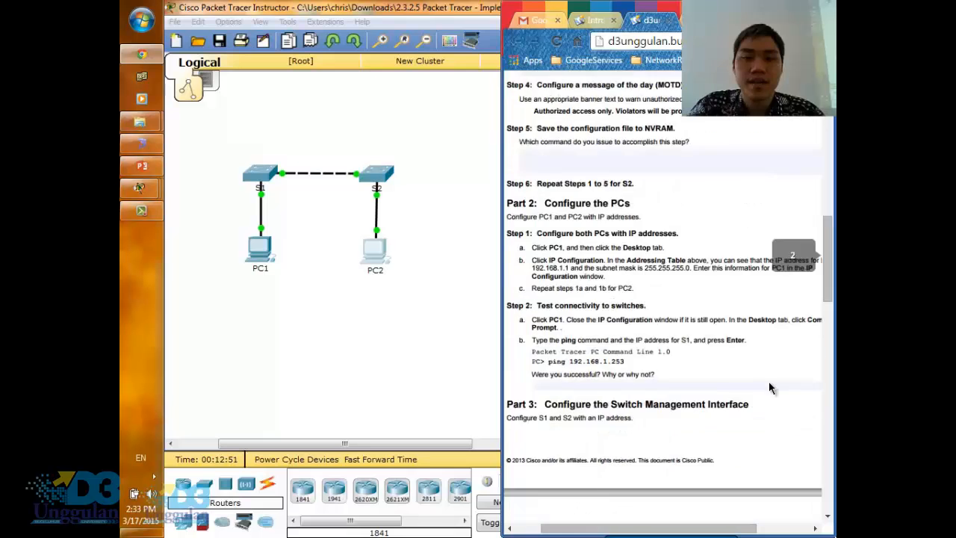
scroll(771, 387, up, 1)
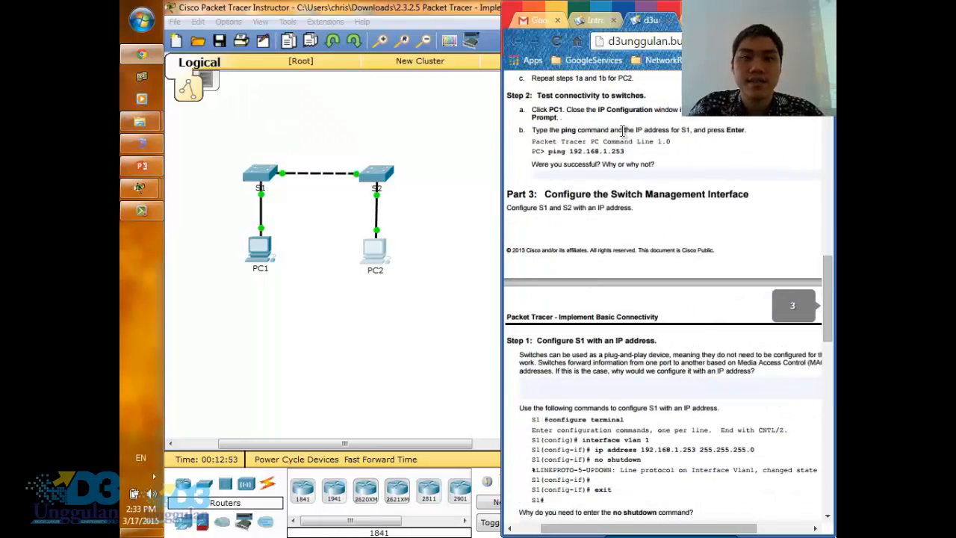
scroll(612, 162, up, 1)
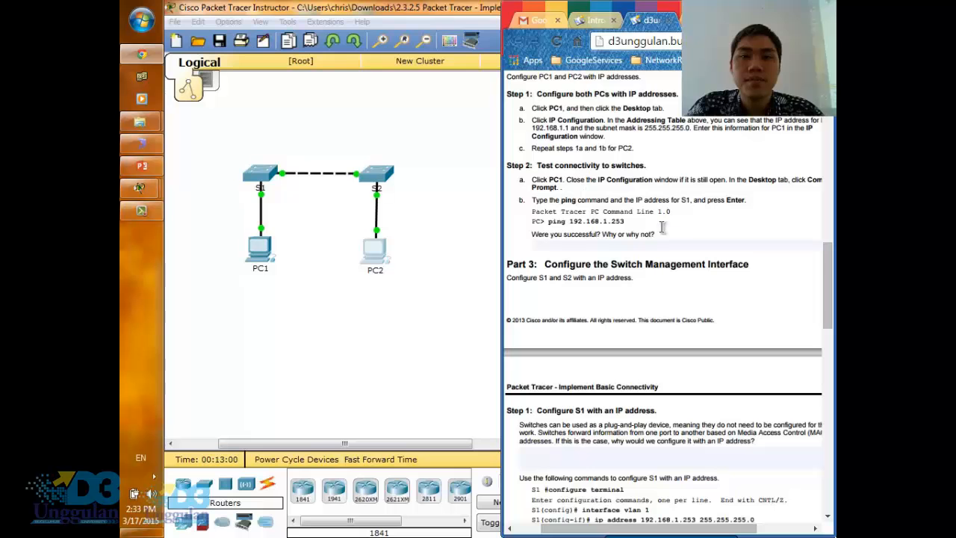
drag(547, 222, 626, 221)
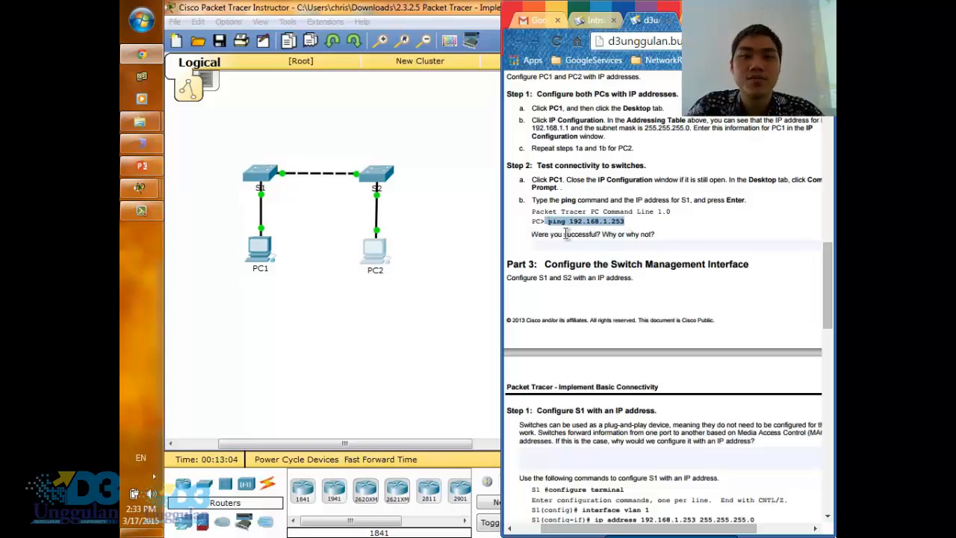
click(259, 250)
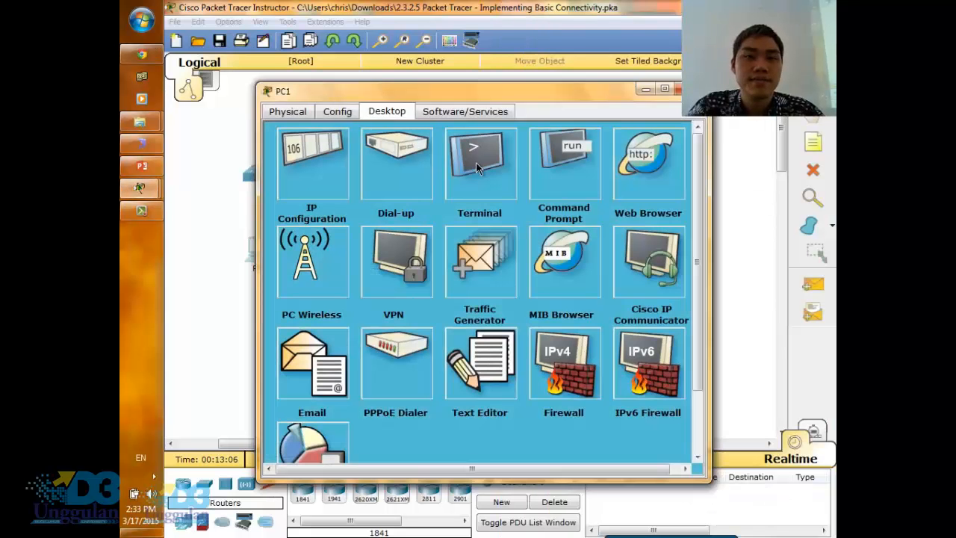
click(558, 160)
text(p)
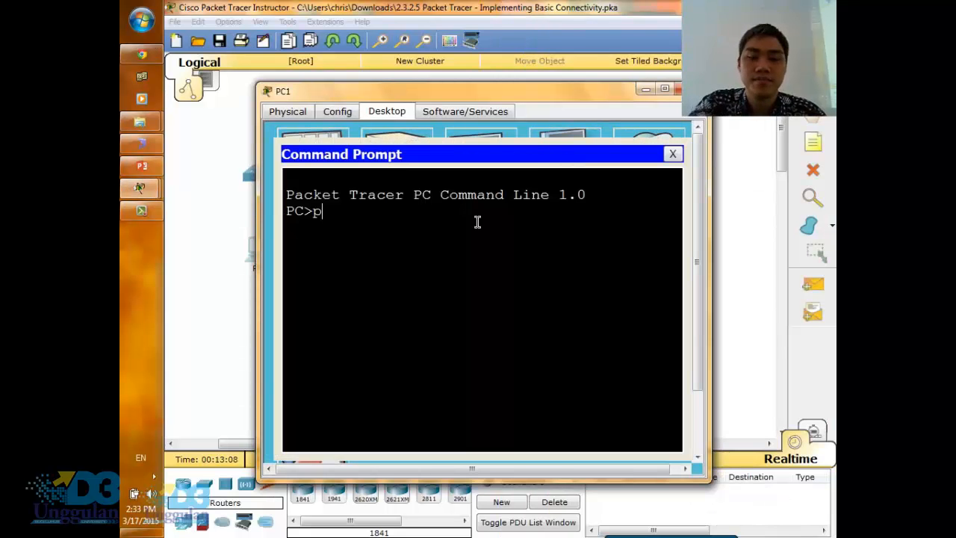
text(ing 192.16)
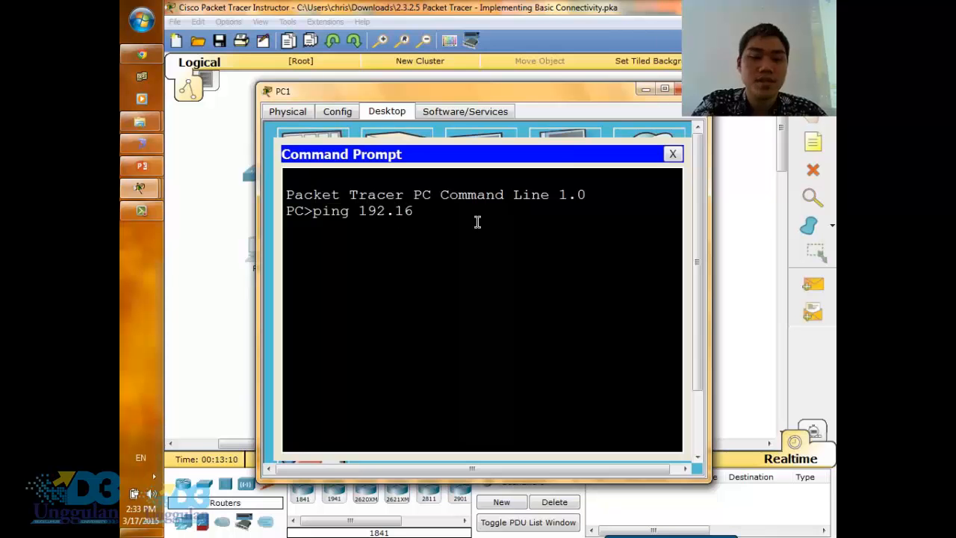
text(8.1.25)
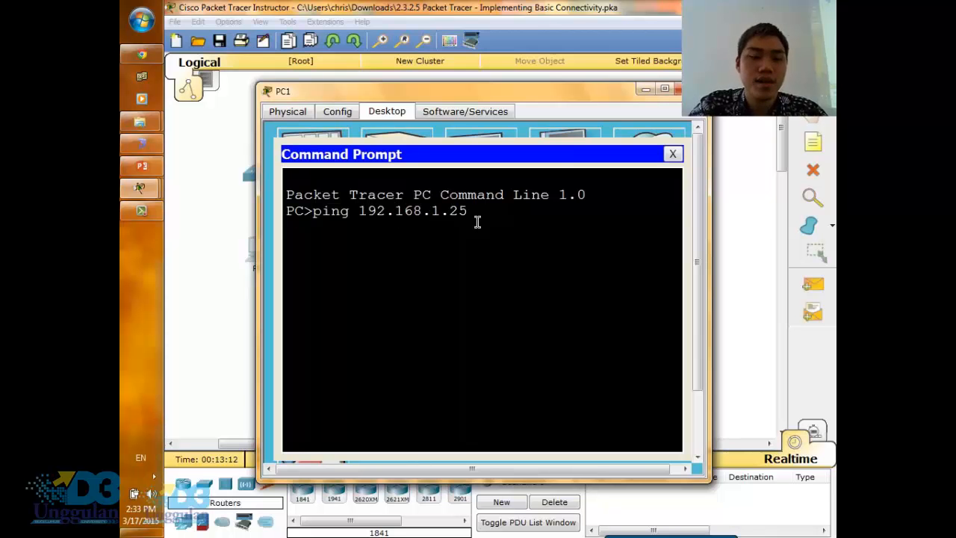
text(3)
key(Return)
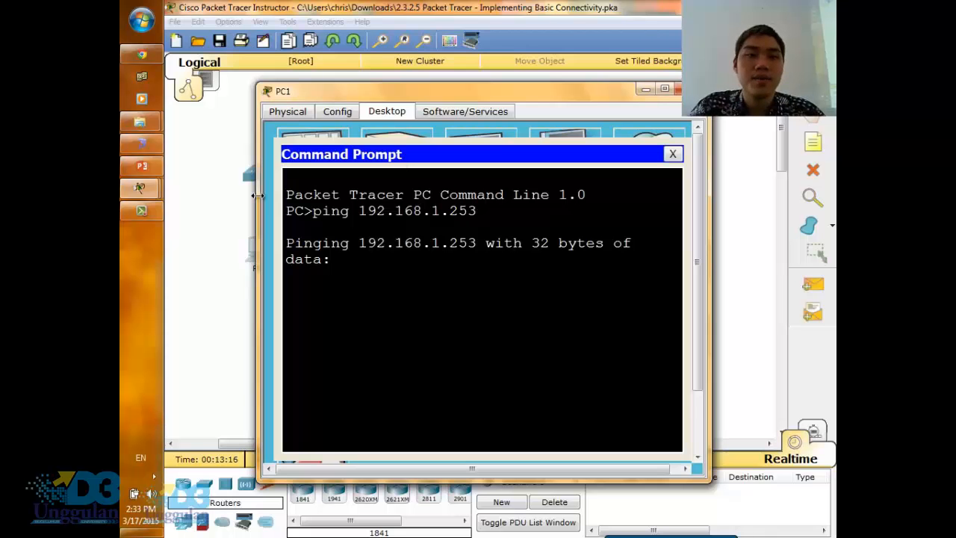
drag(258, 196, 229, 197)
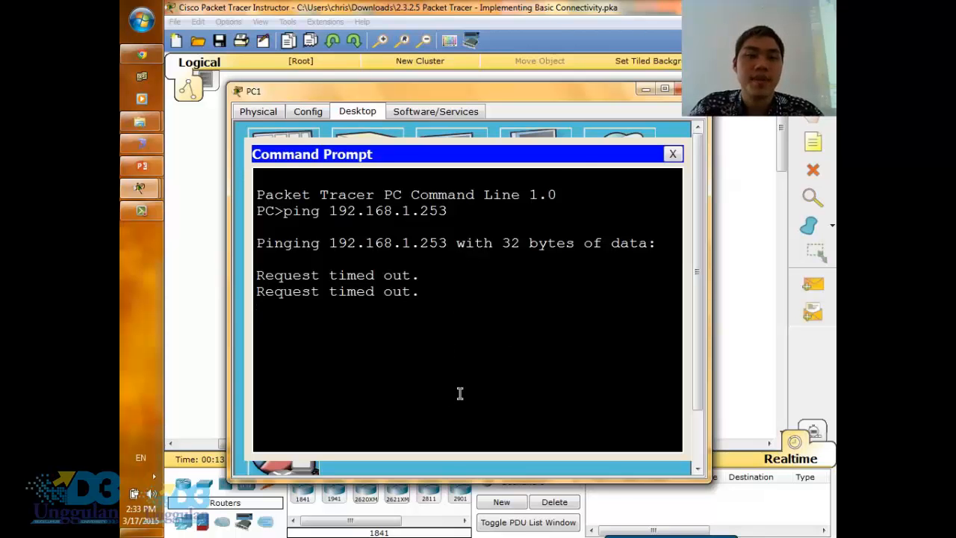
- Read the Part 3 instructions on configuring the switch management interface and close PC1's window
click(138, 58)
scroll(689, 296, down, 4)
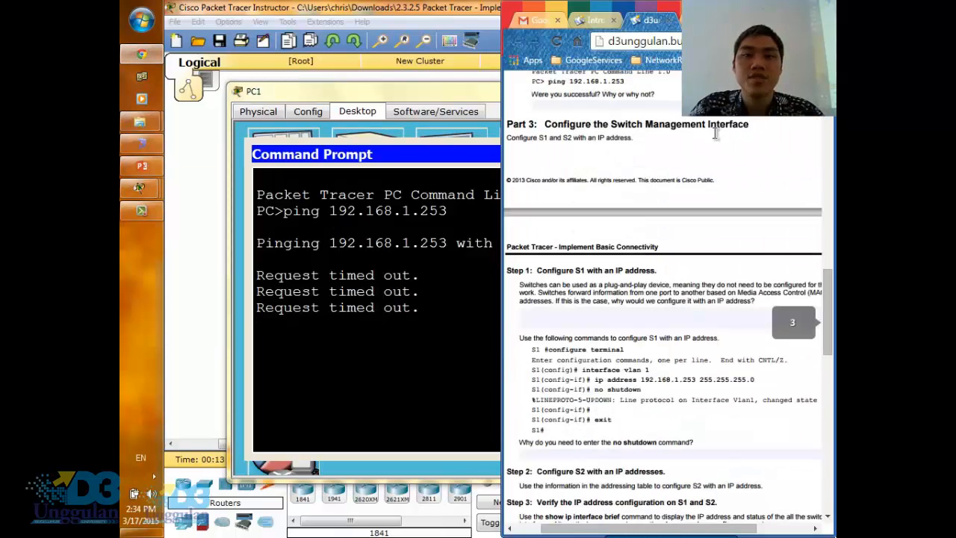
scroll(661, 301, down, 2)
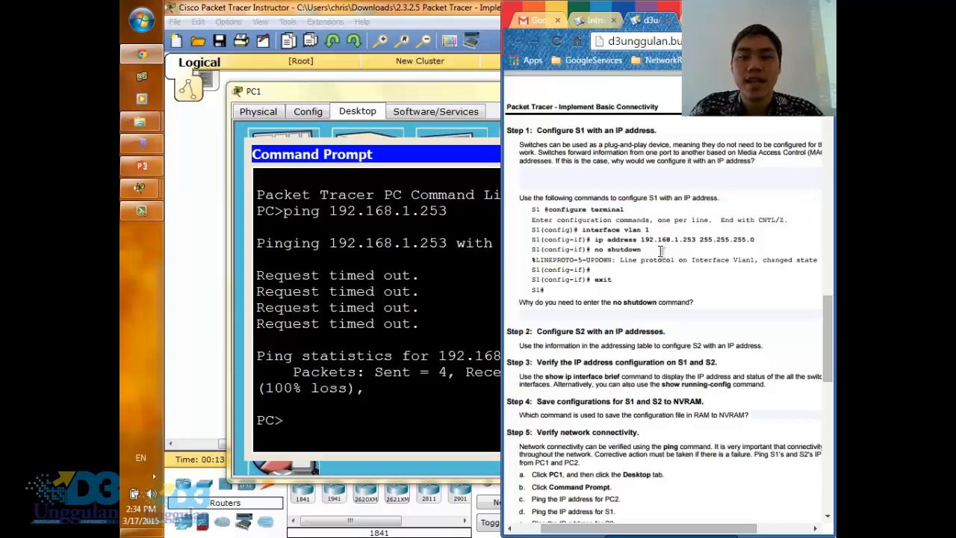
scroll(662, 258, down, 2)
key(alt+Tab)
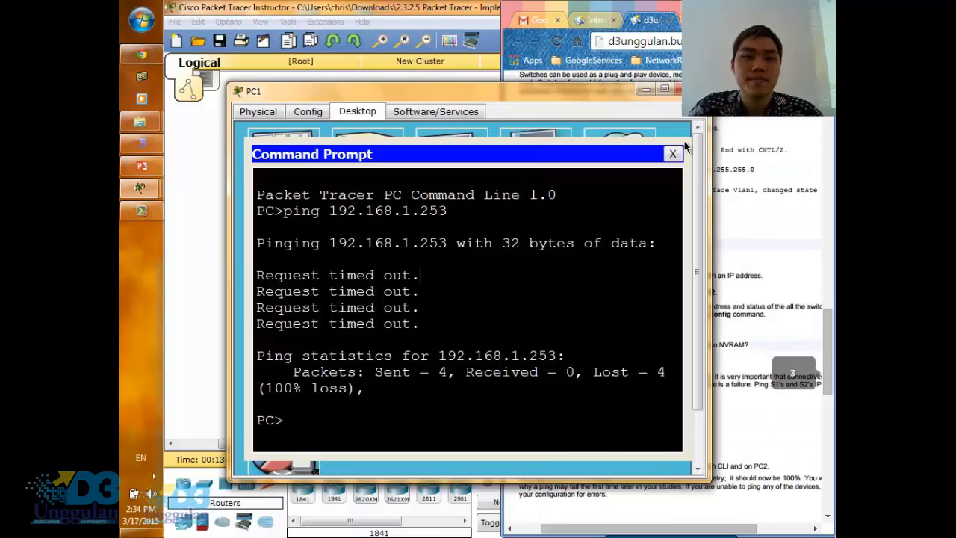
click(689, 89)
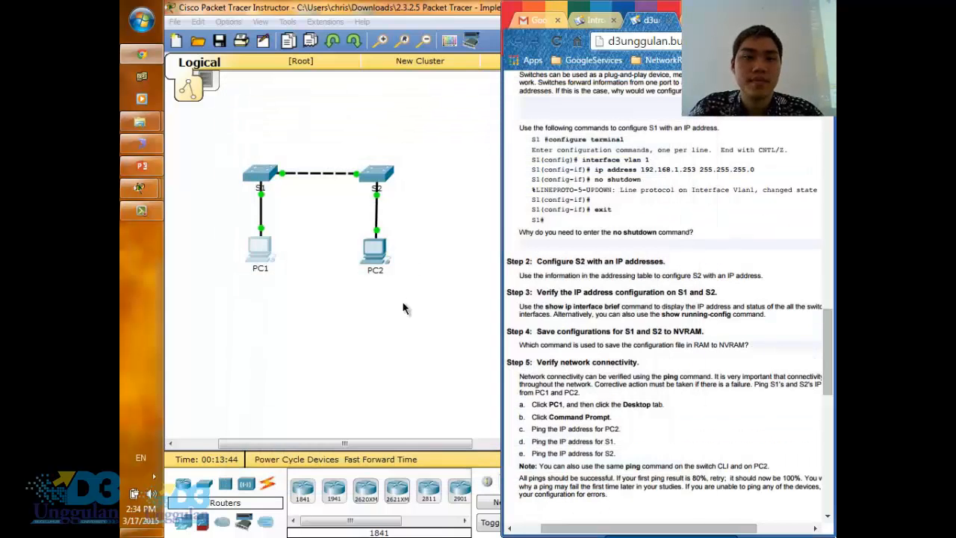
click(405, 307)
- In S1's command line, run configure terminal and interface vlan 1 to enter VLAN 1 interface configuration
click(255, 175)
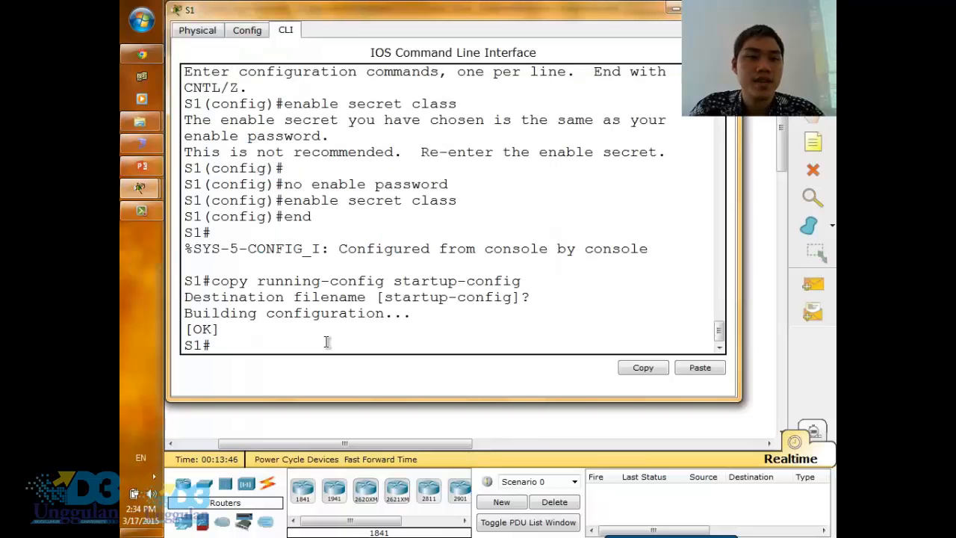
text(confi)
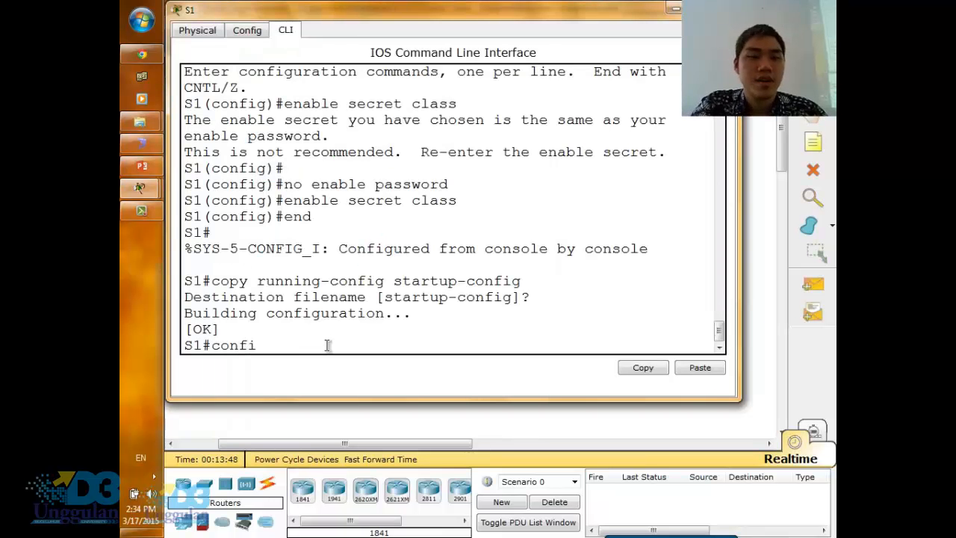
text(gure terminal)
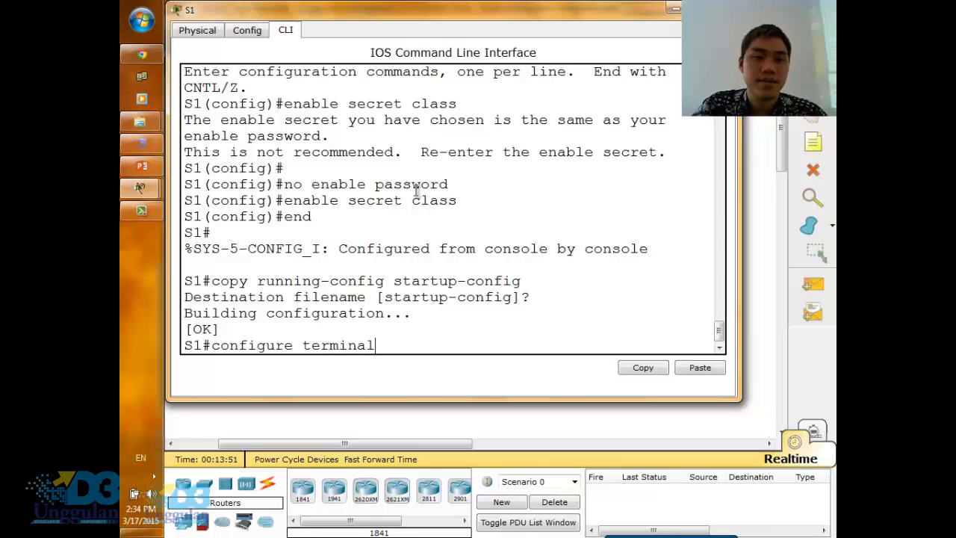
key(Return)
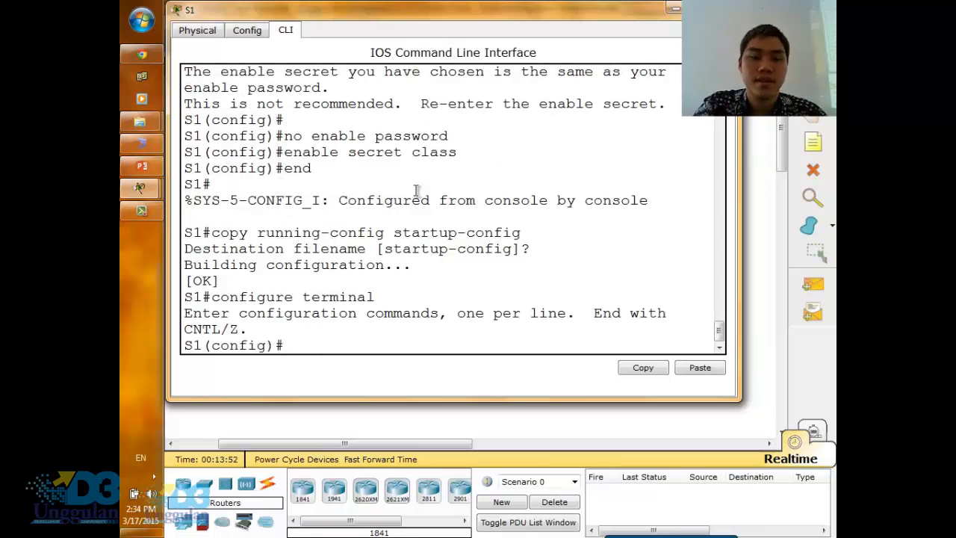
text(interf)
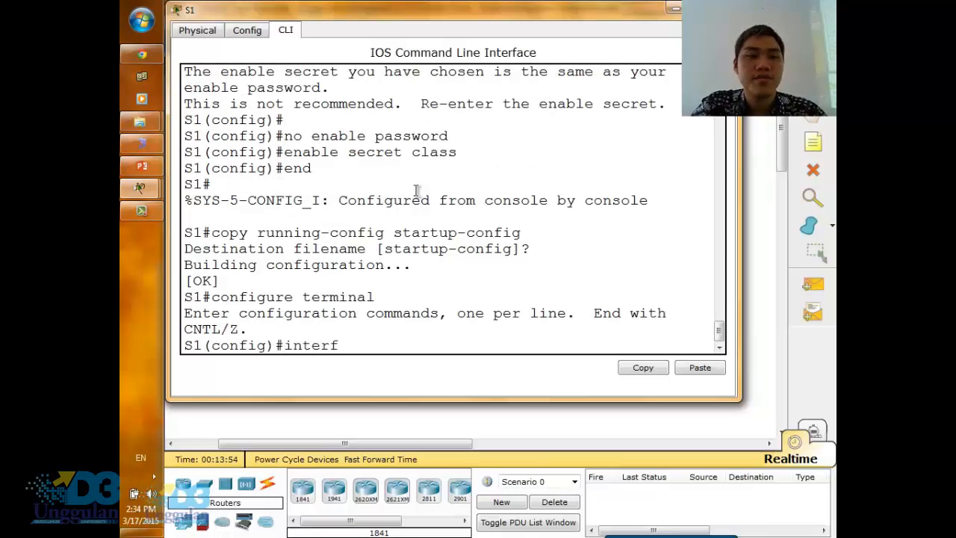
text(ace cl)
text(vlan )
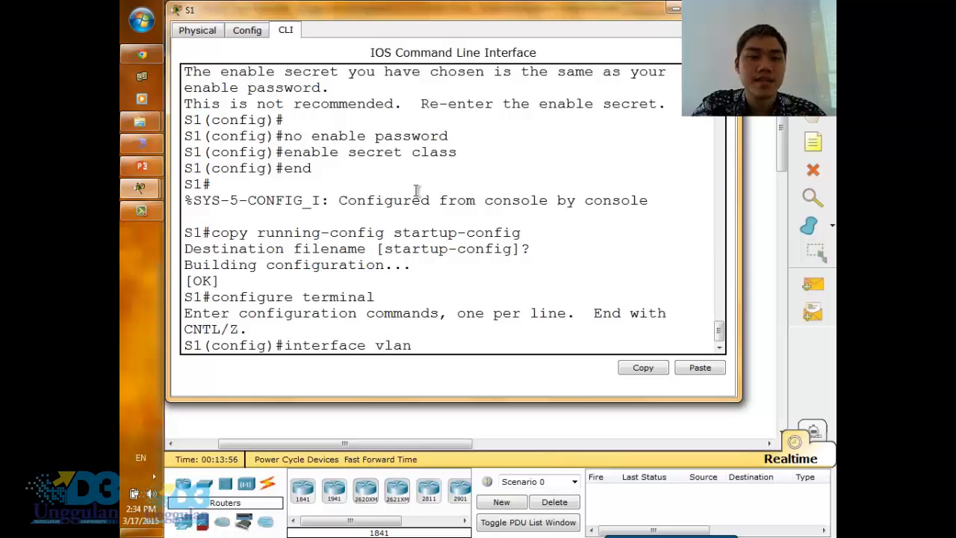
text(1)
key(Return)
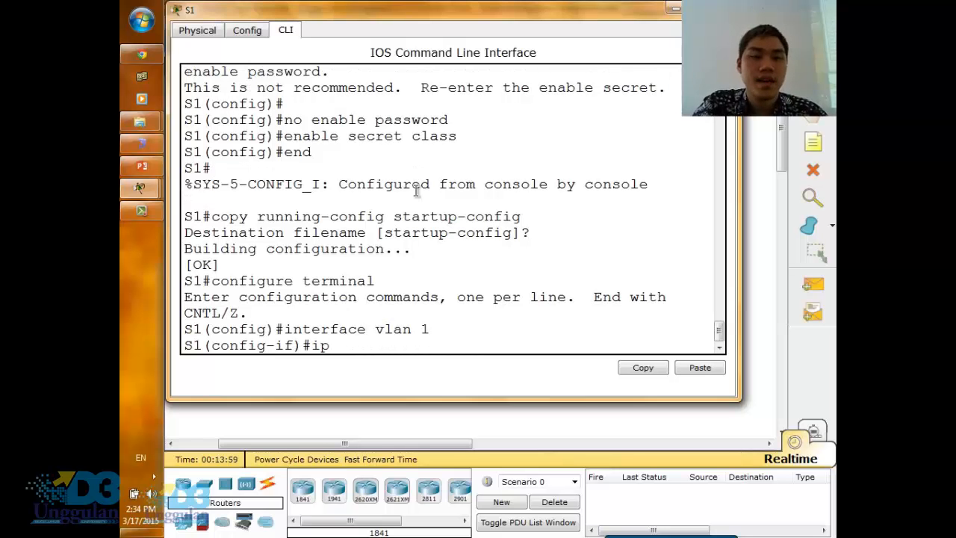
- Check the addressing table and assign S1's VLAN 1 interface the IP address 192.168.1.253 with subnet mask 255.255.255.0
text(ip address )
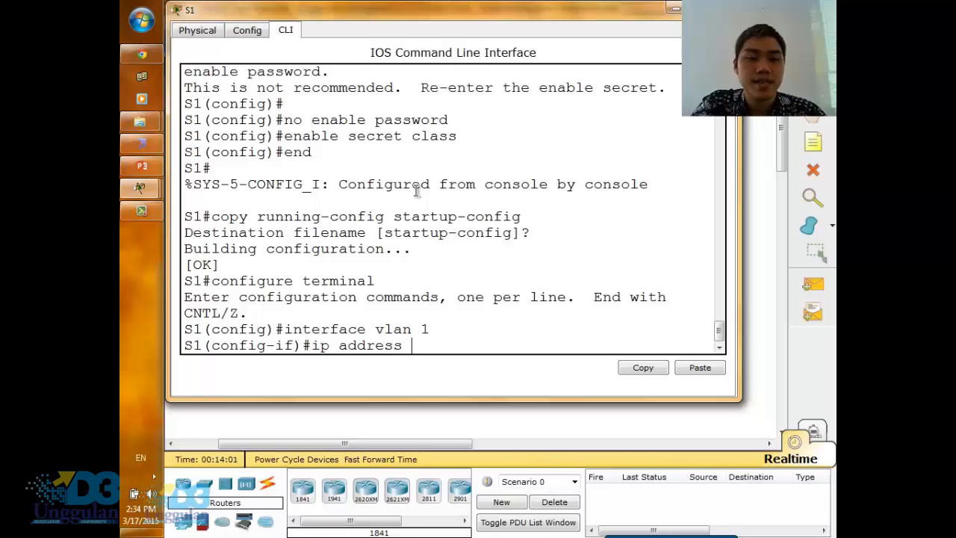
text(192.168)
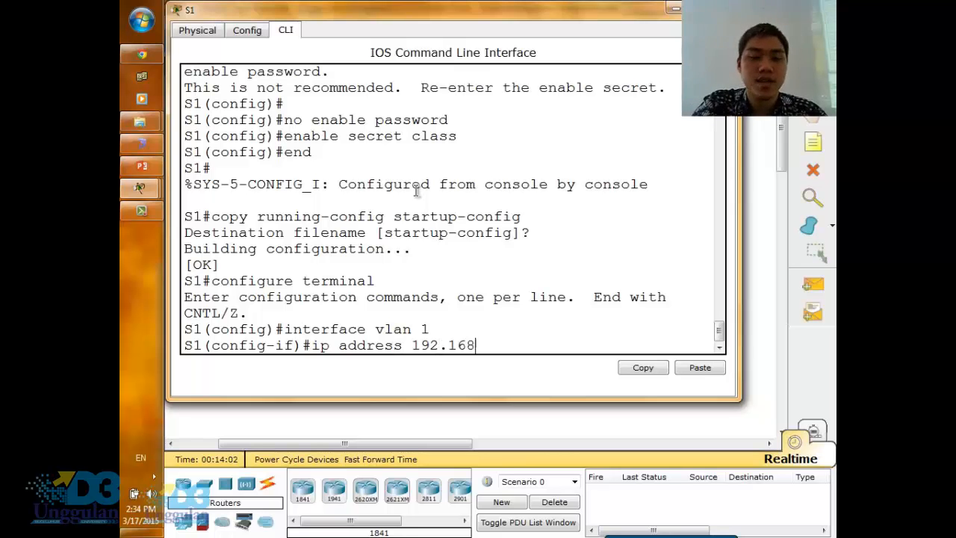
text(.1.25)
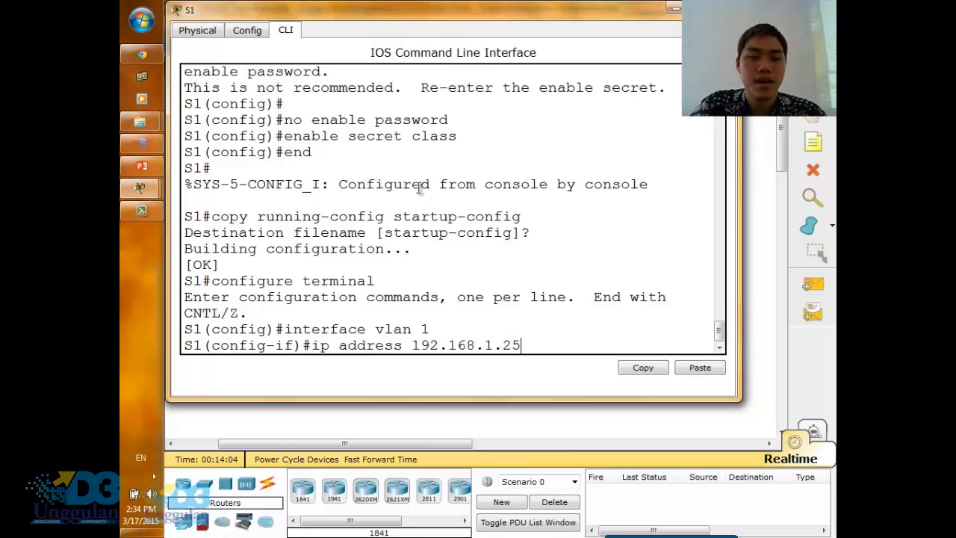
text(3)
click(141, 54)
scroll(672, 239, up, 20)
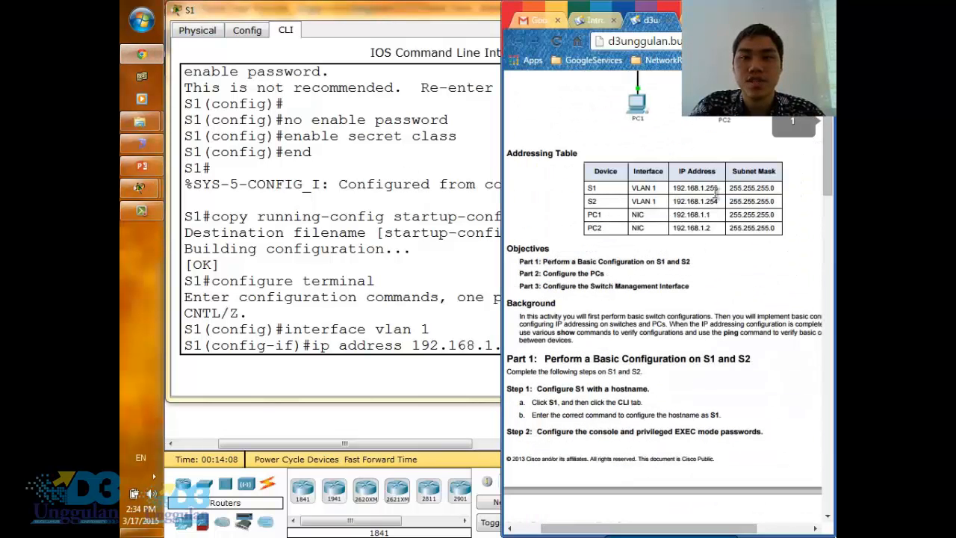
click(490, 351)
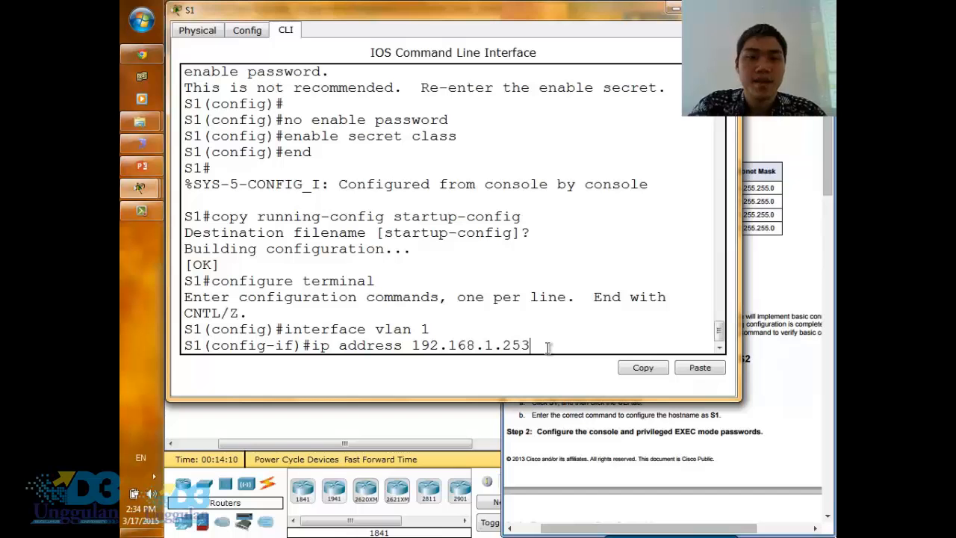
text(255.)
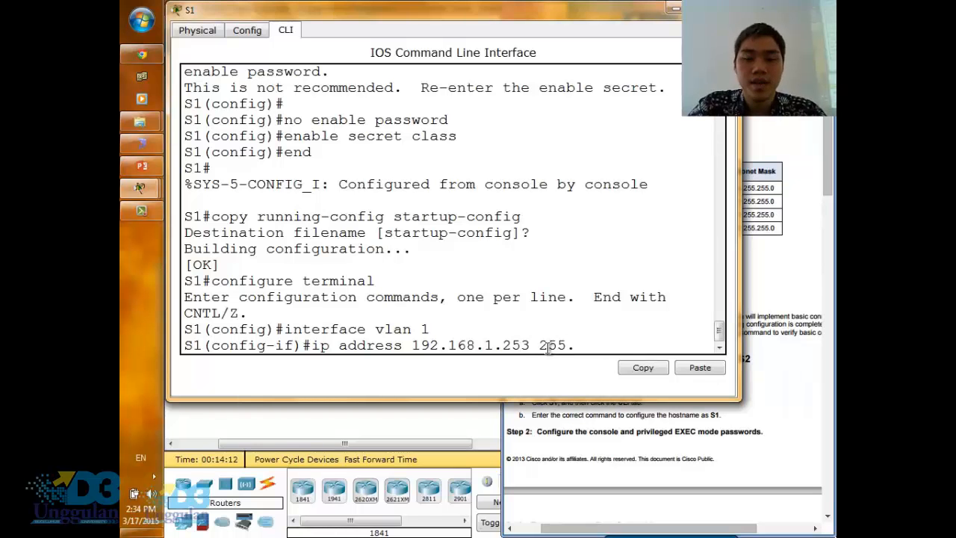
text(255.255.255)
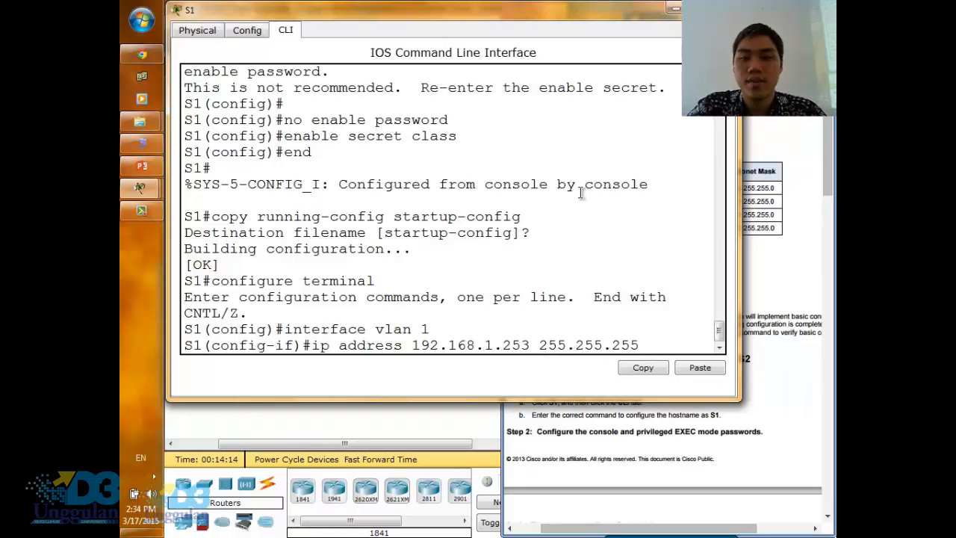
text(0)
key(Return)
- Enable S1's VLAN 1 interface with the no shutdown command
text(no )
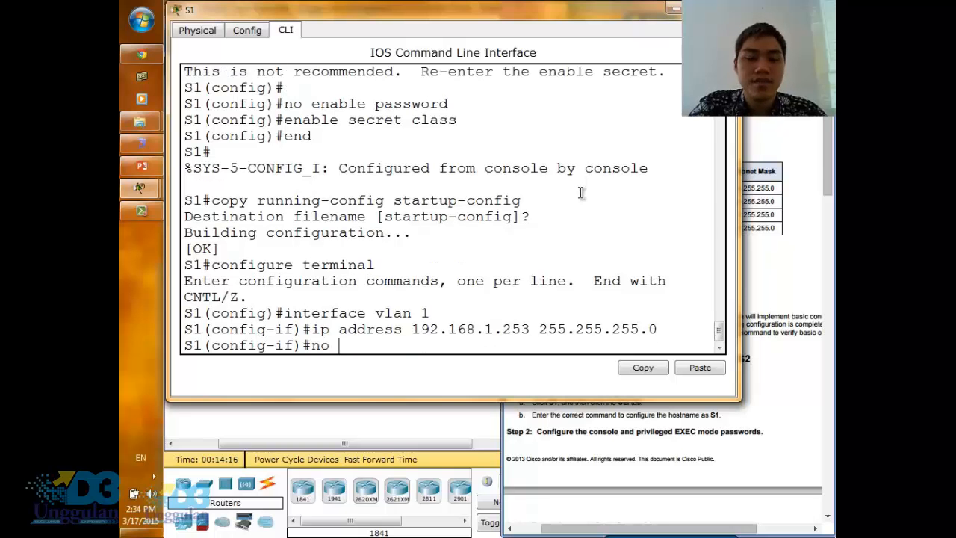
text(shutdown)
key(Return)
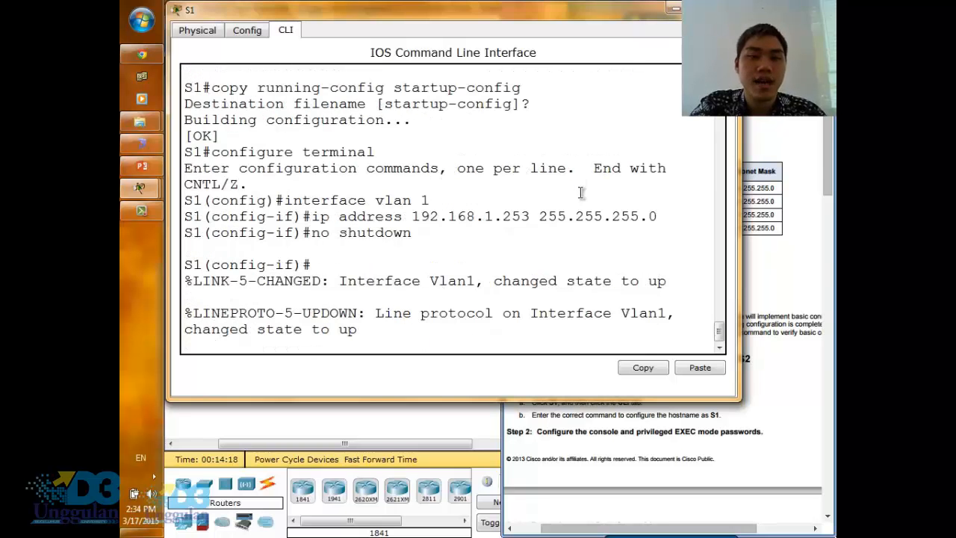
key(Return)
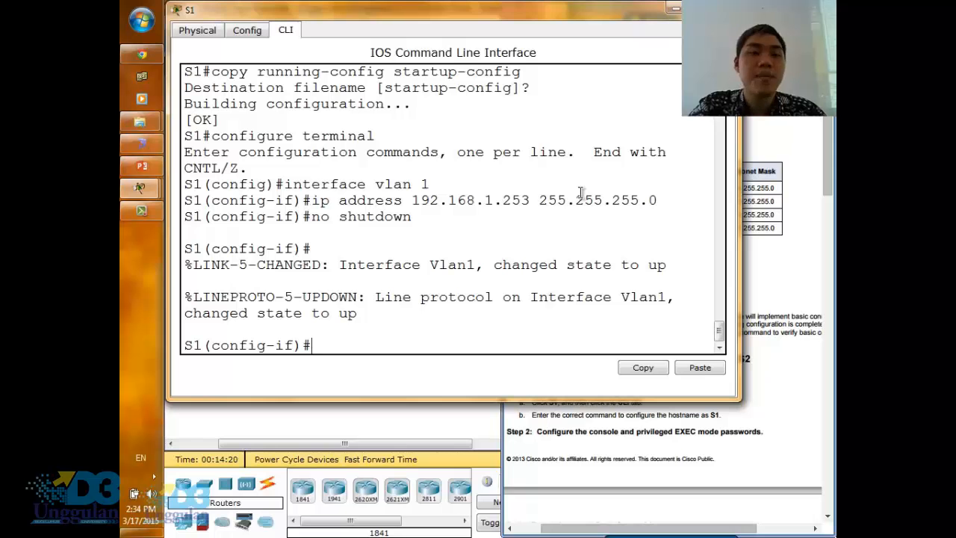
text(de)
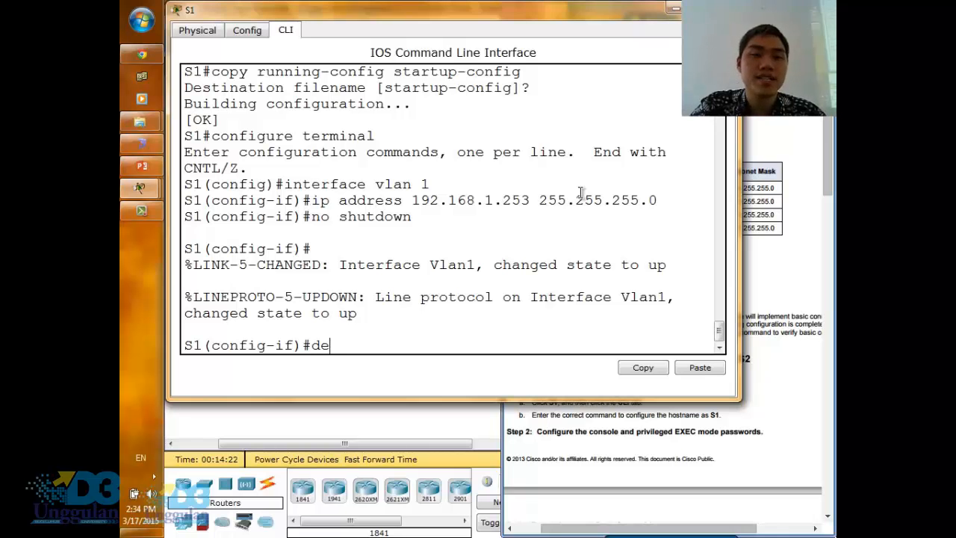
text(scrip)
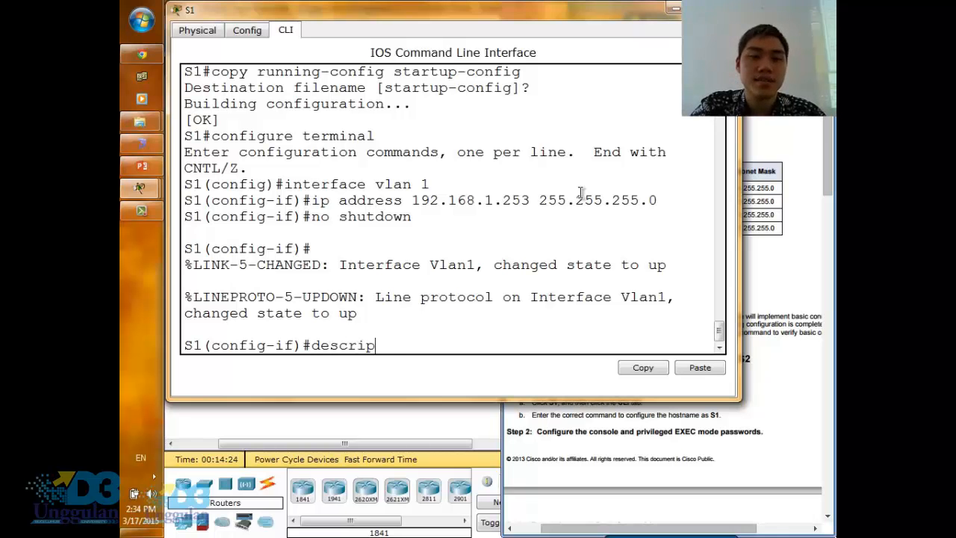
text(tion)
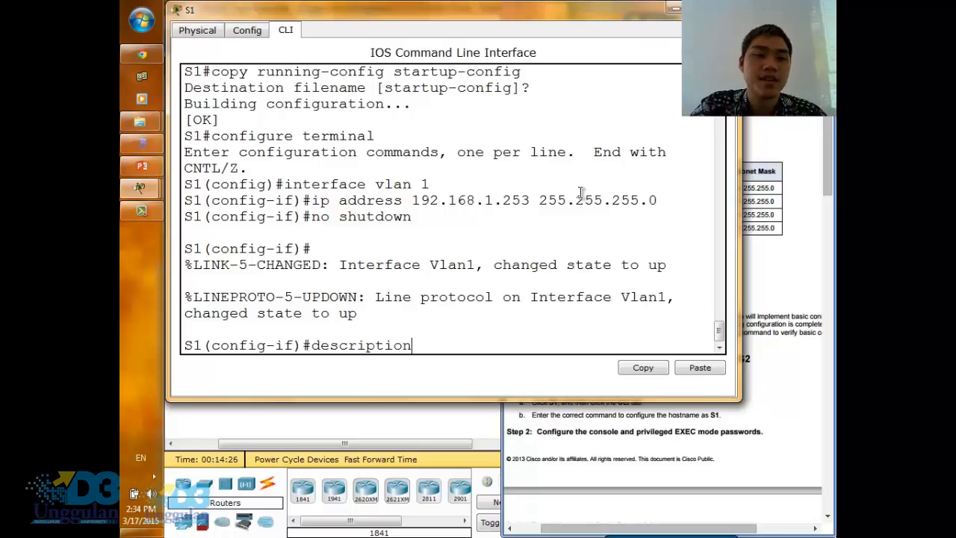
key(BackSpace)
key(BackSpace)
key(BackSpace)
key(BackSpace)
key(BackSpace)
key(BackSpace)
key(BackSpace)
key(BackSpace)
key(BackSpace)
key(BackSpace)
key(BackSpace)
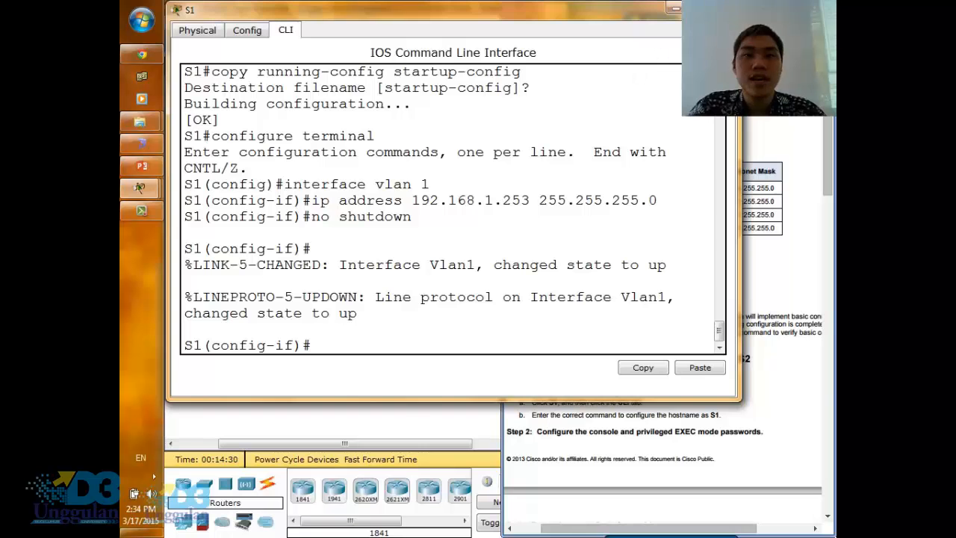
- Close S1's window, then in S2's command line run configure terminal and interface vlan 1
click(721, 9)
click(382, 176)
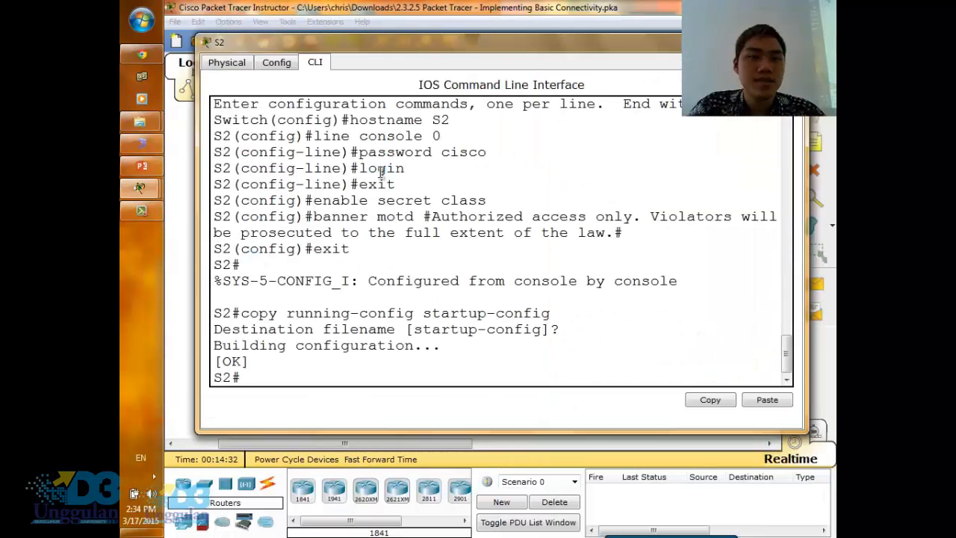
key(Return)
text(c)
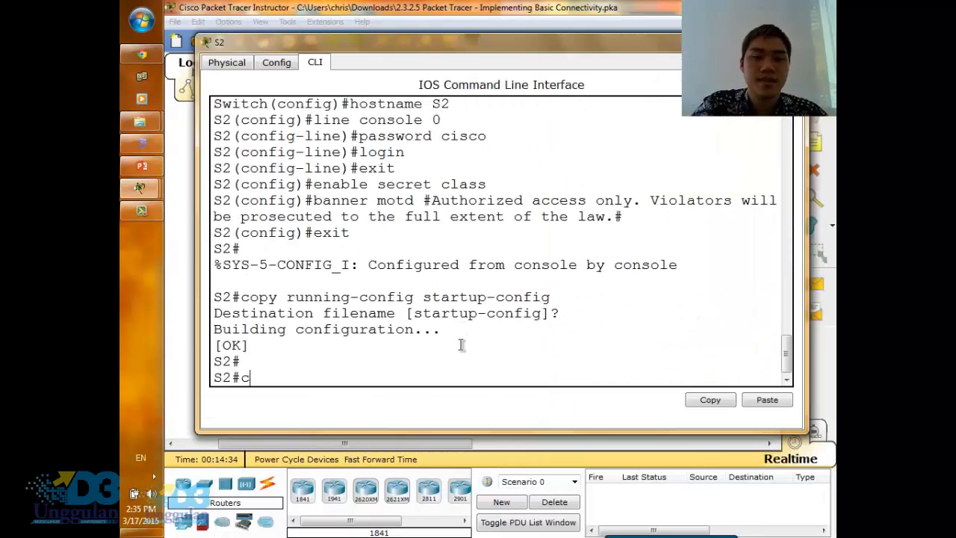
text(onfigure )
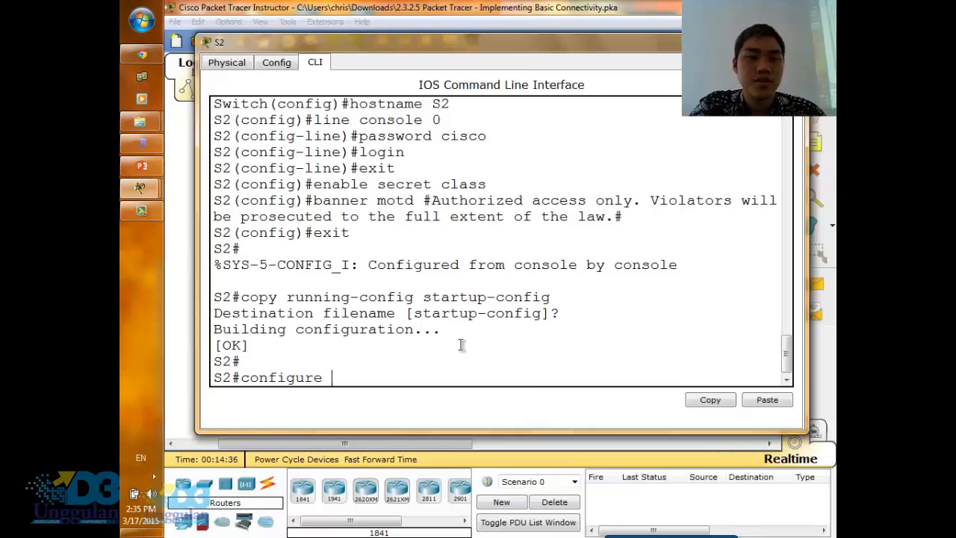
text(terminal)
key(Return)
text(in)
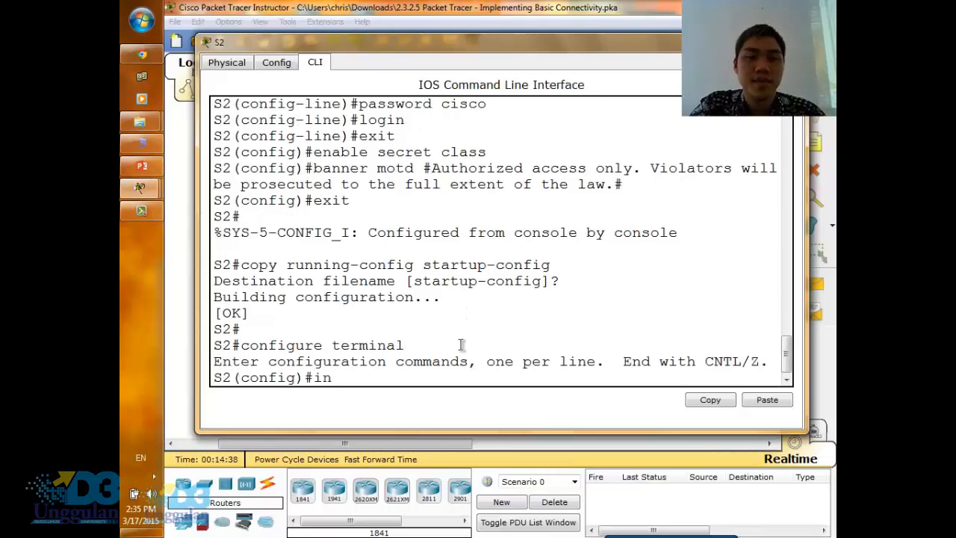
text(terface vlan)
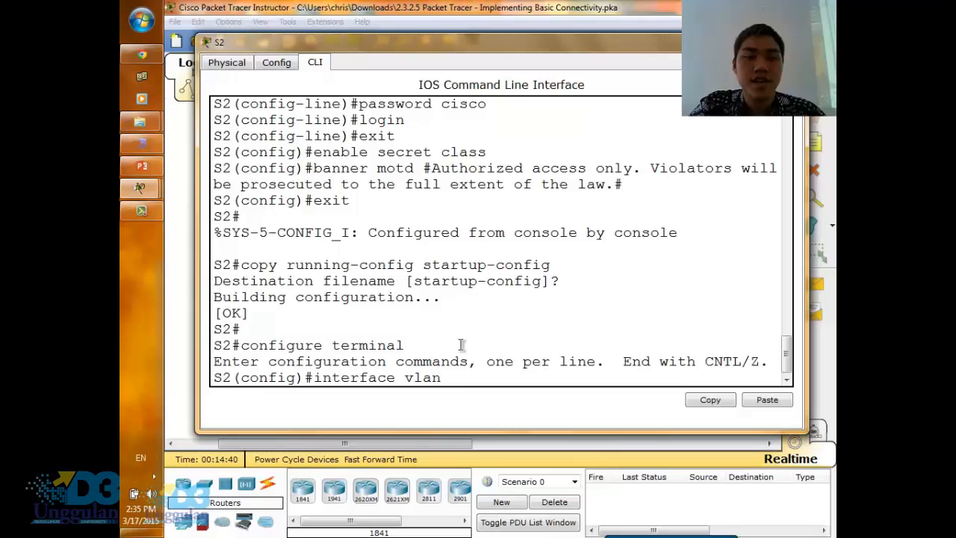
text( 1)
key(Return)
- Assign S2's VLAN 1 interface the IP address 192.168.1.254 with subnet mask 255.255.255.0
text(ip addr)
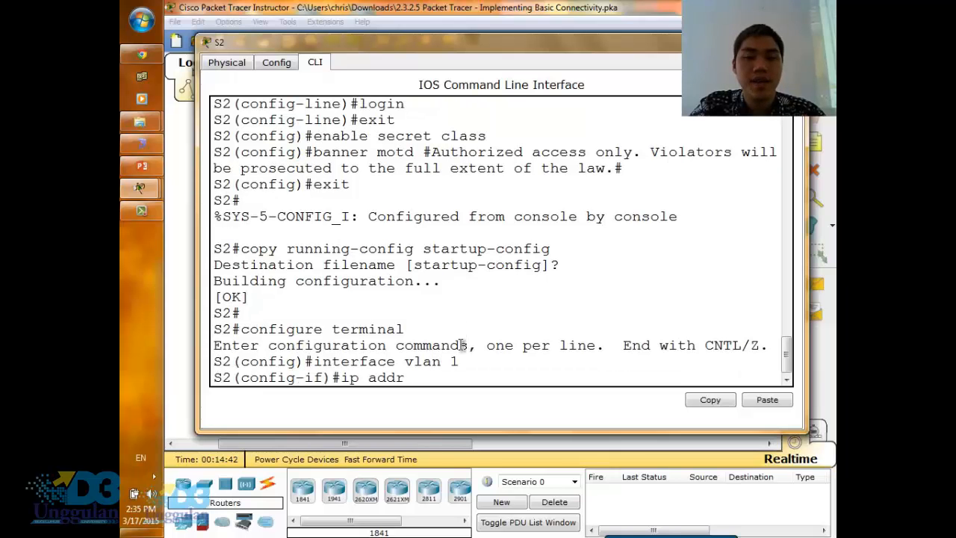
text(ess 192.)
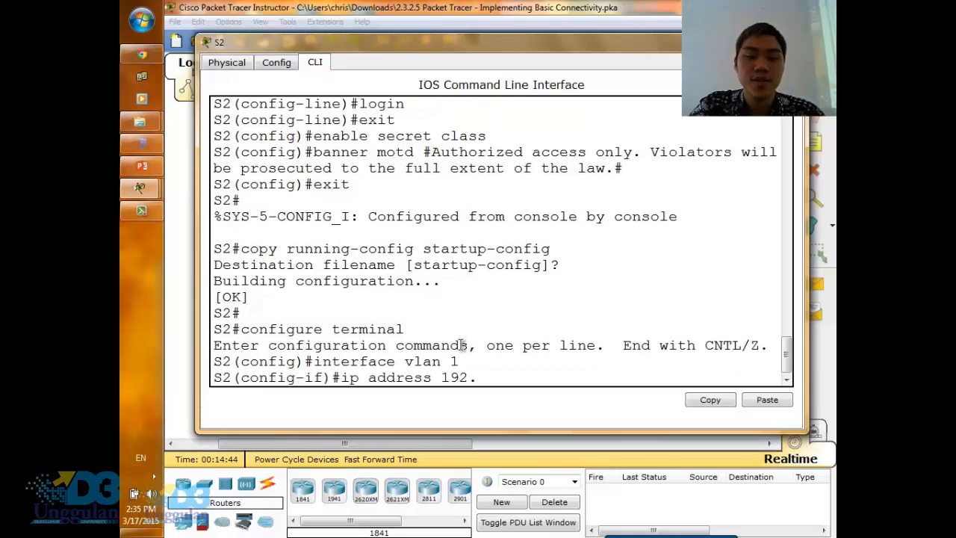
text(168.)
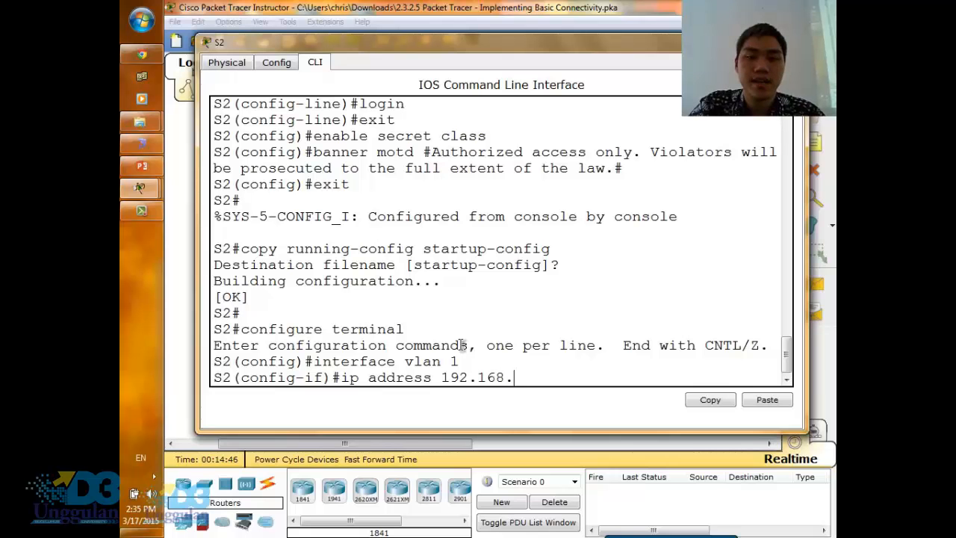
text(1.254)
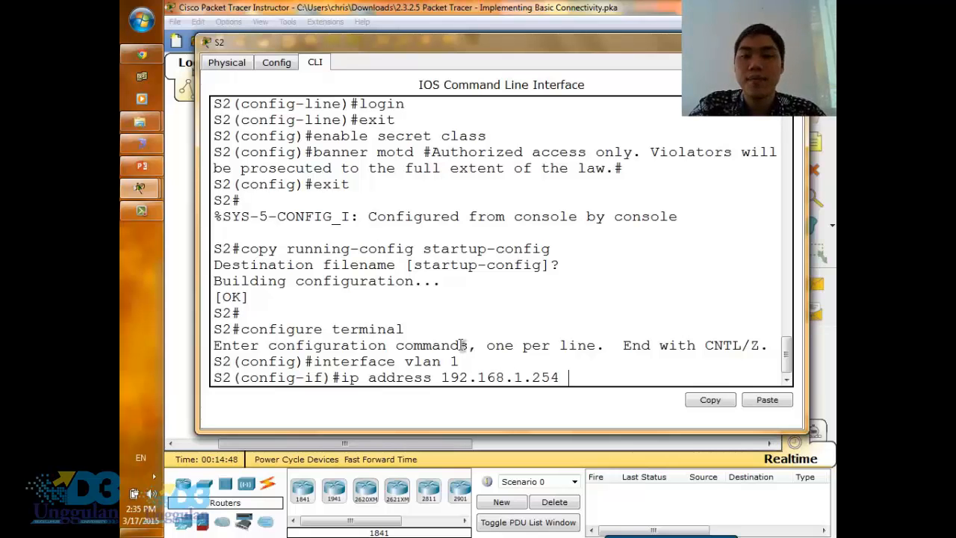
text( 255.255)
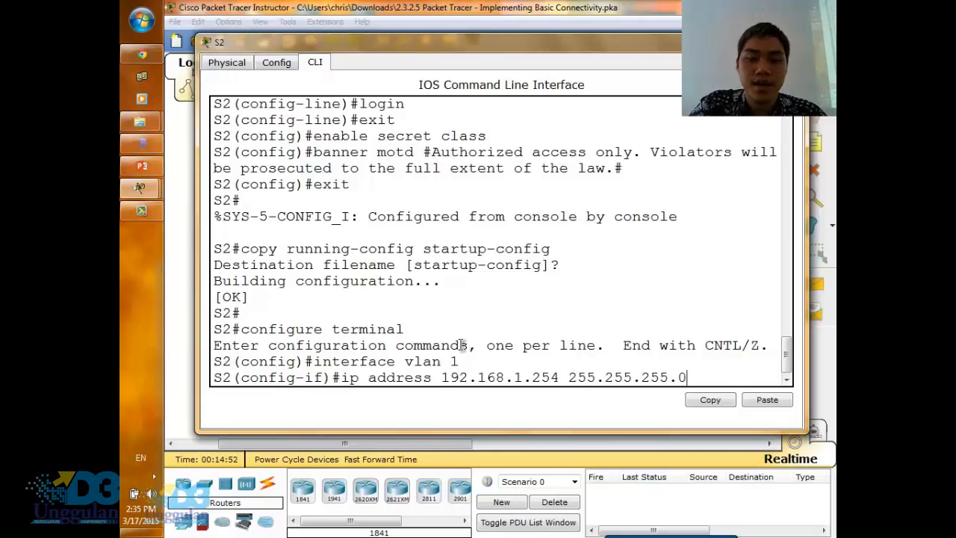
text(.255.0)
key(Return)
- Enable S2's VLAN 1 interface with no shutdown and close S2's window
text(no shut)
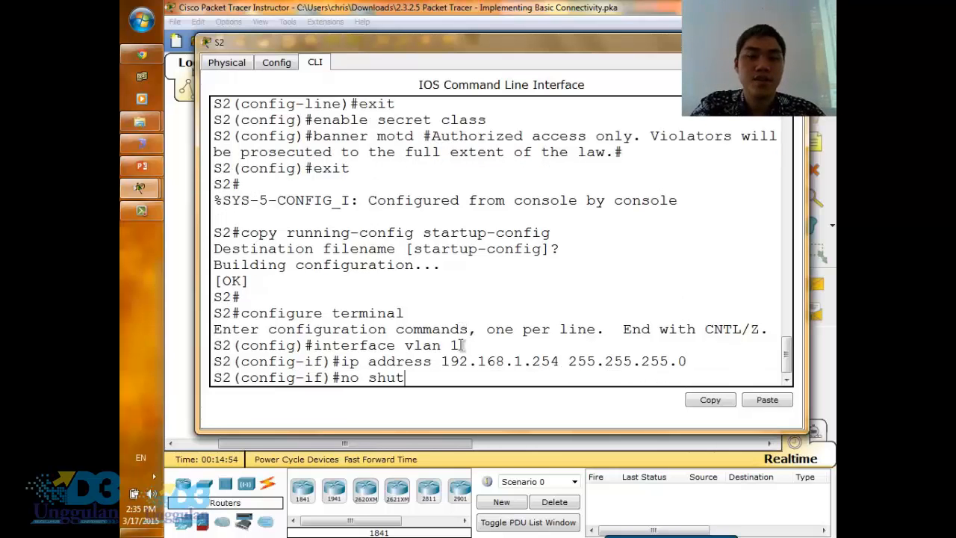
text(down)
key(Return)
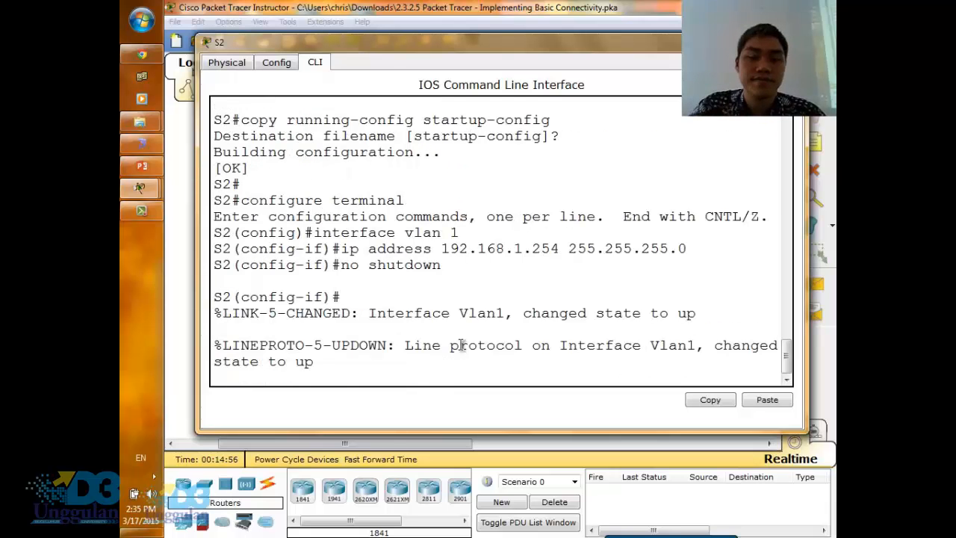
key(Return)
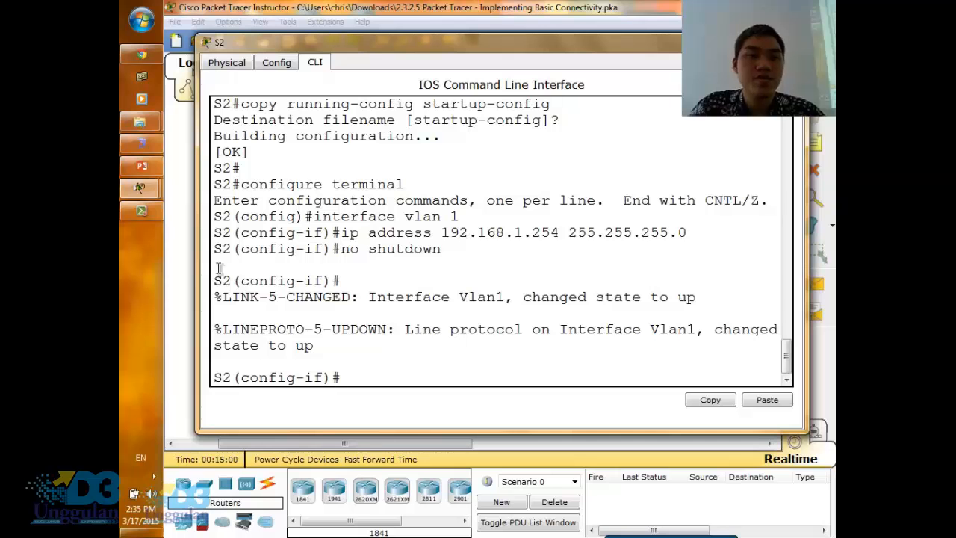
click(187, 282)
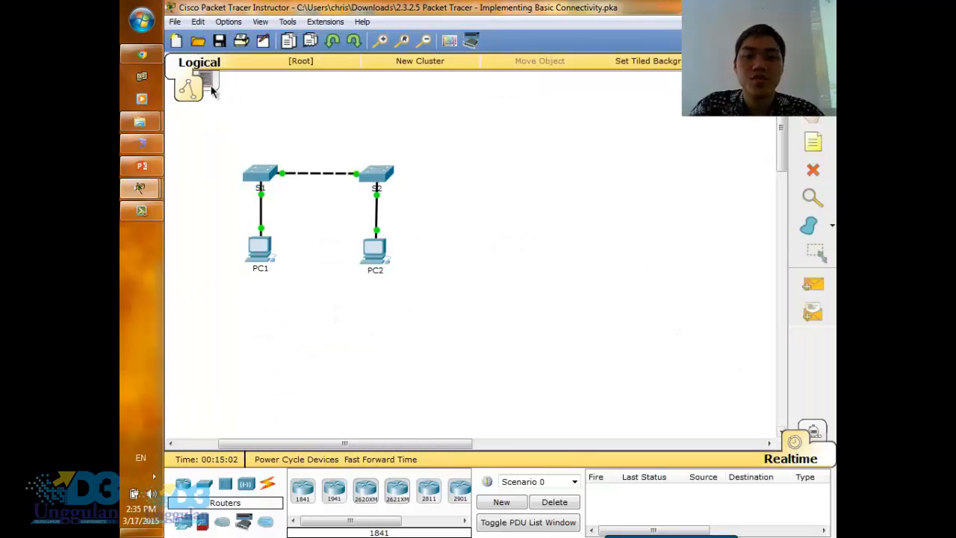
- Read the remaining Part 3 instructions on verifying network connectivity and ping 192.168.1.253 again from PC1's command prompt
click(142, 57)
scroll(535, 309, down, 15)
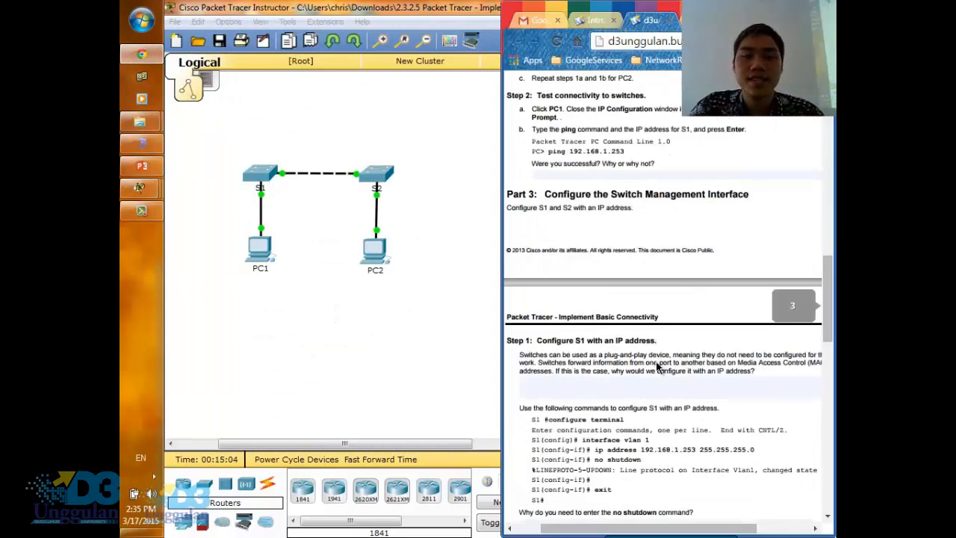
scroll(656, 361, down, 1)
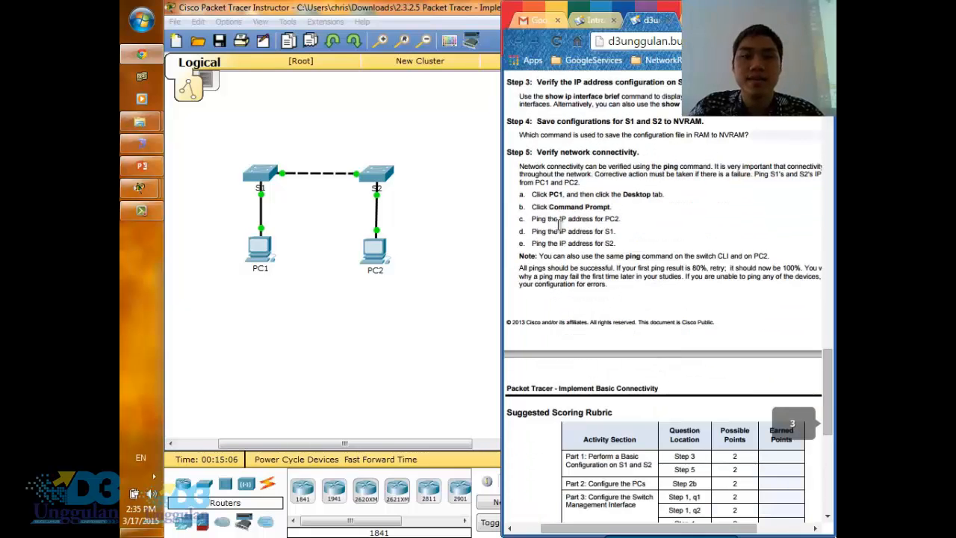
scroll(588, 191, up, 1)
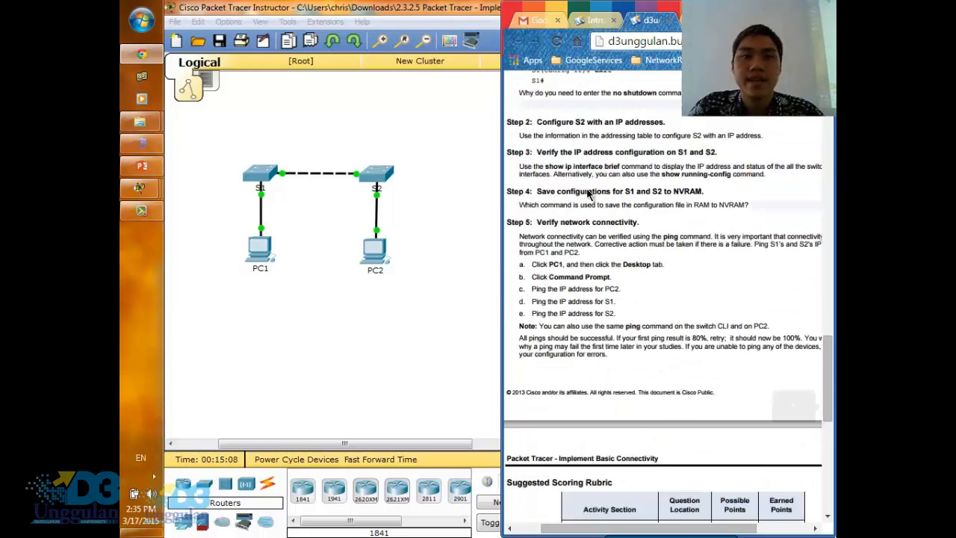
scroll(596, 217, up, 1)
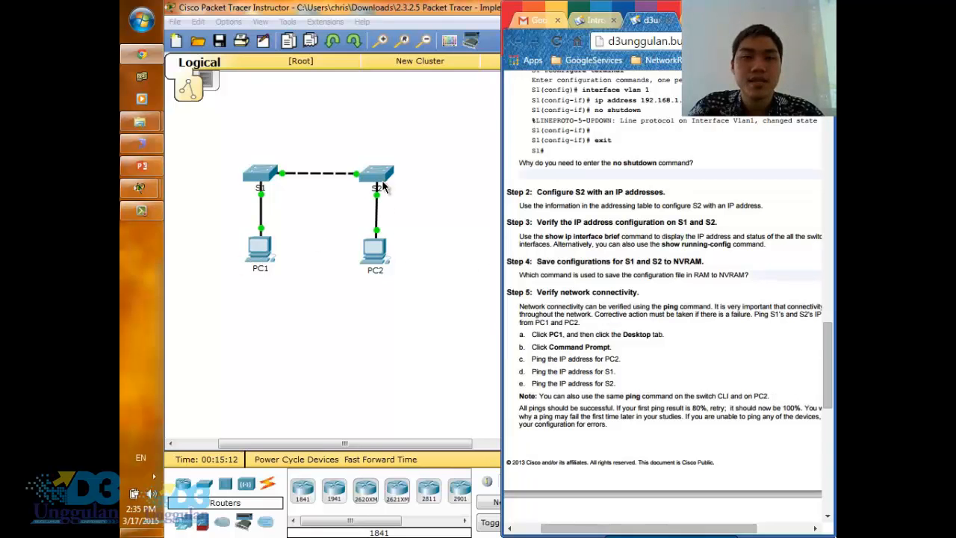
click(266, 254)
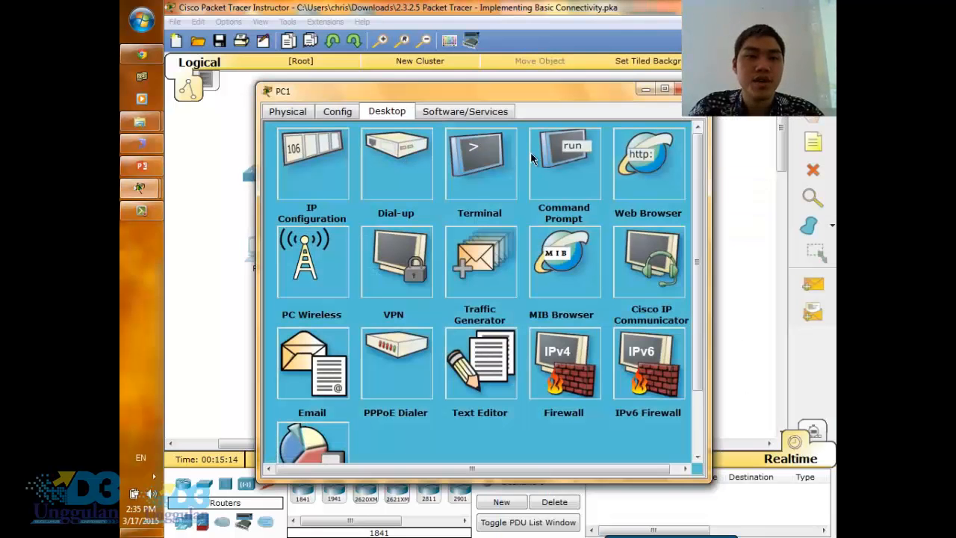
click(580, 162)
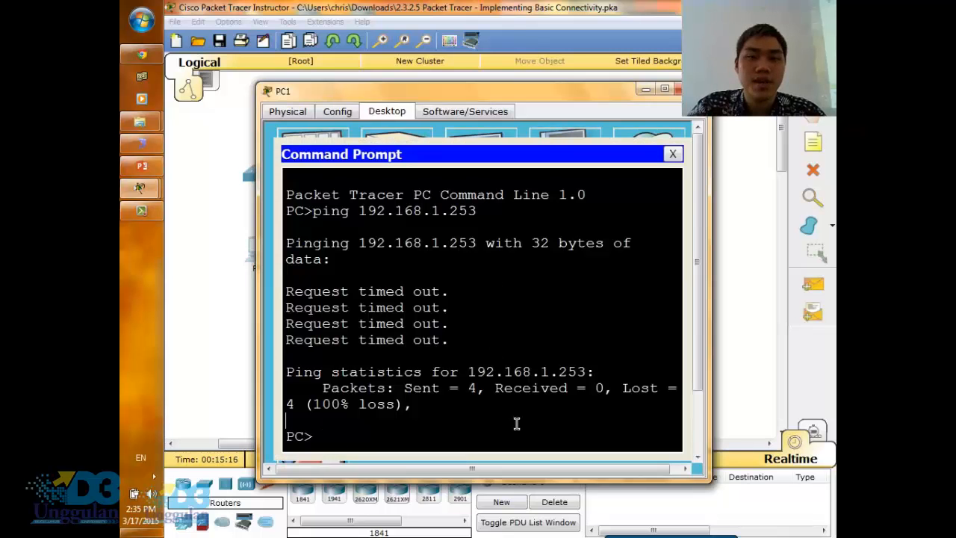
key(Up)
key(Return)
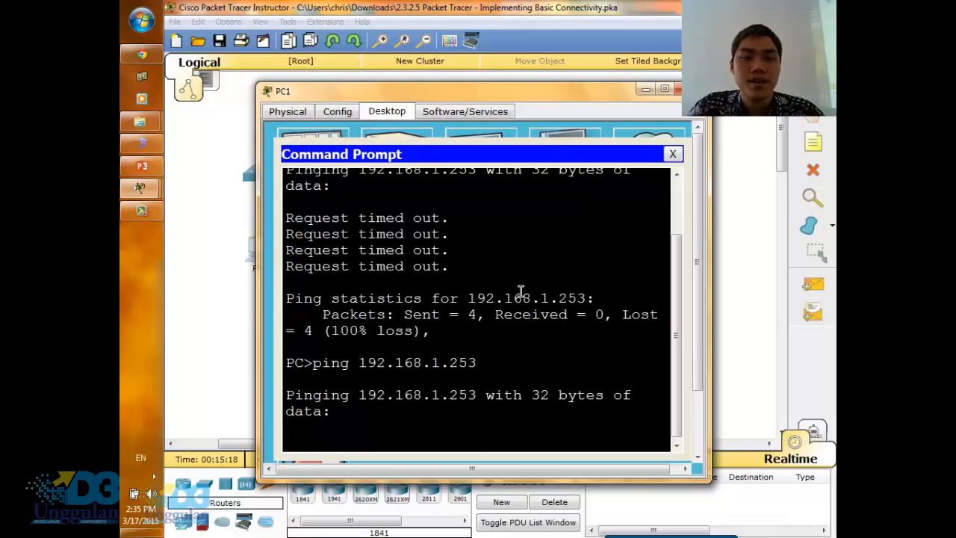
- Move and widen PC1's window clear of the topology, and ping S1 at 192.168.1.253 again from its command prompt
drag(631, 97, 756, 116)
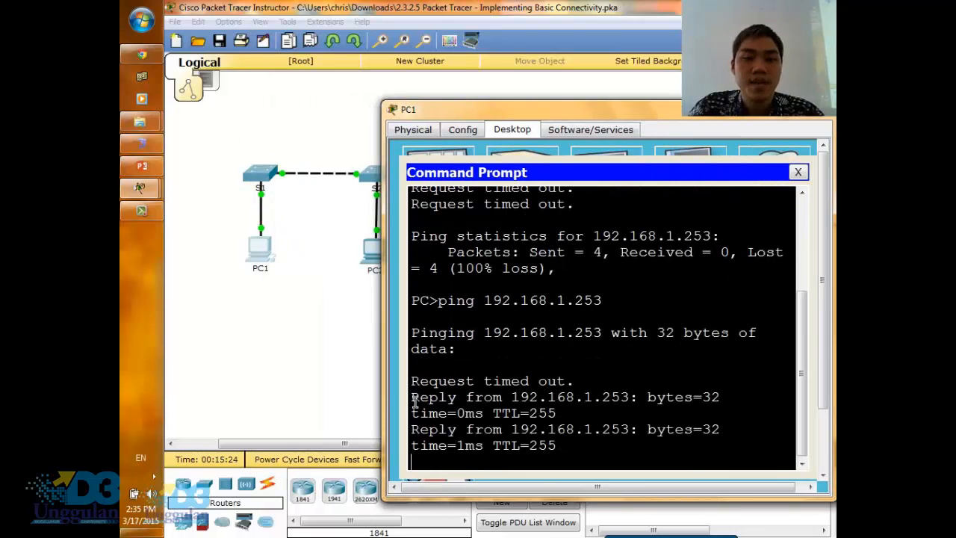
drag(389, 390, 290, 397)
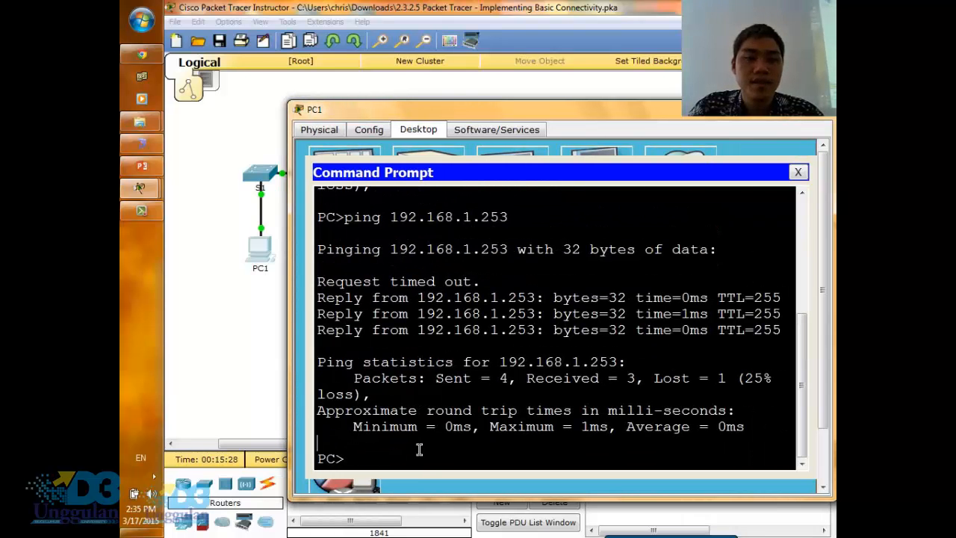
key(Up)
key(Return)
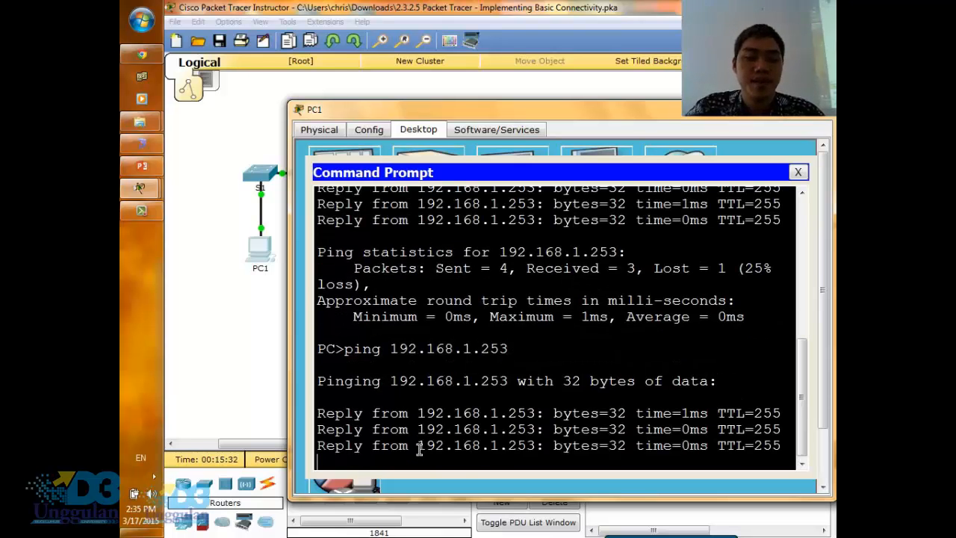
- Ping S2 at 192.168.1.254 from PC1's command prompt, and check the Step 5 connectivity instructions in the browser
click(419, 448)
key(Up)
key(BackSpace)
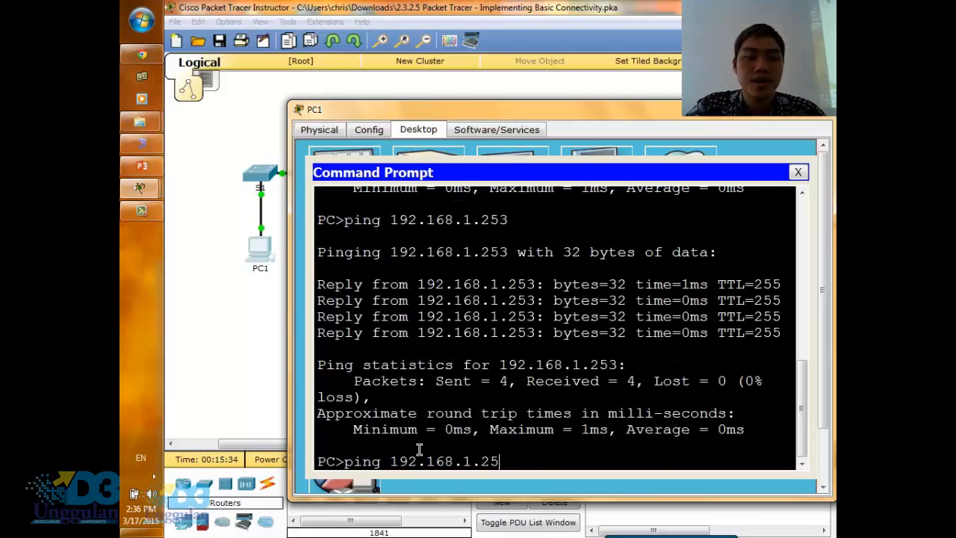
text(4)
key(Return)
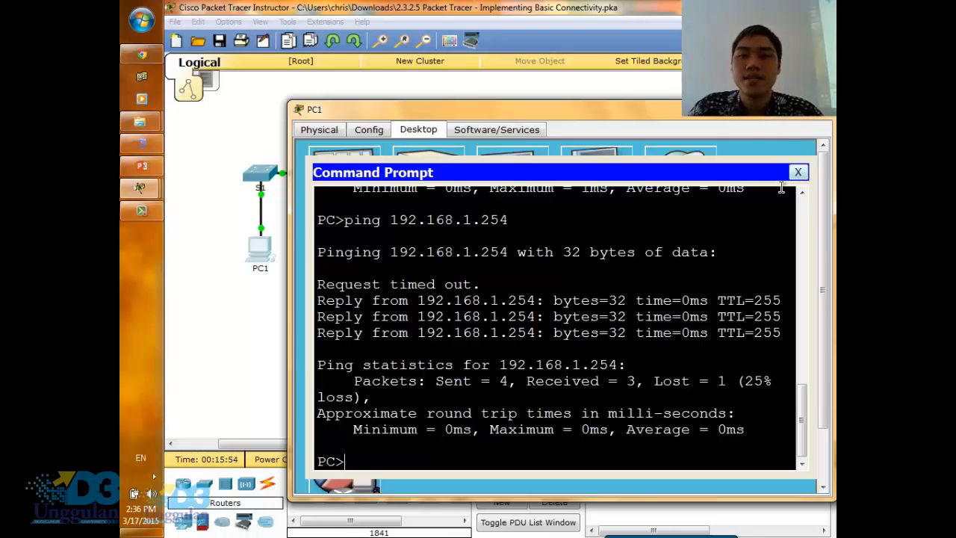
click(150, 57)
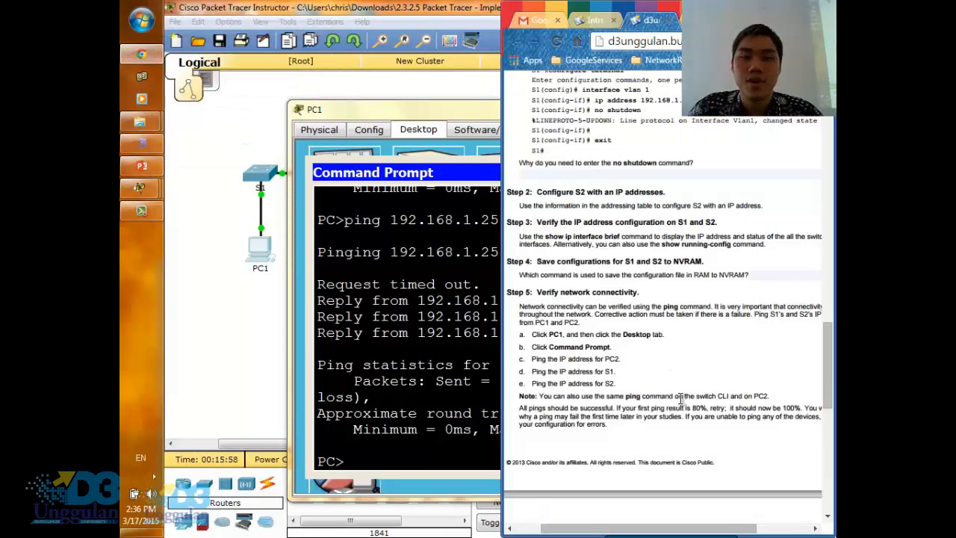
scroll(677, 393, down, 5)
scroll(679, 397, up, 4)
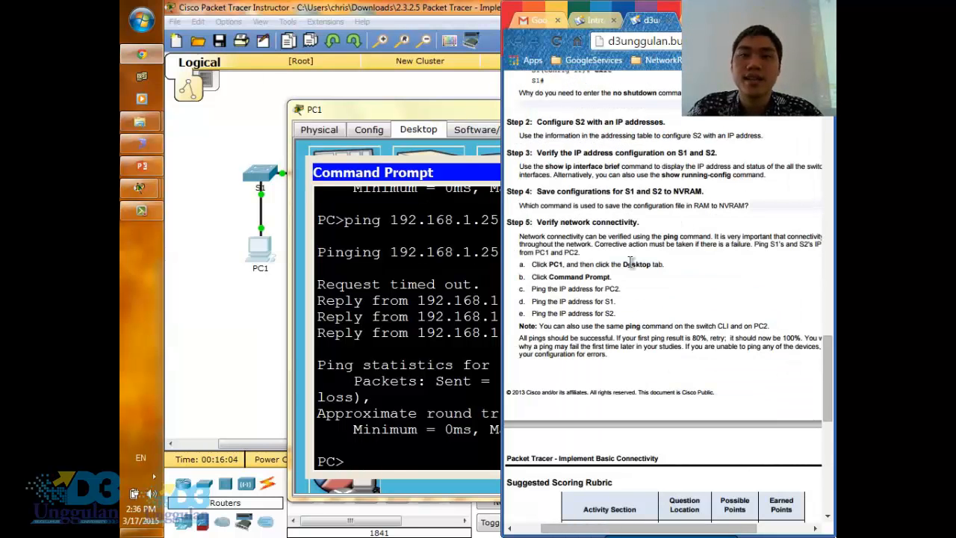
click(440, 380)
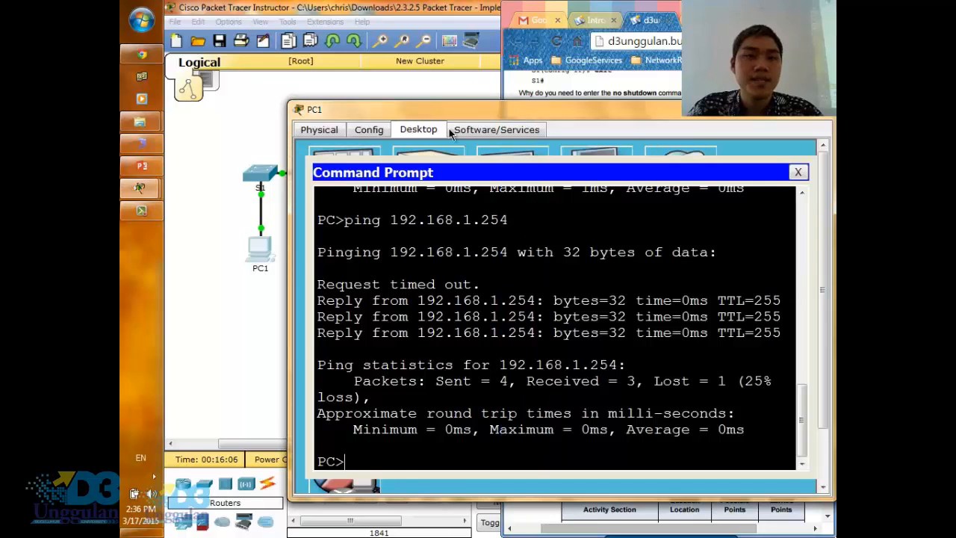
- Try to telnet to S1 at 192.168.1.253 from PC1's command prompt and highlight the end of the connection response
drag(505, 109, 546, 88)
click(458, 426)
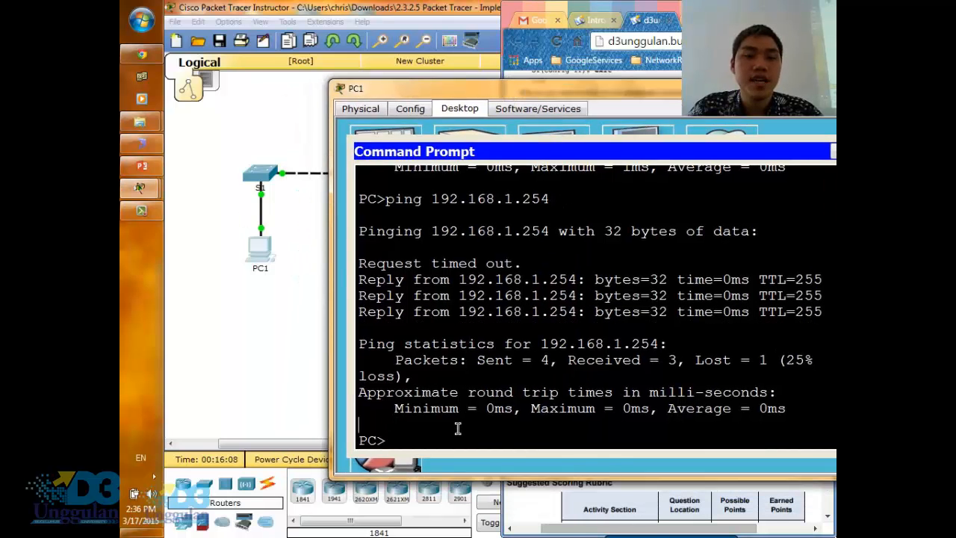
text(telnet)
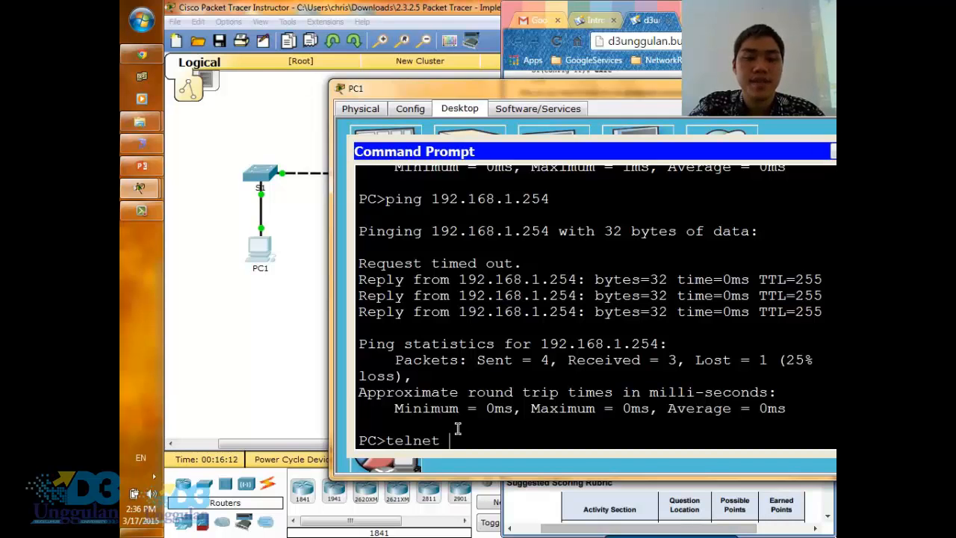
text( 192.16)
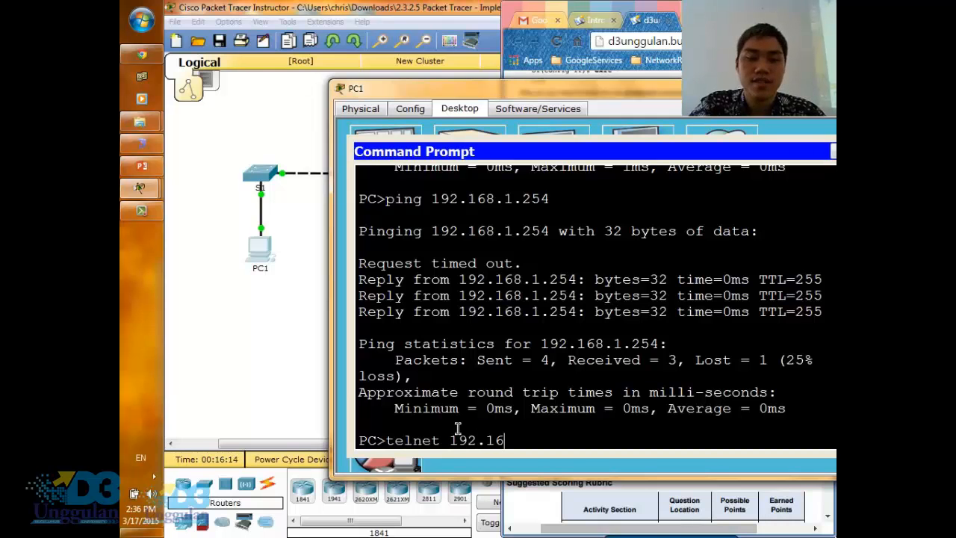
text(8.1.253)
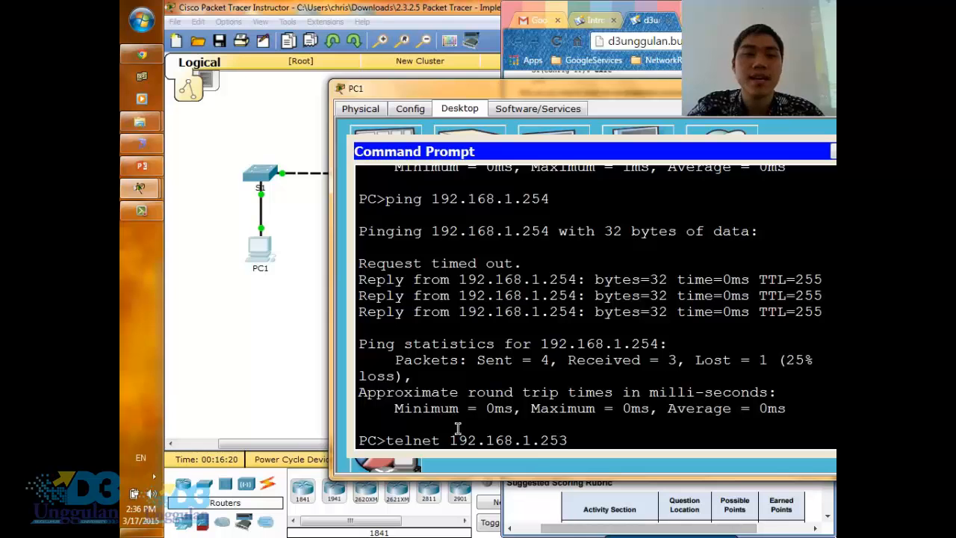
key(Return)
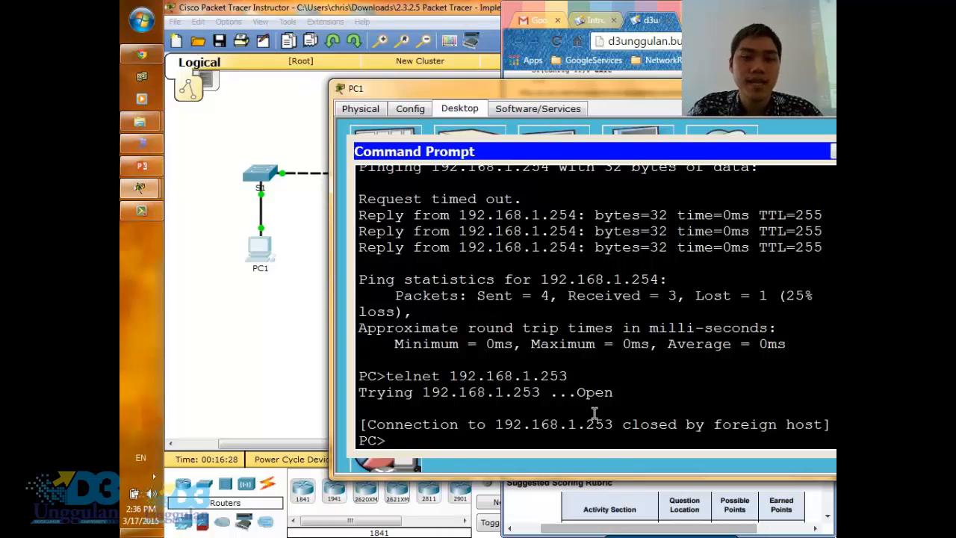
double_click(691, 429)
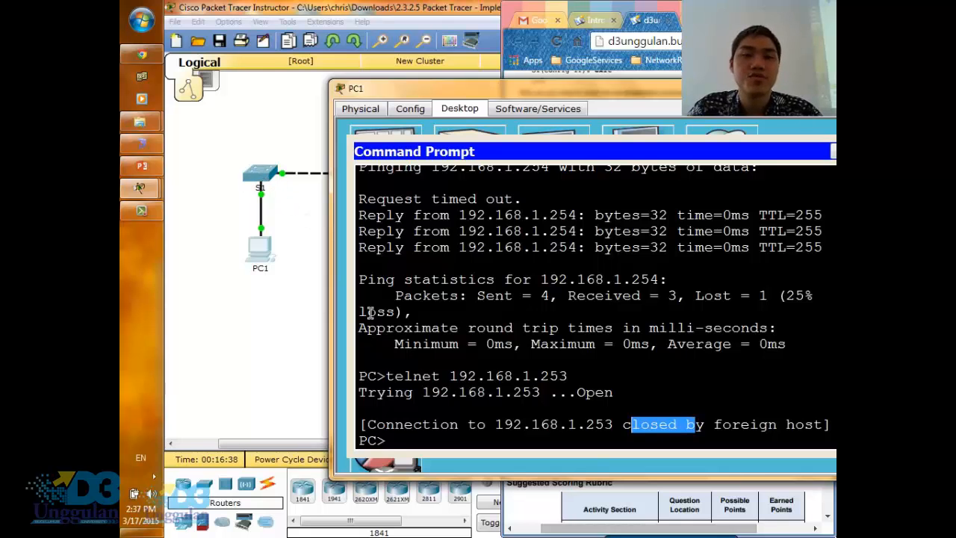
click(715, 424)
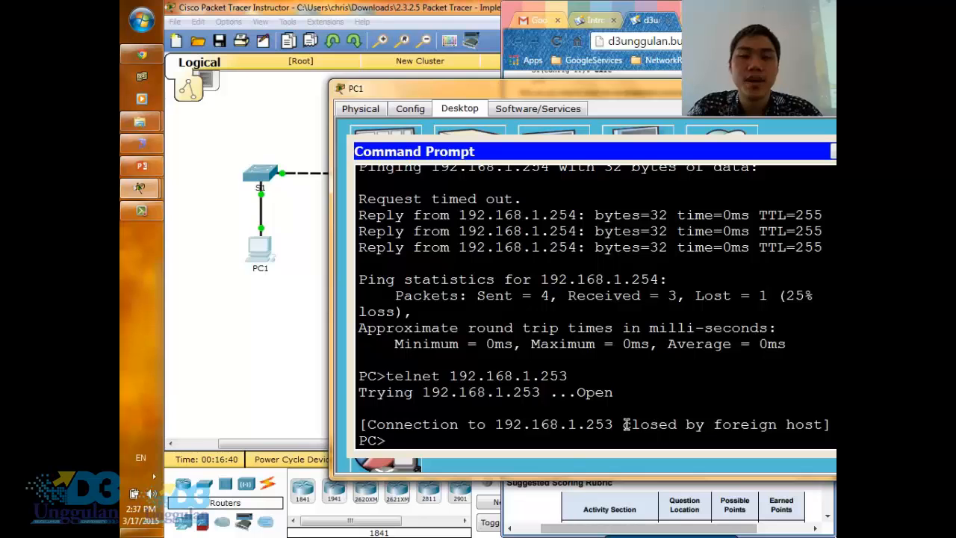
drag(624, 425, 808, 423)
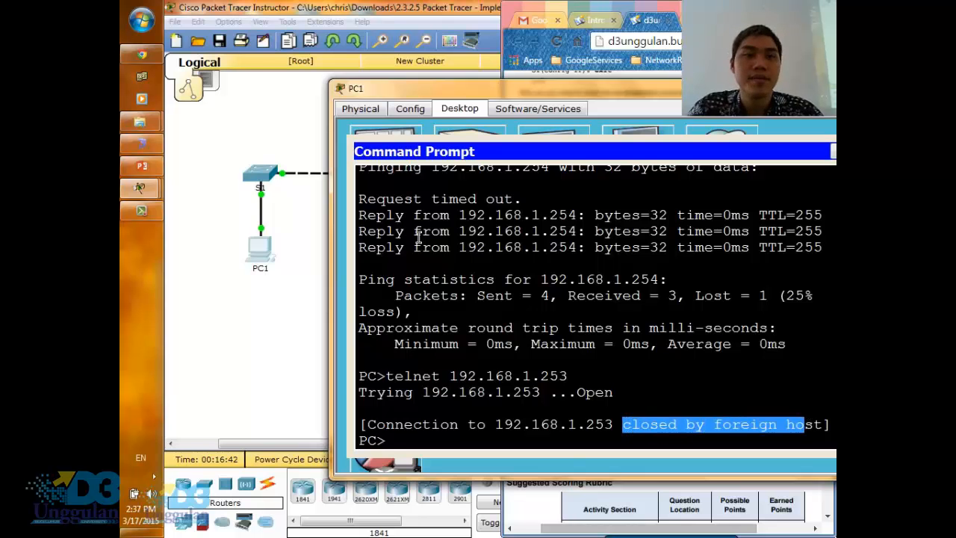
- Return to the topology, open S1's command line and move its window clear of the devices
click(279, 351)
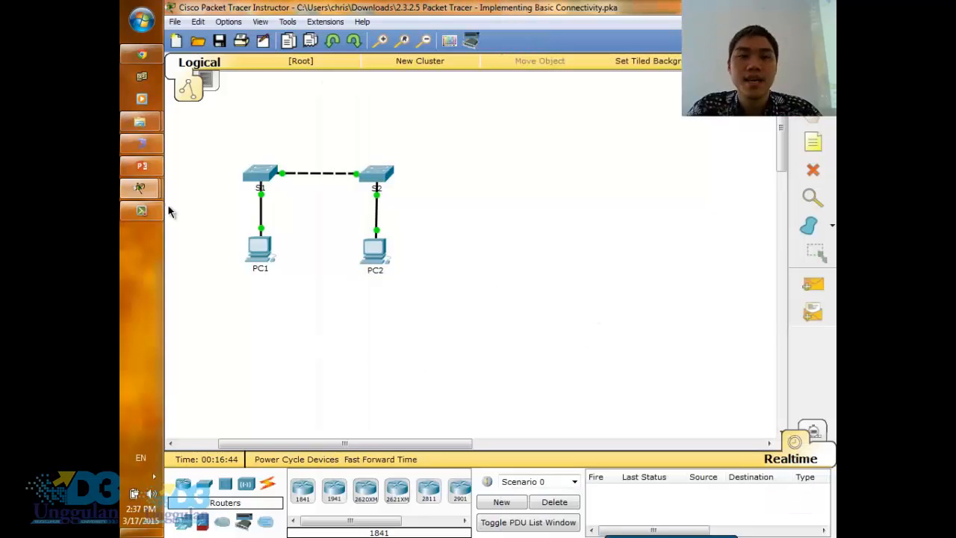
click(255, 176)
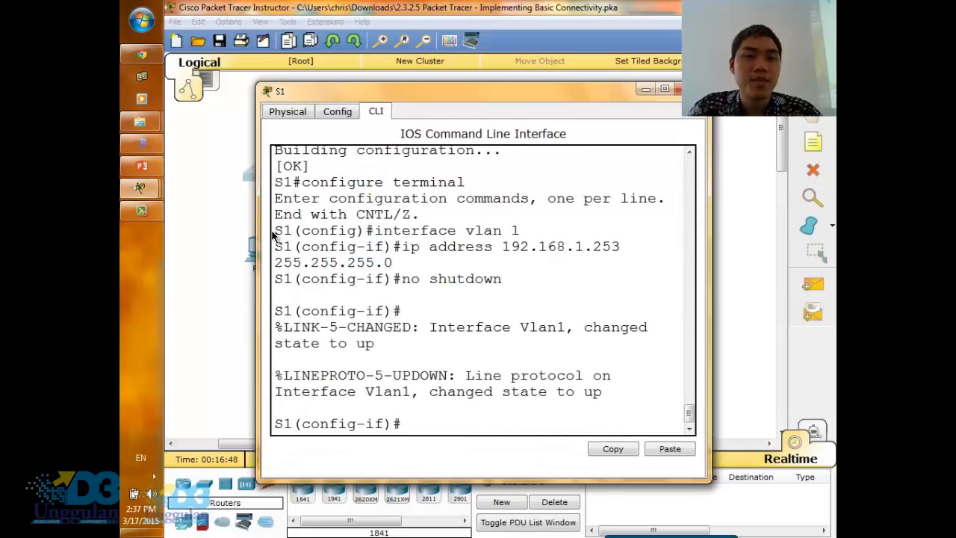
drag(393, 95, 594, 116)
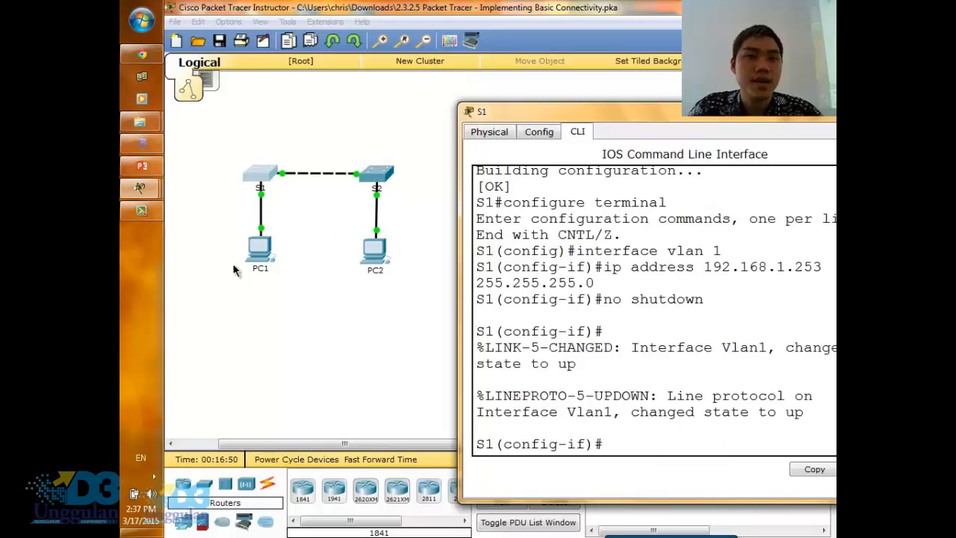
- Check the results of the Implement Basic Connectivity activity and display the individual assessment items
mouse_move(141, 193)
click(228, 145)
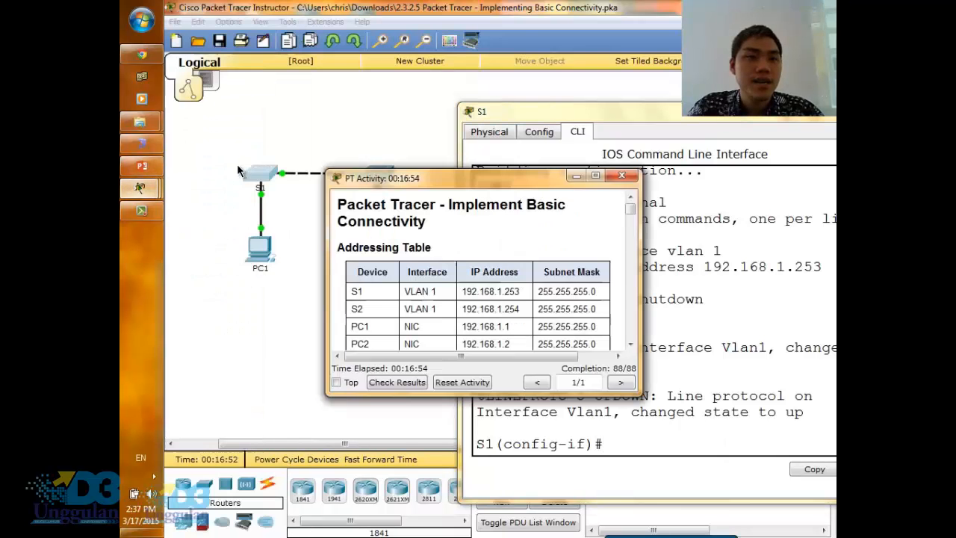
click(412, 383)
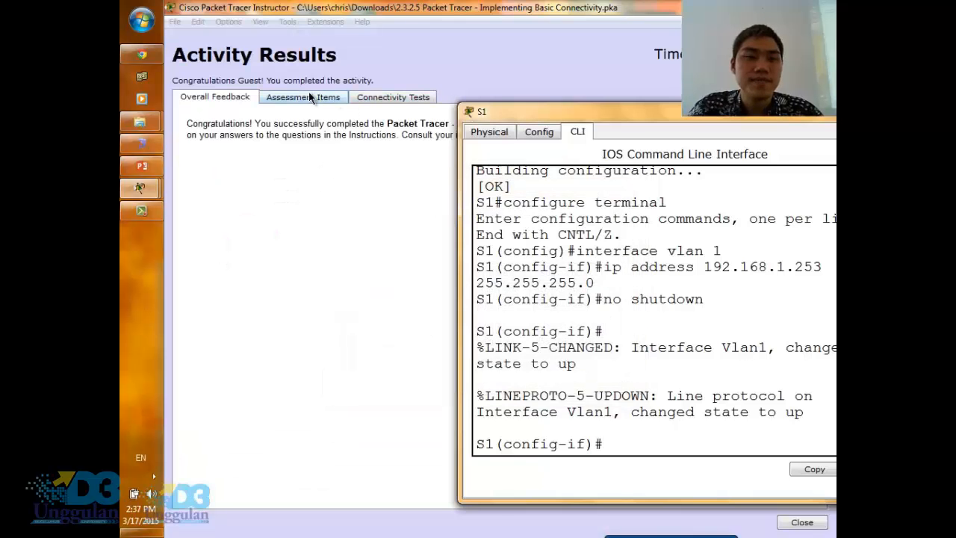
click(310, 97)
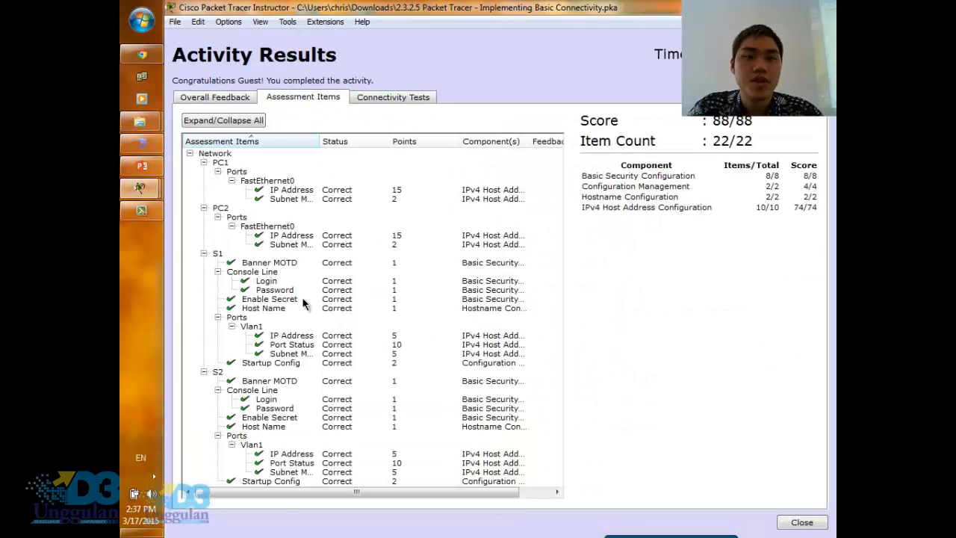
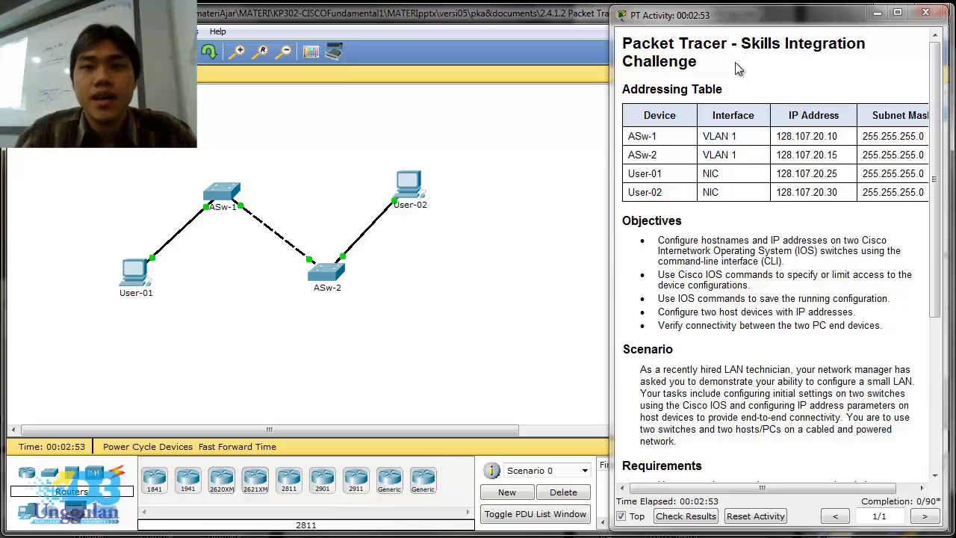
- Widen the Skills Integration Challenge instructions window and read through the addressing table and objectives
drag(612, 150, 561, 152)
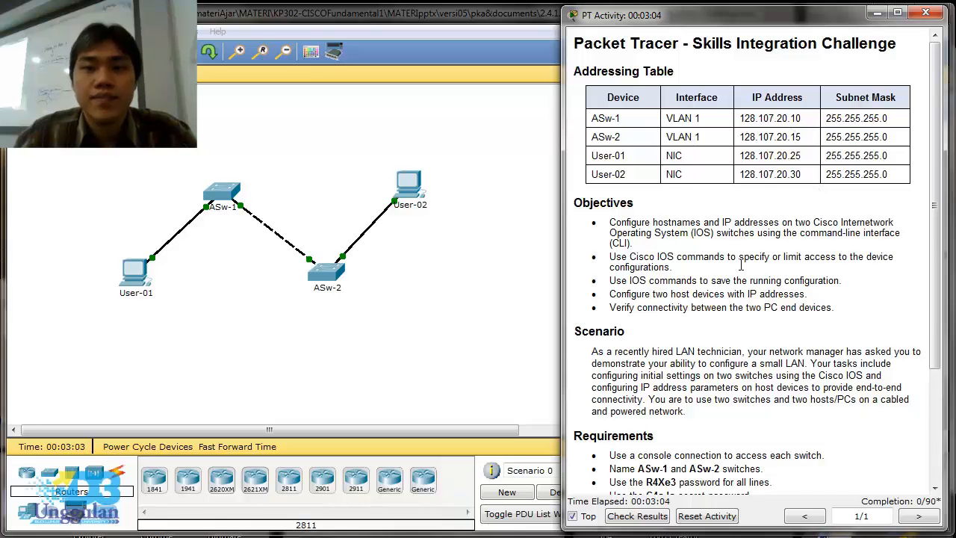
scroll(650, 242, down, 1)
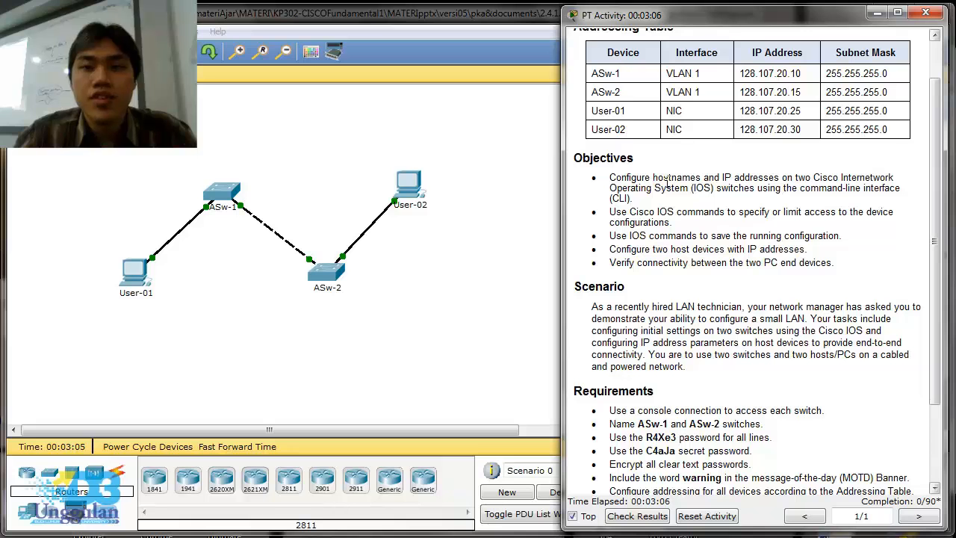
drag(716, 173, 874, 172)
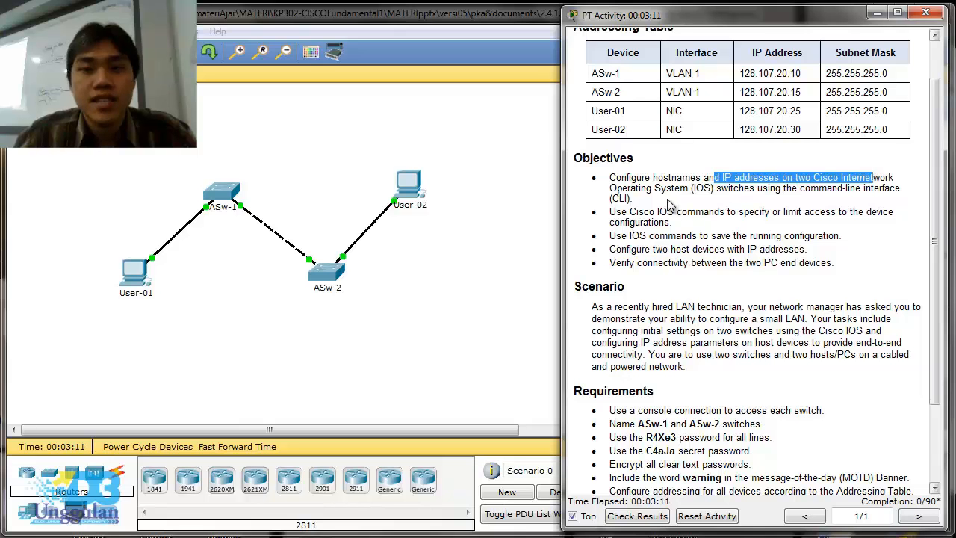
click(629, 192)
drag(629, 192, 717, 213)
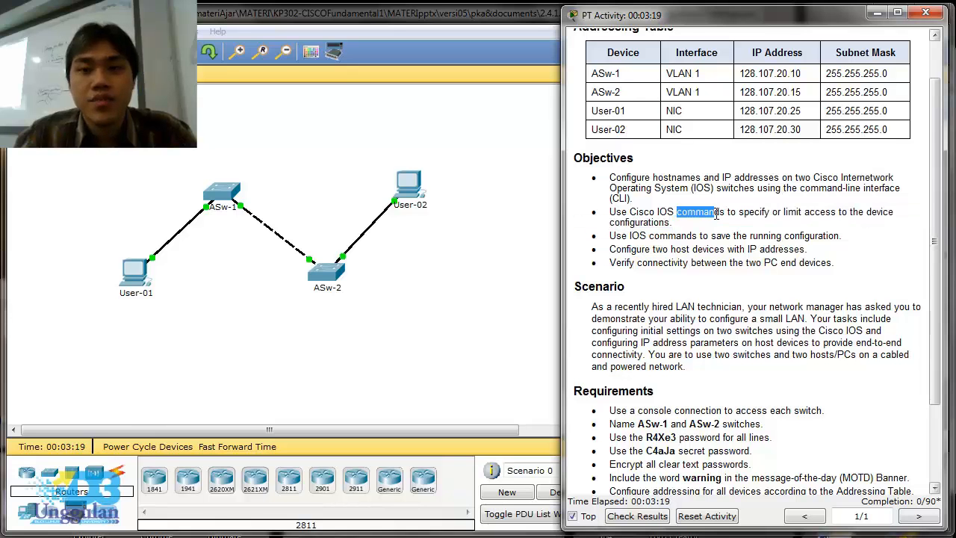
scroll(715, 214, down, 1)
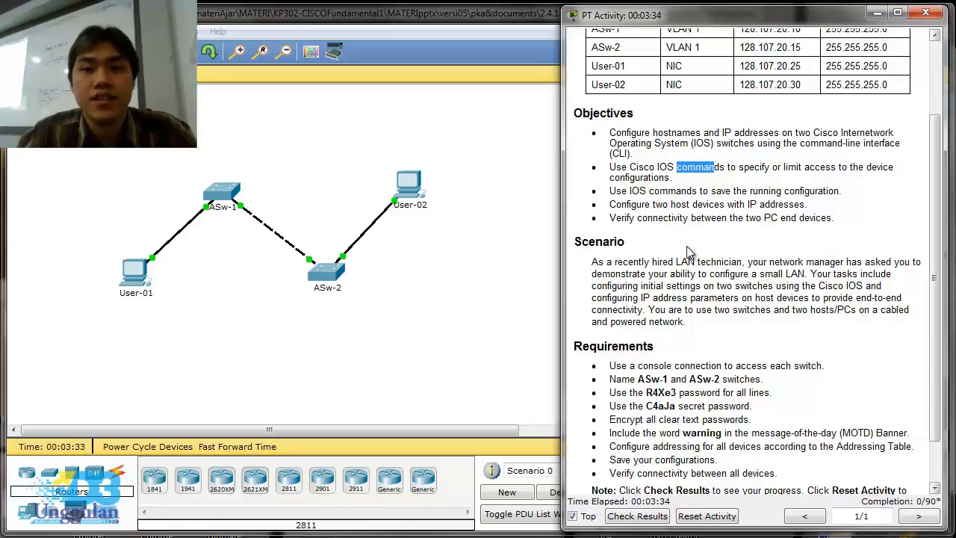
scroll(688, 252, down, 2)
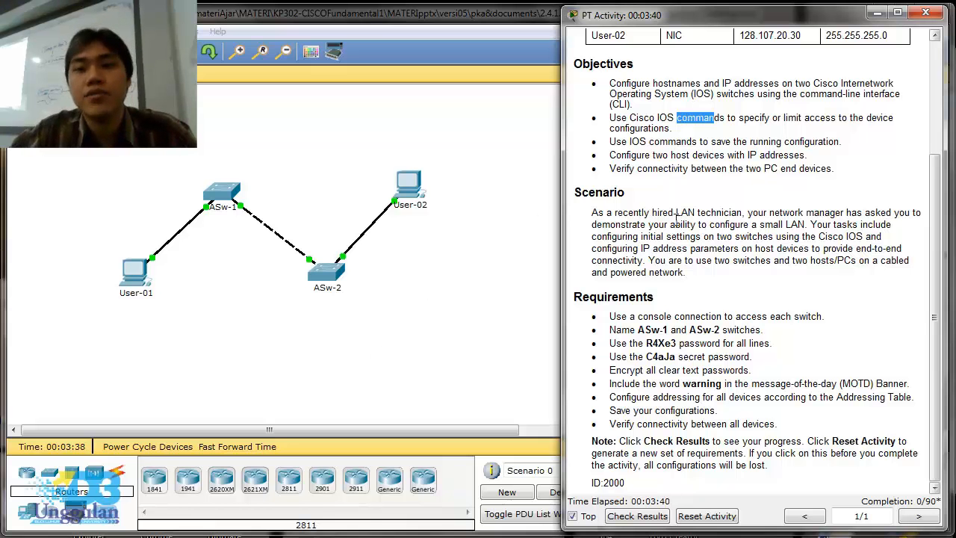
- Read the scenario text, highlighting the passages on the technician's role, the switch settings and the host IP addressing
drag(692, 212, 748, 215)
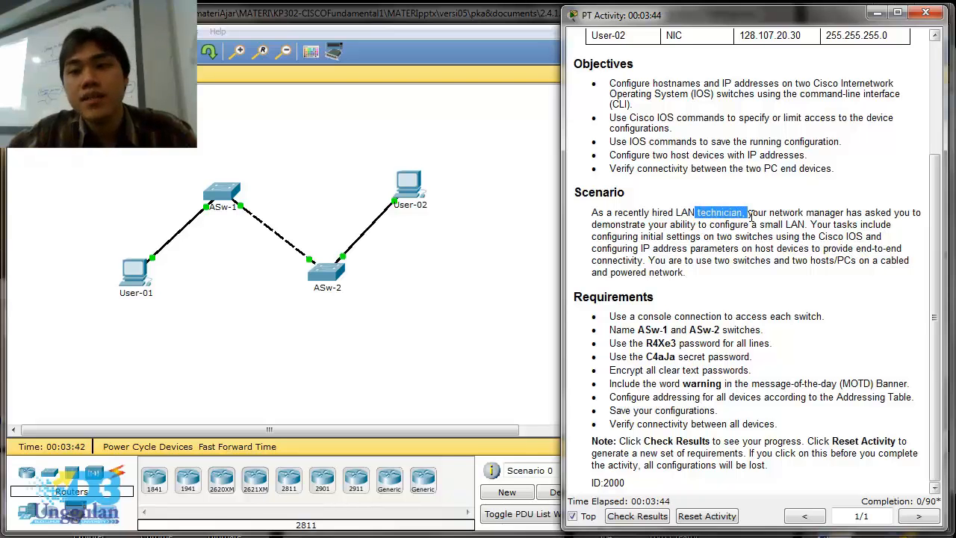
drag(750, 214, 813, 232)
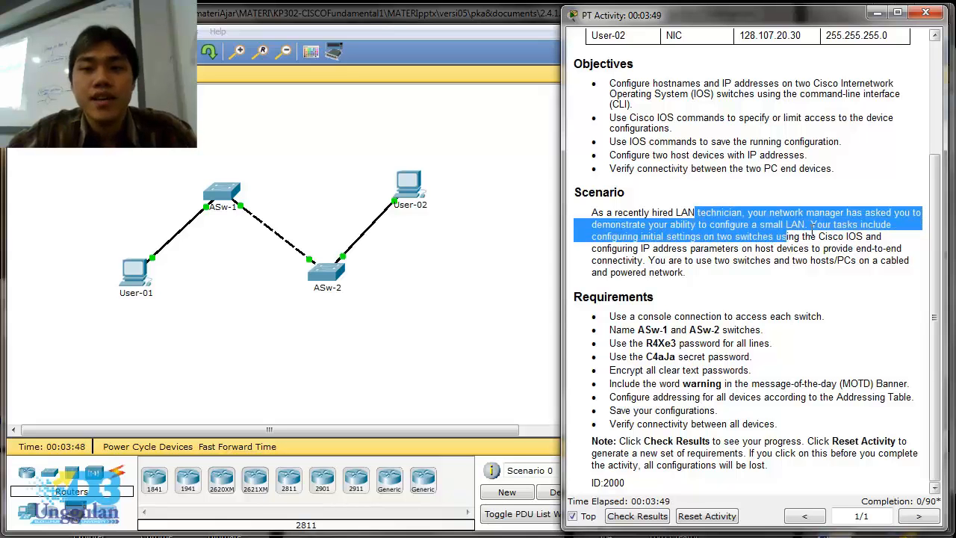
click(716, 254)
drag(712, 237, 723, 248)
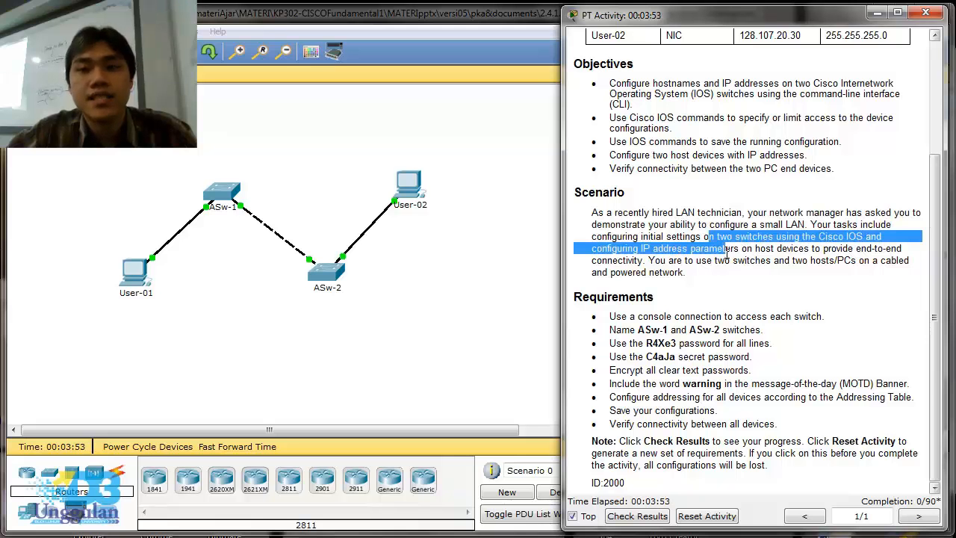
drag(728, 252, 793, 260)
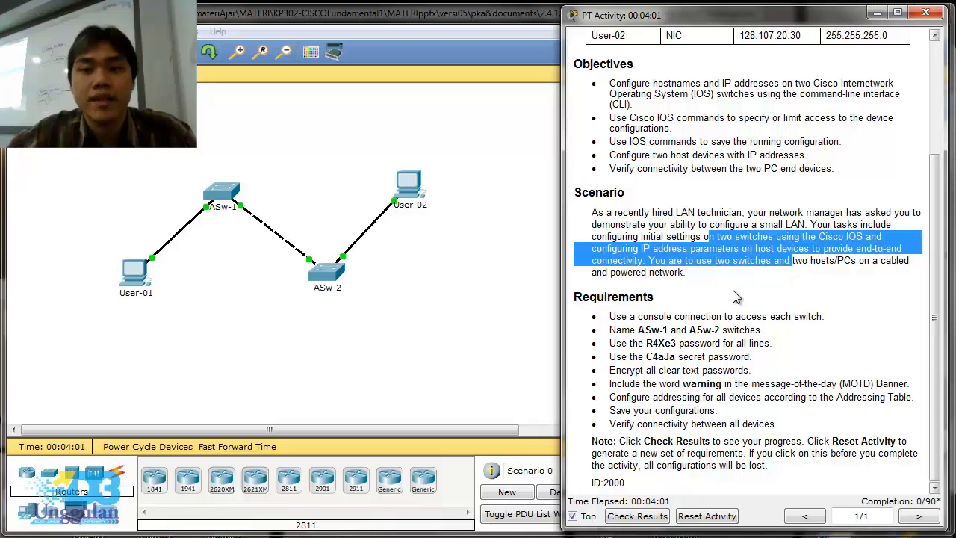
- Review the requirements list, highlighting the console connection, line and secret passwords, MOTD banner word and connectivity check
click(675, 320)
drag(676, 320, 716, 333)
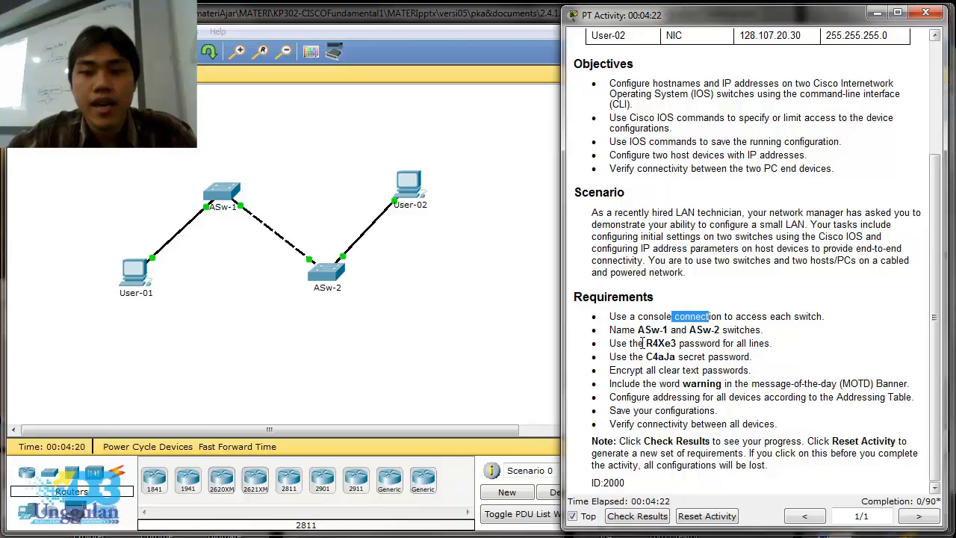
drag(647, 345, 678, 345)
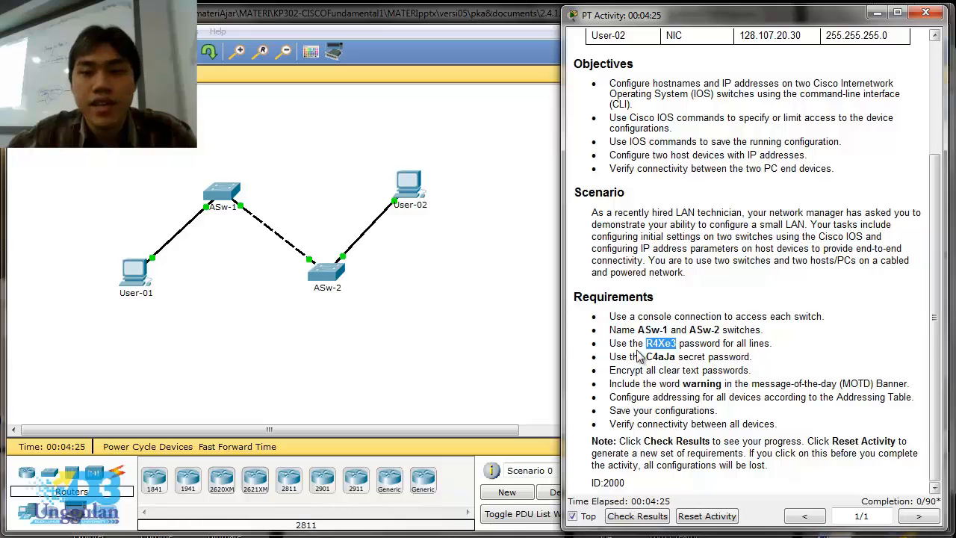
drag(647, 359, 683, 371)
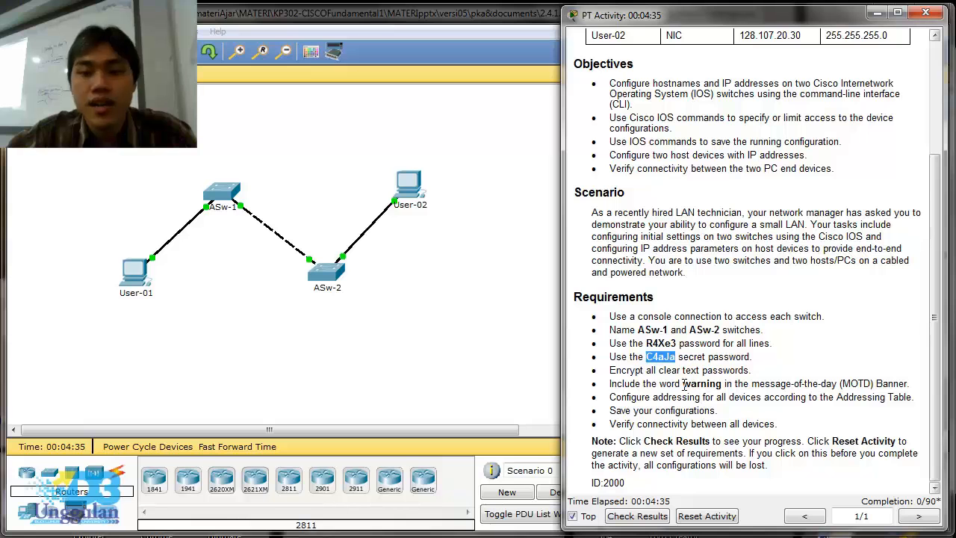
drag(678, 383, 722, 384)
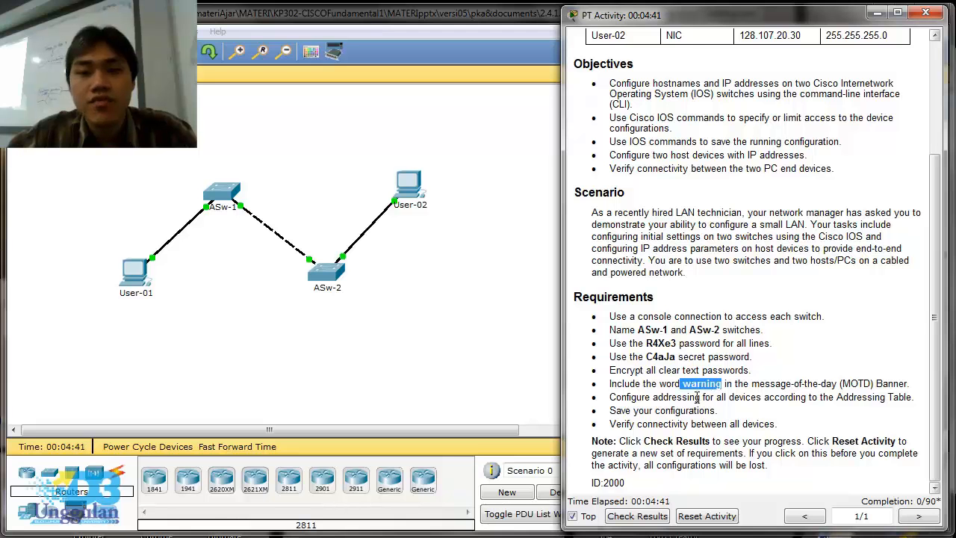
drag(696, 397, 712, 424)
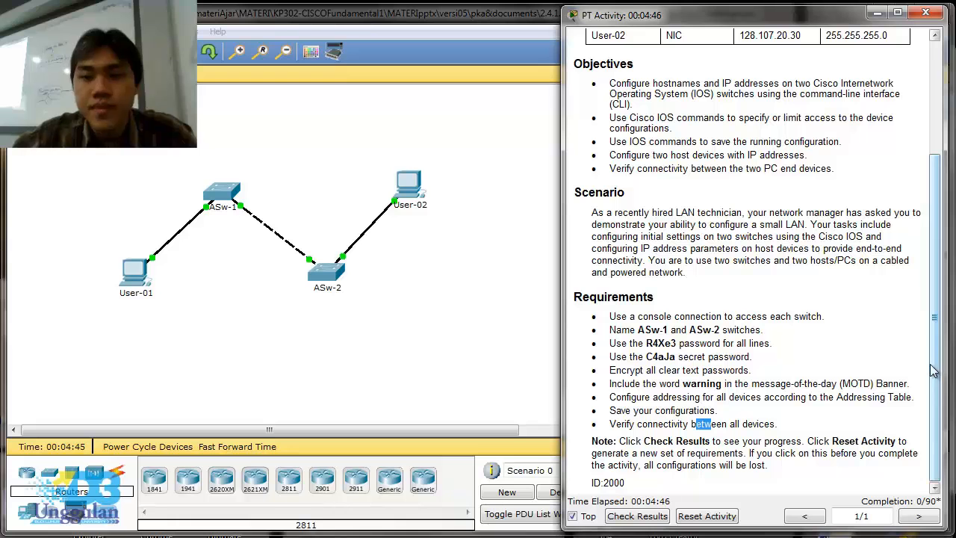
- Open ASw-1's command line and arrange its widened window beside the narrowed activity instructions
click(230, 196)
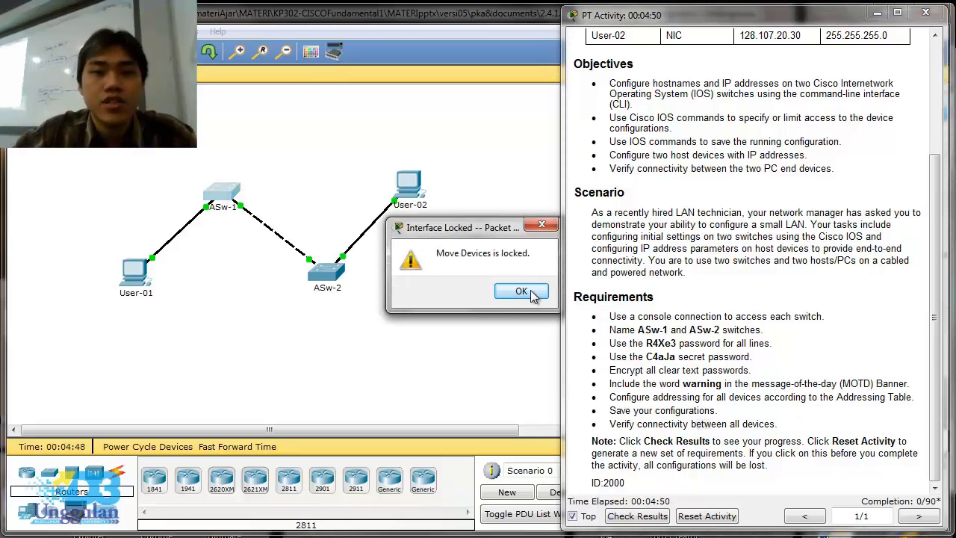
click(521, 292)
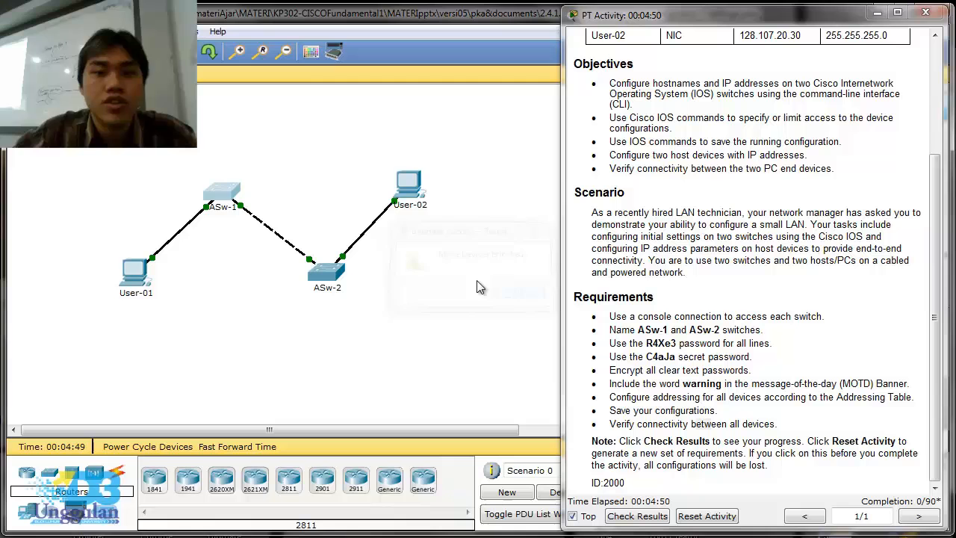
click(226, 195)
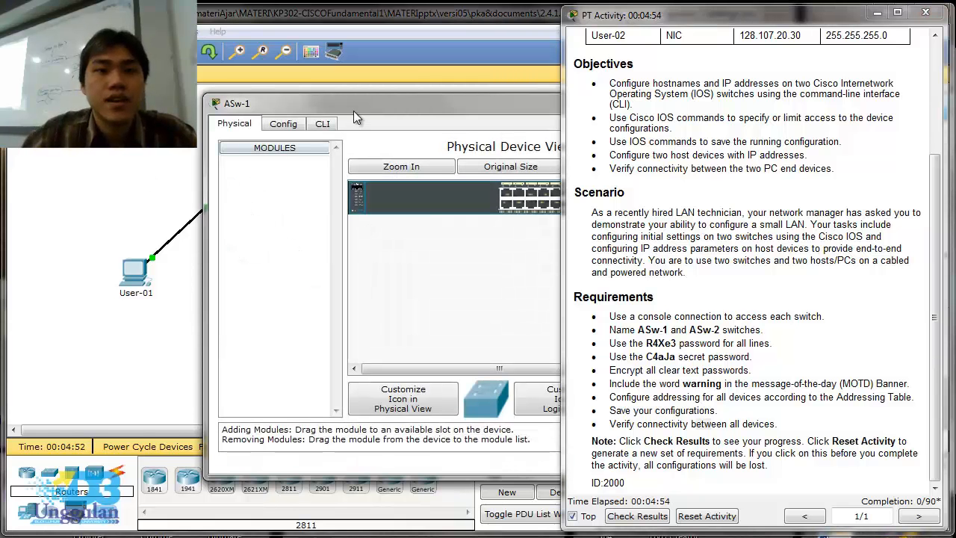
drag(353, 111, 165, 133)
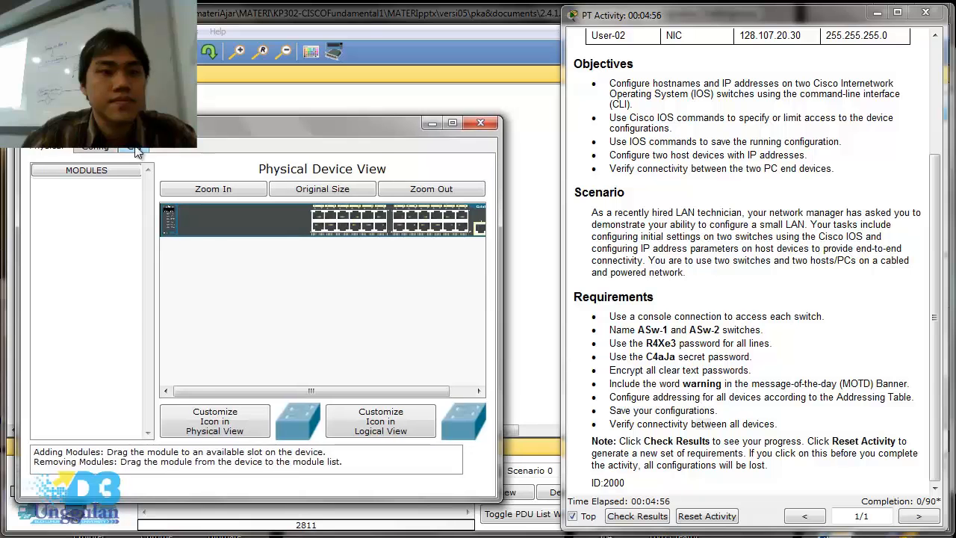
click(136, 148)
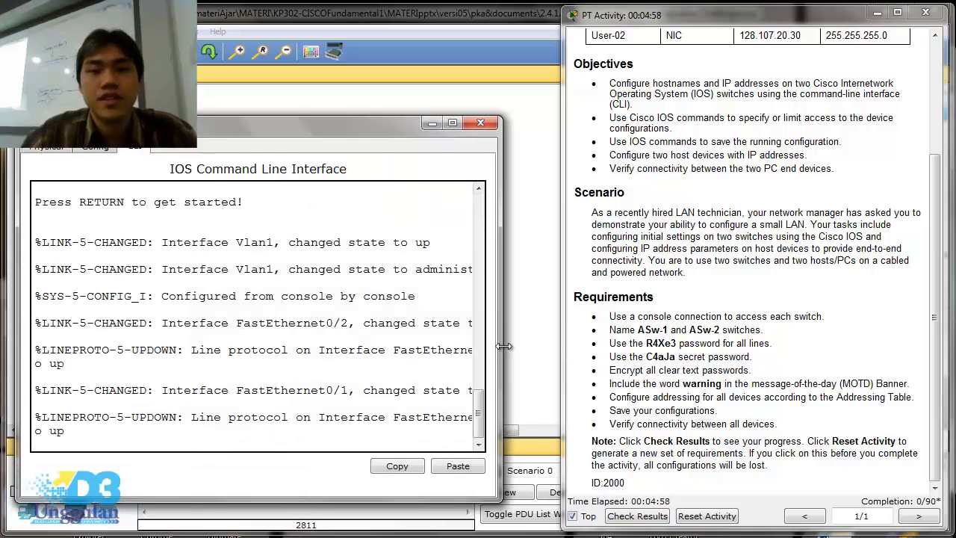
drag(504, 346, 604, 347)
drag(565, 257, 667, 269)
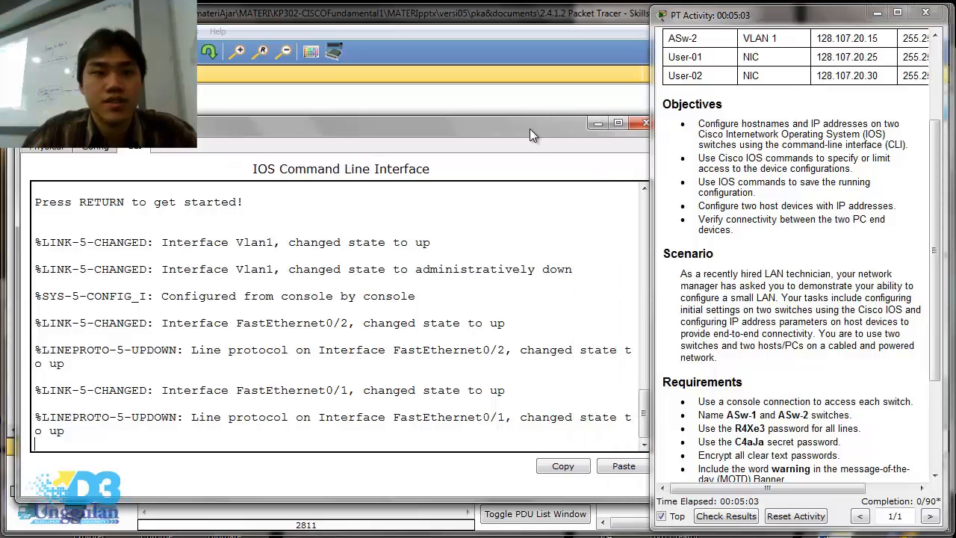
drag(530, 129, 523, 130)
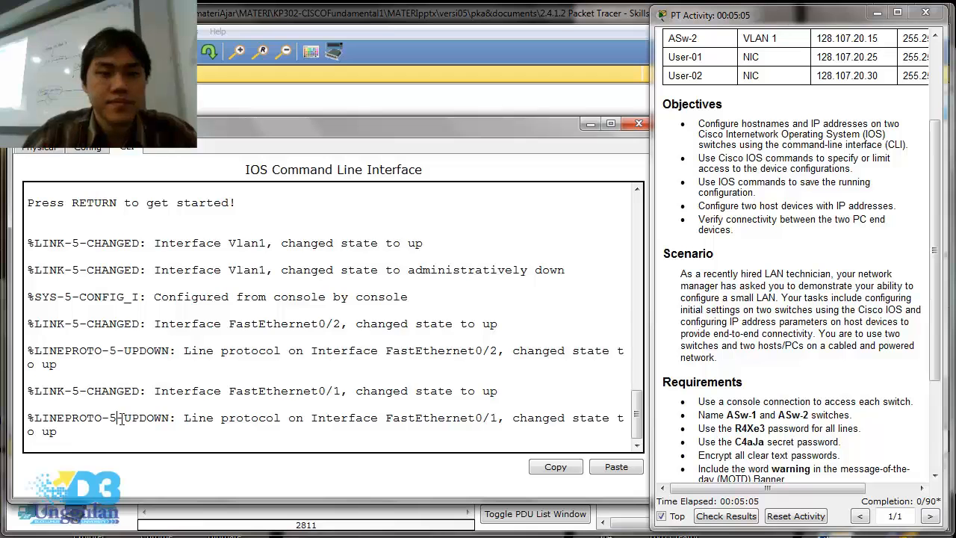
- Start the console session on ASw-1 and enter privileged EXEC mode with the enable command
key(Return)
key(Return)
text(en)
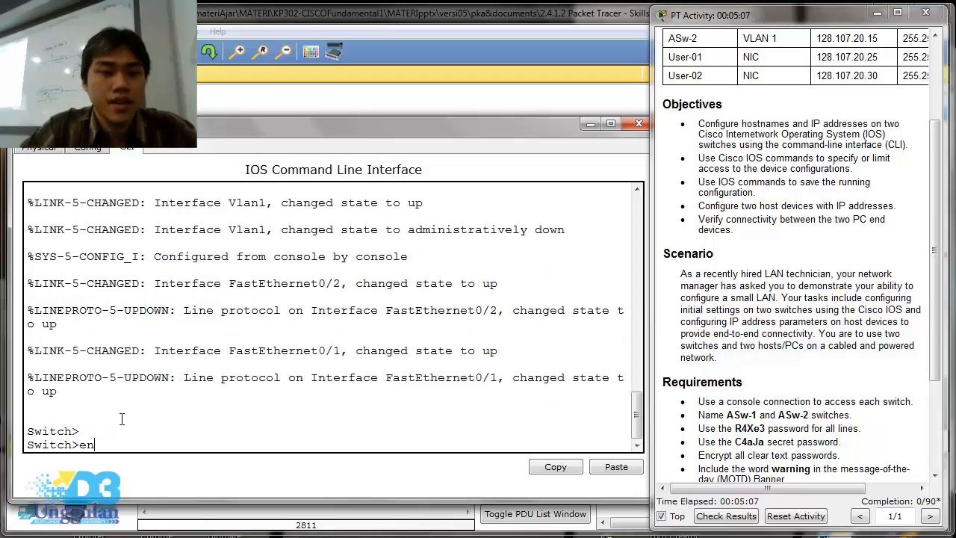
text(able)
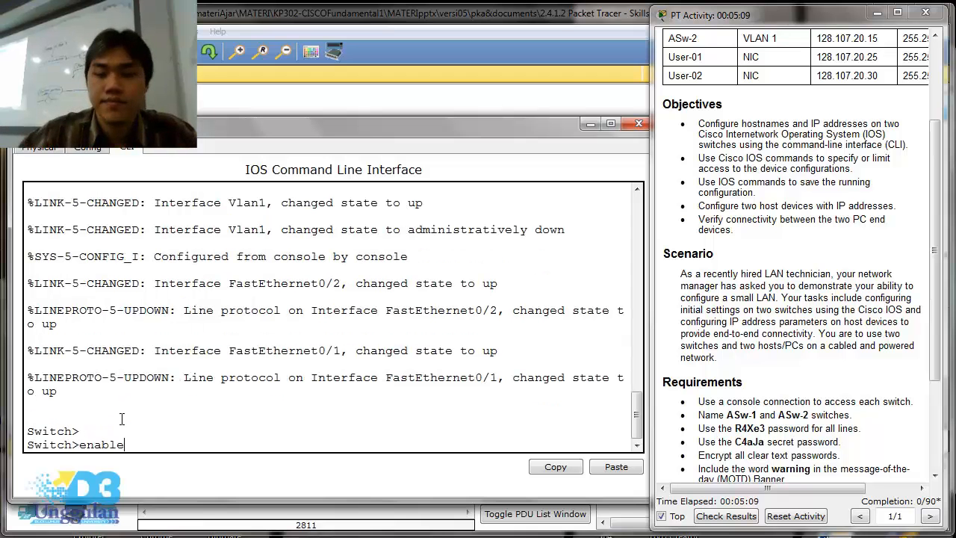
key(Return)
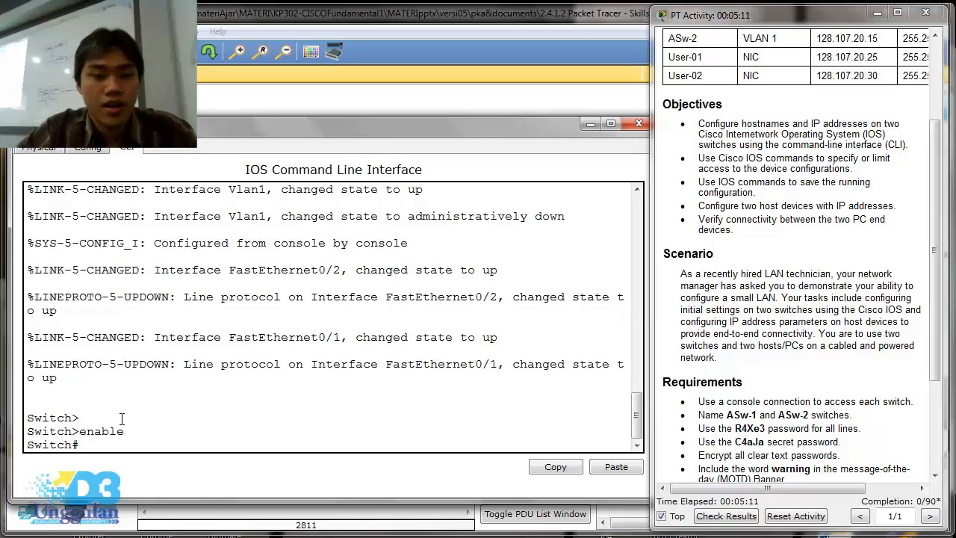
text(hostna)
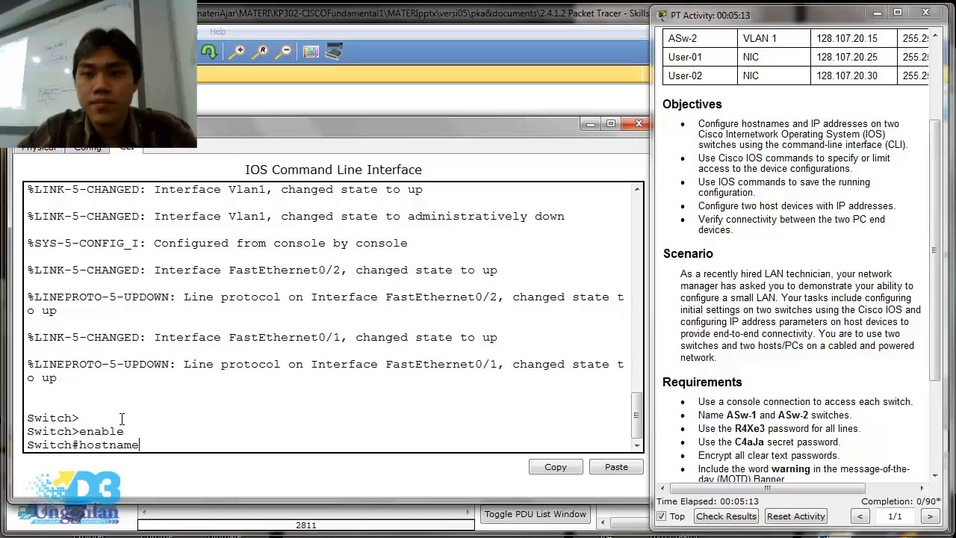
text(me )
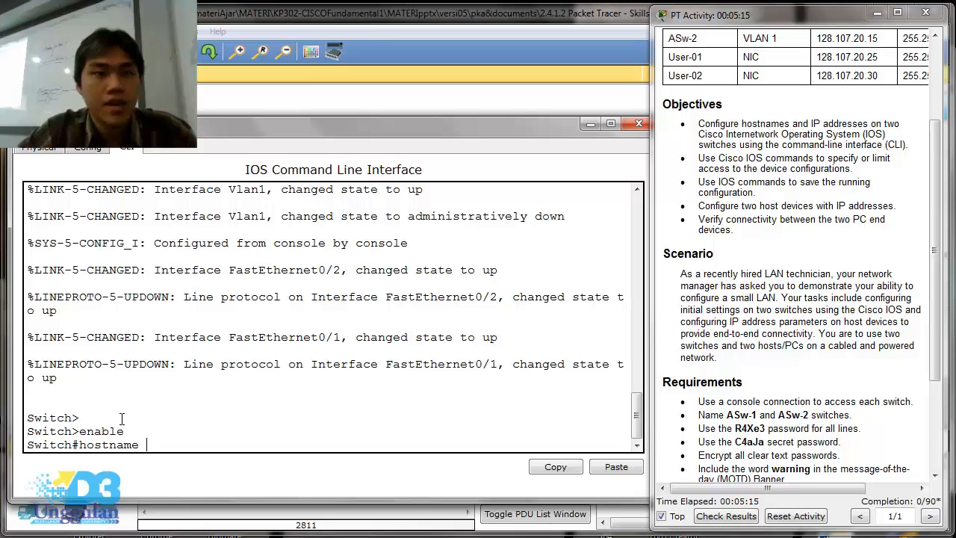
text(A)
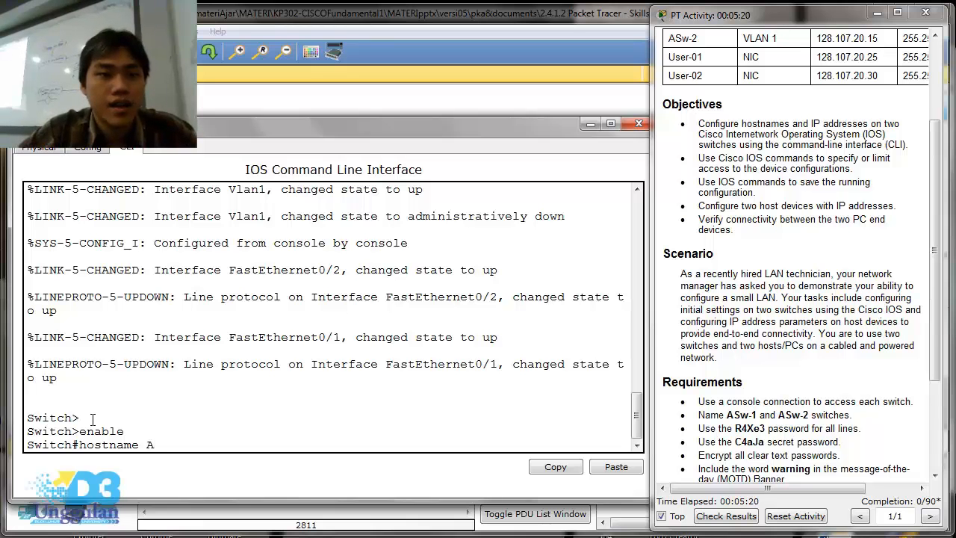
key(BackSpace)
key(BackSpace)
key(BackSpace)
key(BackSpace)
key(BackSpace)
key(BackSpace)
key(BackSpace)
key(BackSpace)
key(BackSpace)
key(BackSpace)
- Enter global configuration mode on the first switch and set its hostname to ASw-1
text(conf)
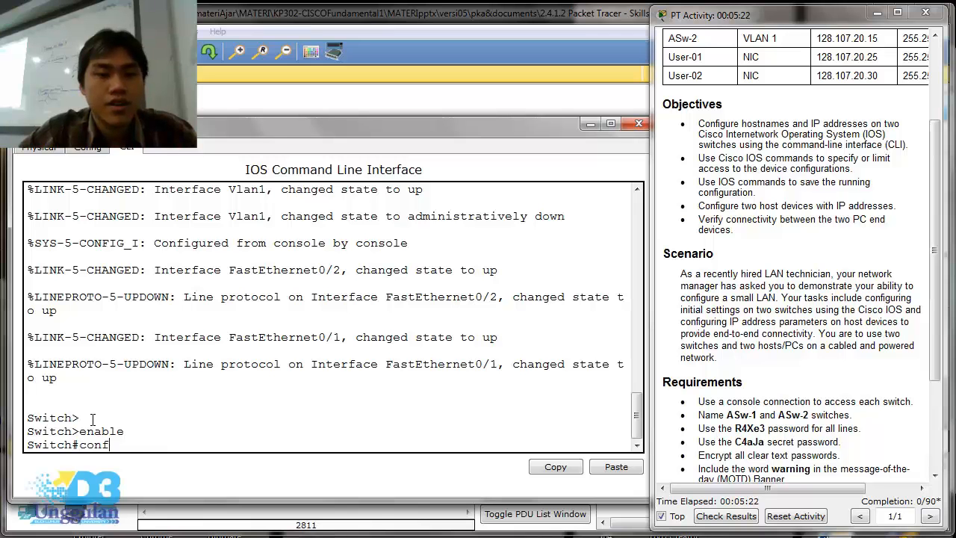
text(igure termi)
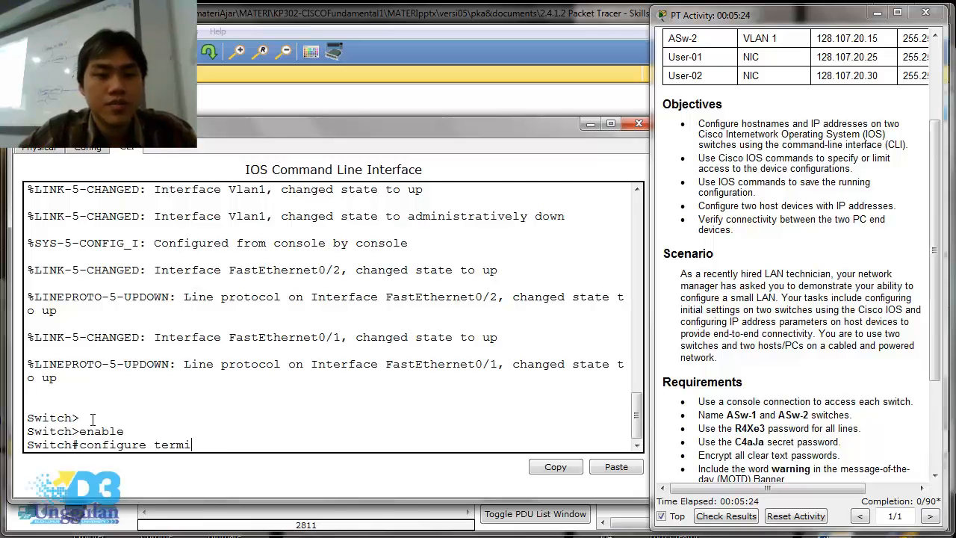
text(nal)
key(Return)
text(hostname)
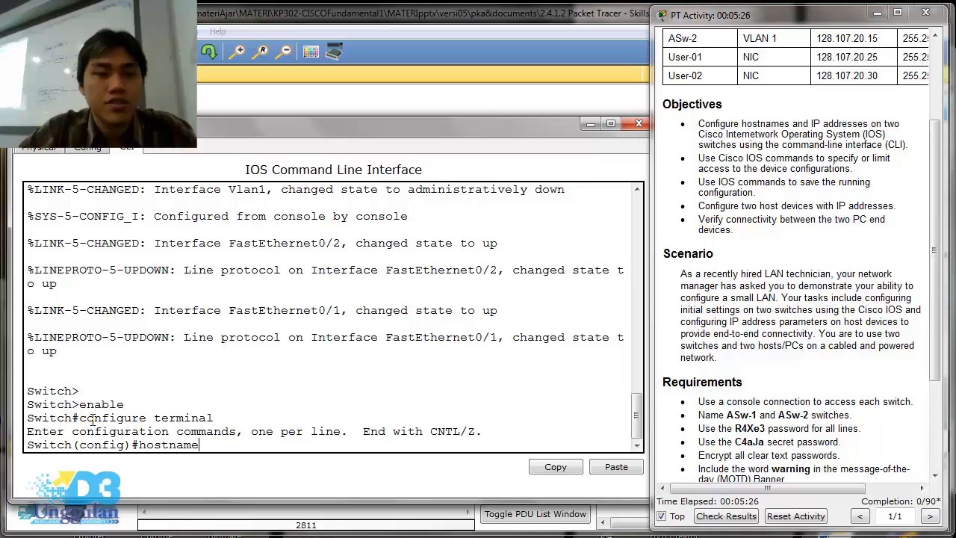
text( A)
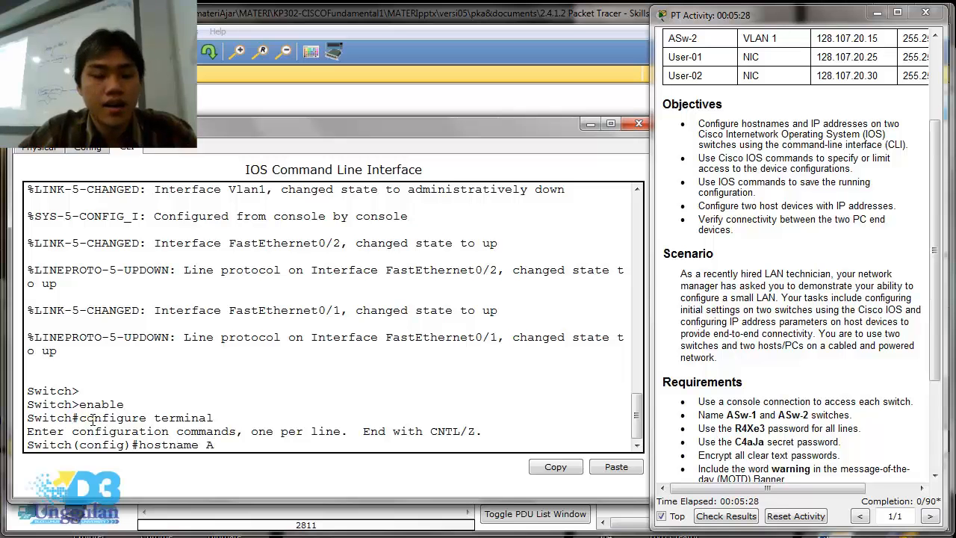
text(Sw-1)
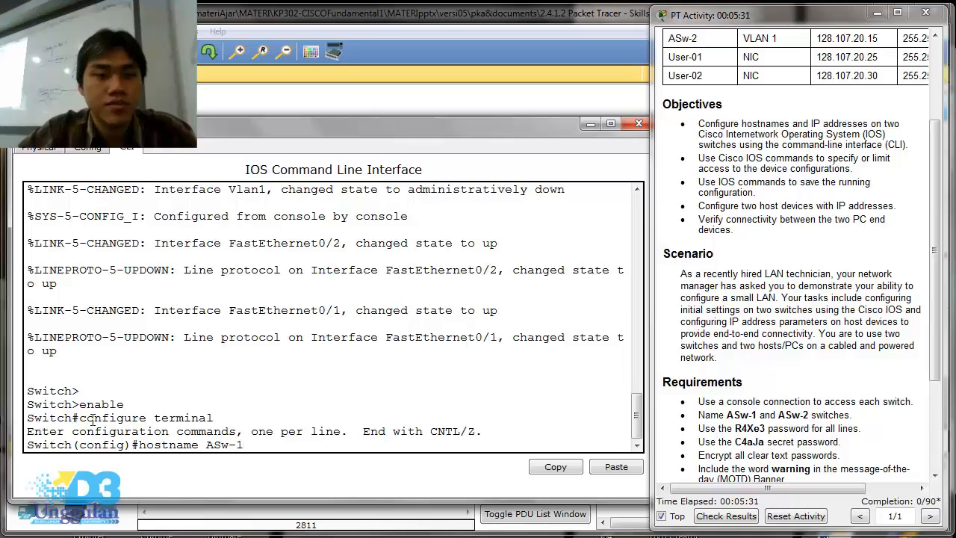
key(Return)
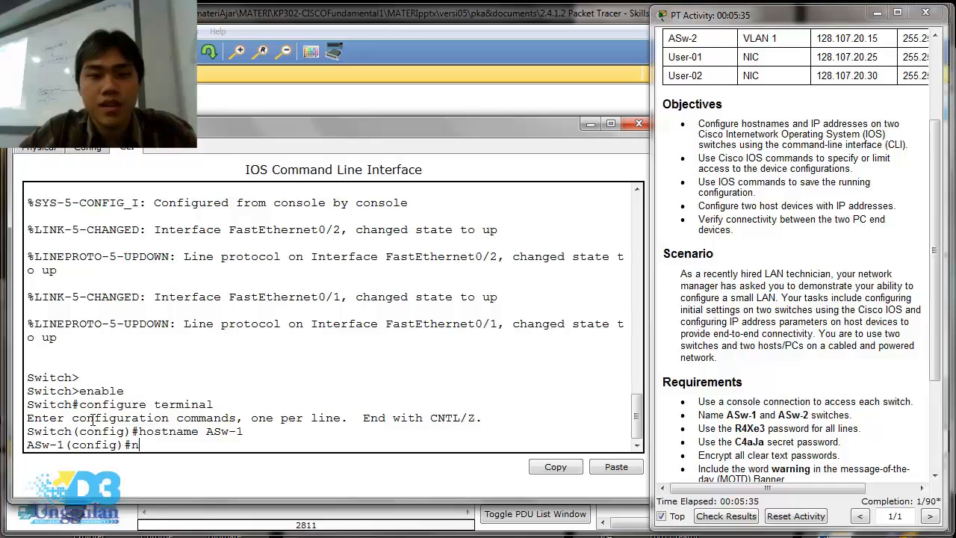
key(BackSpace)
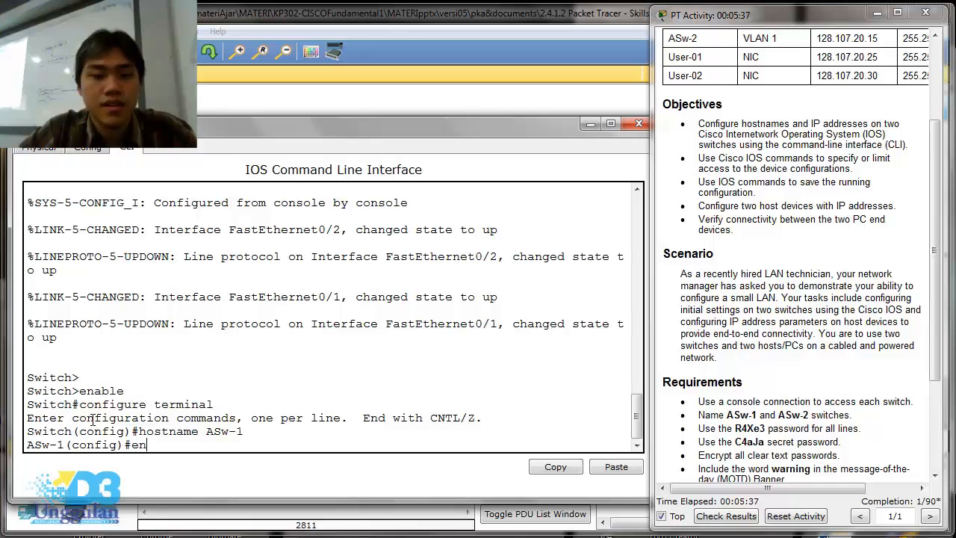
- Set the required enable secret password on ASw-1 in global configuration mode
text(enable se)
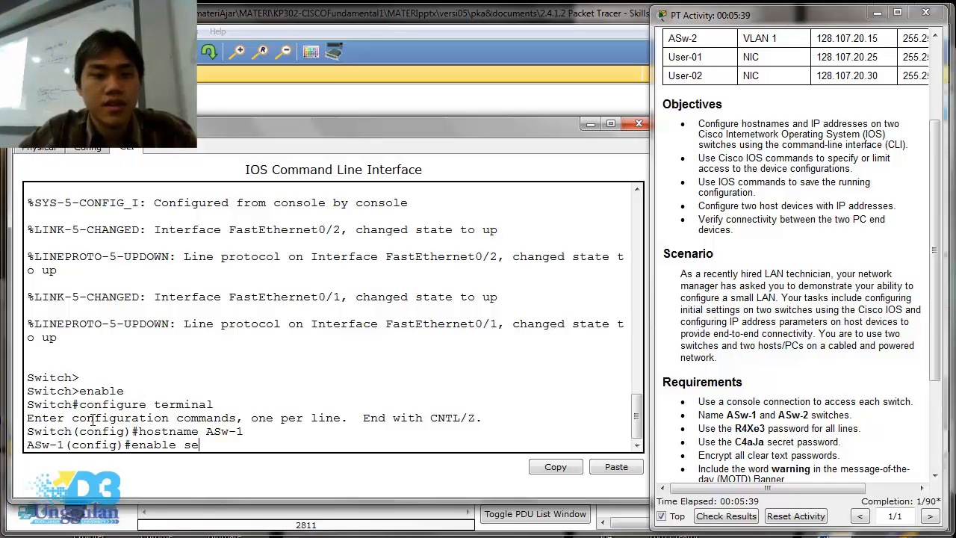
text(cret)
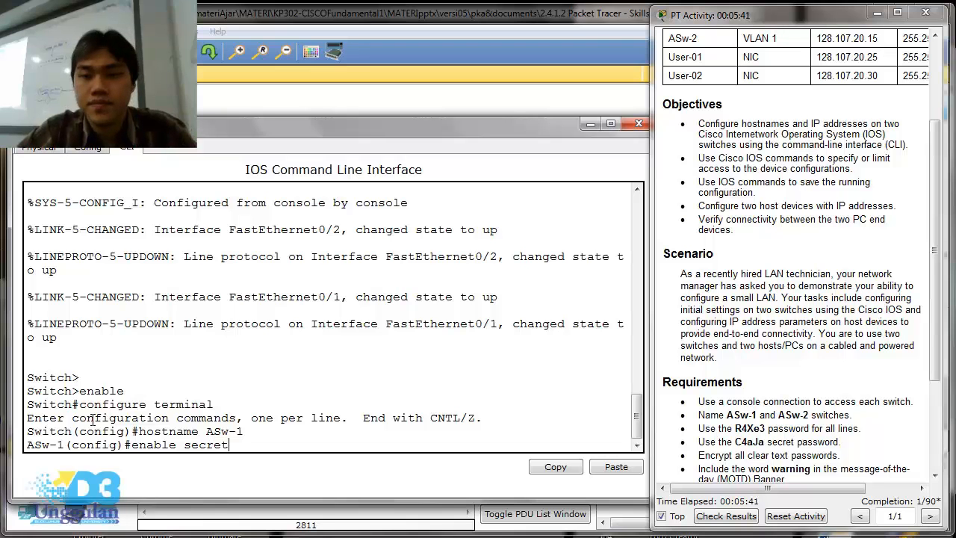
text( C4)
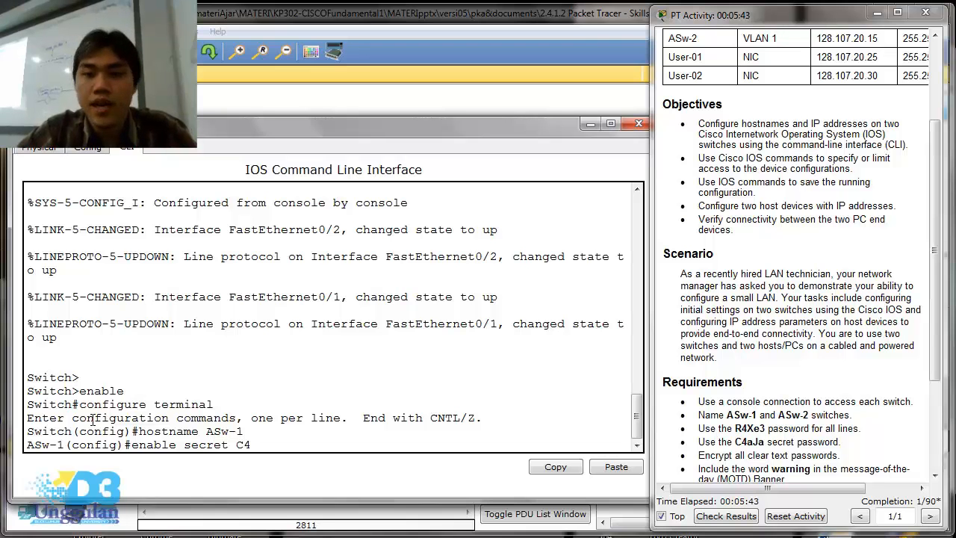
text(aJa)
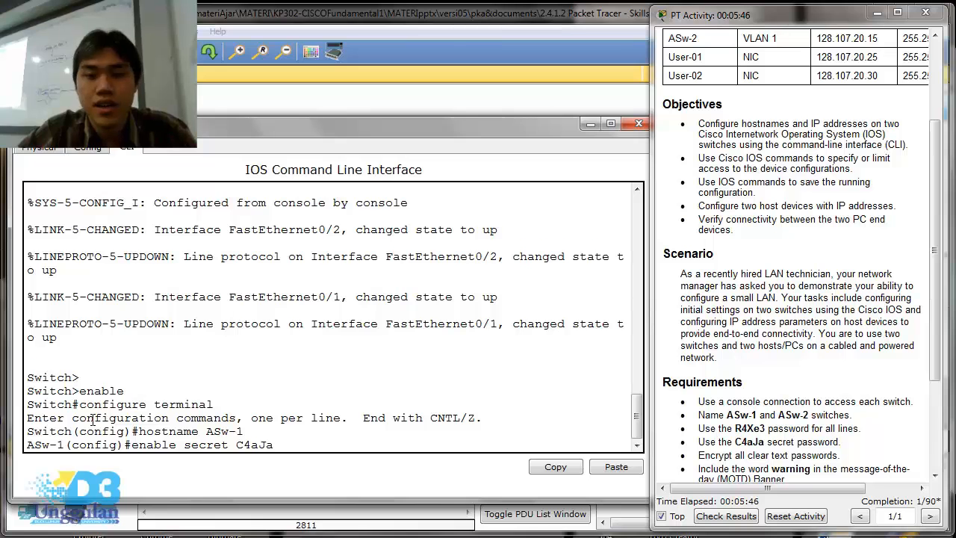
key(Return)
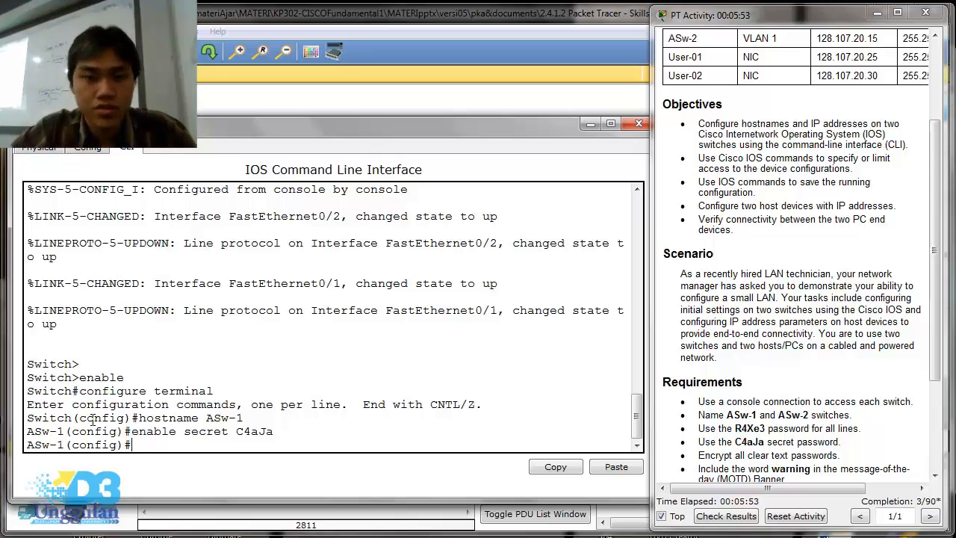
text(login)
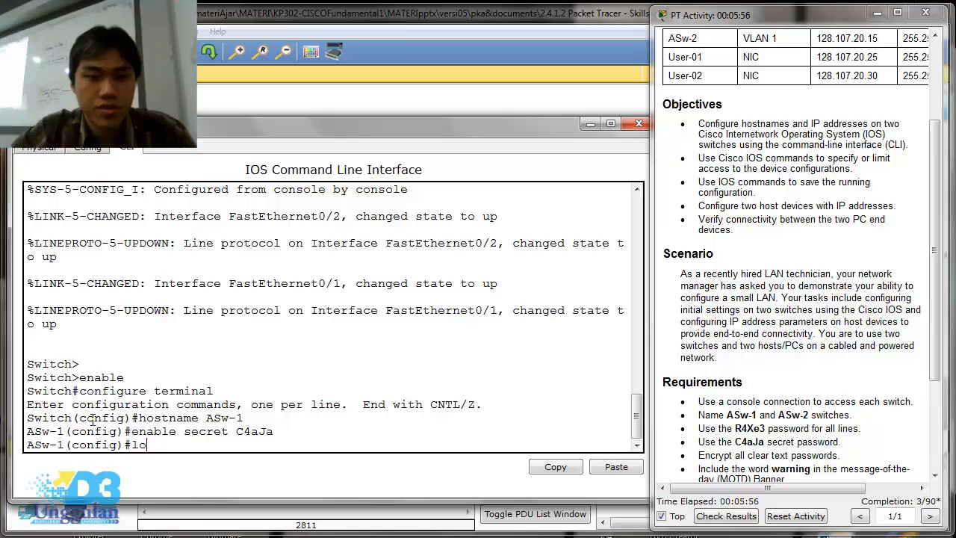
key(Return)
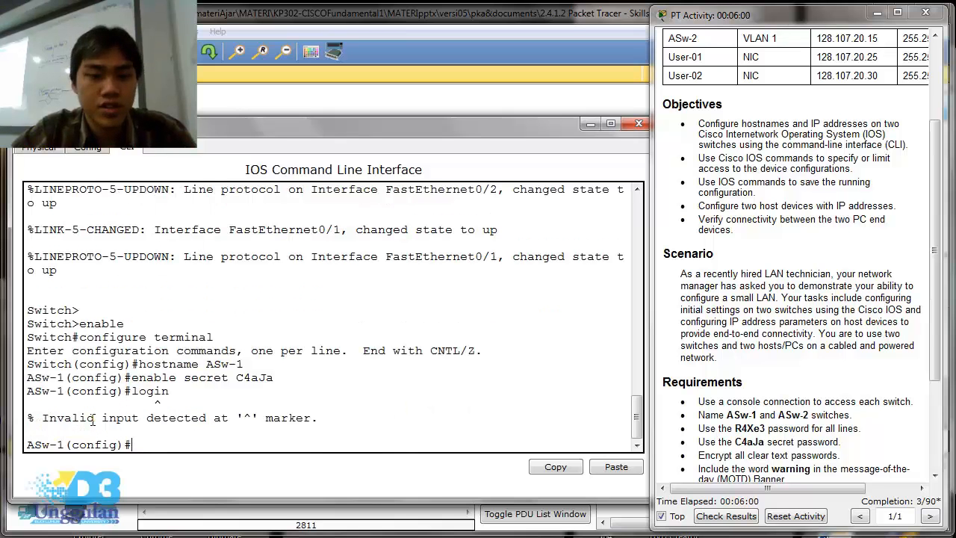
- Set the required line password on ASw-1's VTY lines 0 to 4, enable login and return to global configuration mode
text(line)
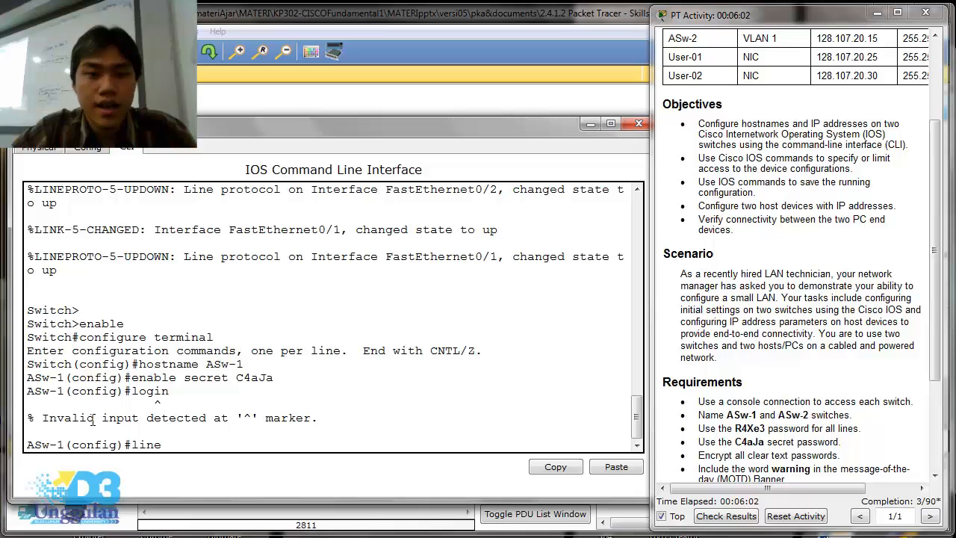
text( vty)
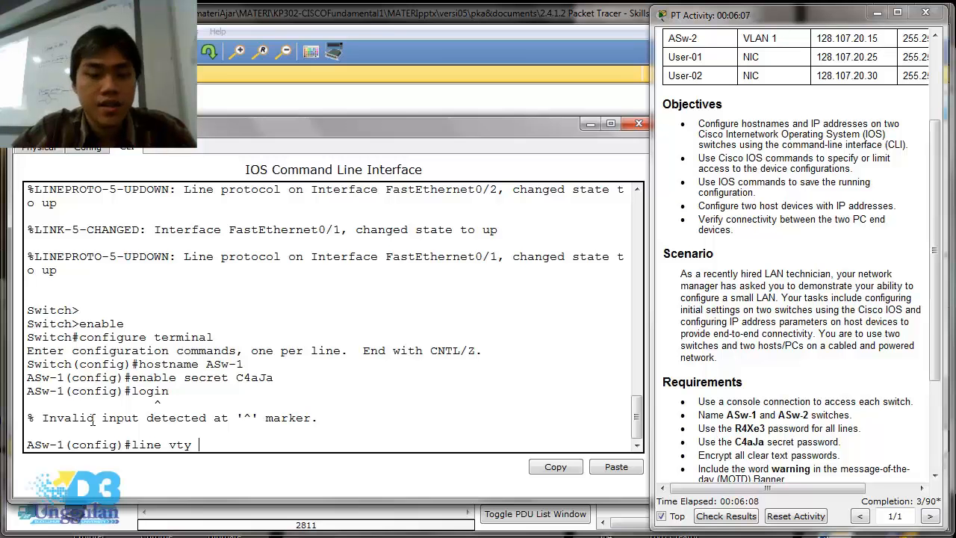
text( 0 4)
key(Return)
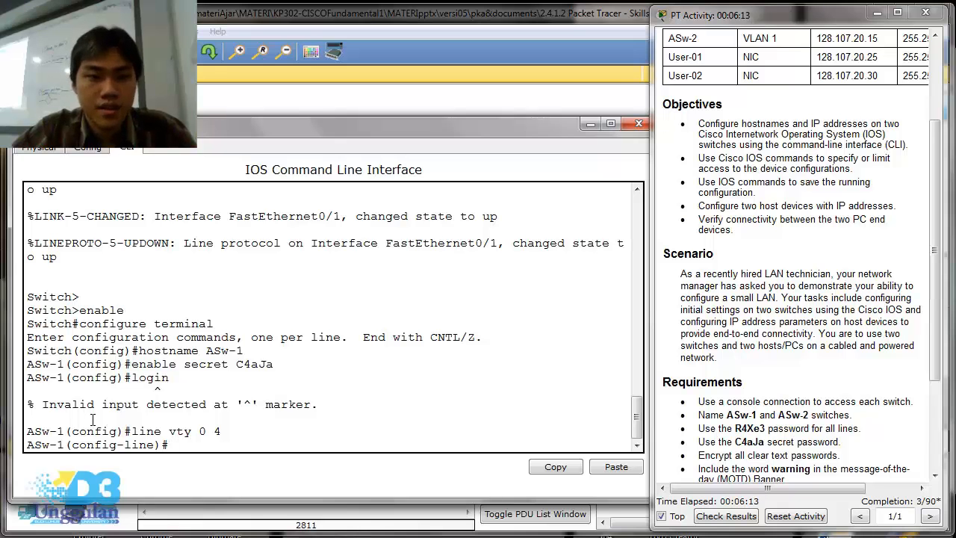
text(password )
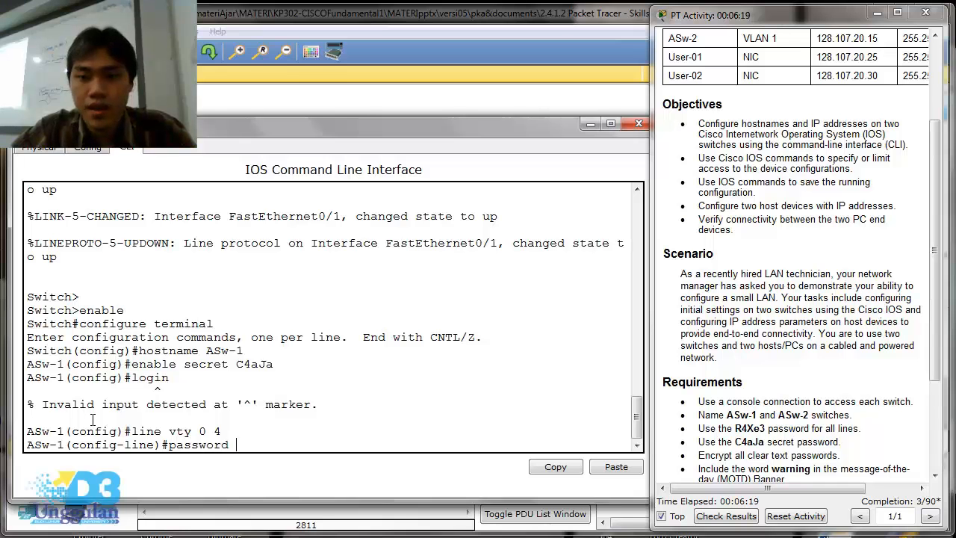
text(R)
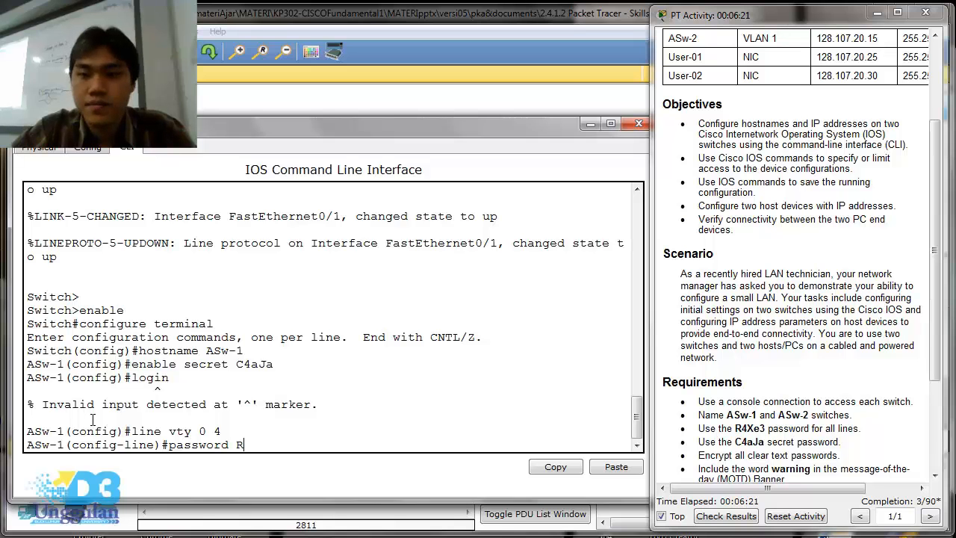
text(4)
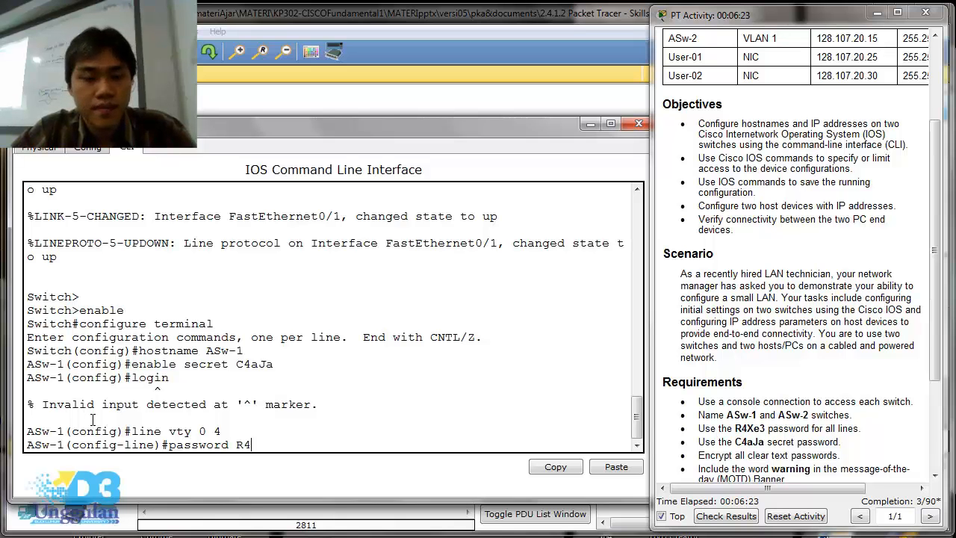
text(Xe3)
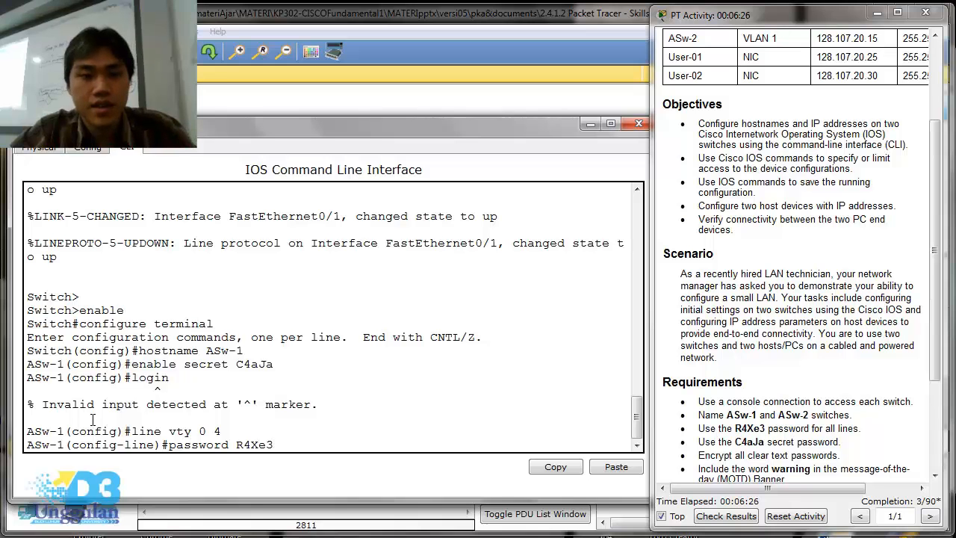
key(Return)
text(login)
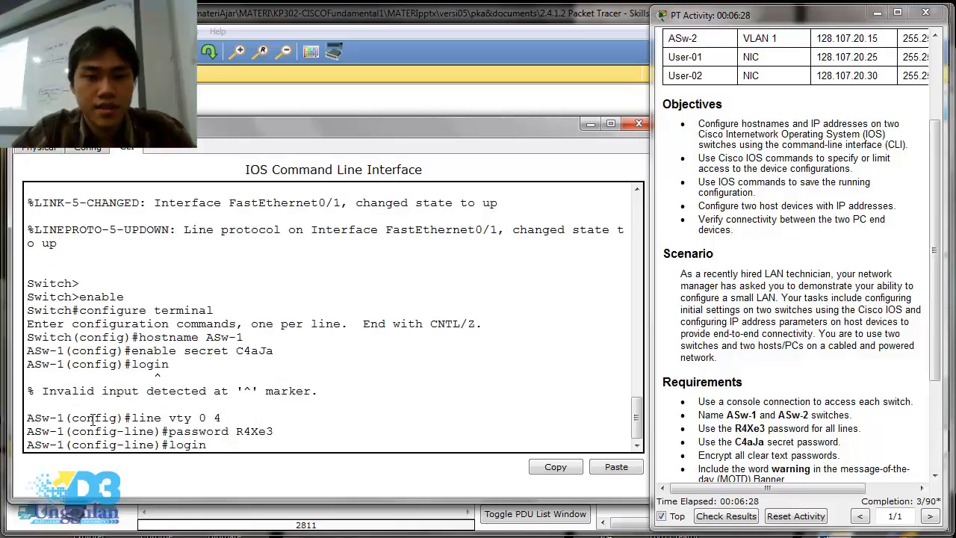
key(Return)
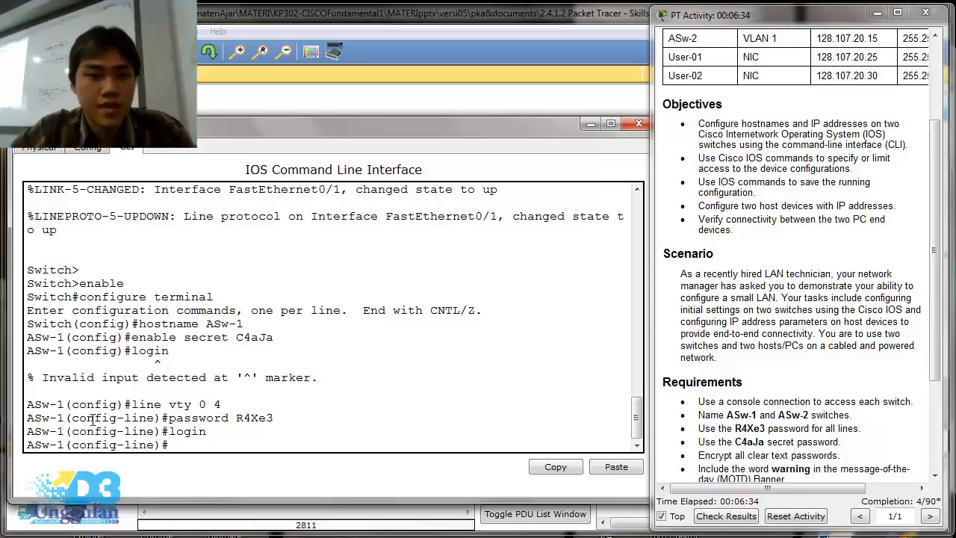
text(exit)
key(Return)
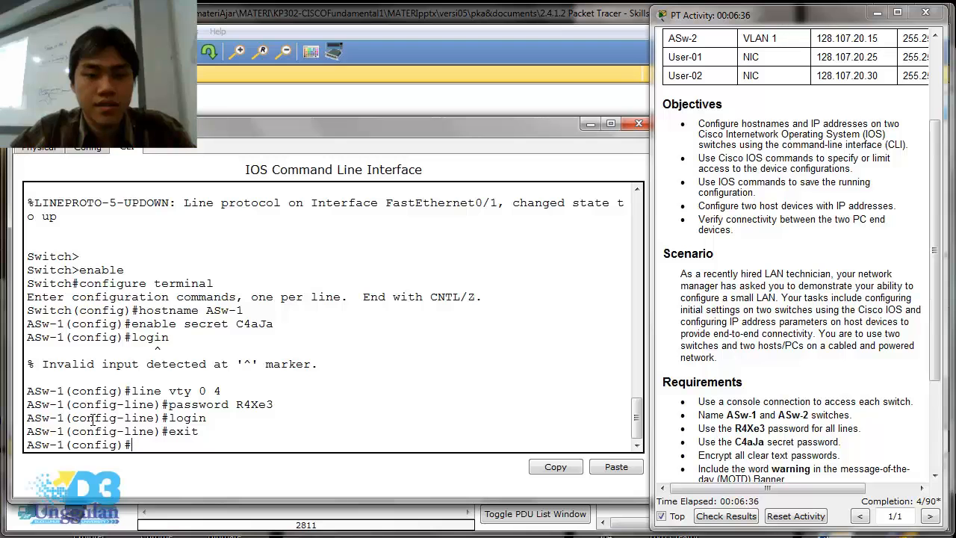
text(p)
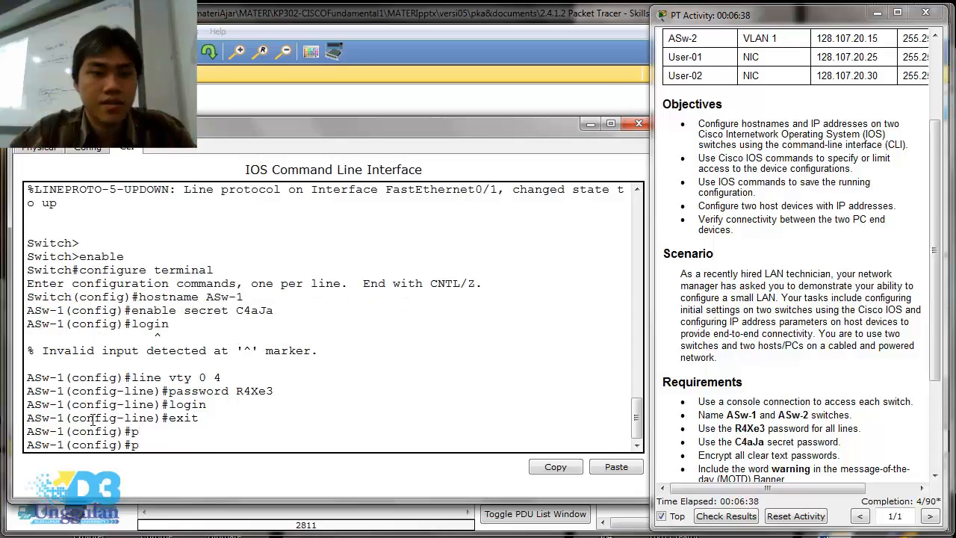
text(?)
key(BackSpace)
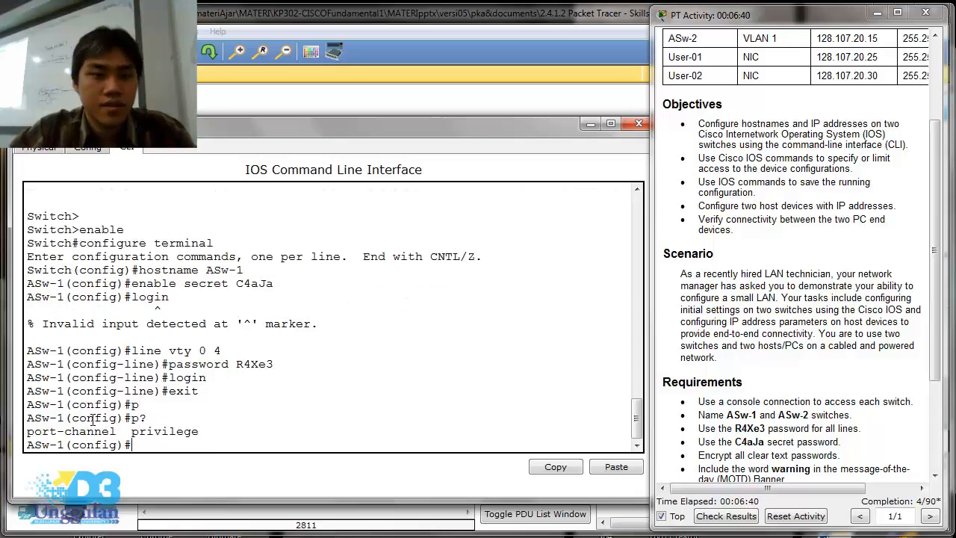
text(en)
key(Tab)
key(BackSpace)
key(BackSpace)
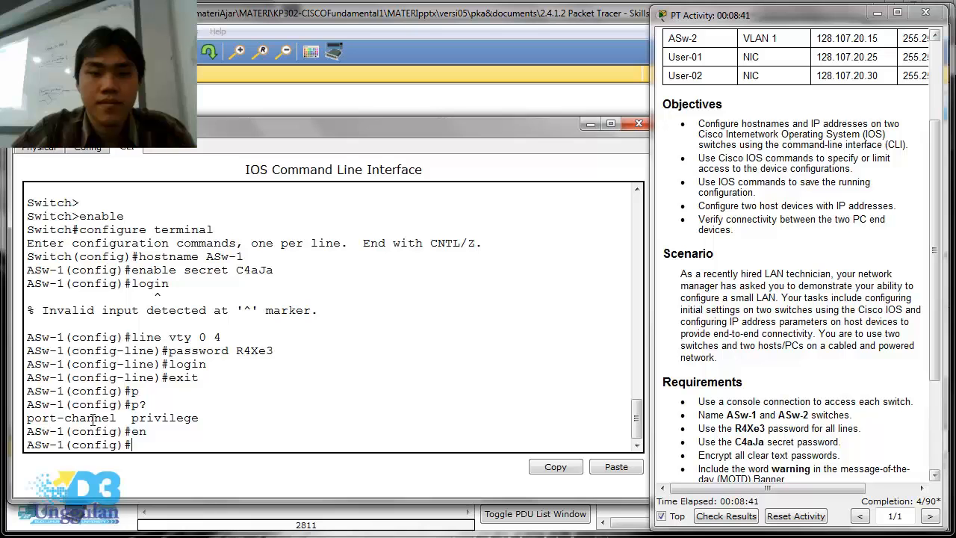
- Encrypt ASw-1's clear text passwords with the service password-encryption command
text(ser)
key(Tab)
text(pas)
key(Tab)
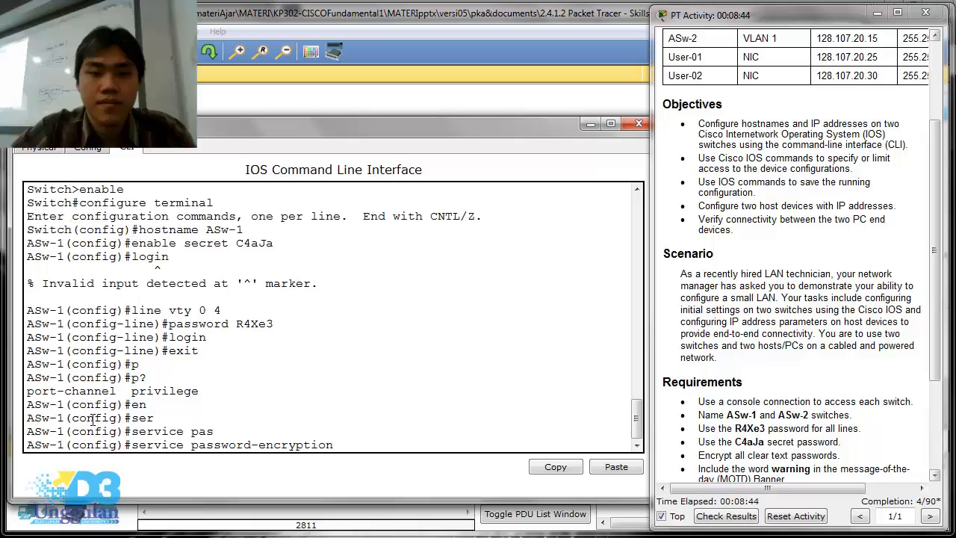
key(Return)
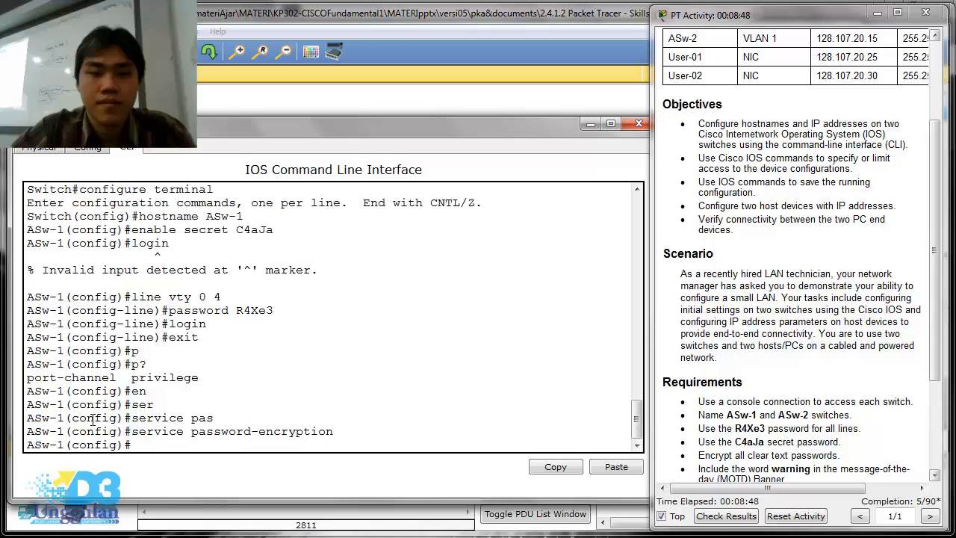
- Set ASw-1's message-of-the-day banner to "warning only administrators", using # as the delimiter
text(banner motd#)
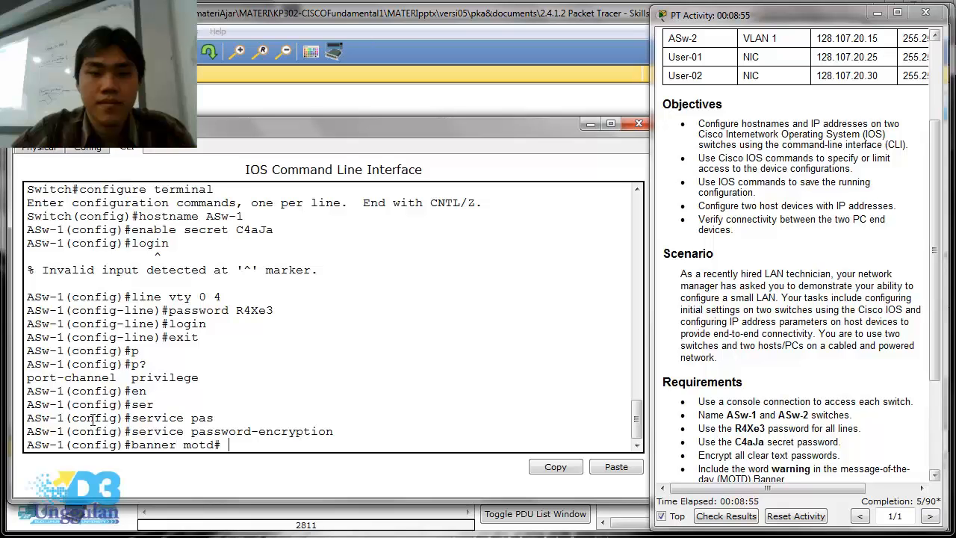
text( warning only adminis)
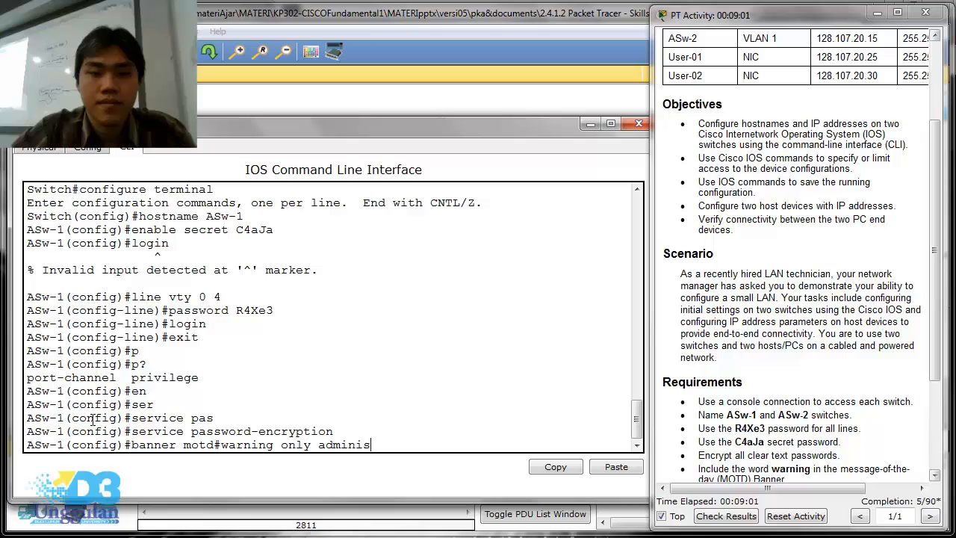
text(trators#)
key(Return)
key(Up)
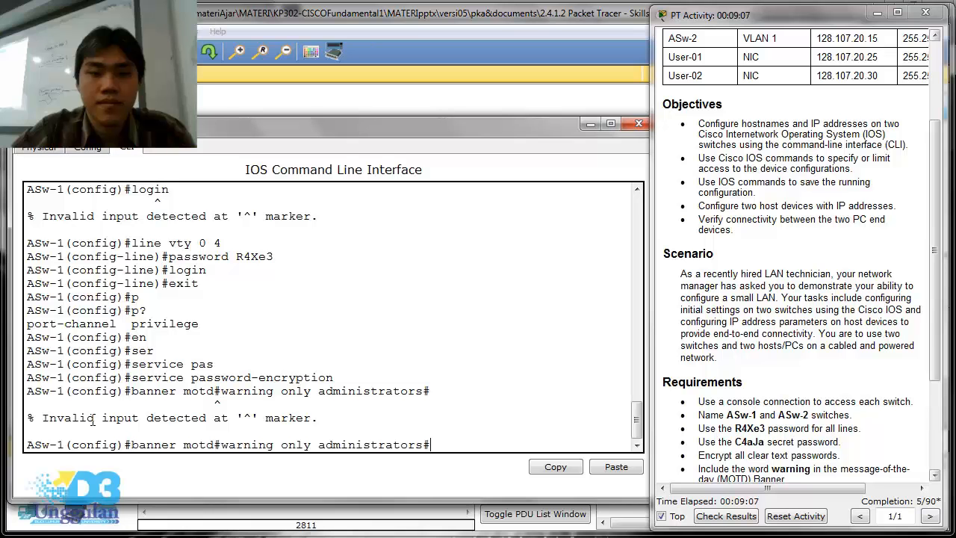
key(Left)
key(Left)
key(Left)
key(Left)
key(Left)
key(Left)
key(Left)
key(Left)
key(Left)
key(Left)
key(Left)
key(Left)
key(Left)
key(Left)
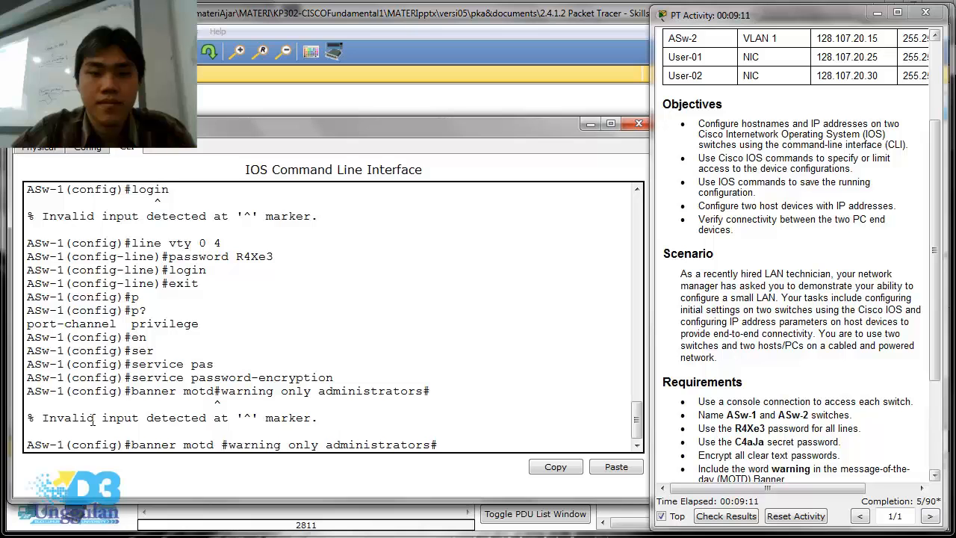
key(Return)
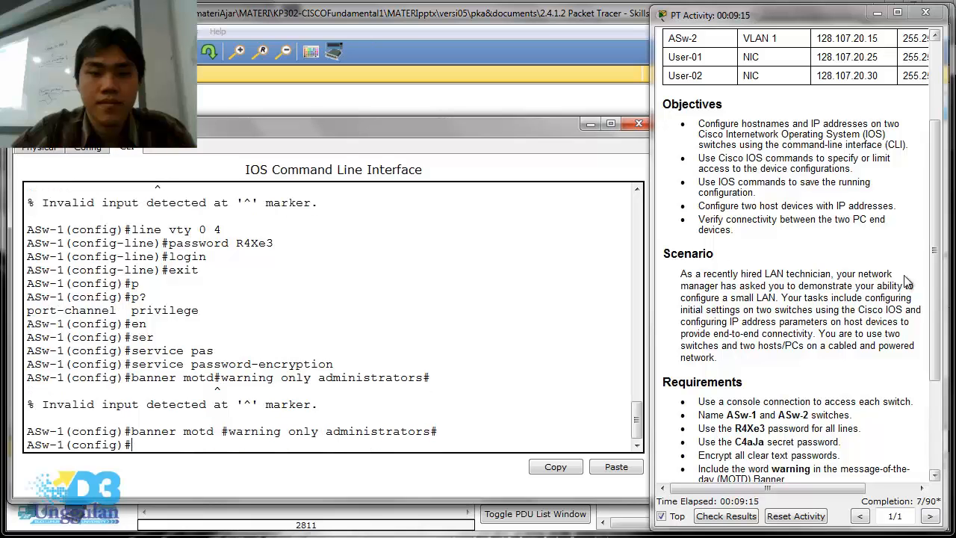
- Check the remaining requirements and the addressing table, and enter interface configuration mode for VLAN 1 on ASw-1
drag(943, 288, 939, 367)
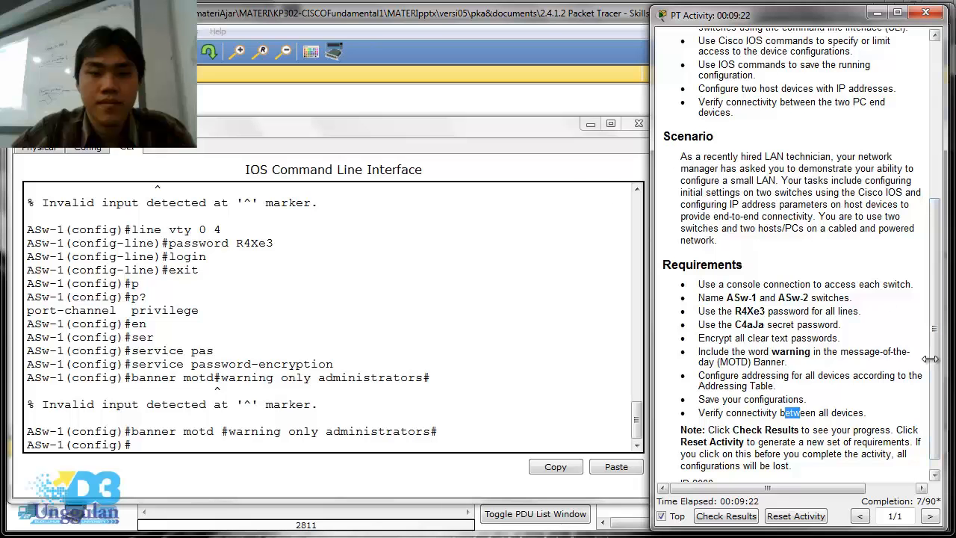
scroll(930, 360, up, 5)
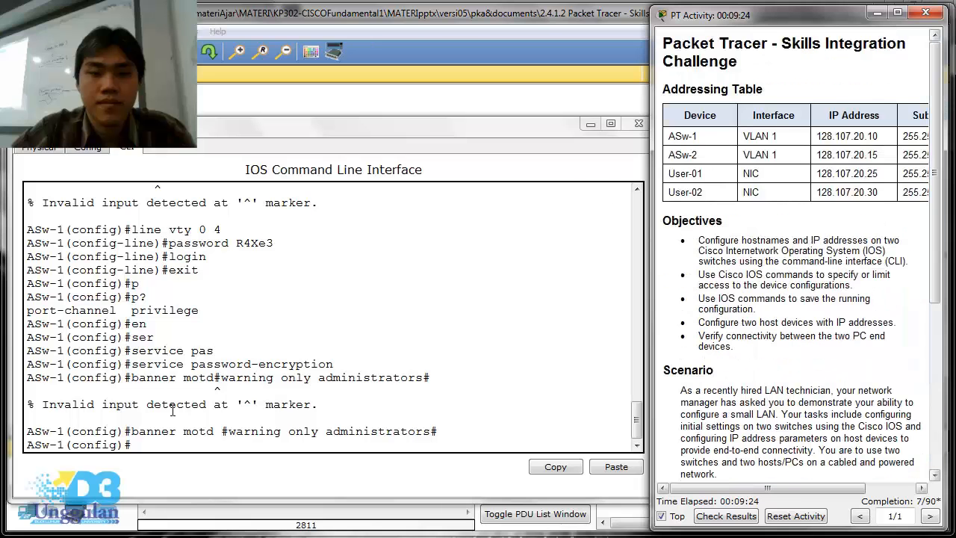
click(185, 445)
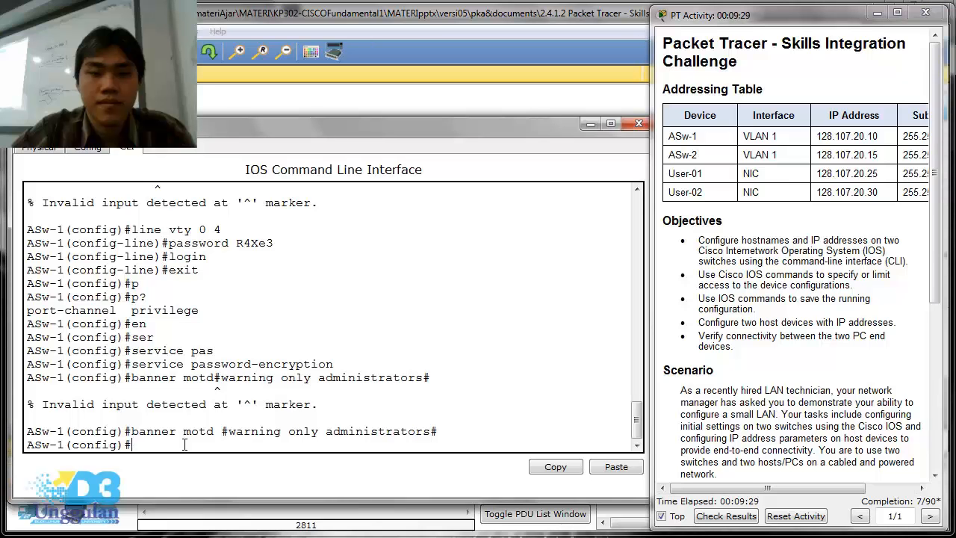
text(interface)
text( clan)
key(BackSpace)
key(BackSpace)
key(BackSpace)
key(BackSpace)
text(vlan 1)
key(Return)
- Assign ASw-1's VLAN 1 interface the IP address 128.107.20.10 with subnet mask 255.255.255.0
text(ip ass)
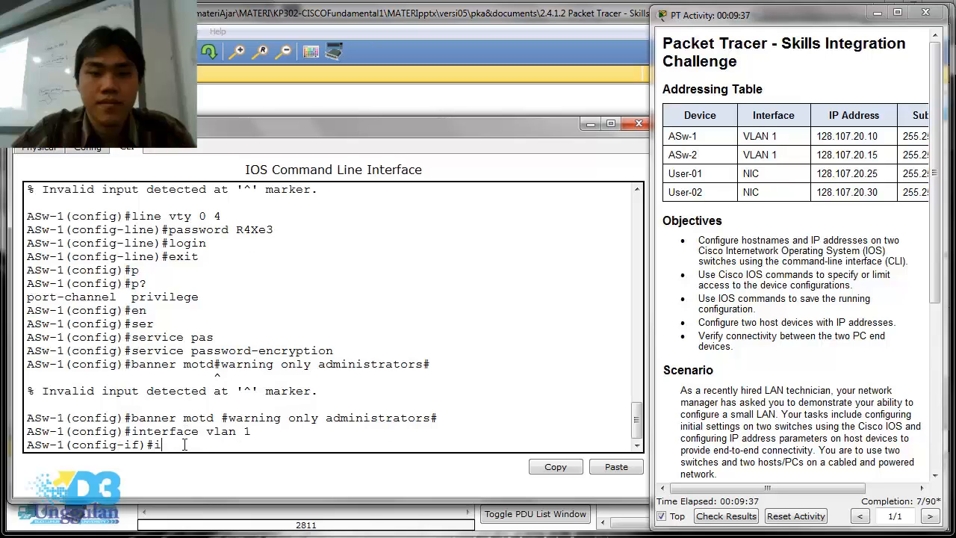
key(BackSpace)
key(BackSpace)
text(ddress 128)
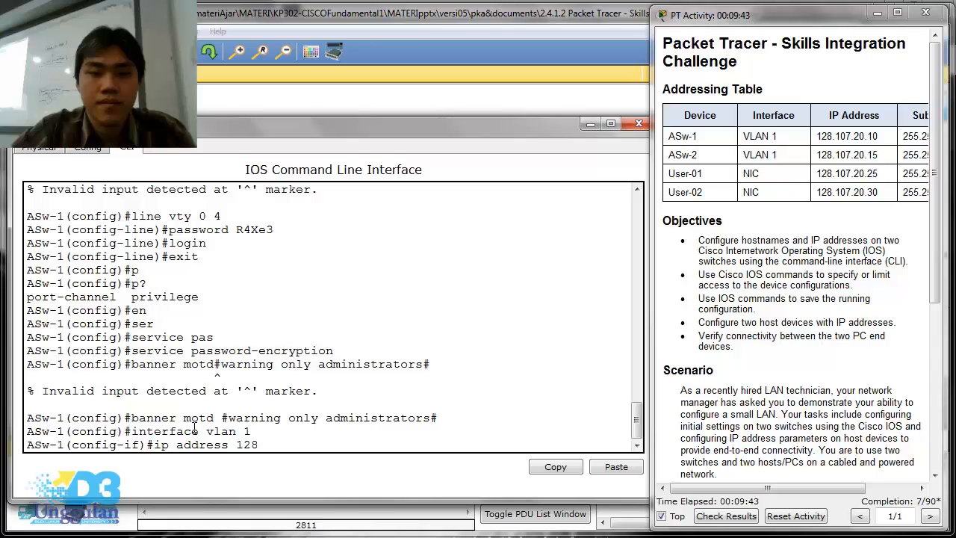
text(.107.20.10 255.255.255.)
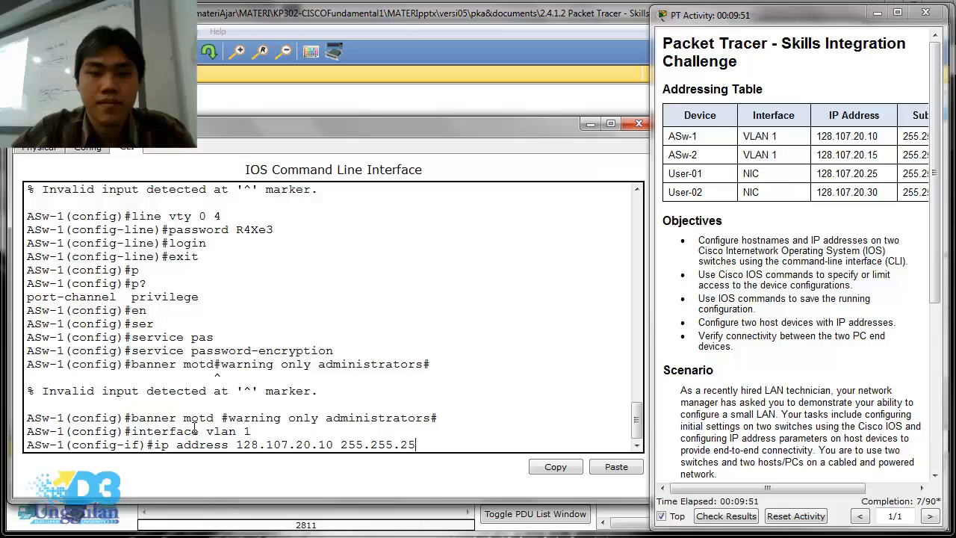
text(0)
key(Return)
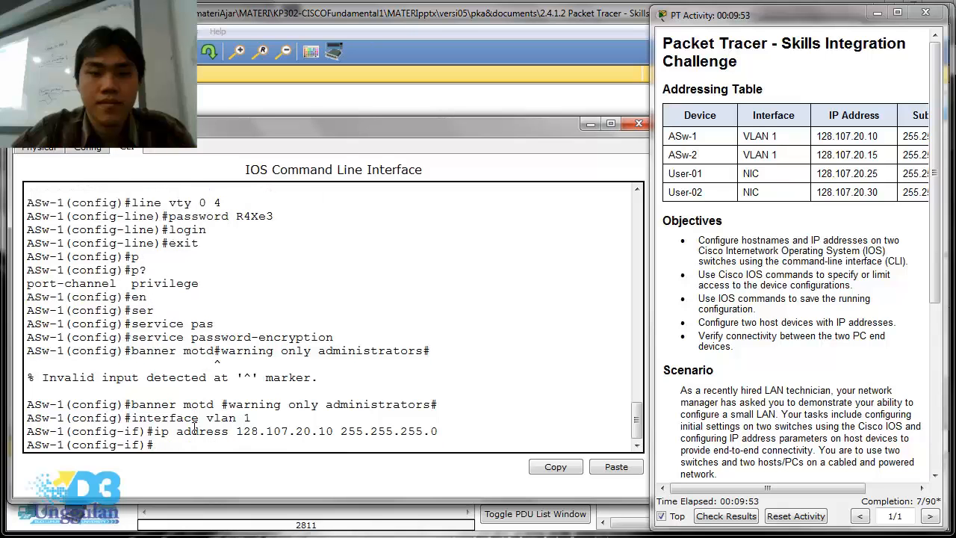
- Activate the VLAN 1 interface on ASw-1 with the no shutdown command
text(no shutdow)
text(n)
key(Return)
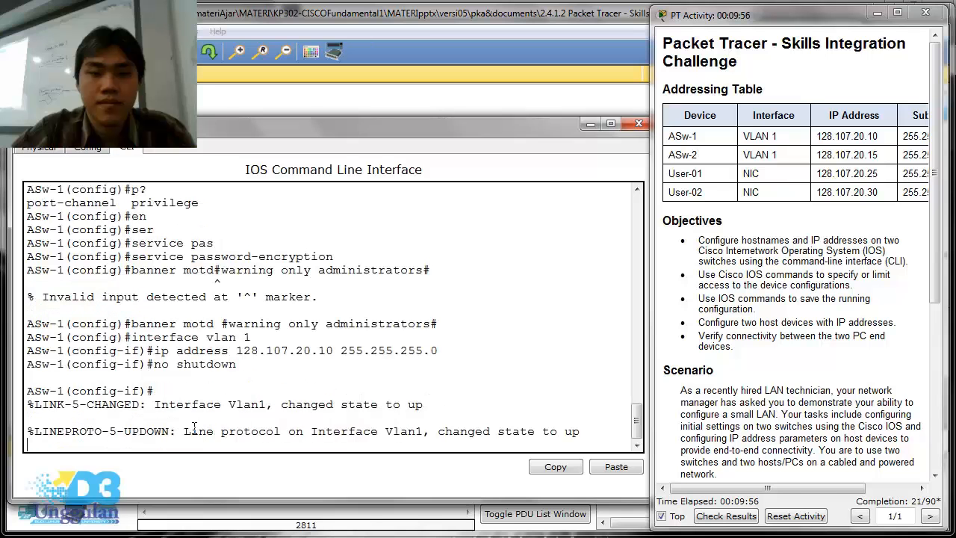
- Review the remaining requirements, put ASw-1's console aside, and open ASw-2's command line in an enlarged window
key(Return)
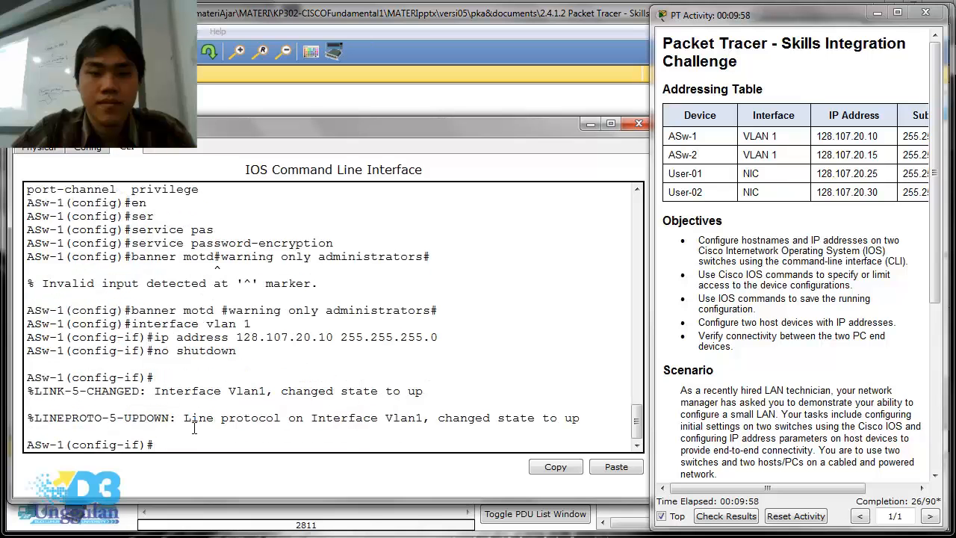
key(Return)
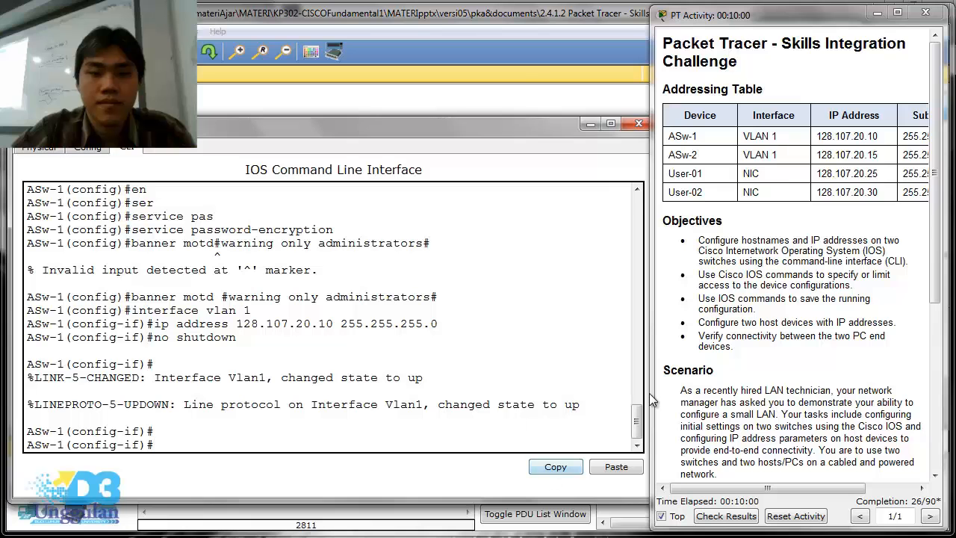
drag(938, 183, 945, 359)
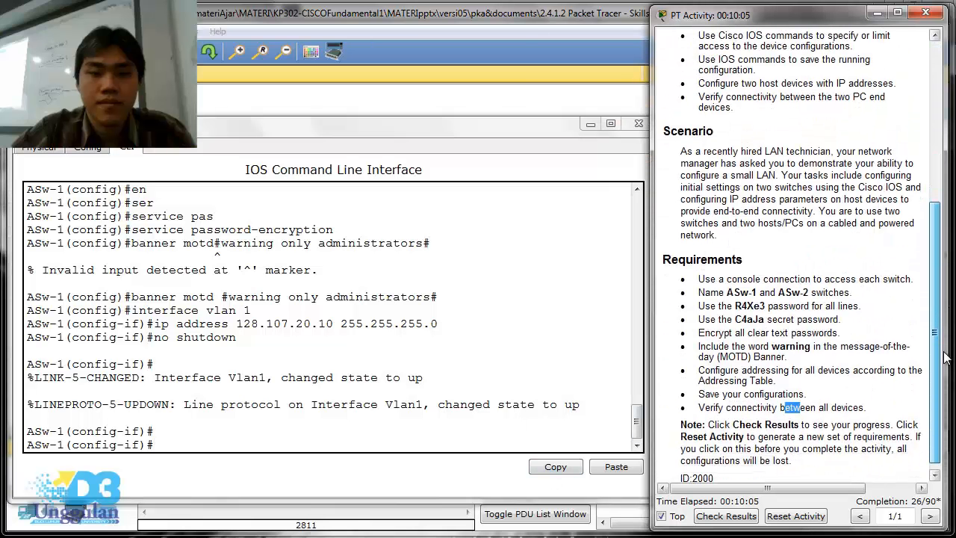
click(594, 123)
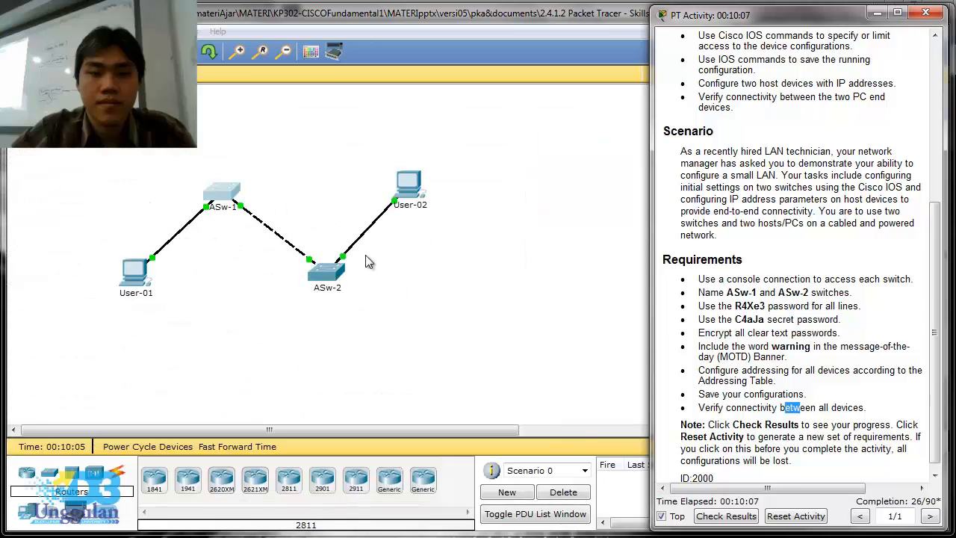
click(333, 274)
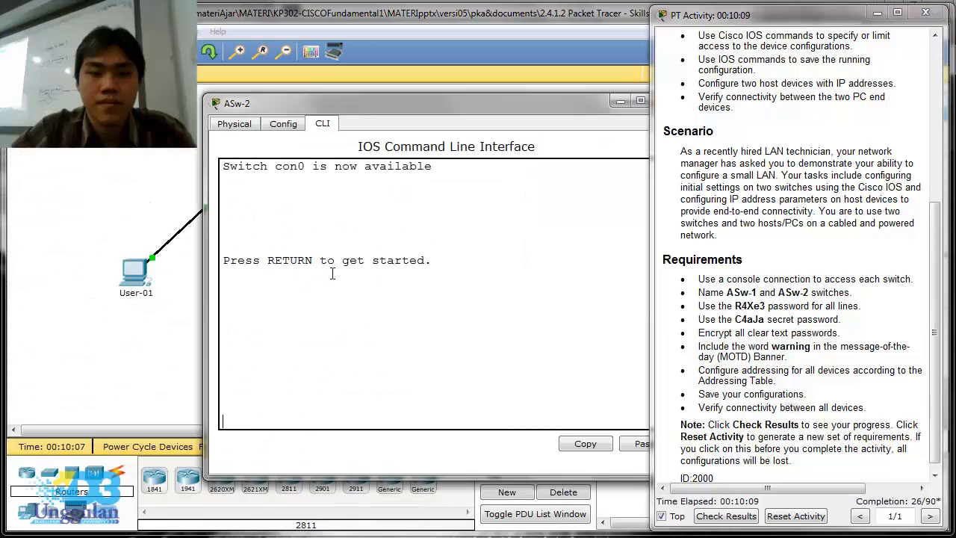
drag(372, 104, 172, 148)
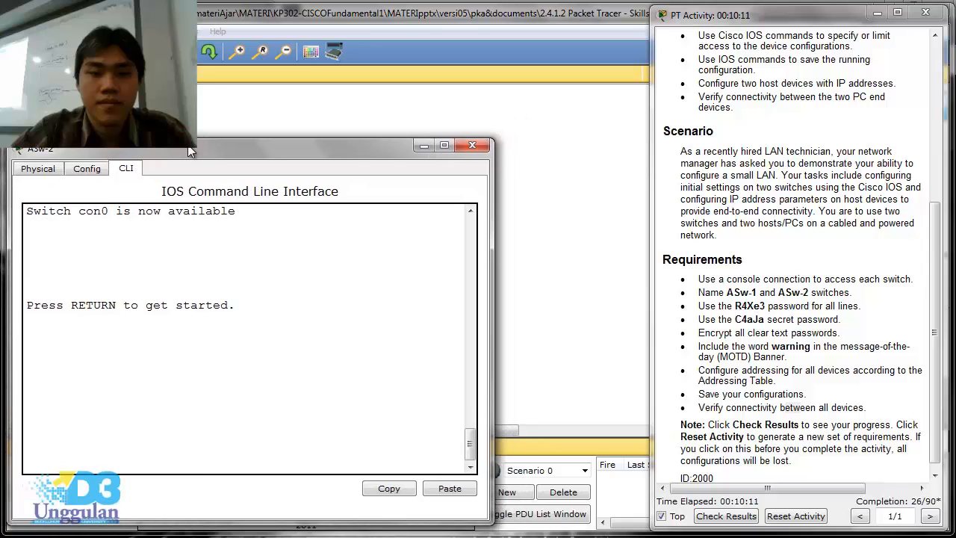
drag(493, 176, 639, 187)
click(363, 292)
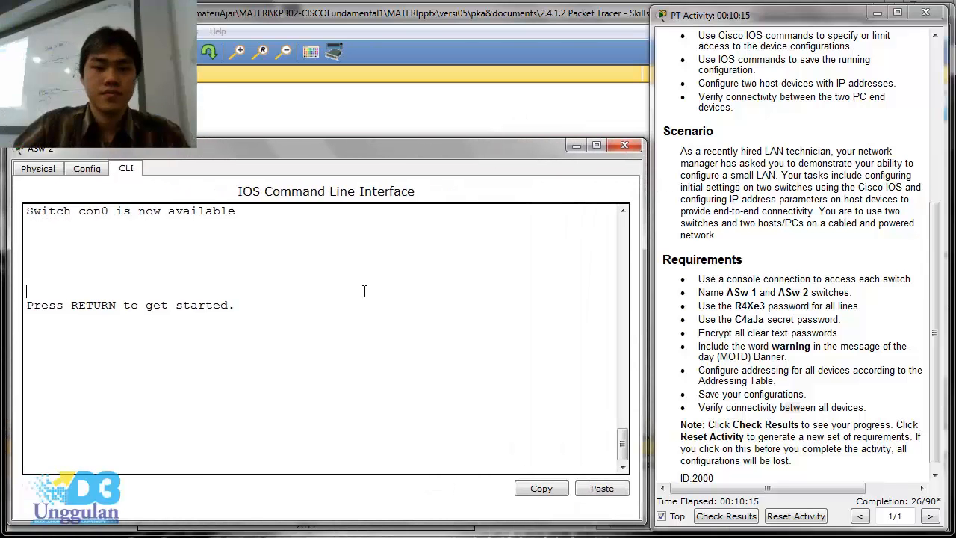
- Start the console session on ASw-2 and enter privileged EXEC mode followed by global configuration mode
key(Return)
text(ena)
key(Return)
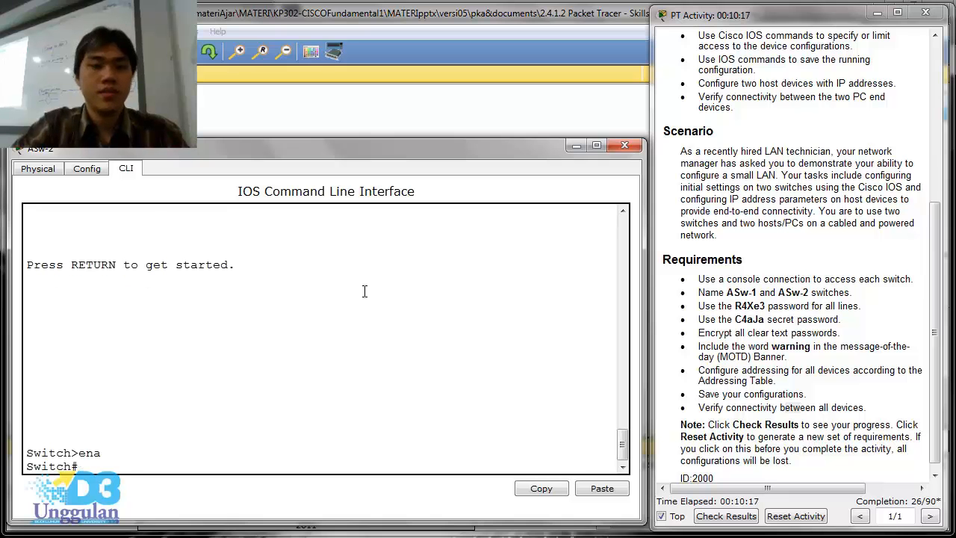
text(conf t)
key(Return)
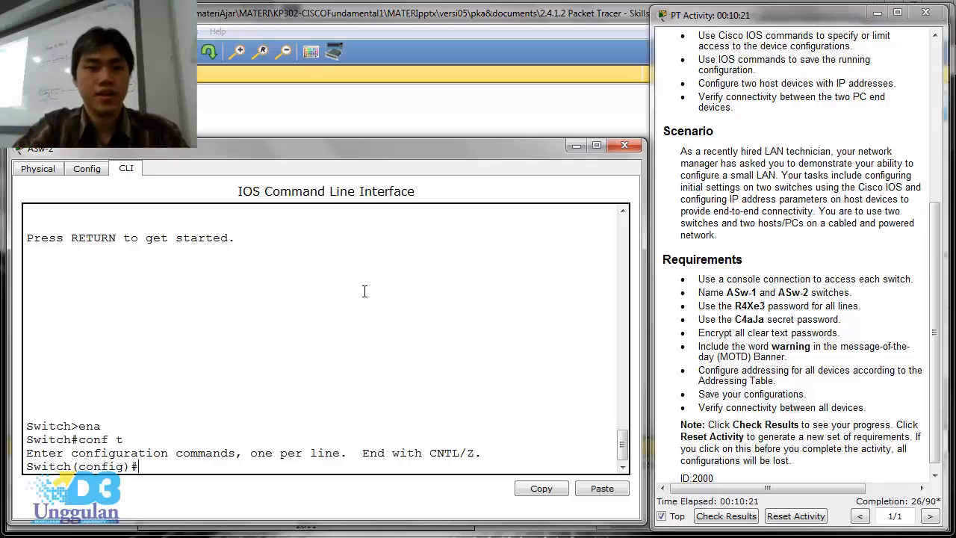
- Set the second switch's hostname to ASw-2
text(hos)
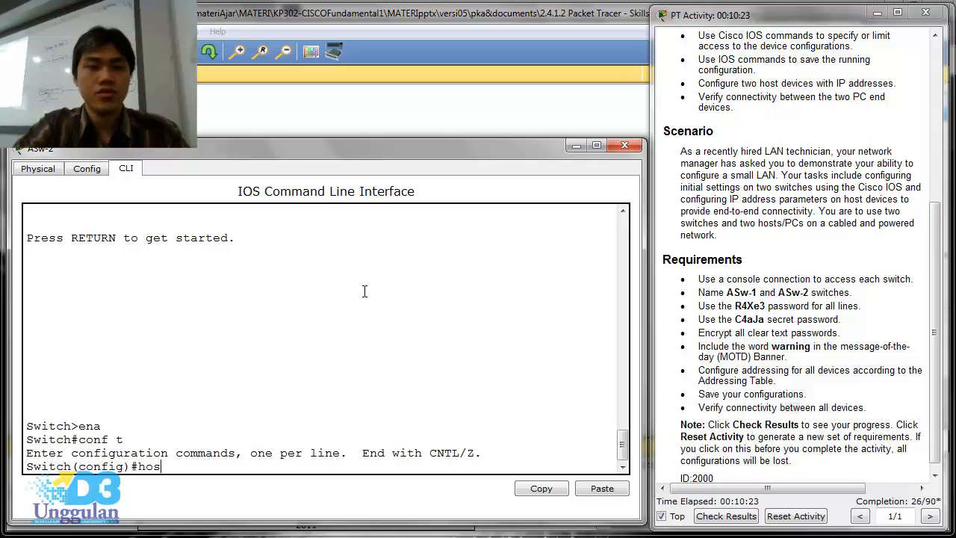
text(tname A)
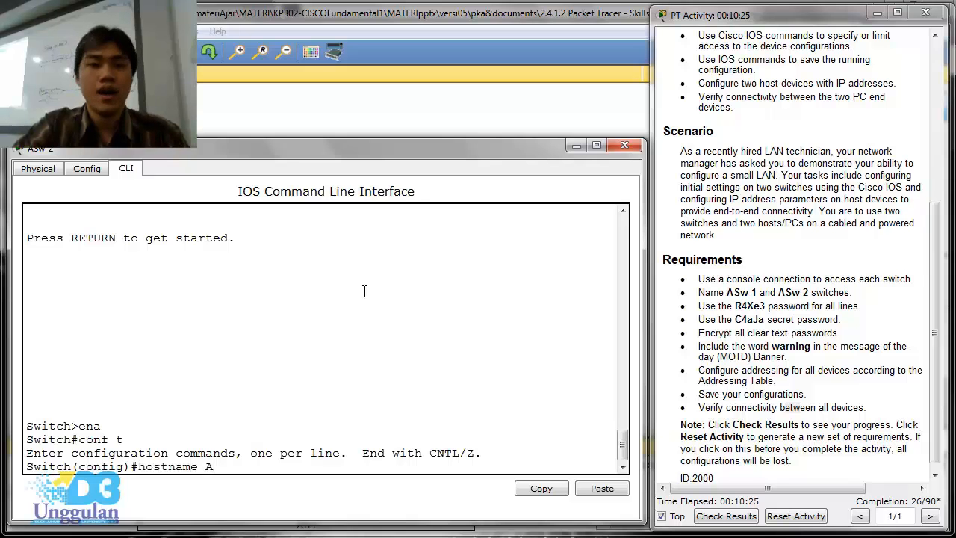
text(Sw)
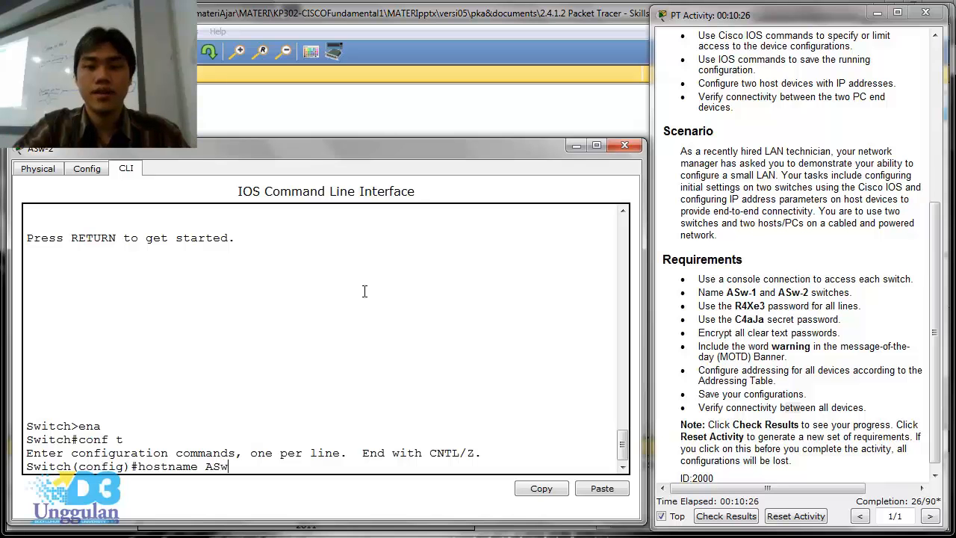
text(-2)
key(Return)
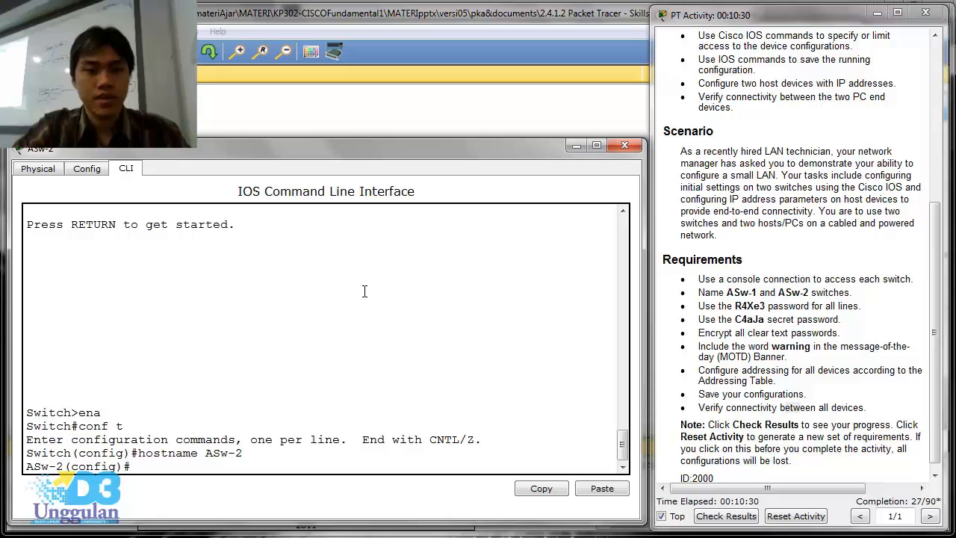
- Encrypt all clear-text passwords on ASw-2 with the service password-encryption command
text(se)
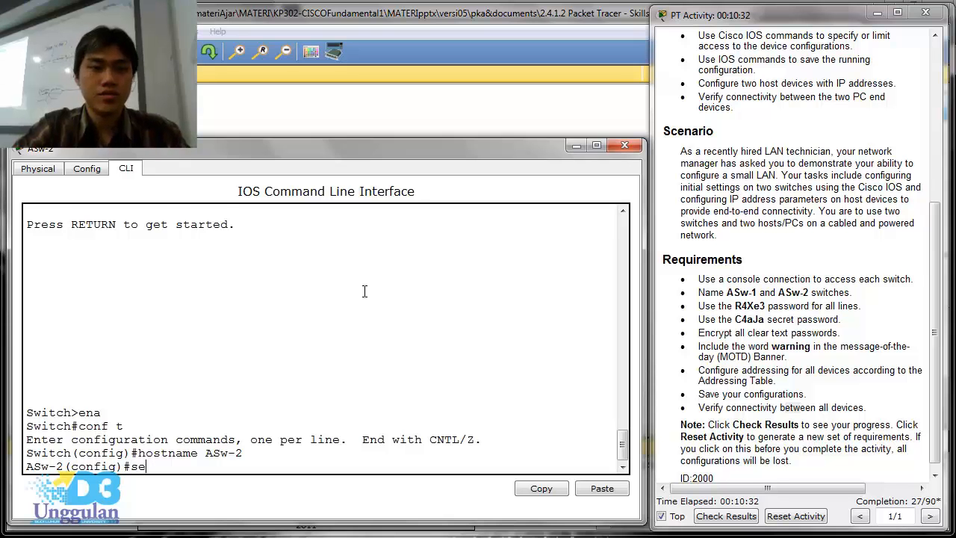
text(rv)
key(Tab)
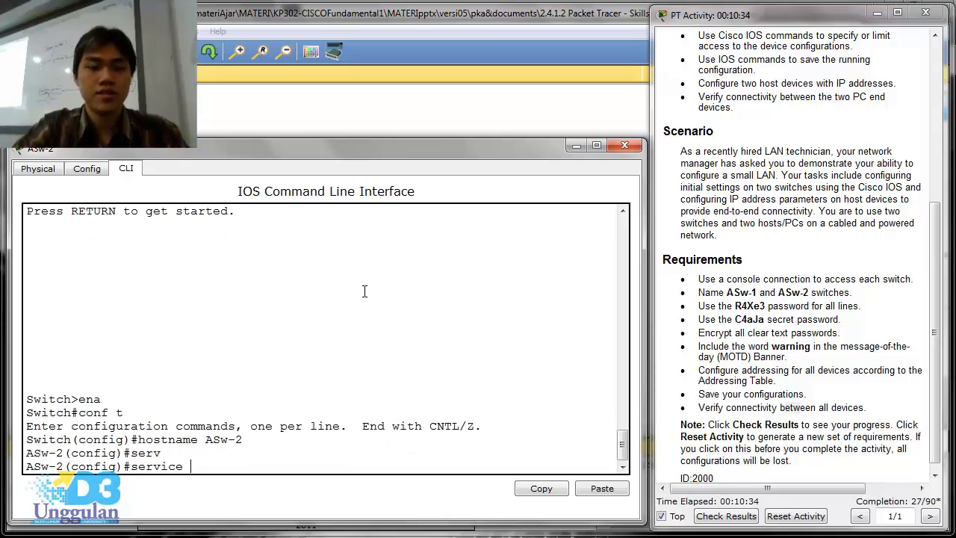
text(pa)
key(Tab)
key(Return)
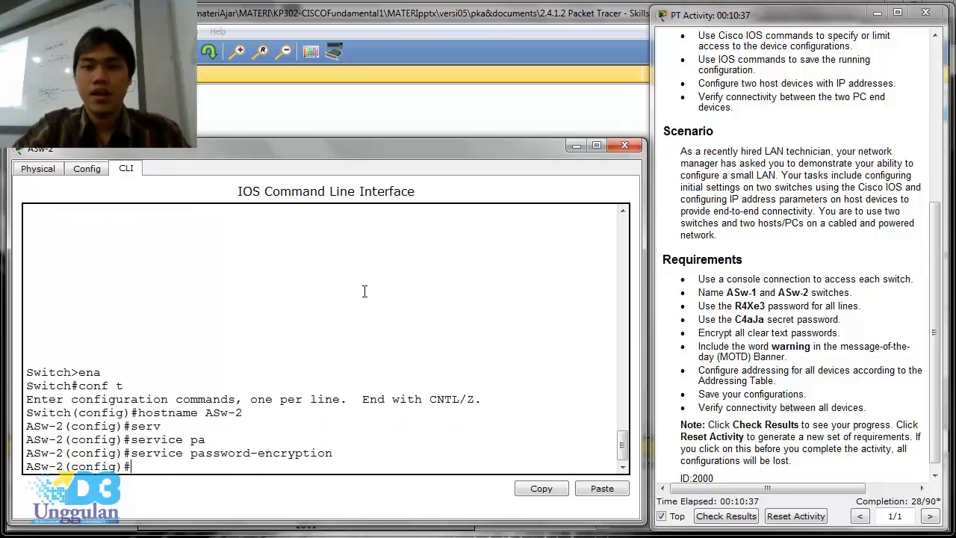
- Set ASw-2's enable secret to the secret password given in the requirements
text(enable se)
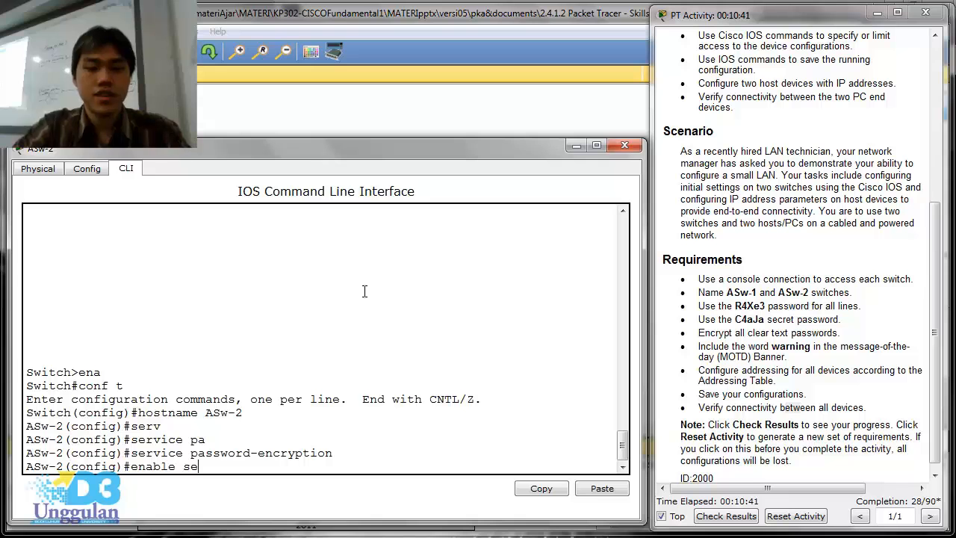
text(cret)
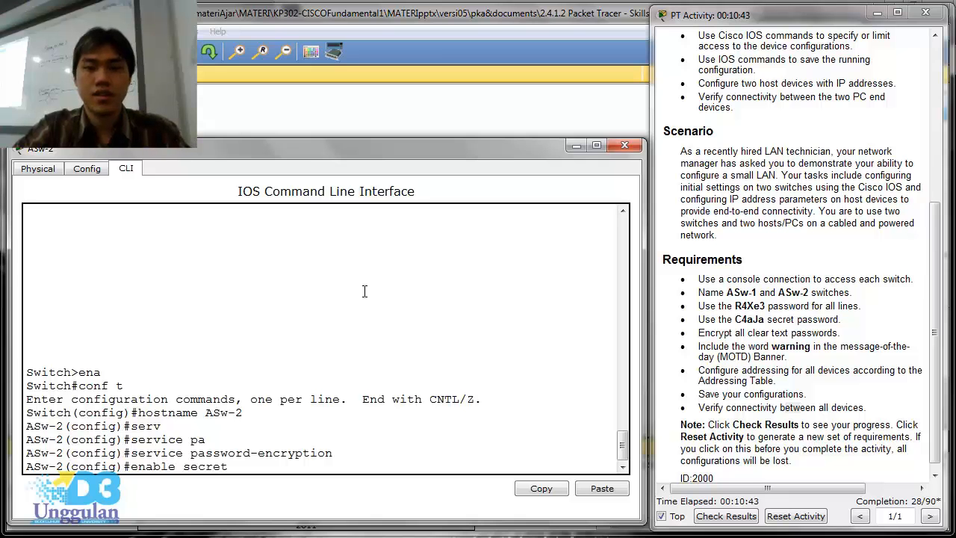
text( C)
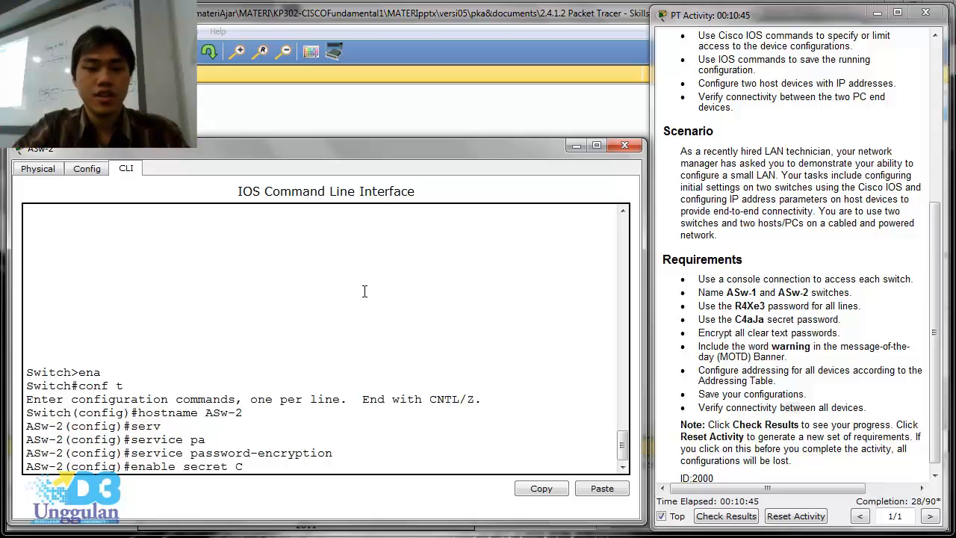
text(4a)
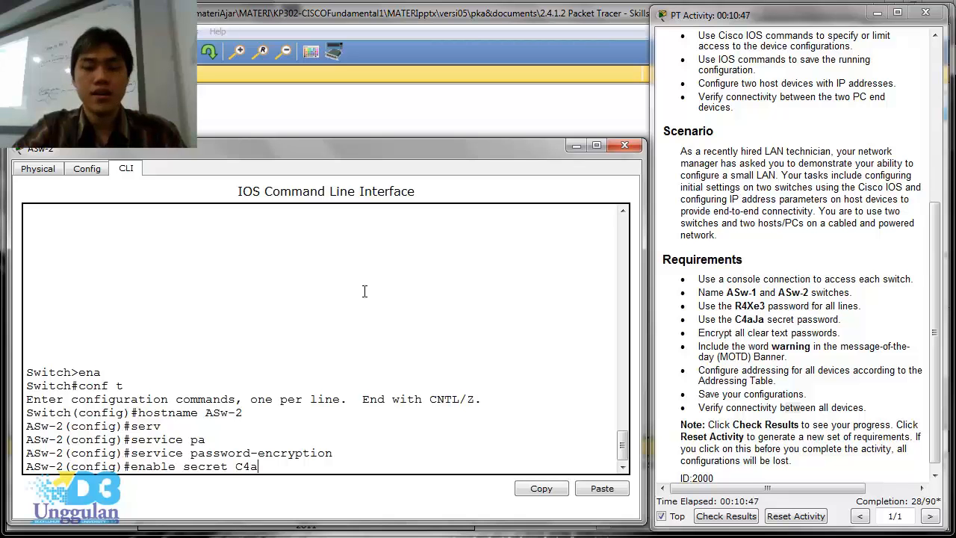
text(Ja)
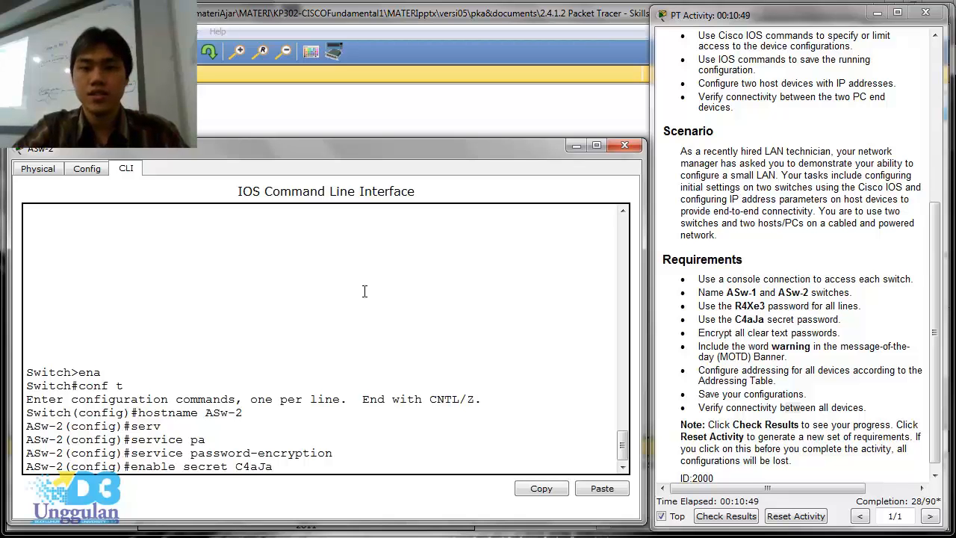
key(Return)
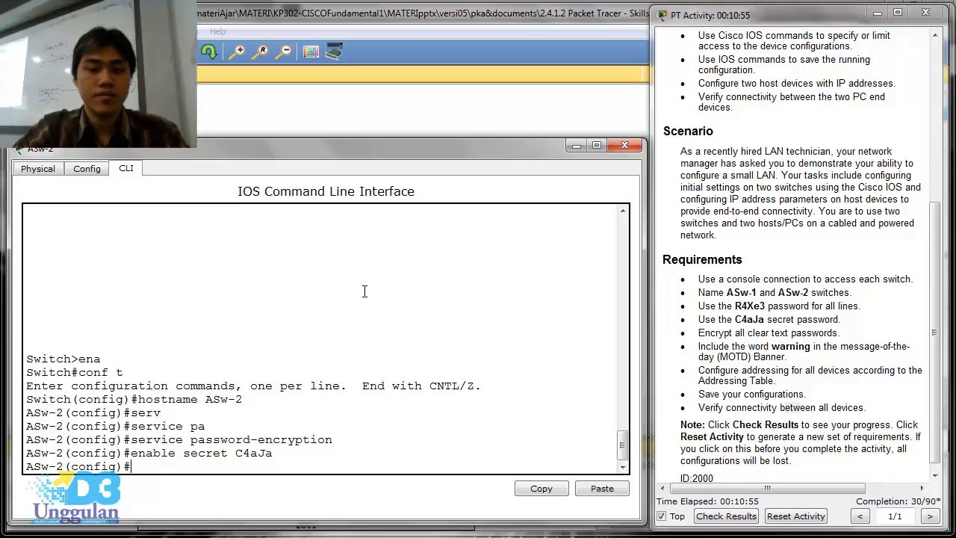
- Configure ASw-2's VTY lines 0 to 4 with the required line password, enable login, and return to global configuration mode
text(line )
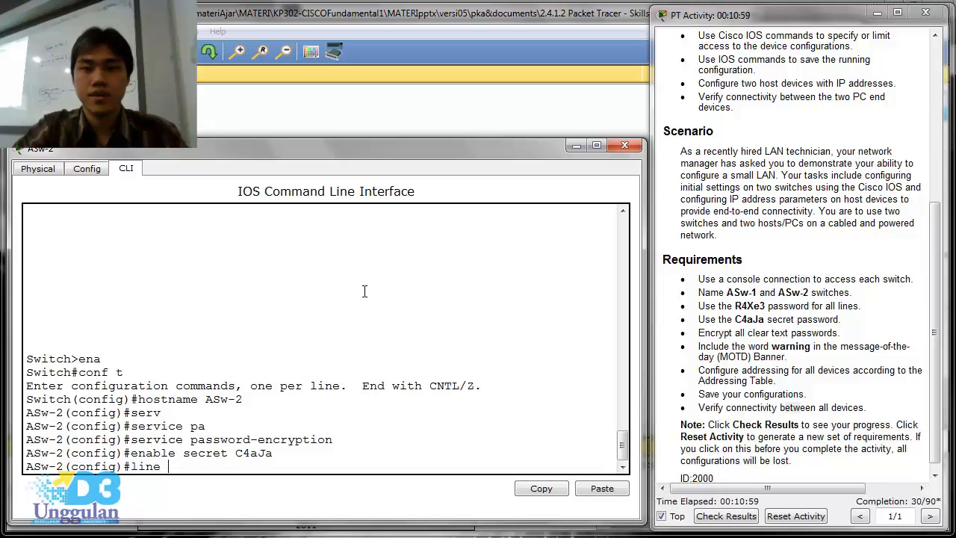
text(vt)
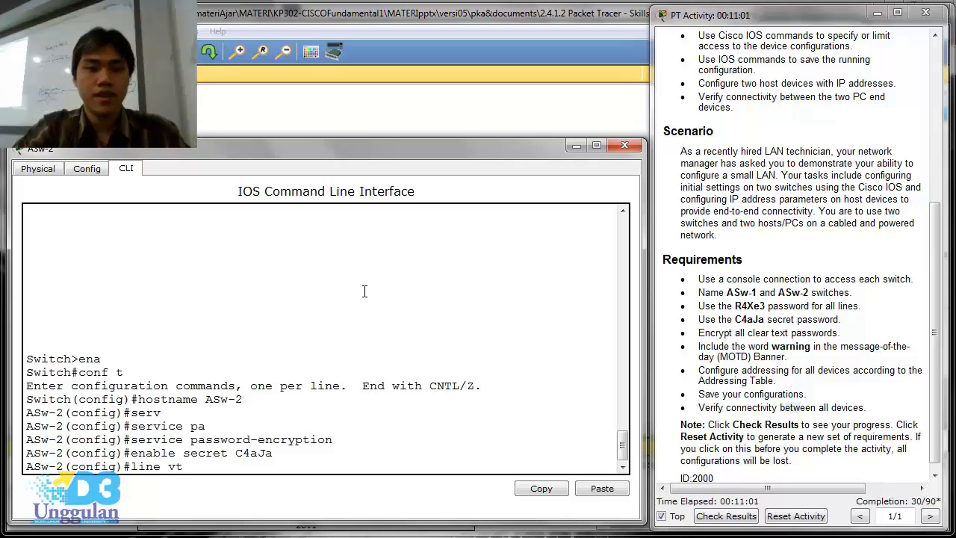
text(y 0 4)
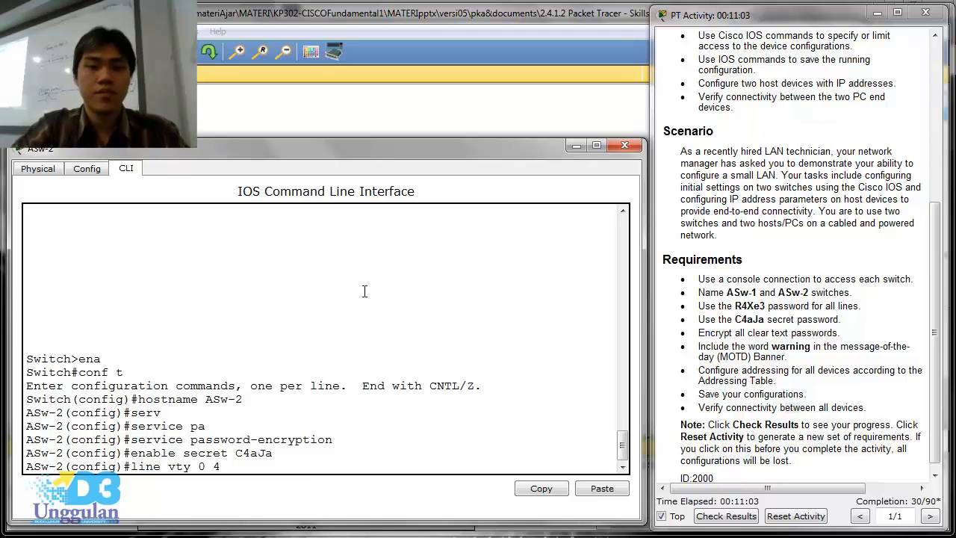
key(Return)
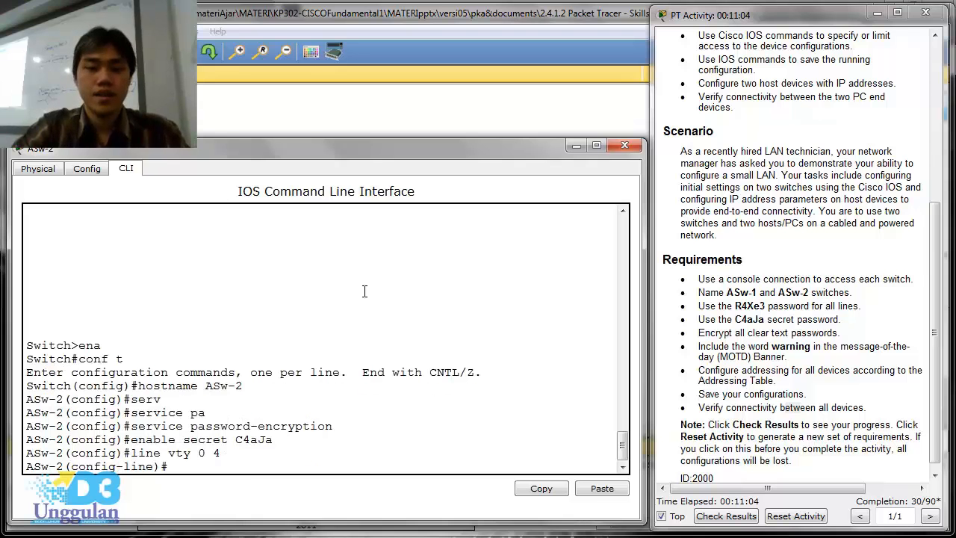
text(password)
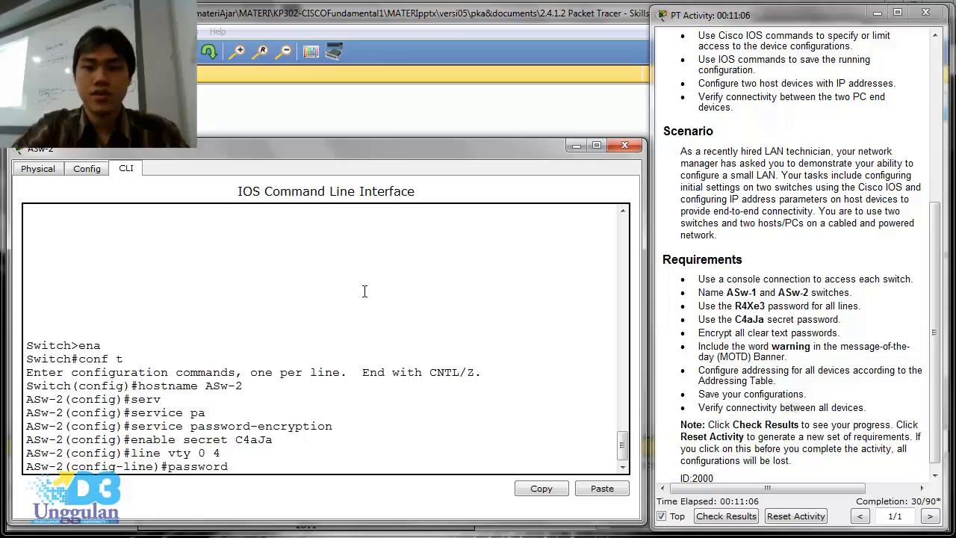
text( R4)
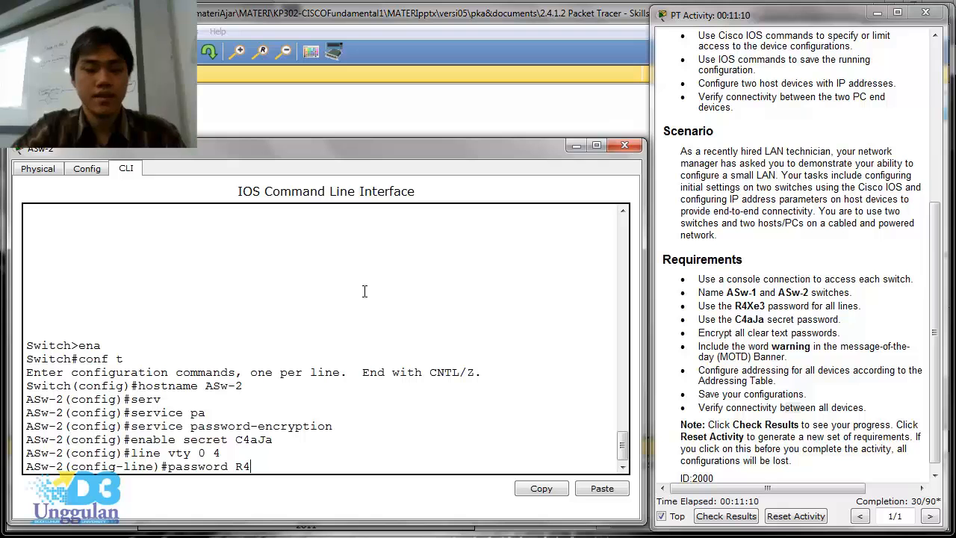
text(Xe)
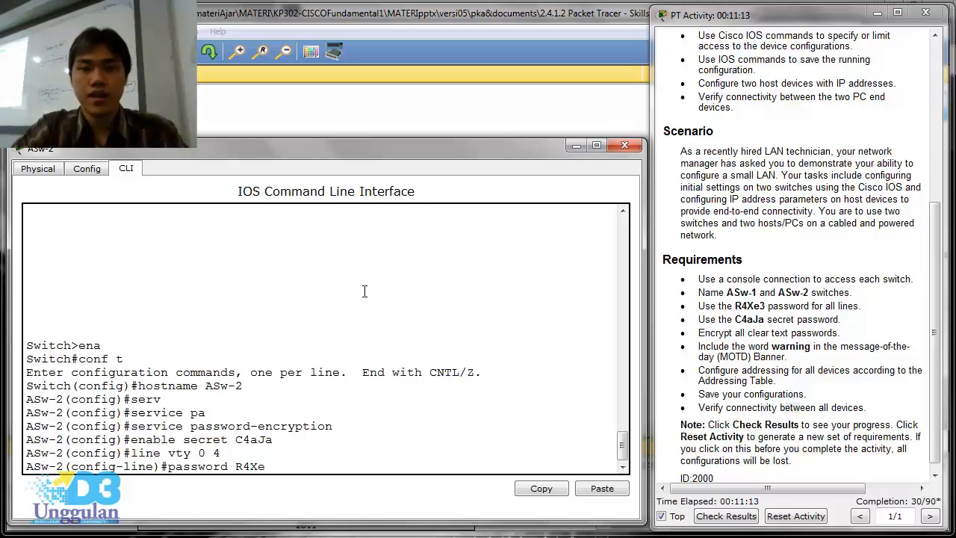
text(3)
key(Return)
text(lo)
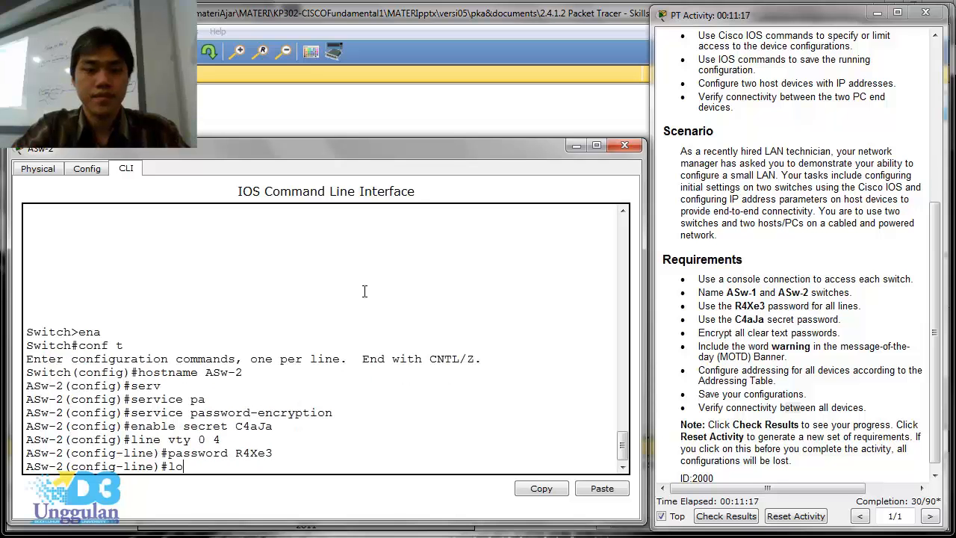
text(gin)
key(Return)
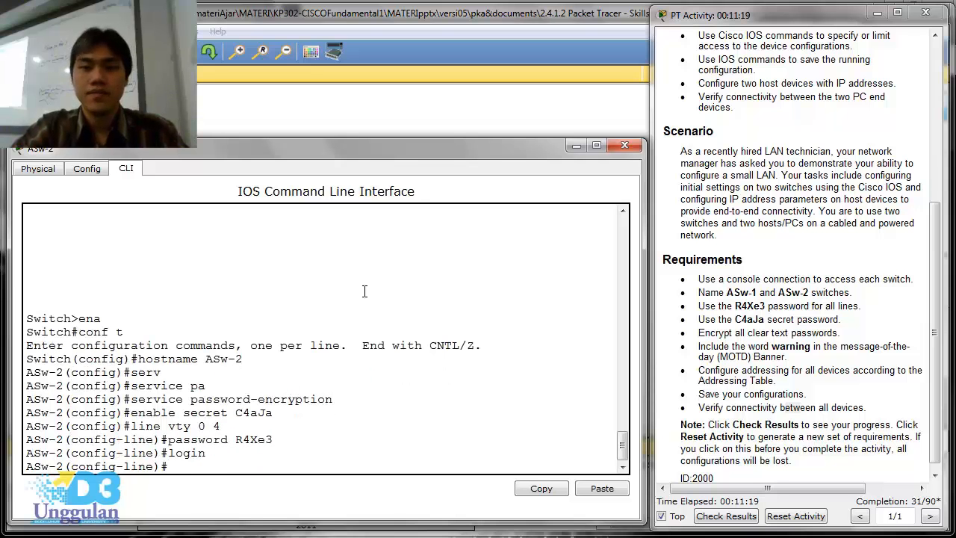
text(exit)
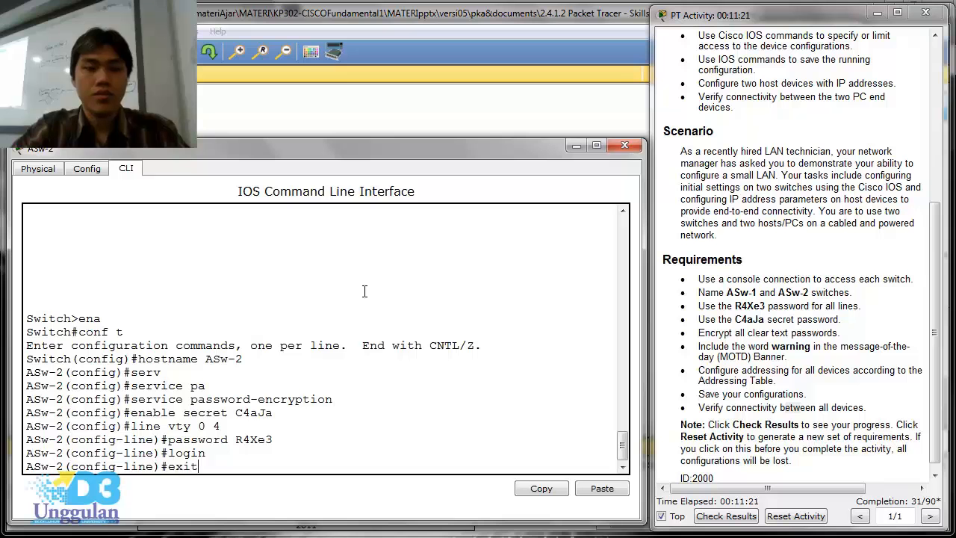
key(Return)
- Set ASw-2's message-of-the-day banner to "warning , administrators use only", using # as the delimiter
text(banner mo)
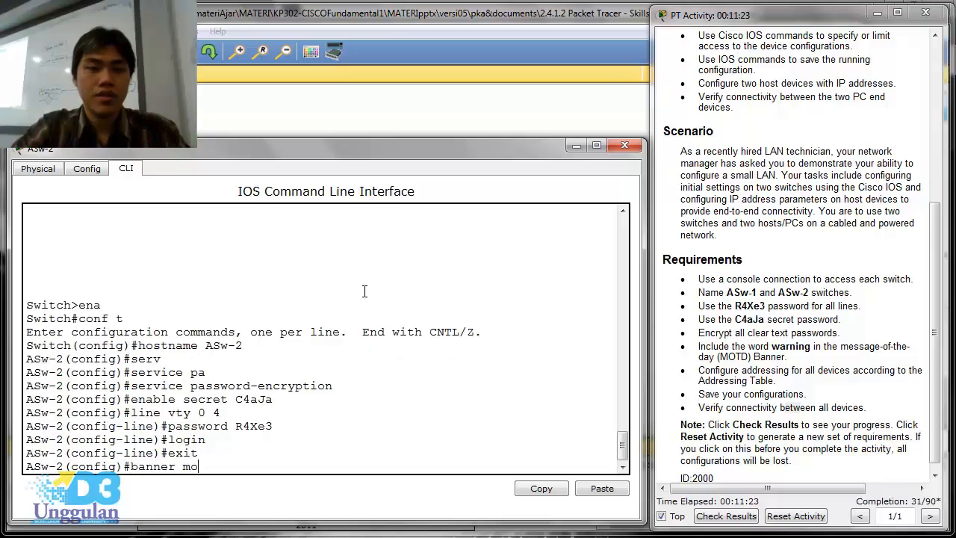
text(td )
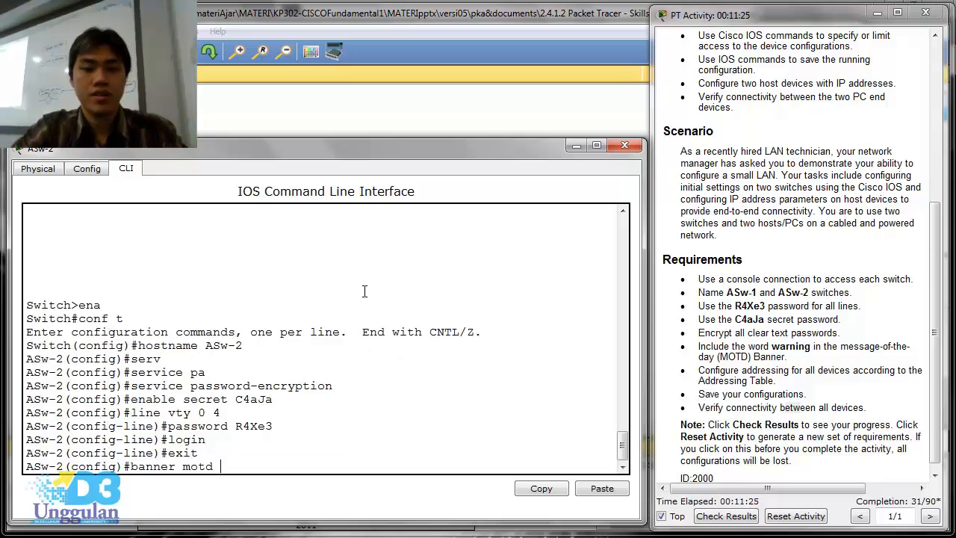
text(#warning)
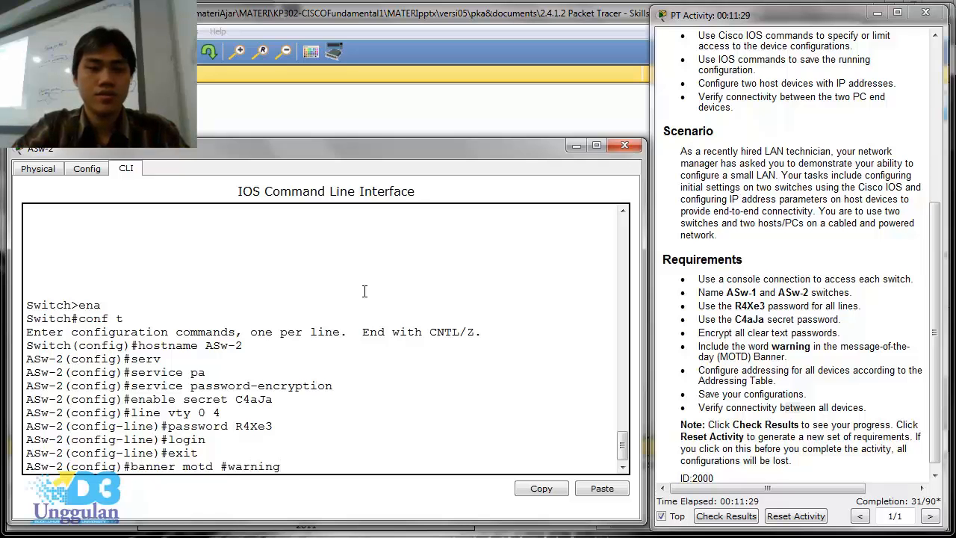
text( , just )
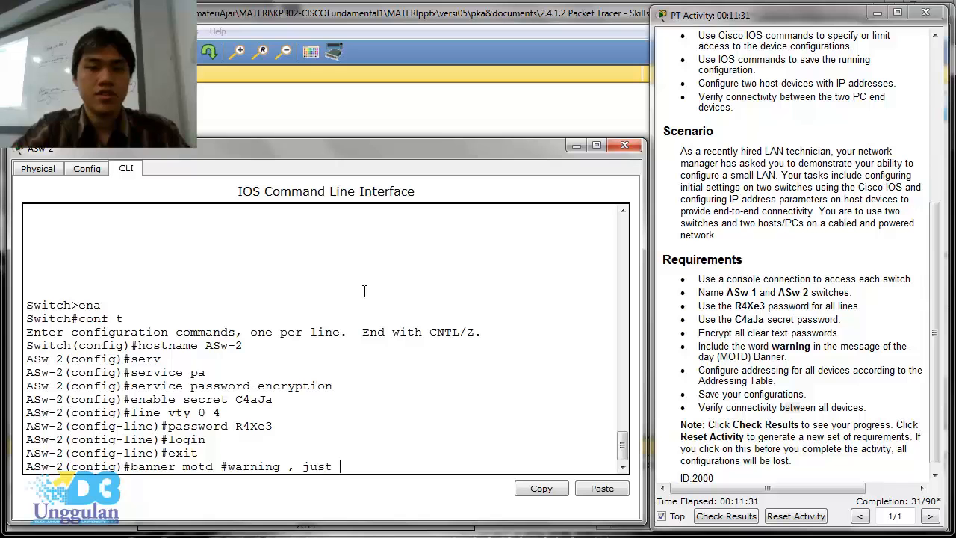
text(for)
key(BackSpace)
key(BackSpace)
key(BackSpace)
key(BackSpace)
key(BackSpace)
key(BackSpace)
key(BackSpace)
key(BackSpace)
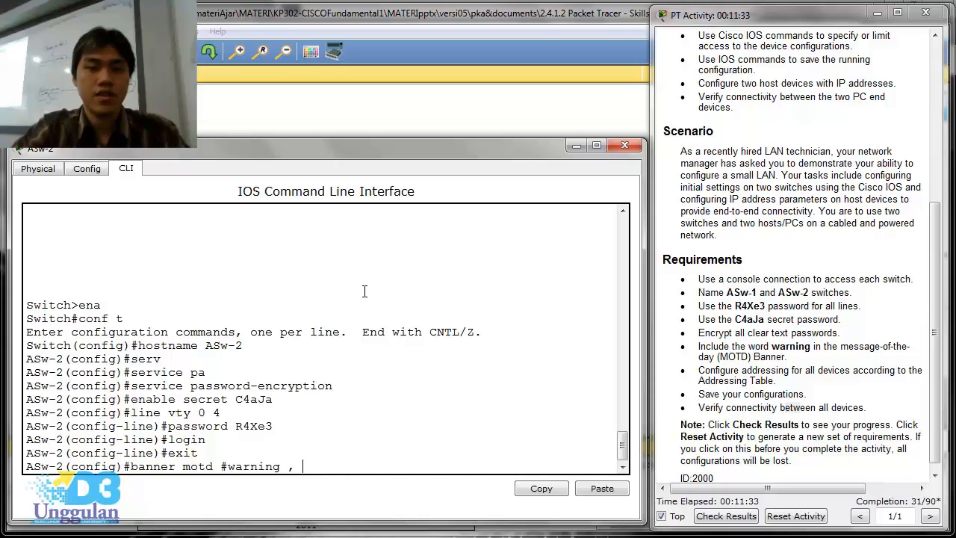
text(administrator)
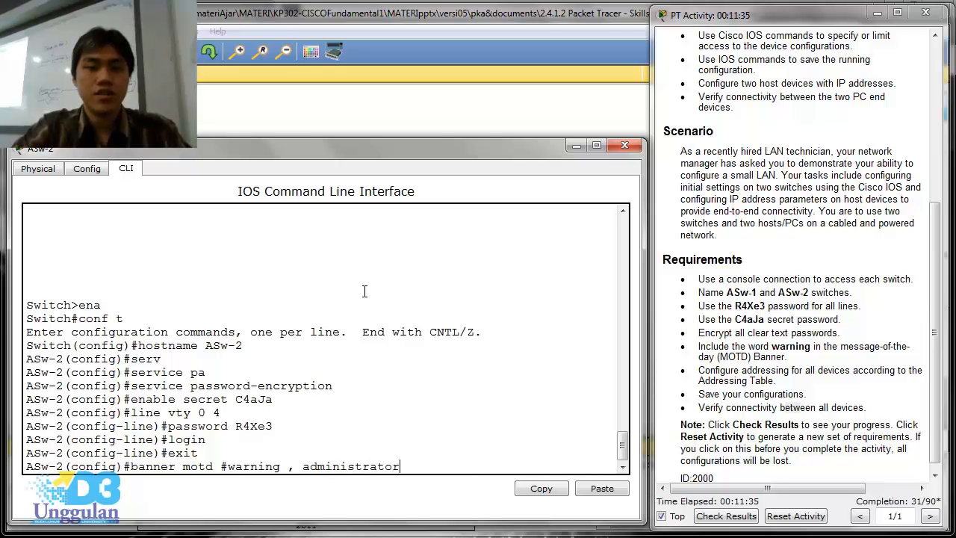
text(s use onl)
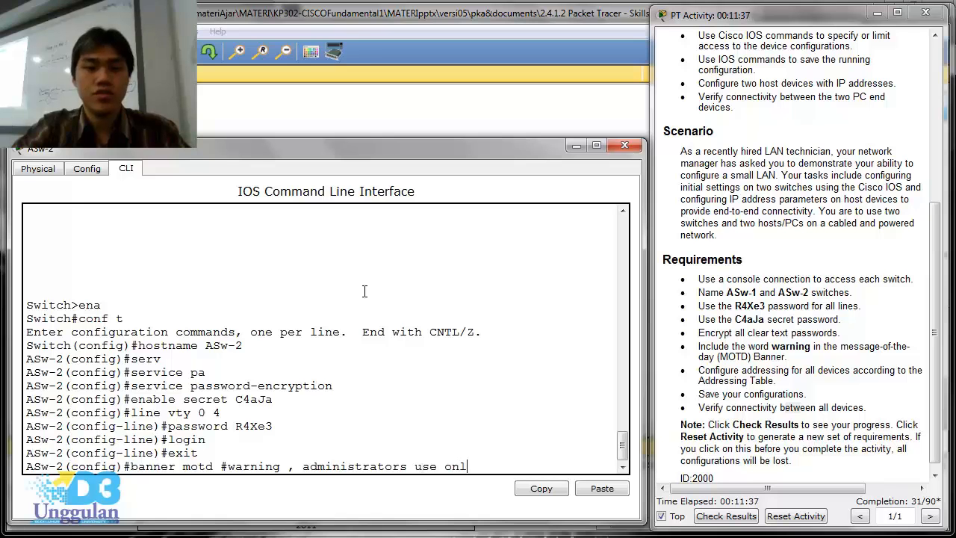
text(y#)
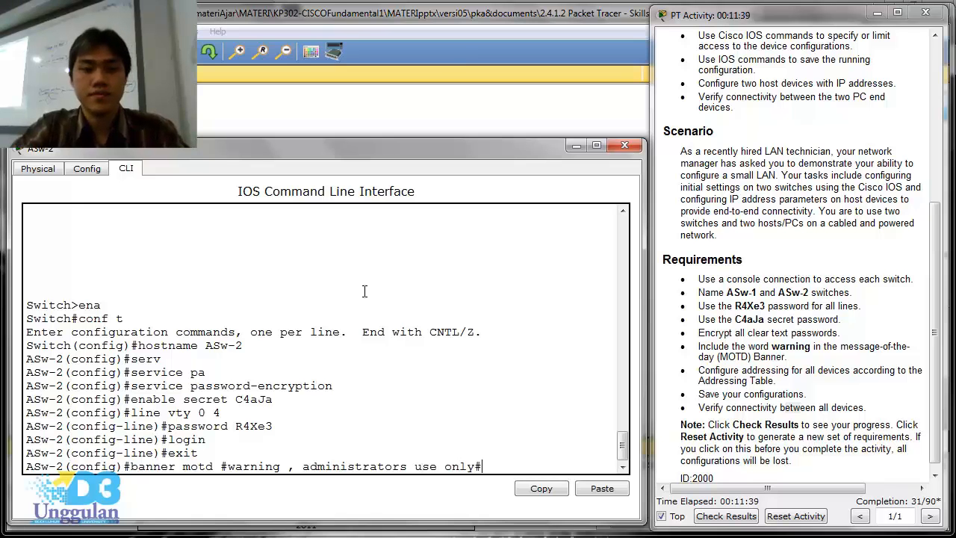
key(Return)
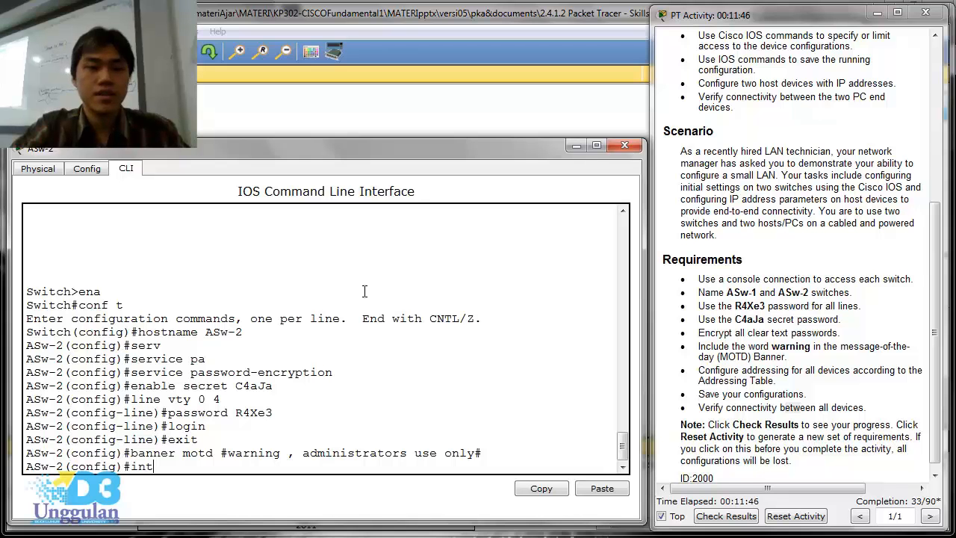
- Assign IP address 128.107.20.15 with subnet mask 255.255.255.0 to ASw-2's VLAN 1 interface
text(erface vlan 1)
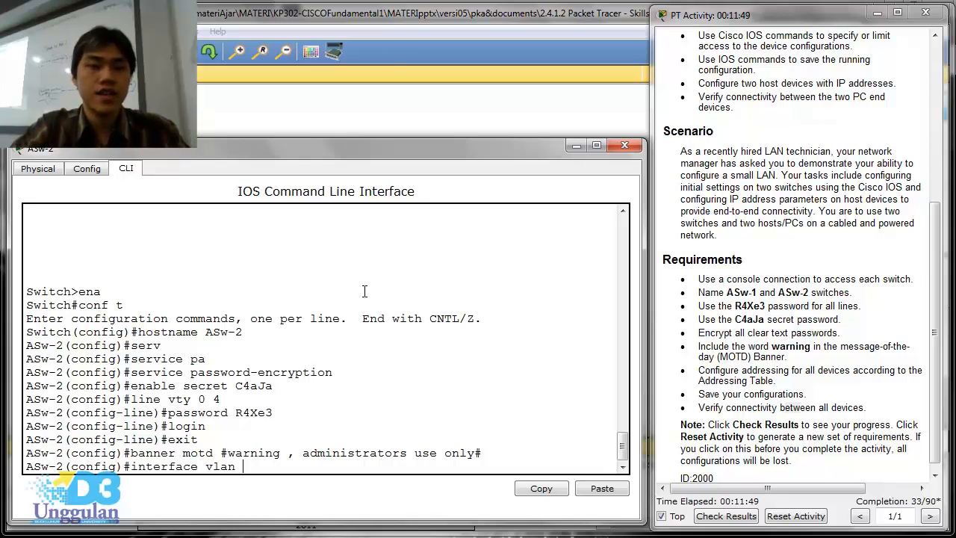
key(Return)
text(ip a)
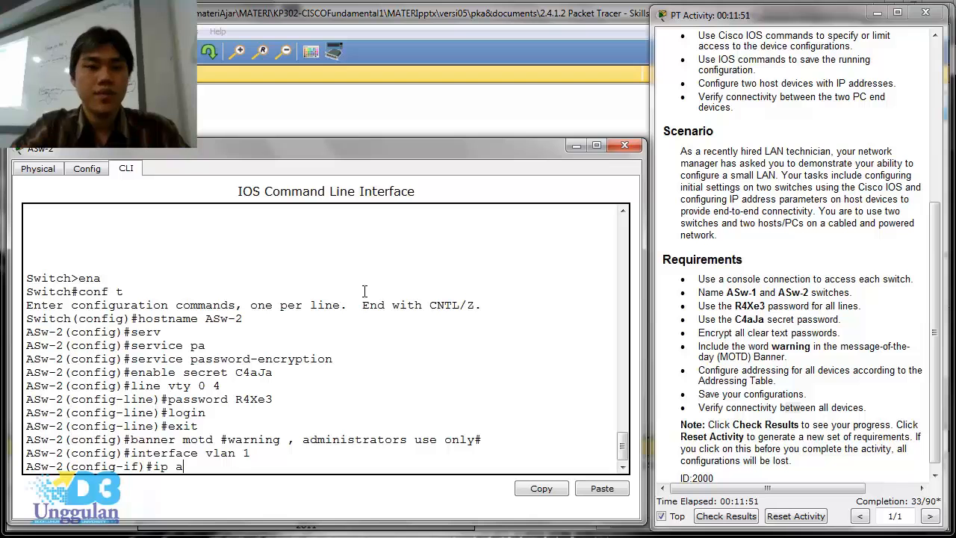
text(ddress 1)
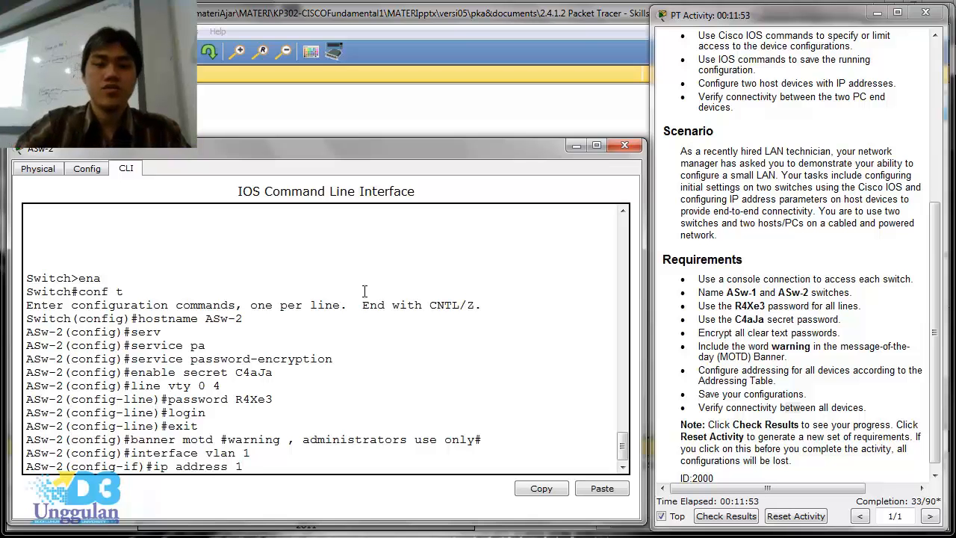
text(28)
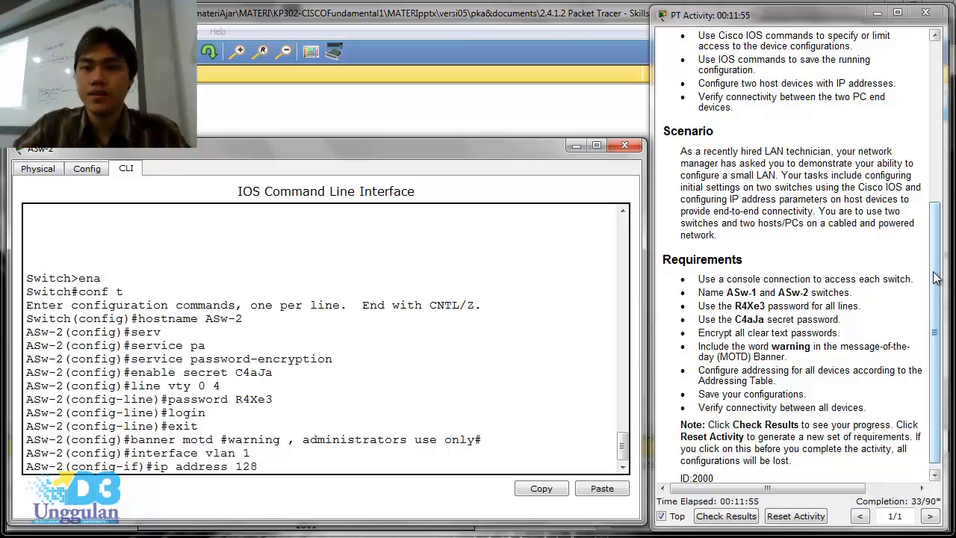
drag(937, 277, 936, 121)
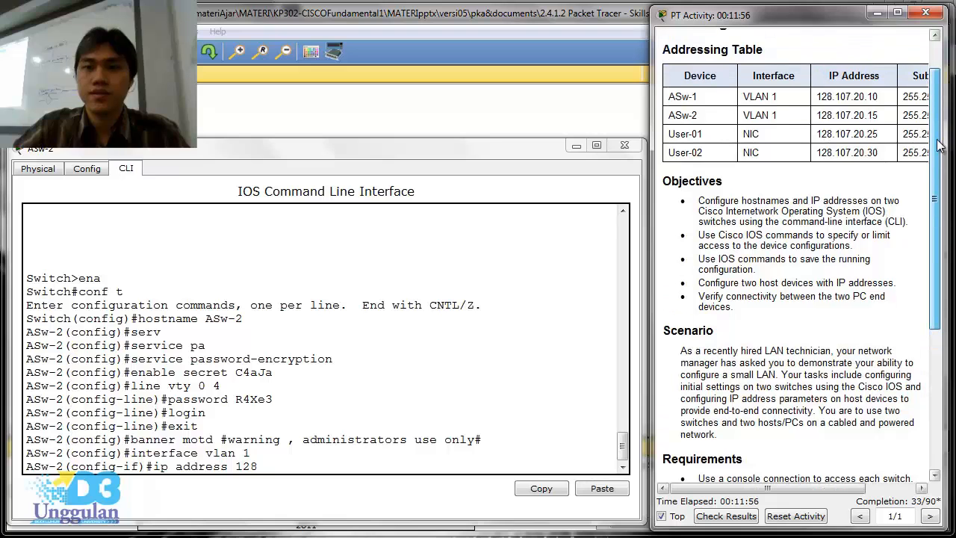
click(262, 465)
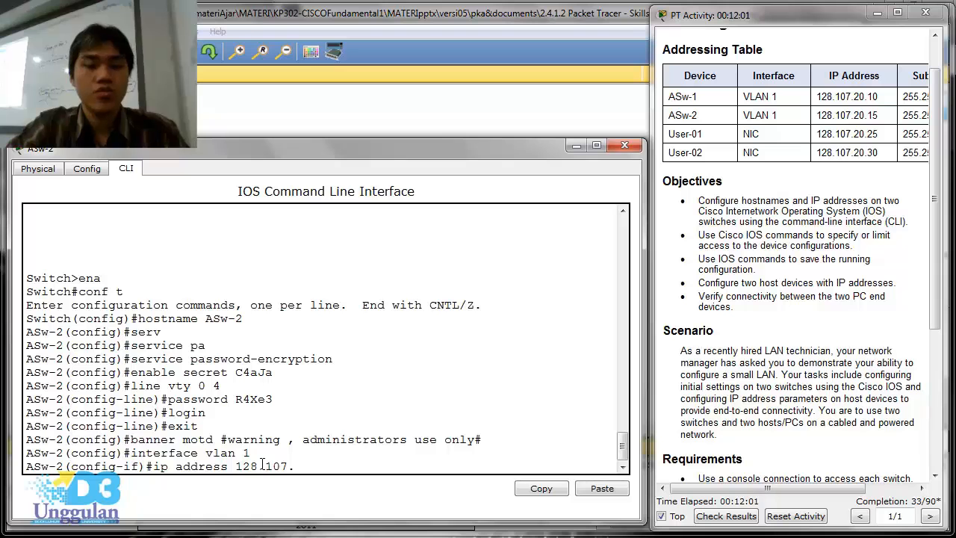
text(ip address 128.107.20.15)
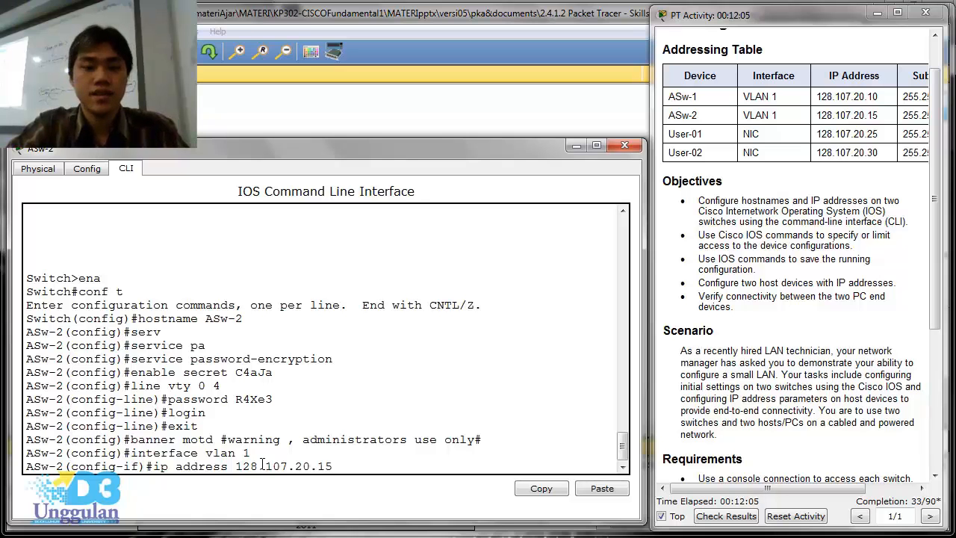
text( 255.255.255.0)
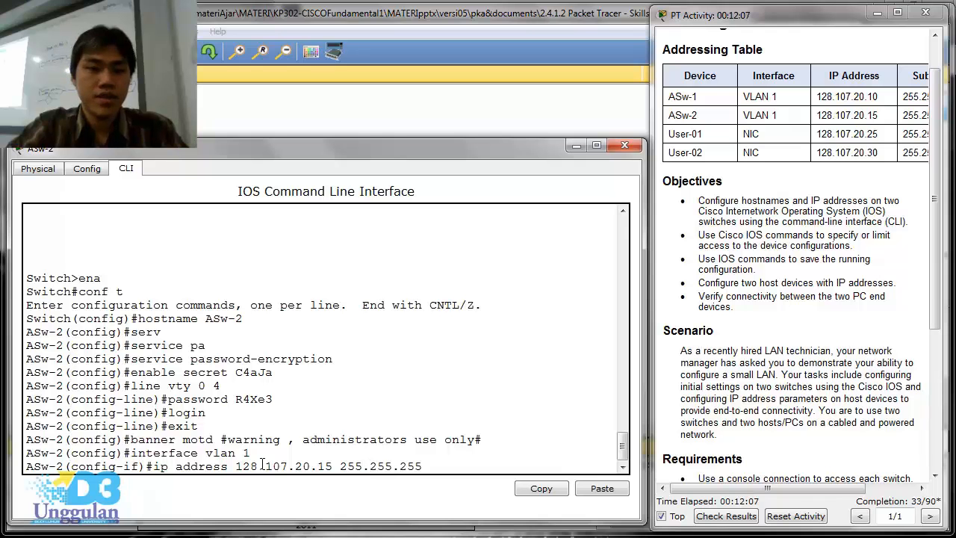
key(Return)
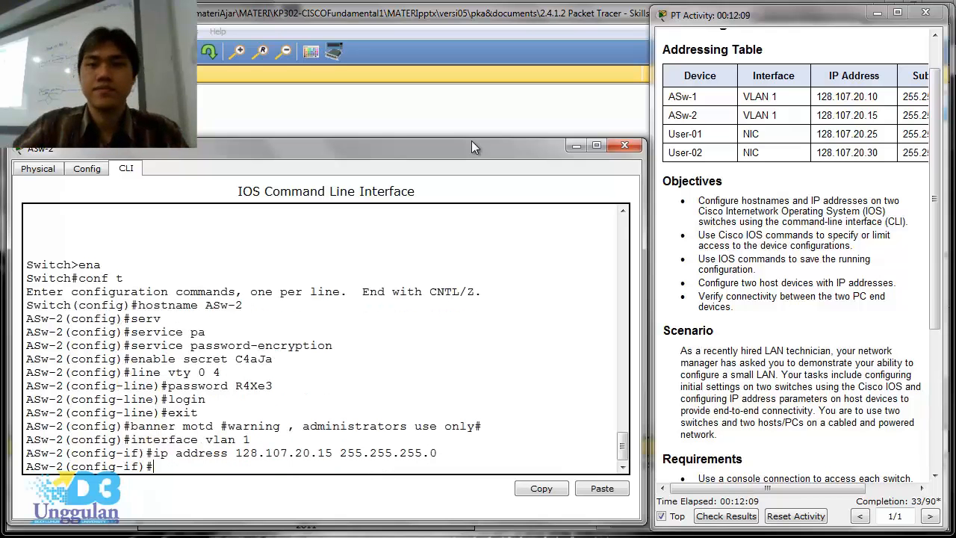
- Enable ASw-2's VLAN 1 interface with the no shutdown command and put the switch's window away
mouse_move(652, 51)
mouse_down()
mouse_move(588, 50)
mouse_move(652, 51)
mouse_up()
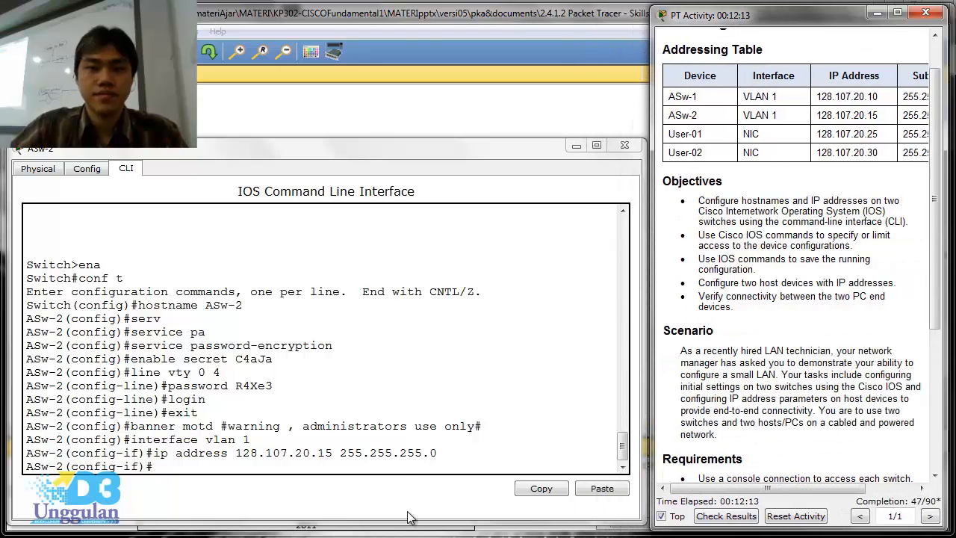
click(410, 464)
text(no shutdown)
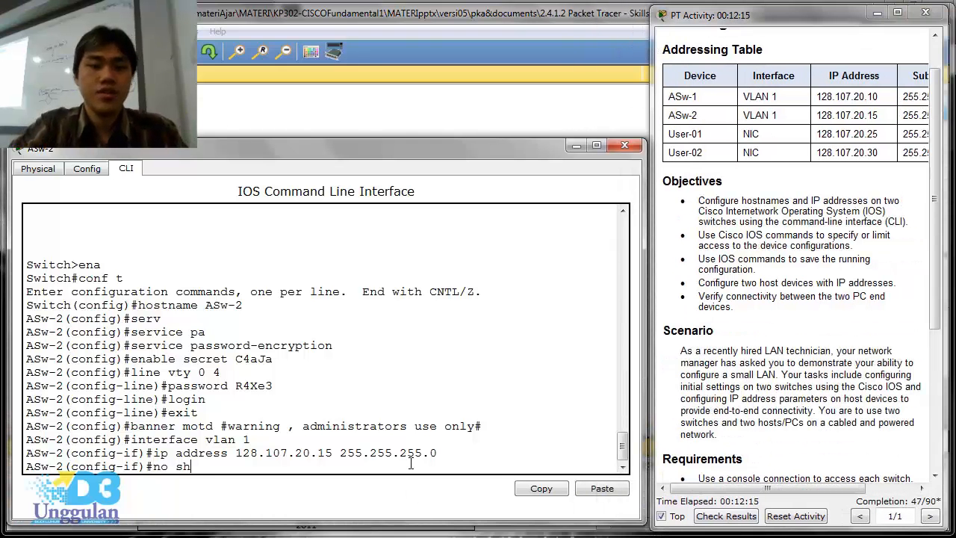
key(Return)
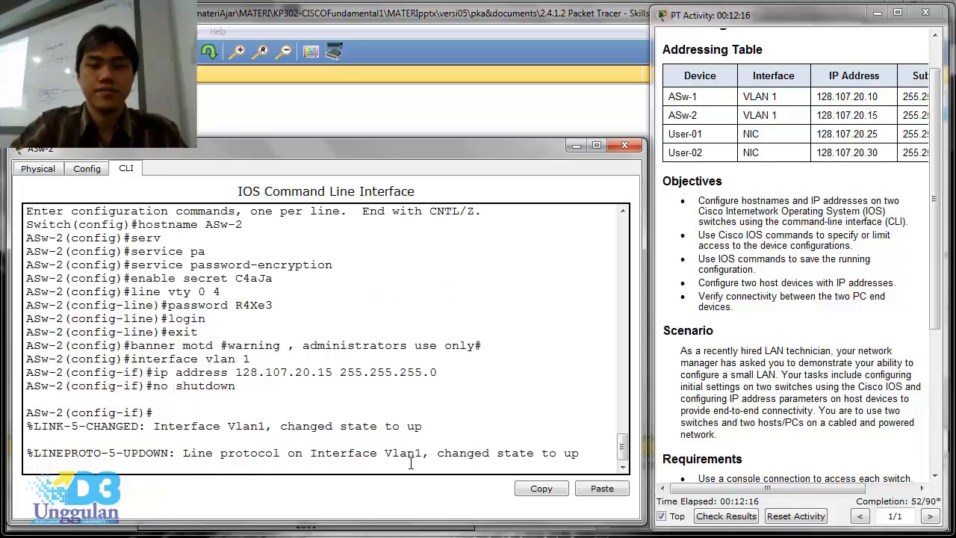
key(Return)
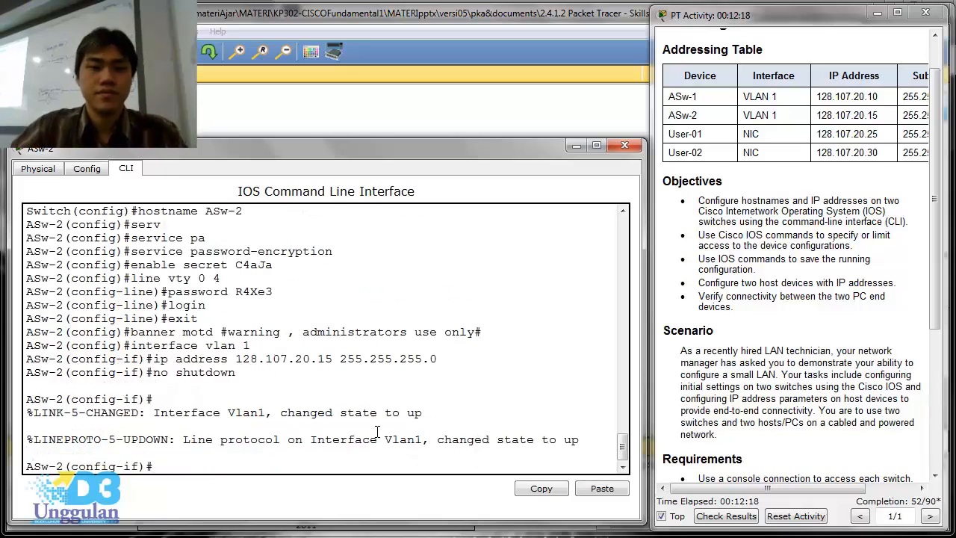
click(570, 146)
- Open User-01's IP configuration and set its static IP address to 128.107.20.25
click(135, 281)
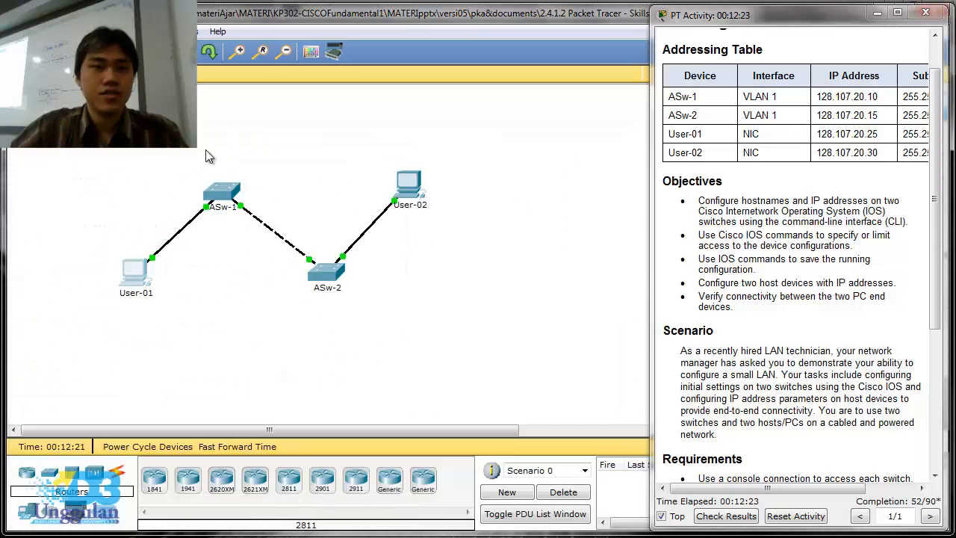
drag(282, 119, 110, 160)
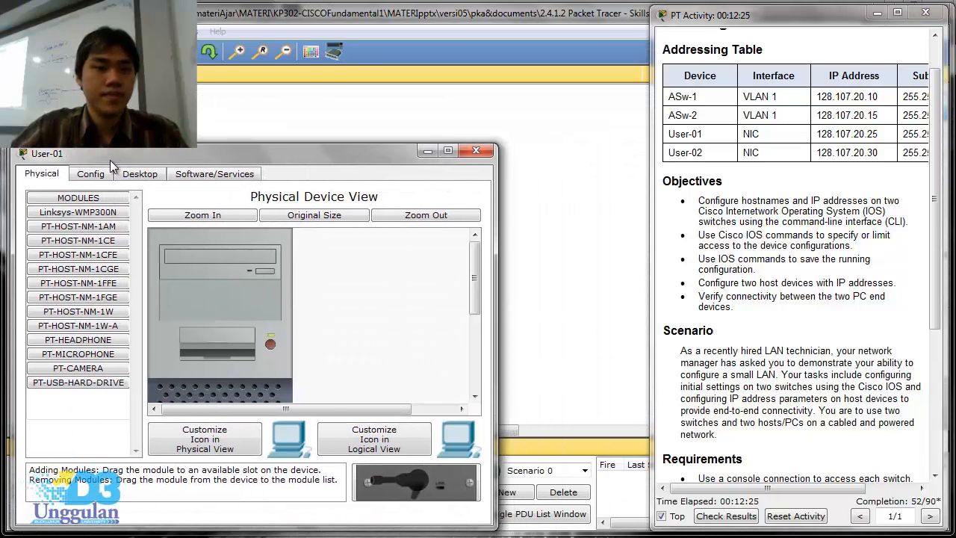
click(154, 175)
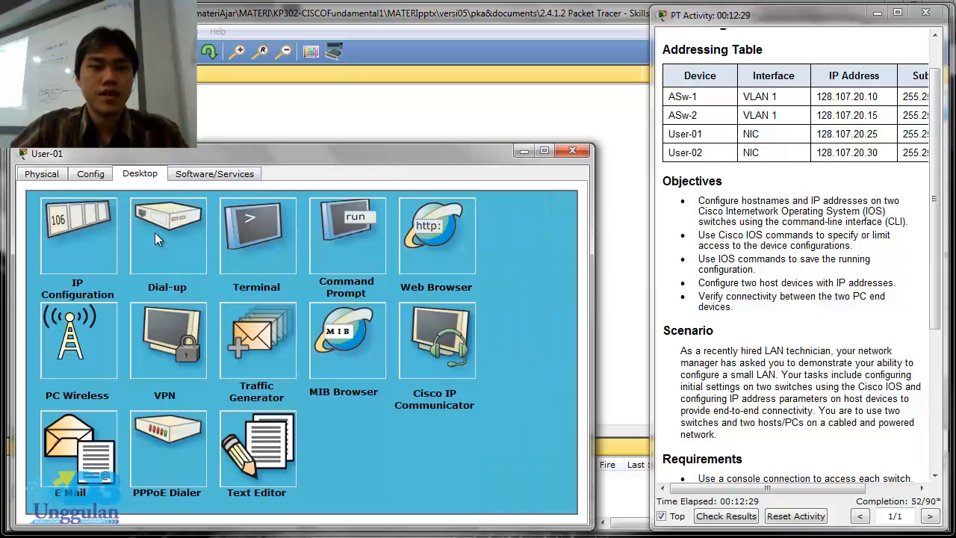
click(75, 236)
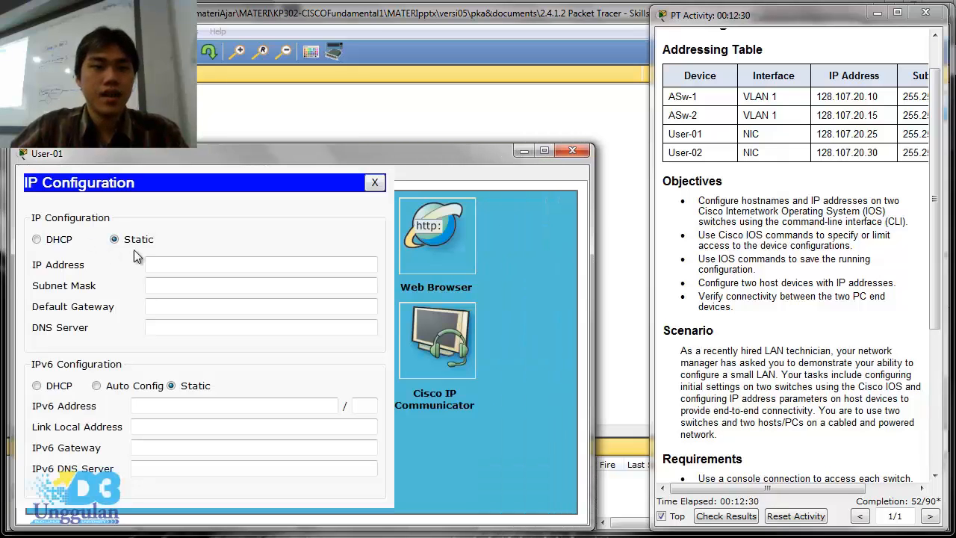
click(239, 267)
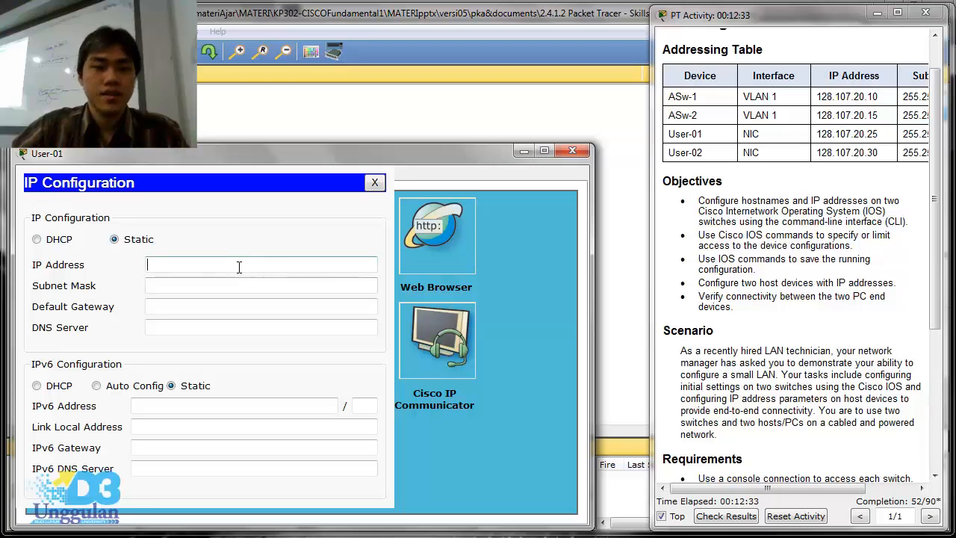
text(128.)
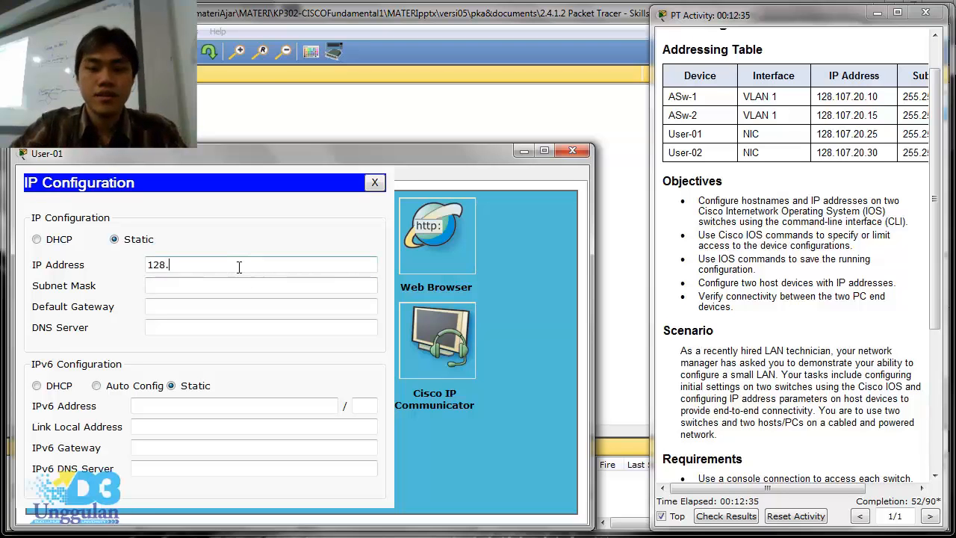
text(107)
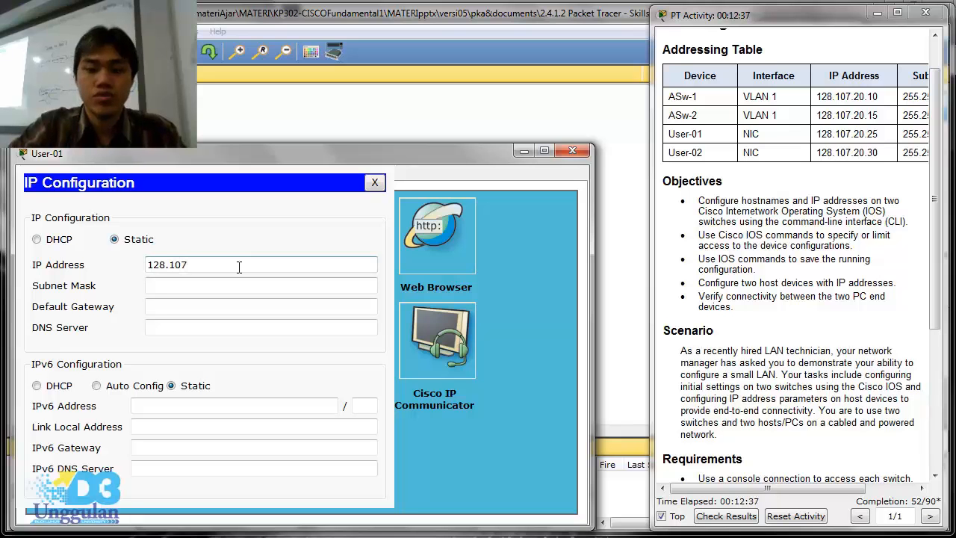
text(.20)
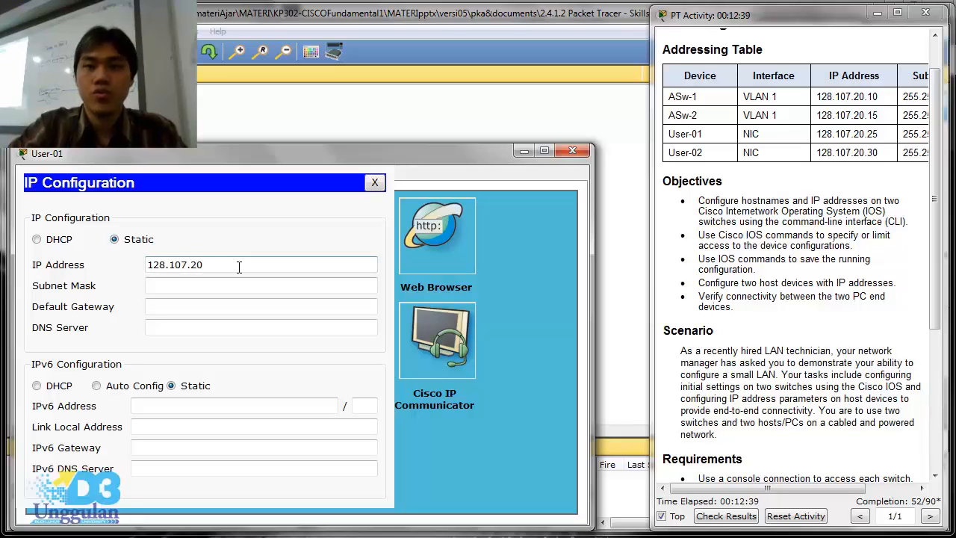
text(.25)
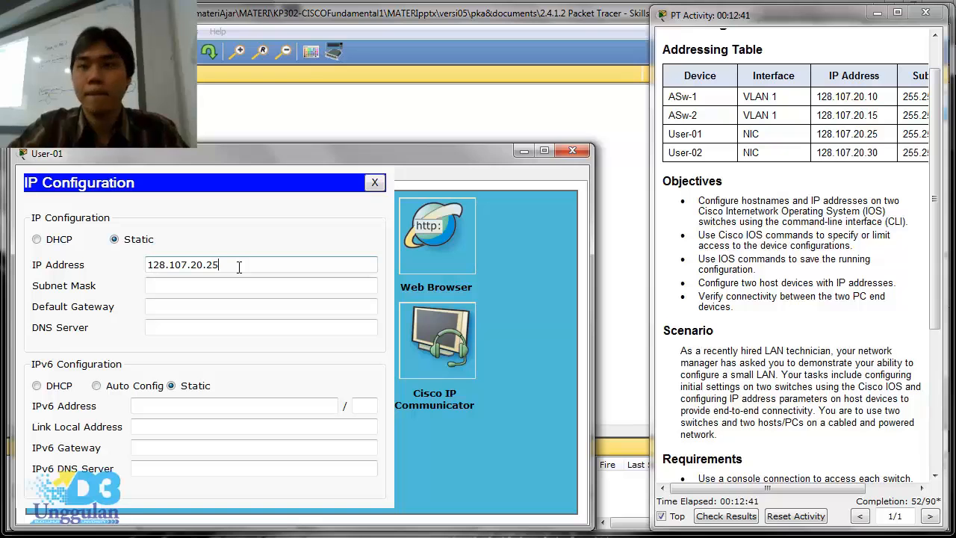
- Set User-01's subnet mask to 255.255.255.0 and close its configuration
key(Tab)
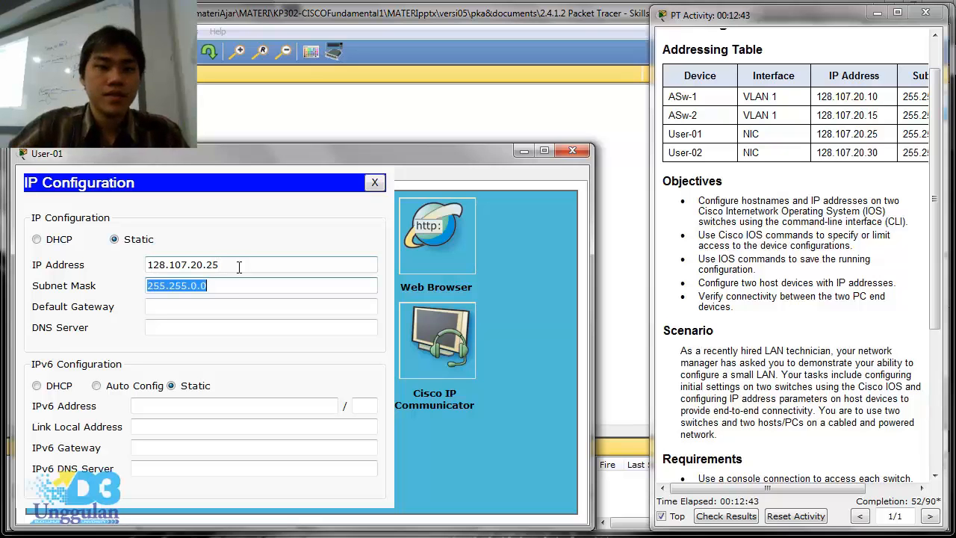
click(196, 288)
key(BackSpace)
text(255.)
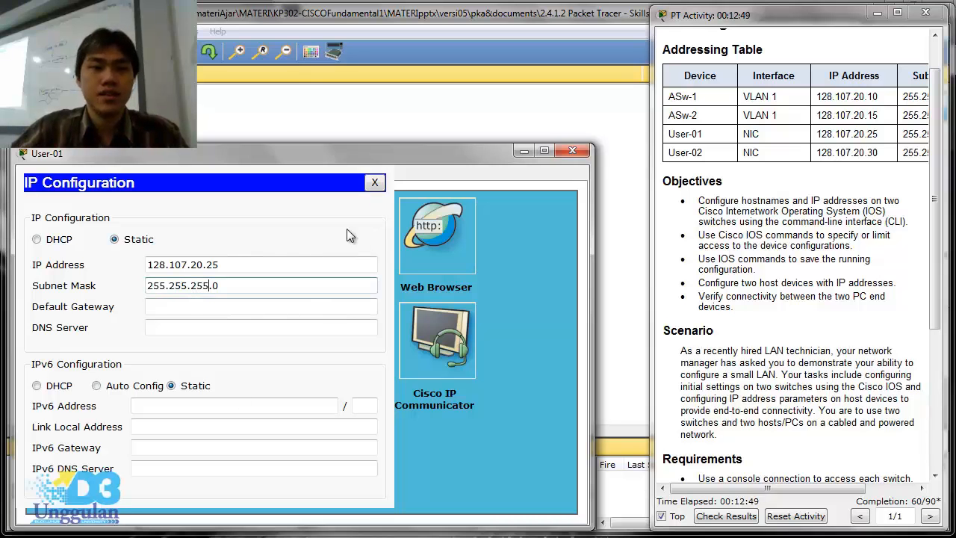
click(374, 183)
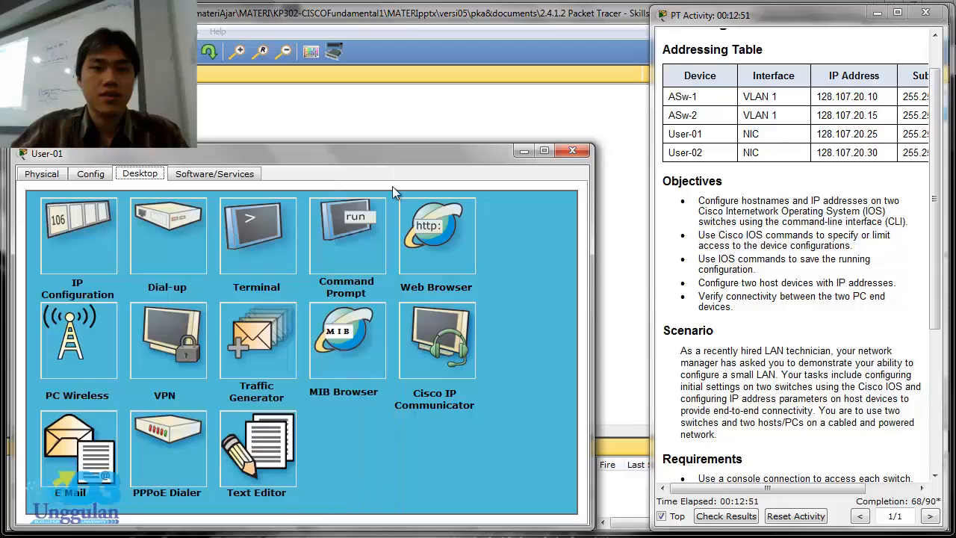
click(570, 152)
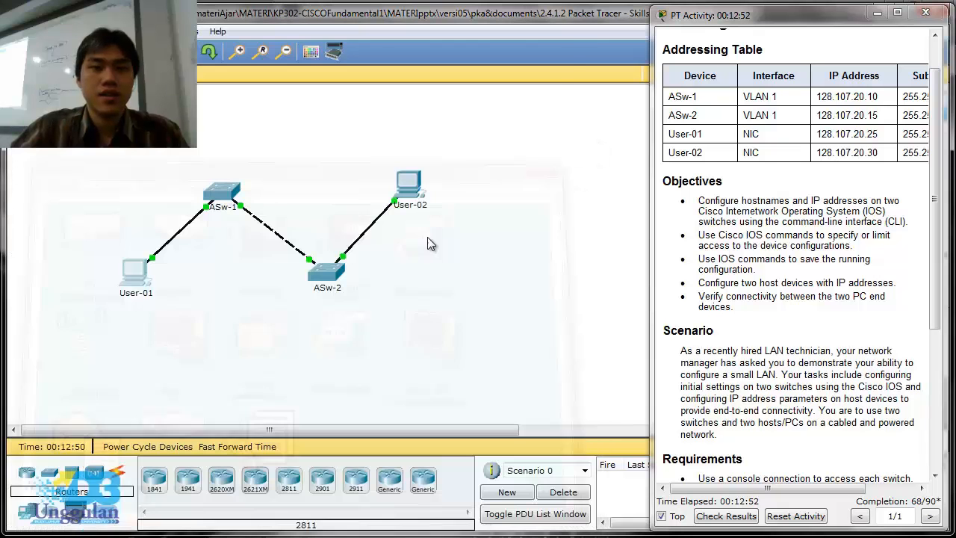
- Open User-02's IP configuration and set its static IP address to 128.107.20.30
click(425, 190)
drag(435, 108, 242, 162)
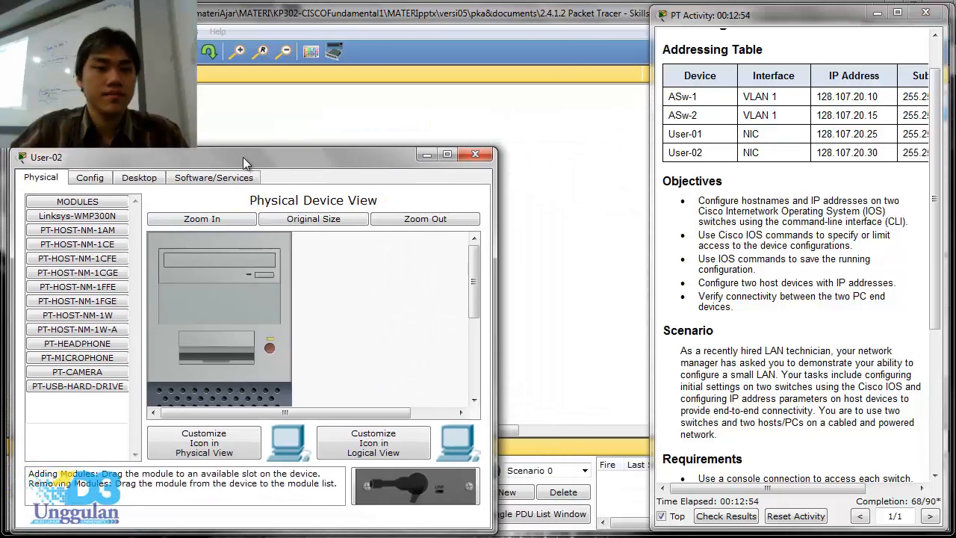
click(149, 178)
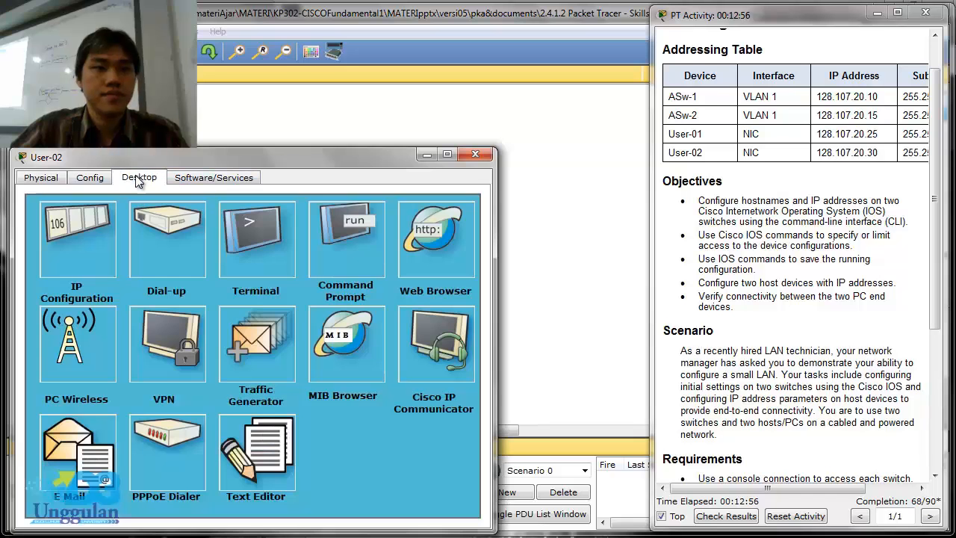
click(71, 243)
click(178, 265)
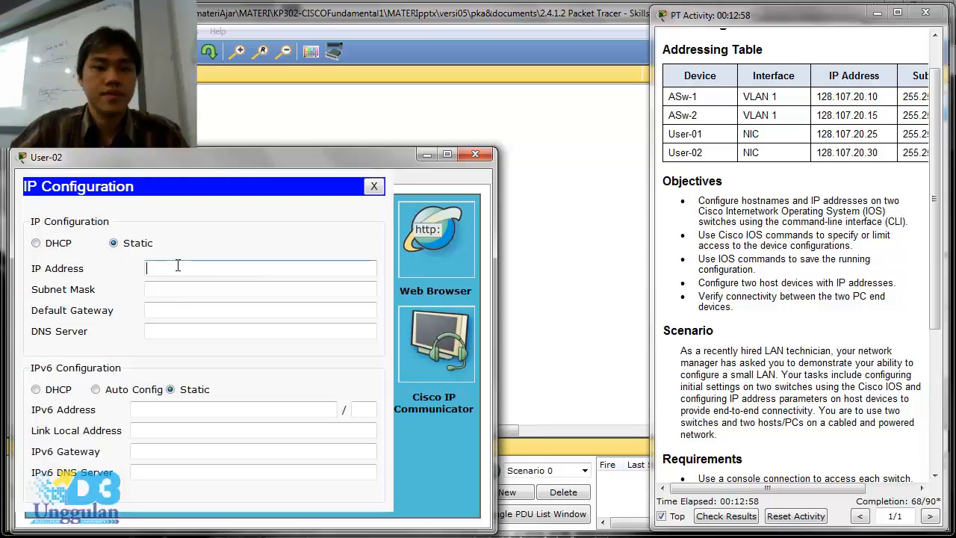
text(1)
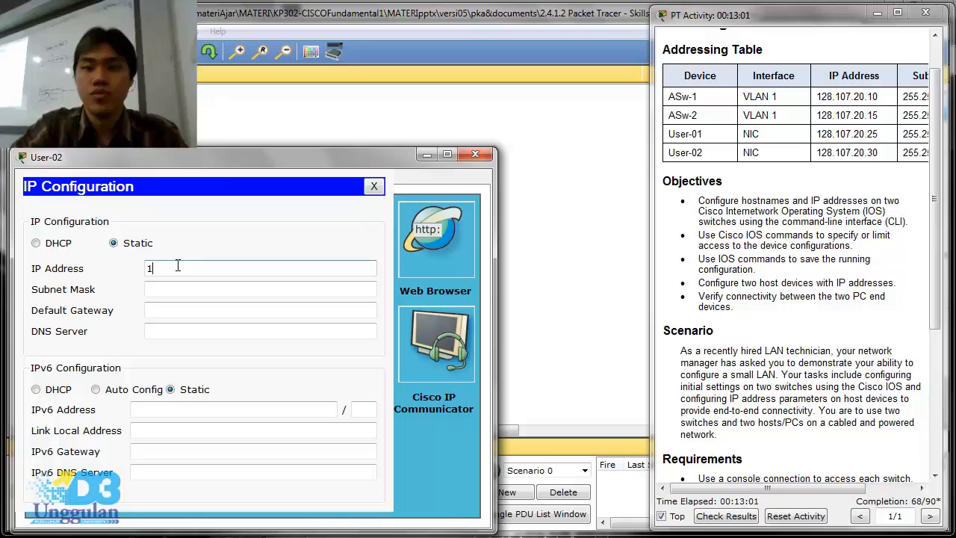
text(28)
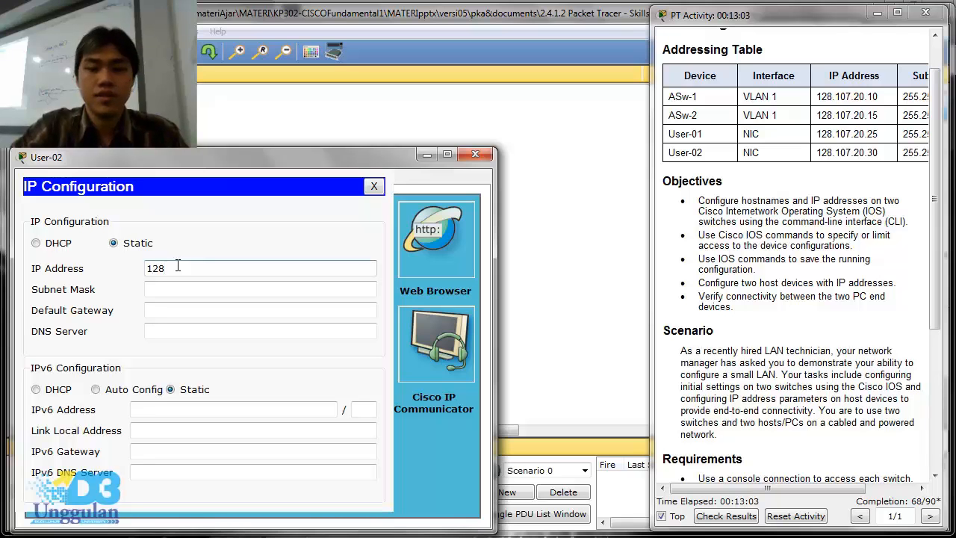
text(.)
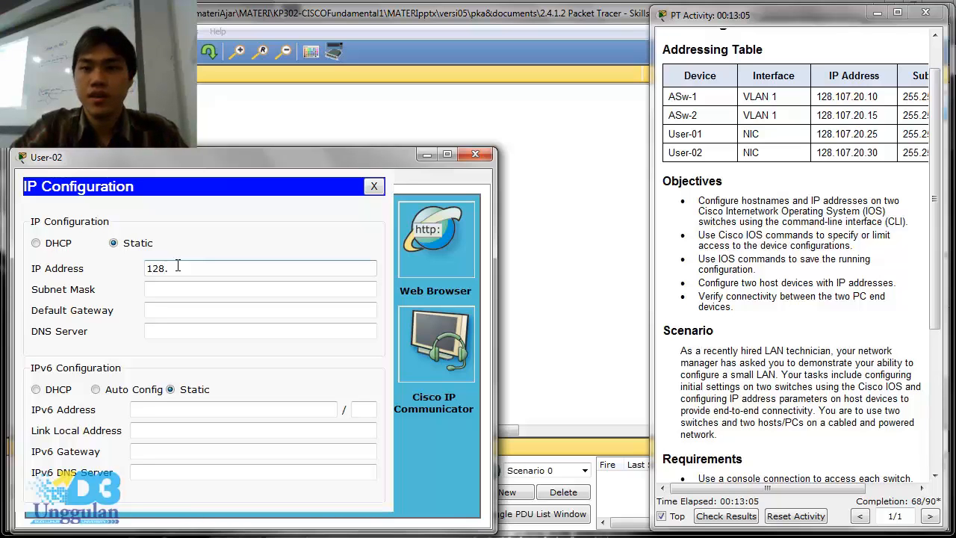
text(107)
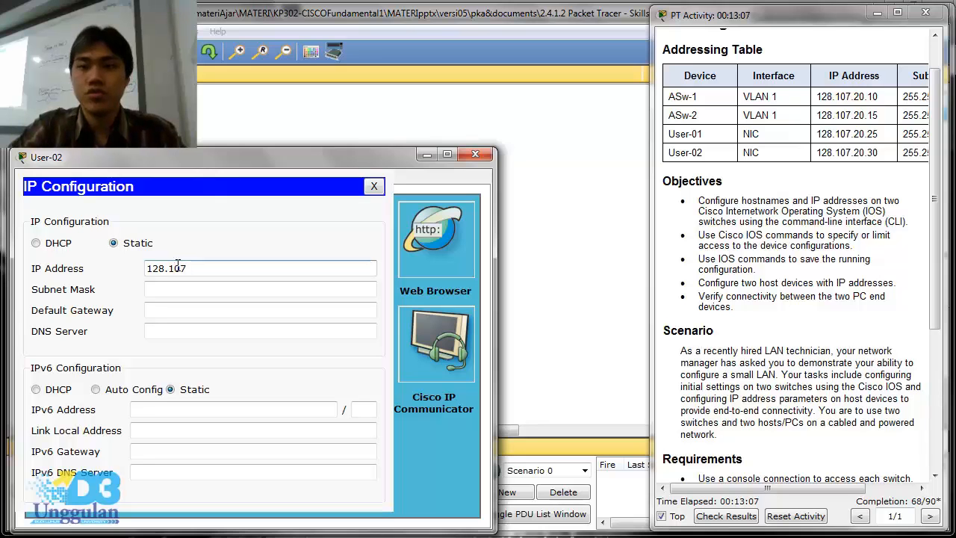
text(.20)
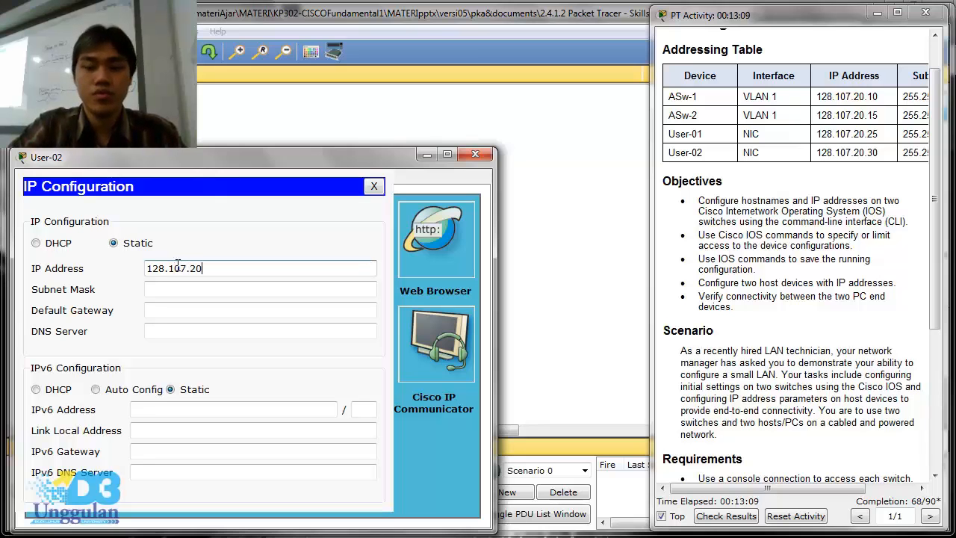
text(.30)
- Set User-02's subnet mask to 255.255.255.0 and close its IP configuration
key(Tab)
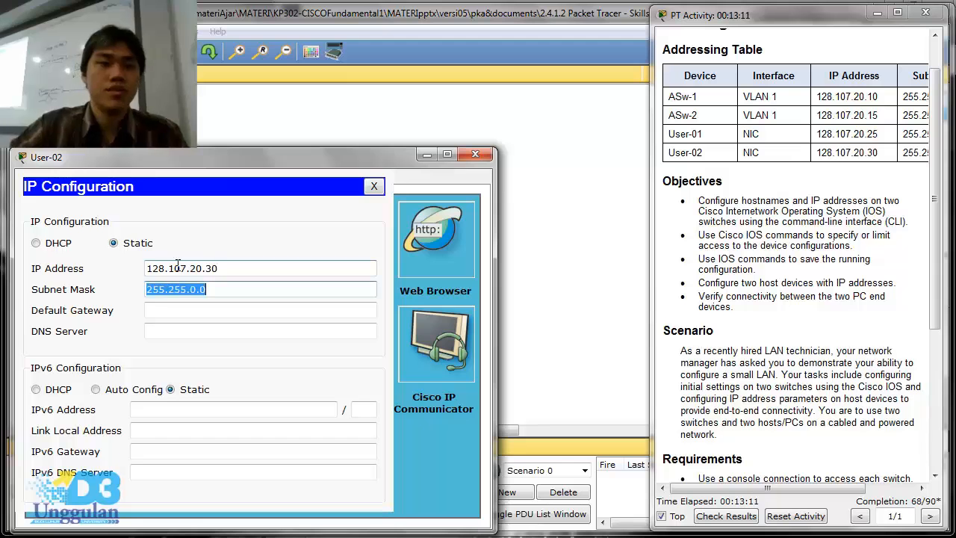
click(192, 289)
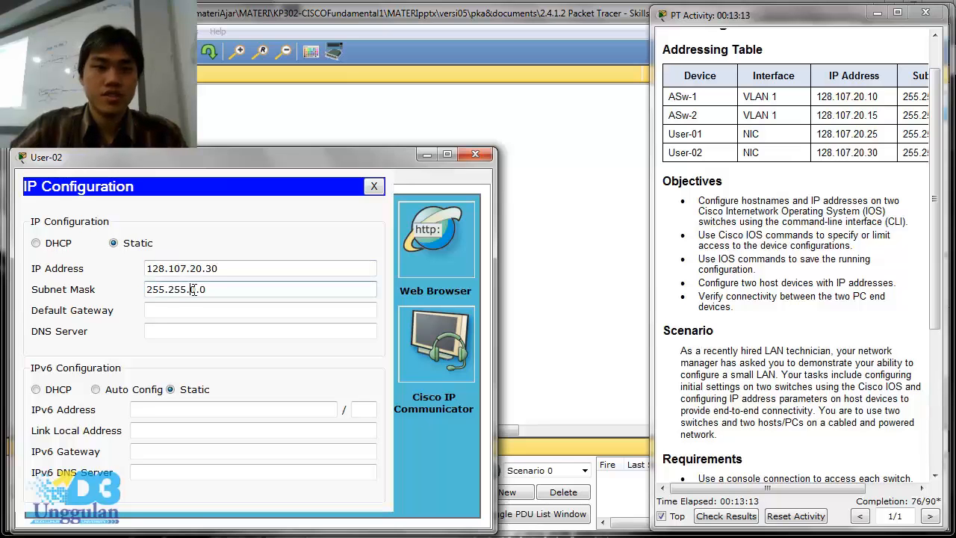
key(Delete)
text(255.)
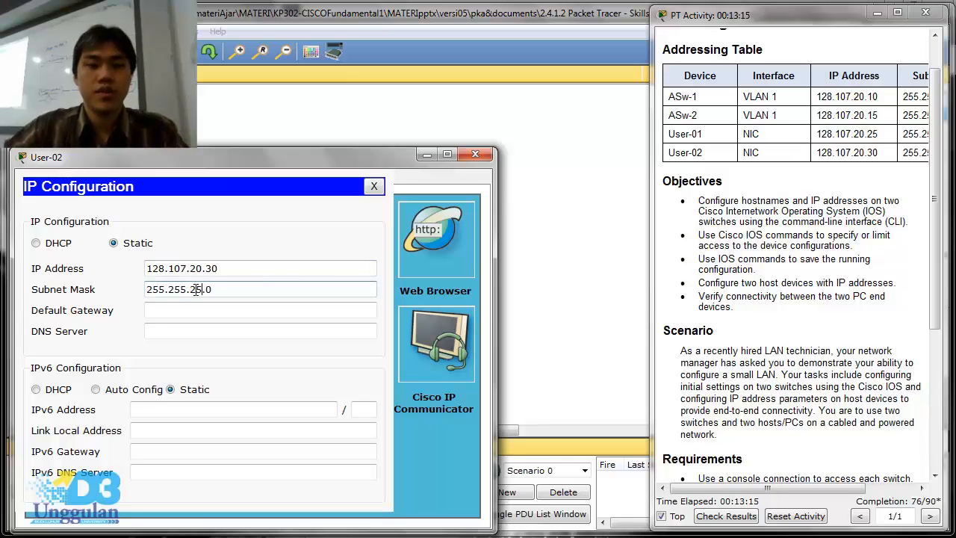
click(242, 290)
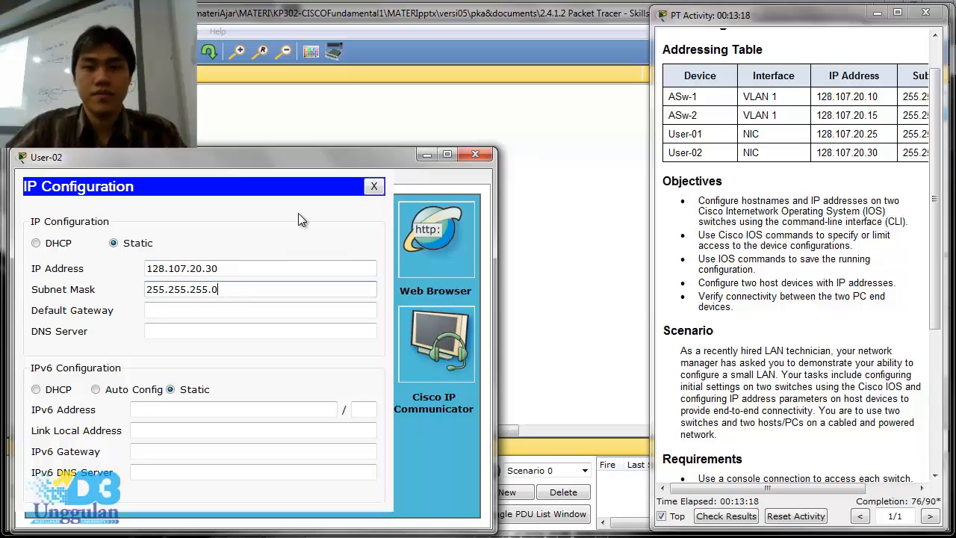
click(376, 186)
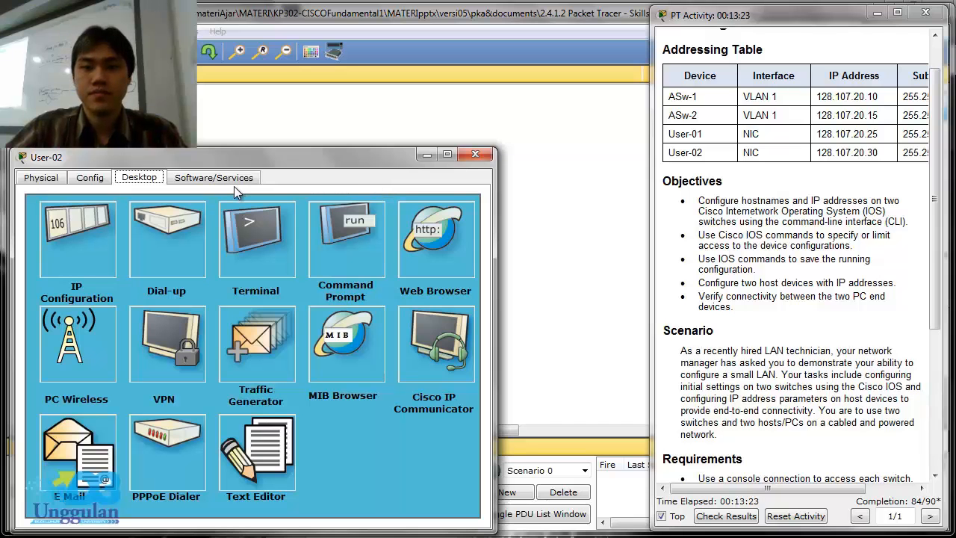
- Open User-02's command prompt and ping switch ASw-2 at 128.107.20.15
click(359, 247)
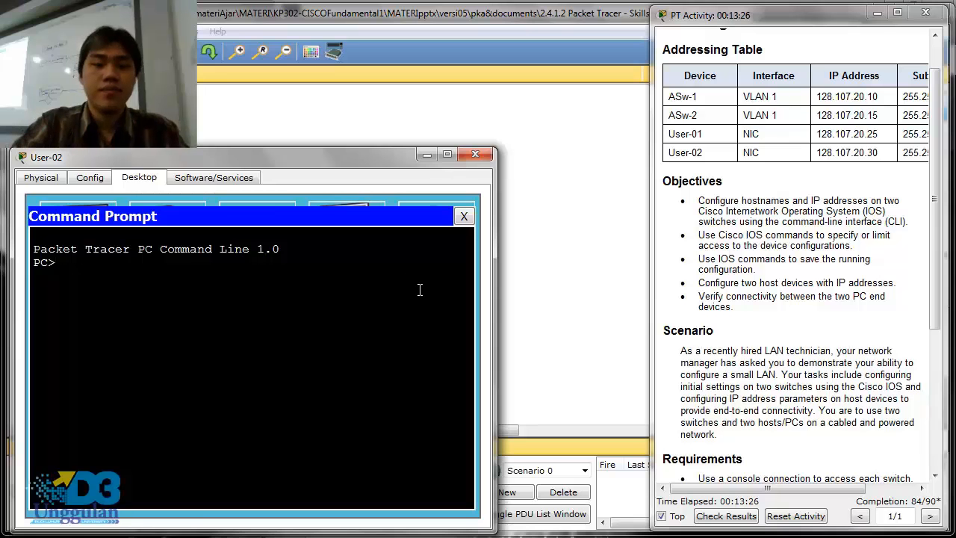
text(ping)
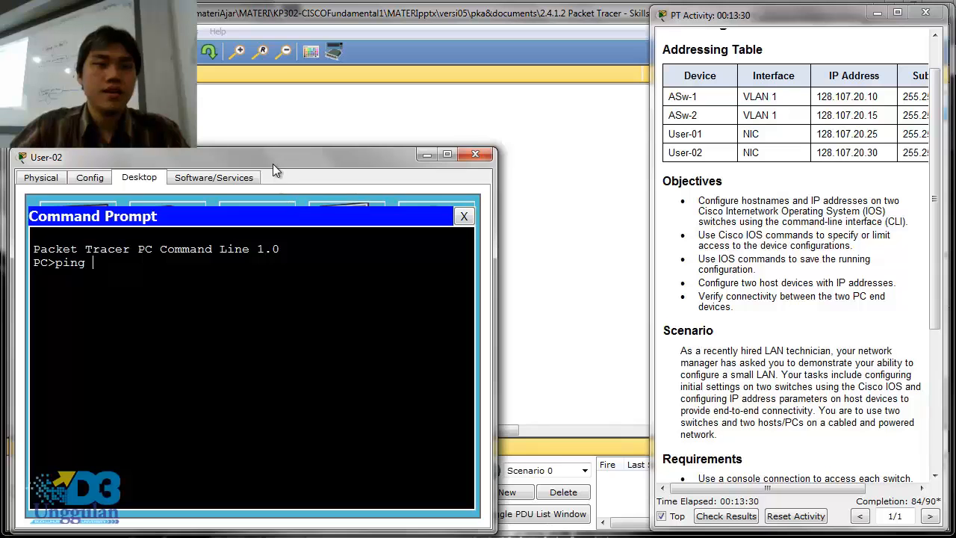
drag(290, 165, 544, 317)
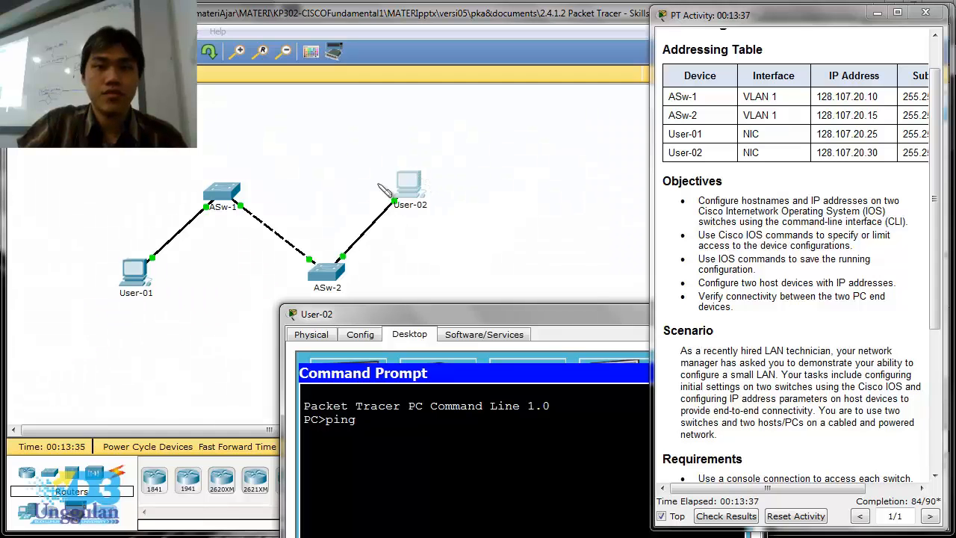
drag(389, 167, 392, 160)
mouse_move(403, 209)
mouse_down()
mouse_move(405, 246)
mouse_move(348, 278)
mouse_move(367, 287)
mouse_up()
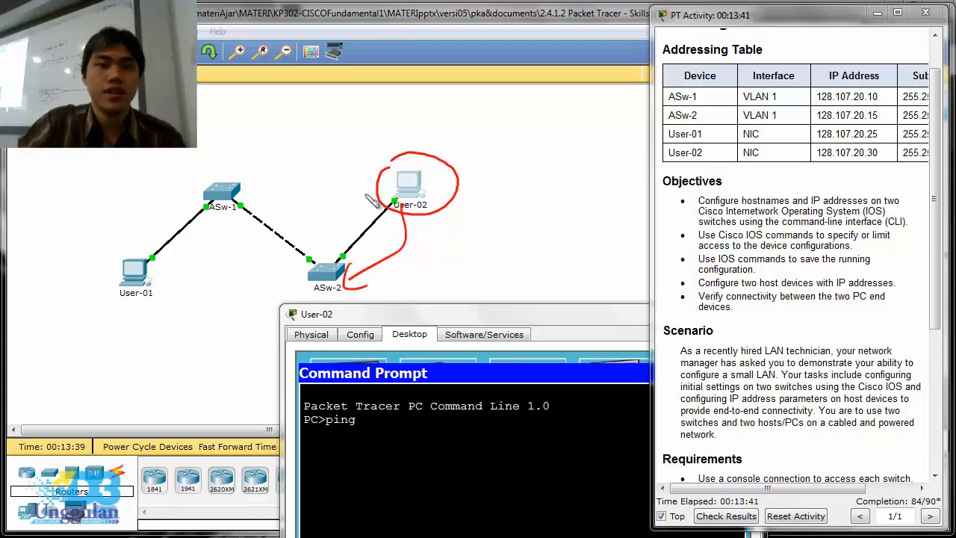
mouse_move(366, 192)
mouse_down()
mouse_move(277, 222)
mouse_move(247, 206)
mouse_move(257, 223)
mouse_up()
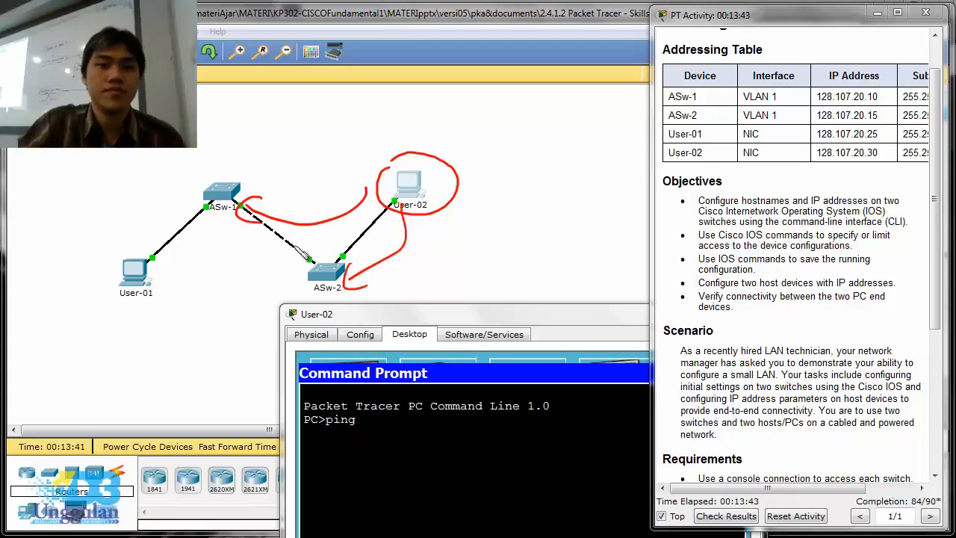
mouse_move(149, 241)
mouse_down()
mouse_move(179, 282)
mouse_move(146, 251)
mouse_move(355, 140)
mouse_move(347, 177)
mouse_up()
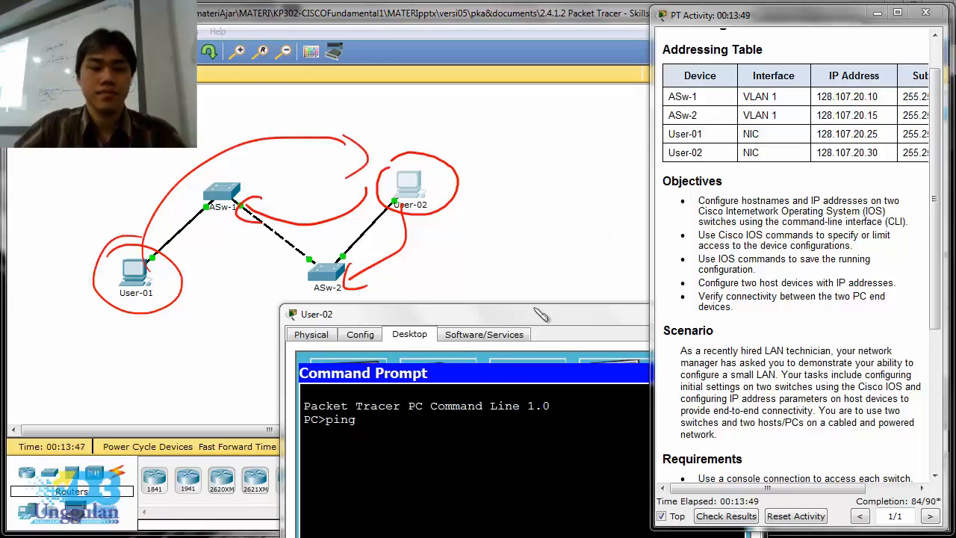
mouse_move(534, 309)
mouse_down()
mouse_move(489, 126)
mouse_move(453, 234)
mouse_move(299, 113)
mouse_move(309, 74)
mouse_move(403, 91)
mouse_move(404, 125)
mouse_move(267, 126)
mouse_up()
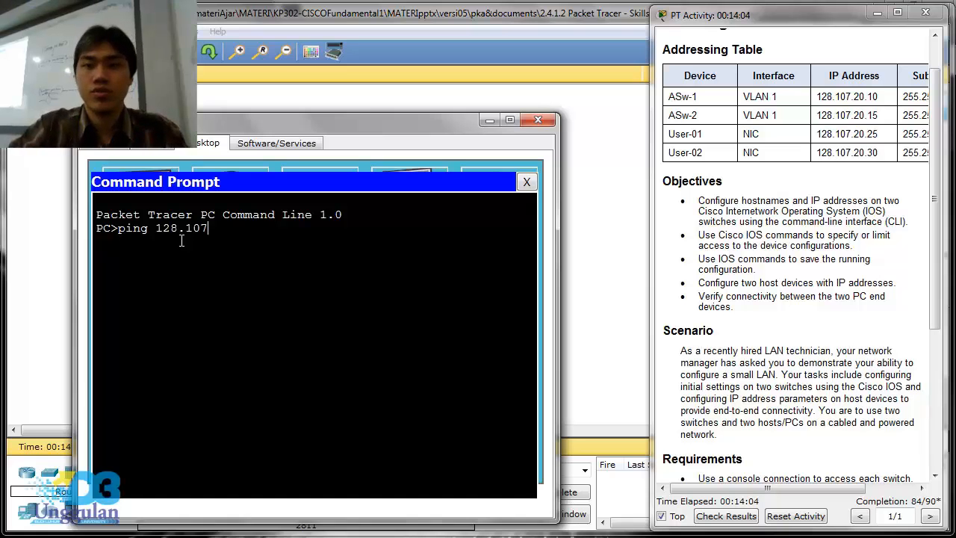
text(20.15)
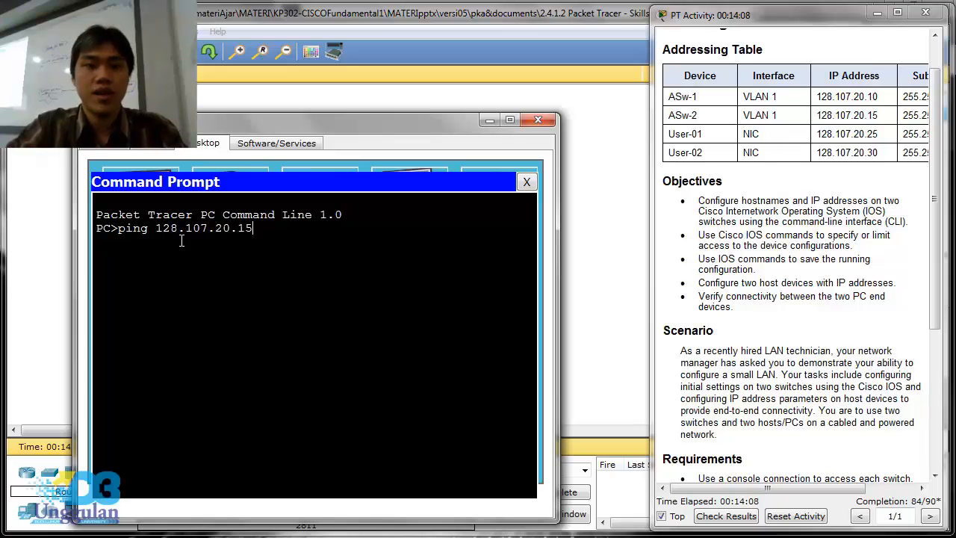
key(Return)
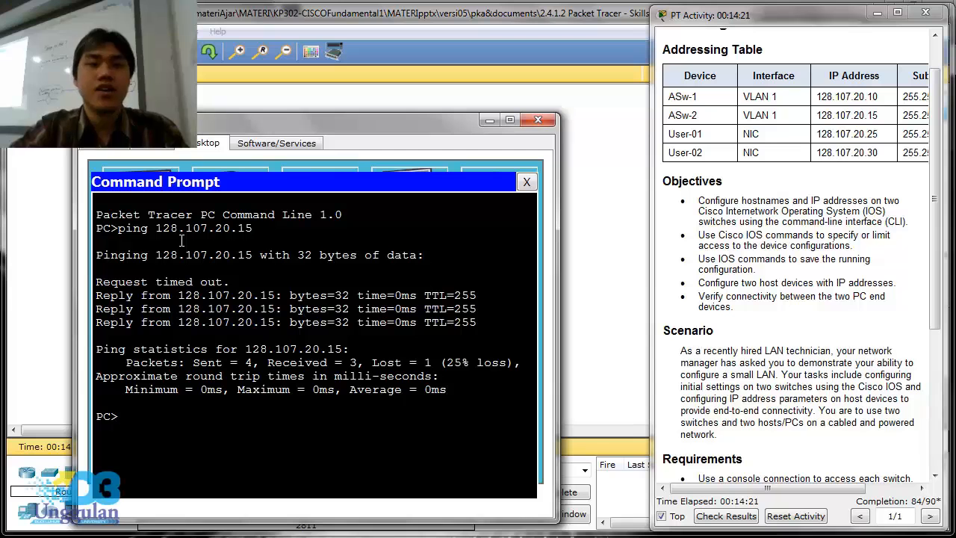
- Ping switch ASw-1 at 128.107.20.10 from User-02 and close the PC's window
key(Up)
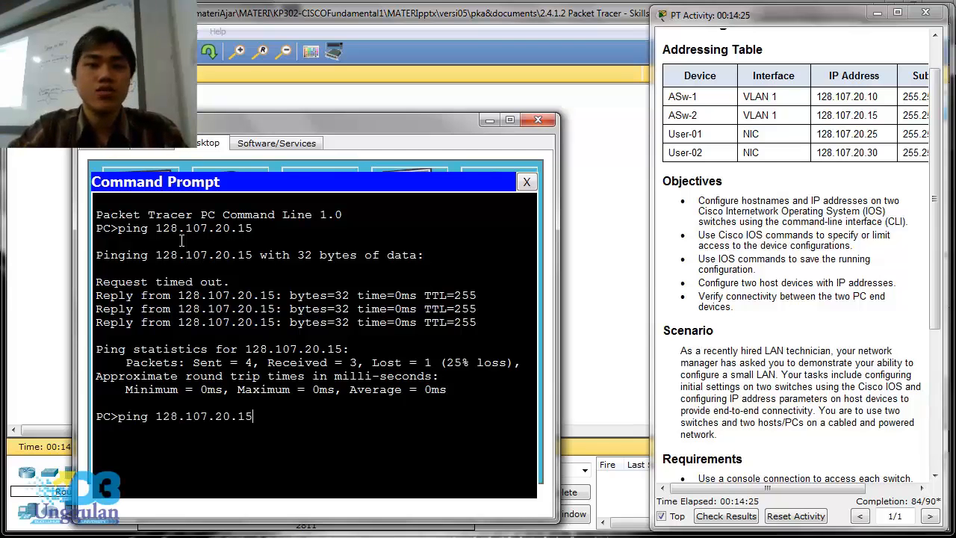
key(BackSpace)
text(0)
key(Return)
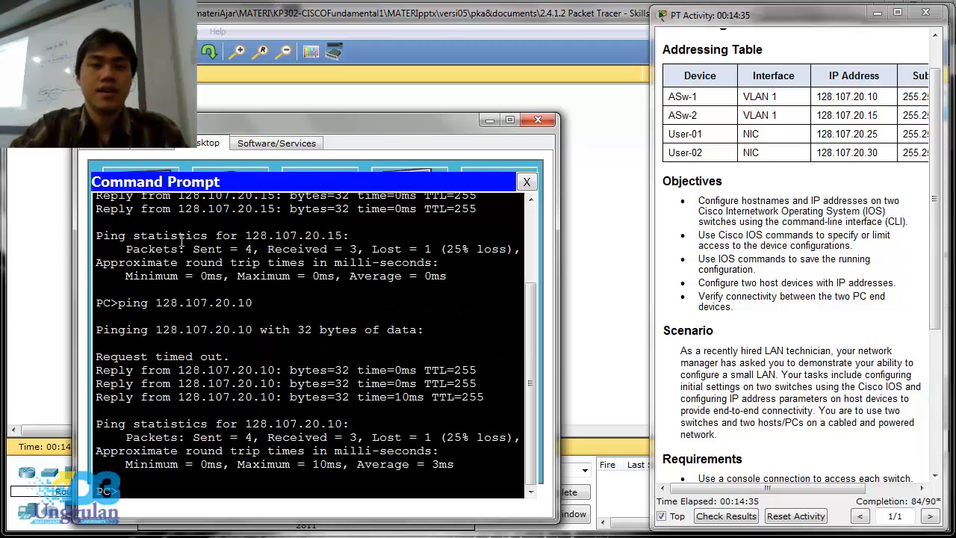
click(538, 120)
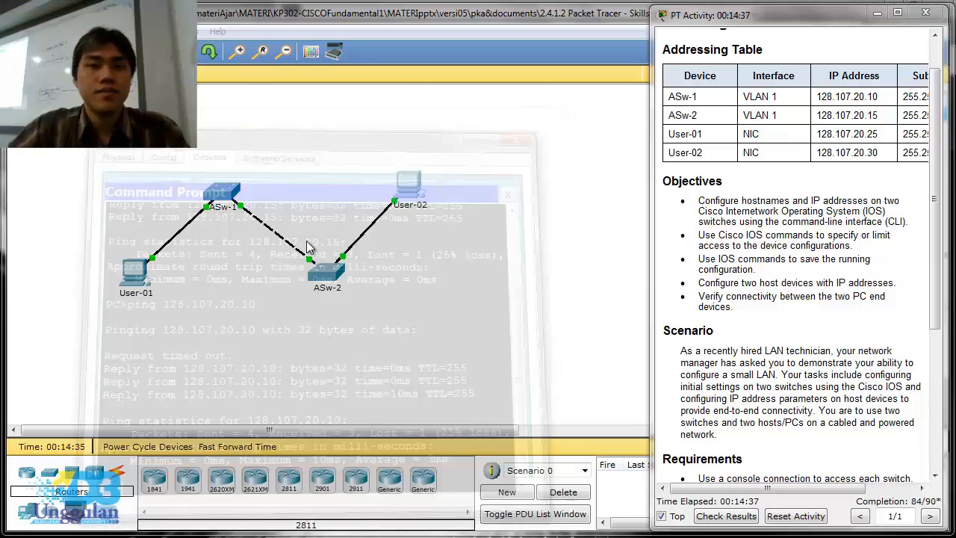
- Open User-01's command prompt, ping User-02 at 128.107.20.30, and close User-01's window
click(145, 258)
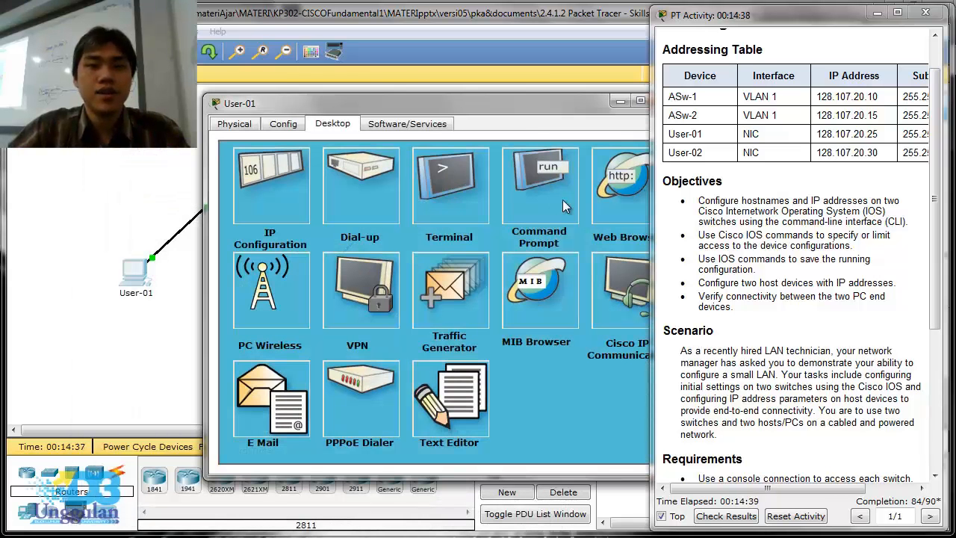
click(563, 199)
drag(509, 112, 397, 166)
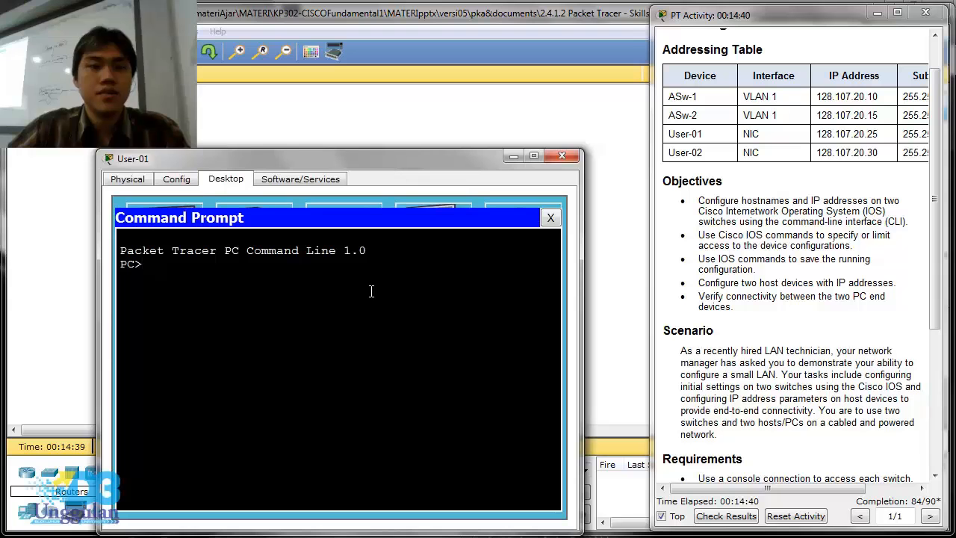
text(ping 1)
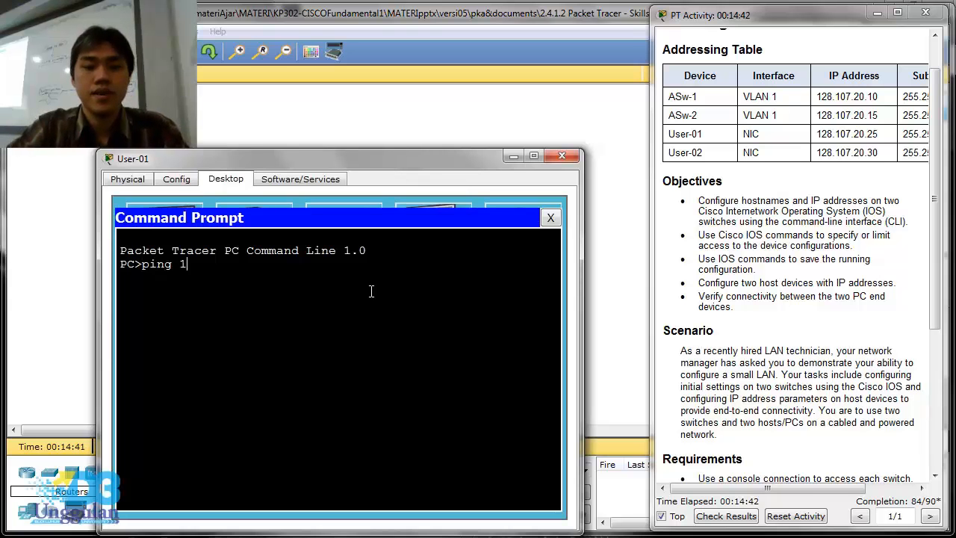
text(0)
key(BackSpace)
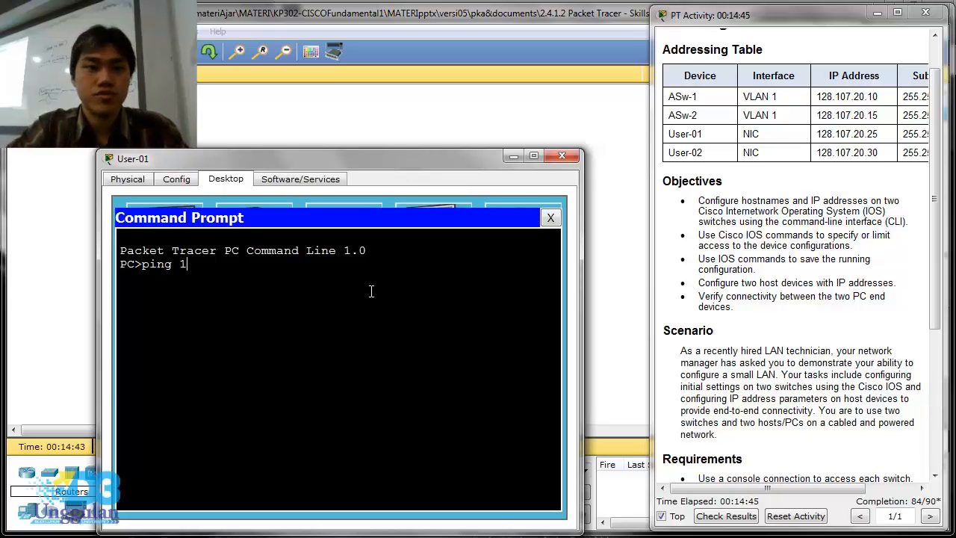
text(28.107.)
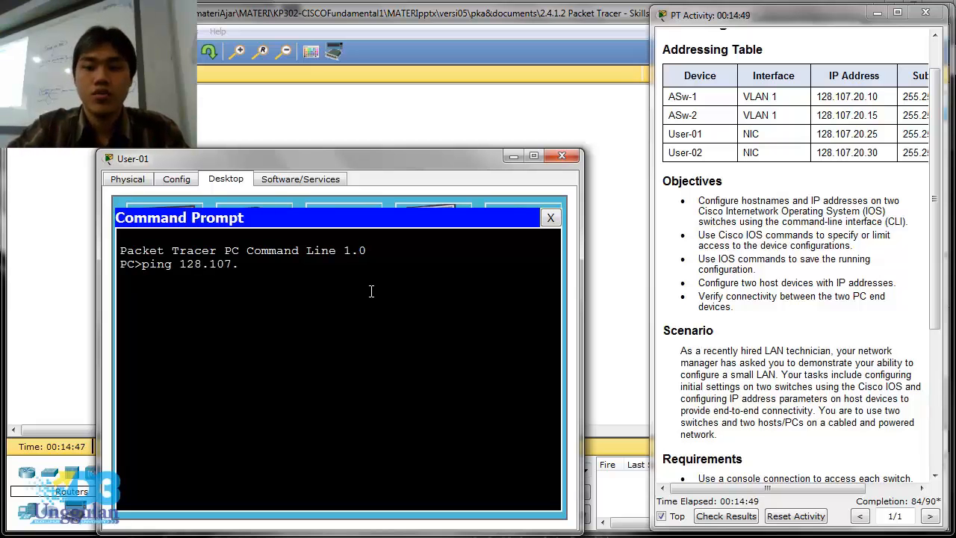
text(20.30)
key(Return)
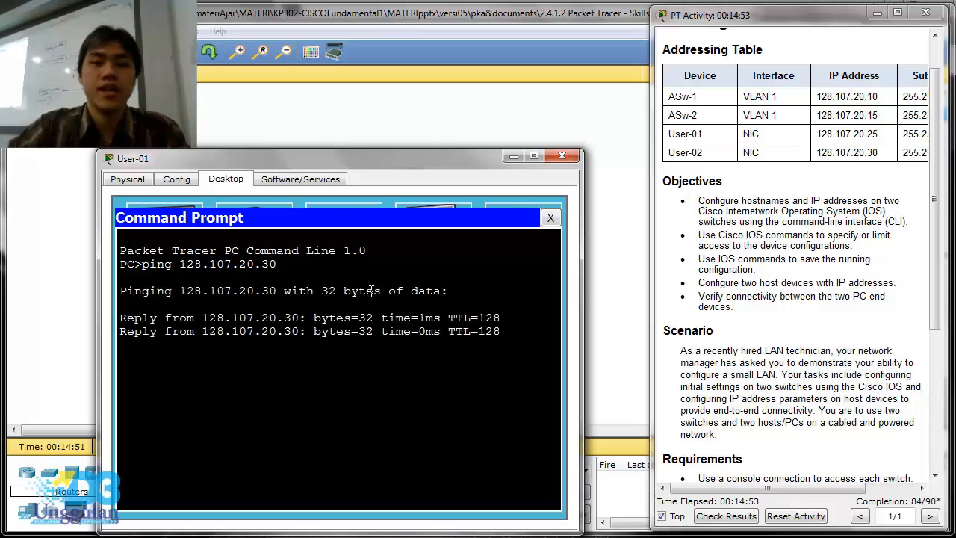
click(561, 160)
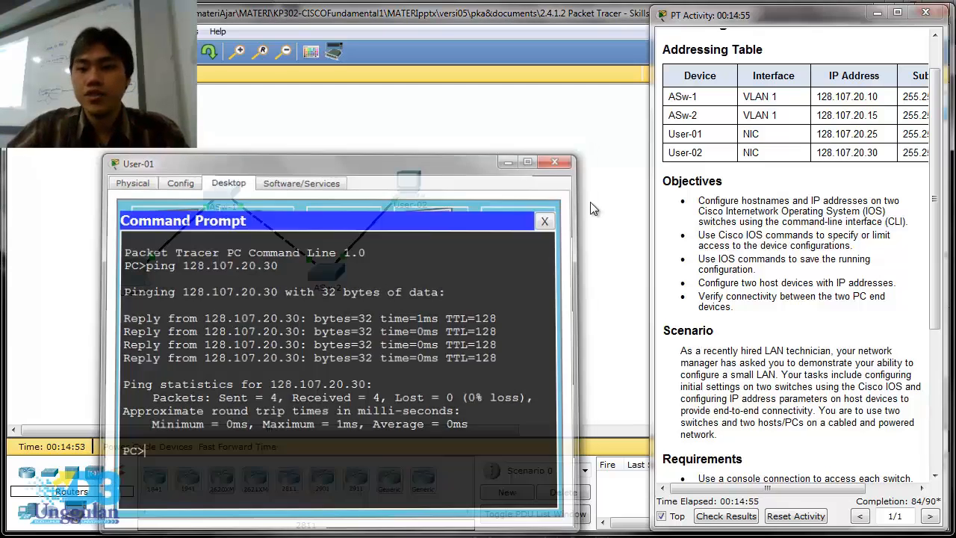
- Check the activity results and review the assessment items for both switches and the PCs
click(725, 516)
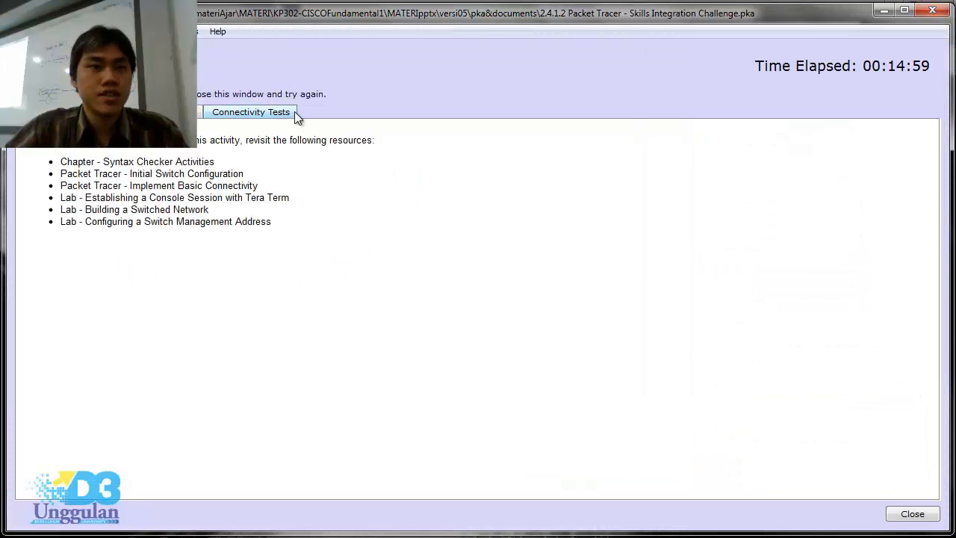
click(199, 112)
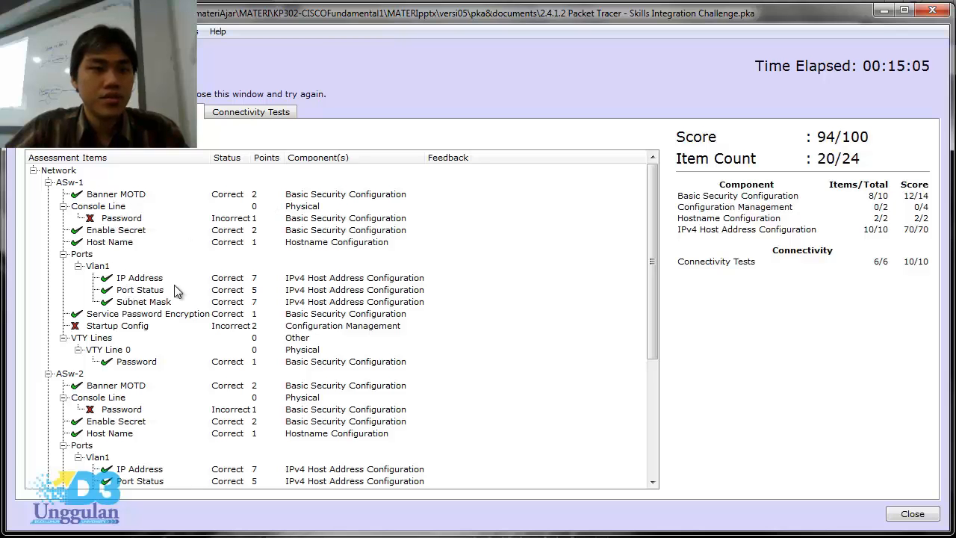
scroll(178, 297, down, 4)
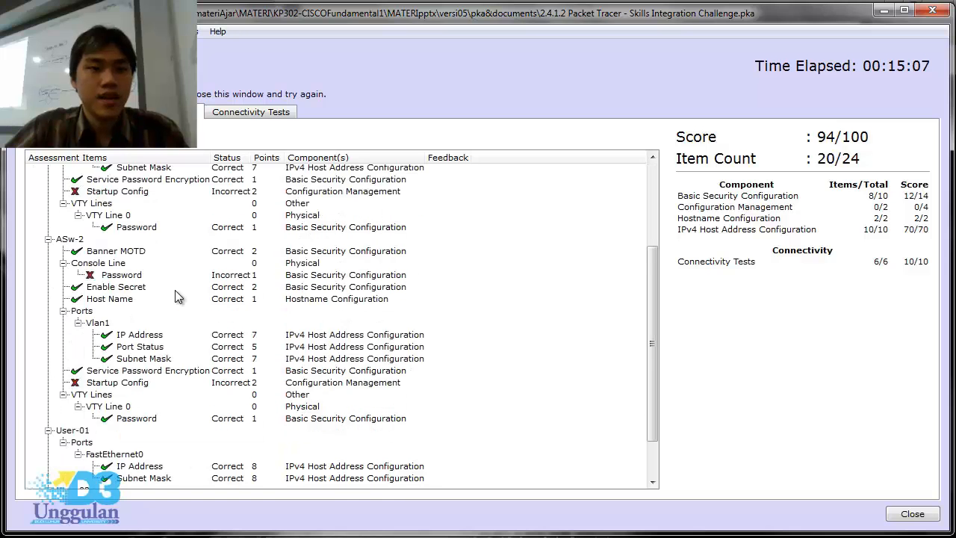
- Review the assessment items for ASw-1 and ASw-2 once more and close the activity results
scroll(178, 296, up, 4)
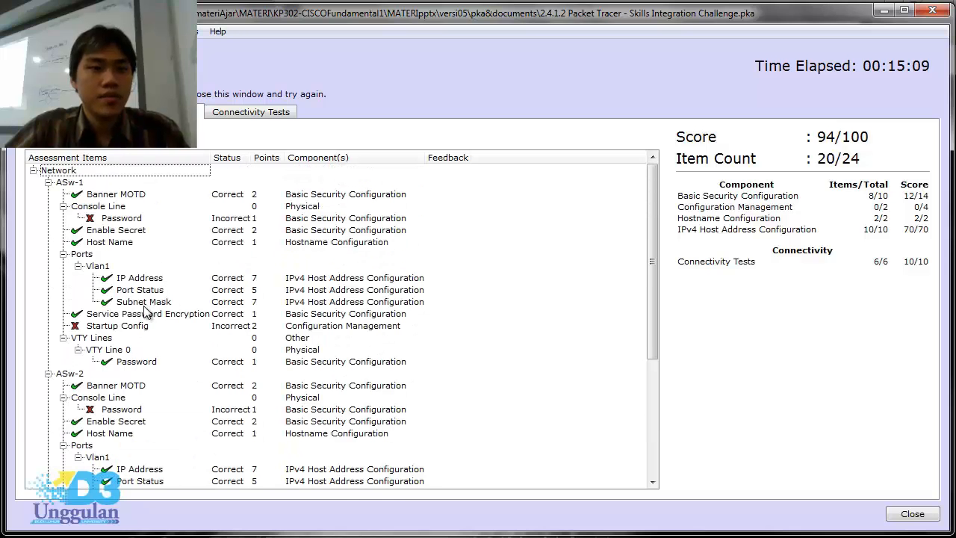
scroll(192, 335, down, 5)
scroll(192, 336, up, 5)
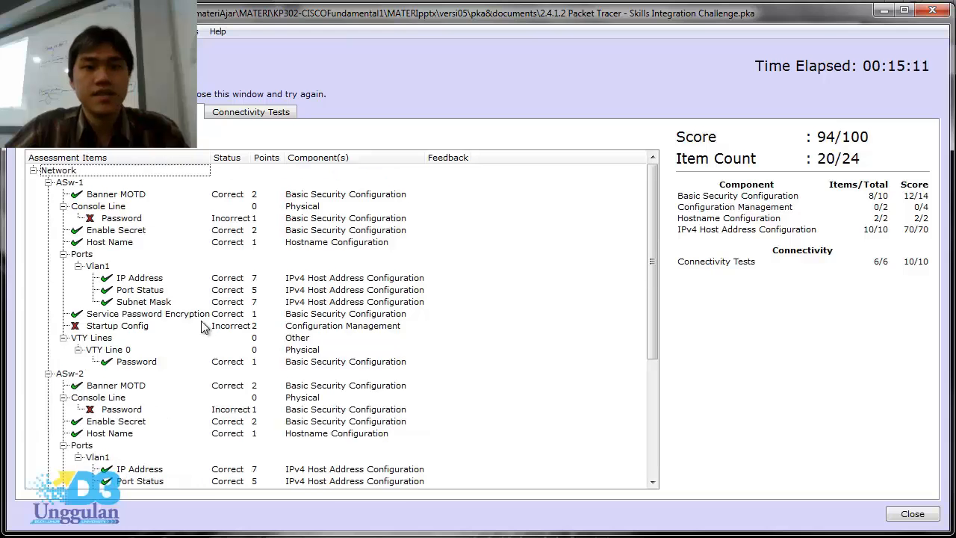
click(936, 12)
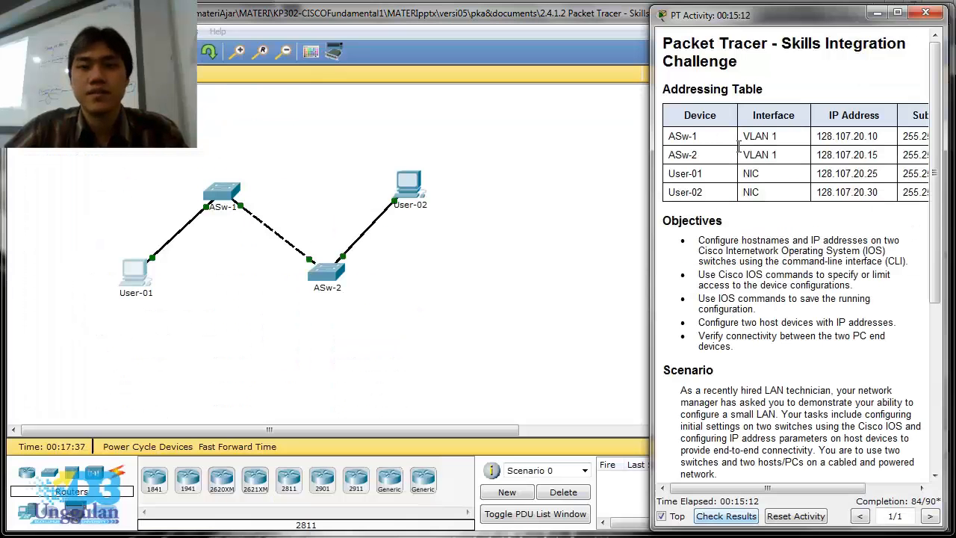
- Open ASw-1's command line, bring up the activity requirements, and enter line console 0 configuration mode
click(214, 200)
scroll(857, 333, down, 5)
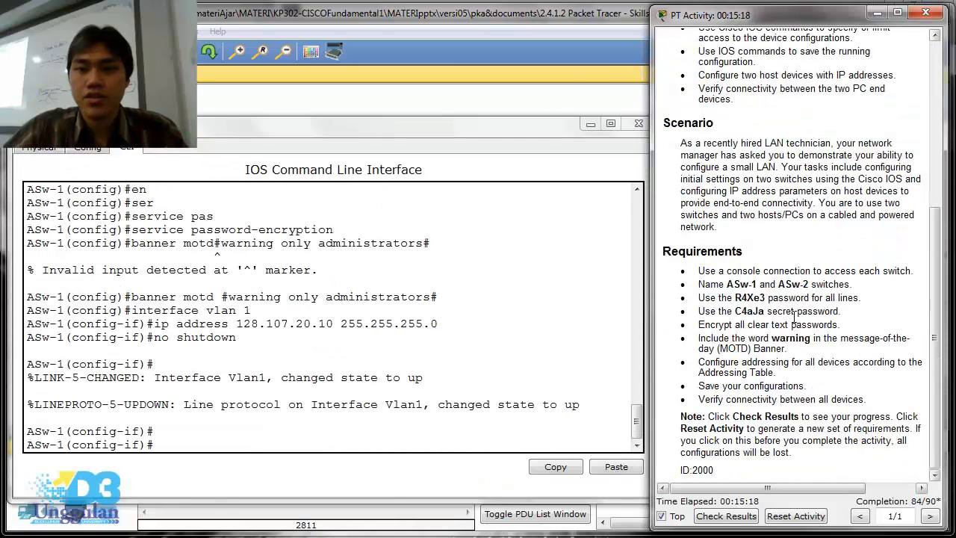
click(254, 440)
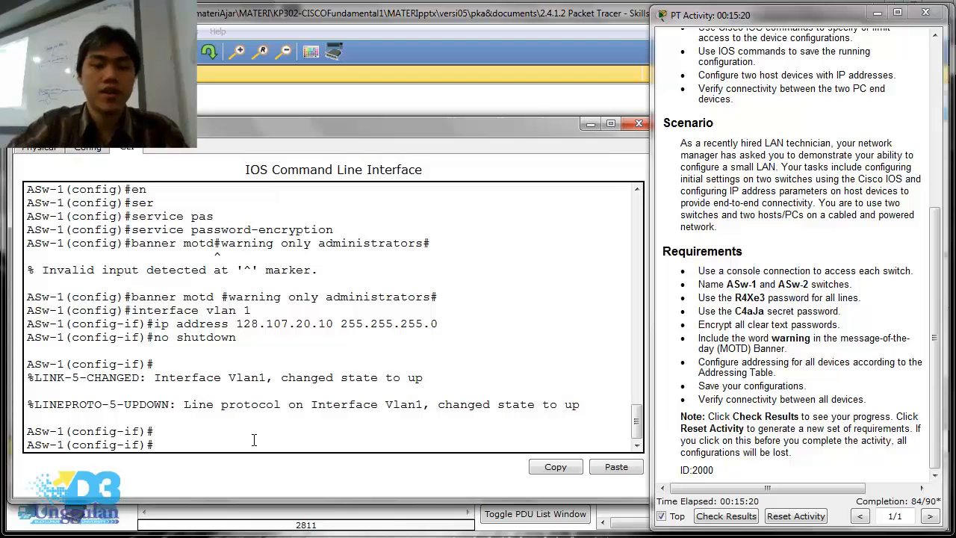
text(line conso)
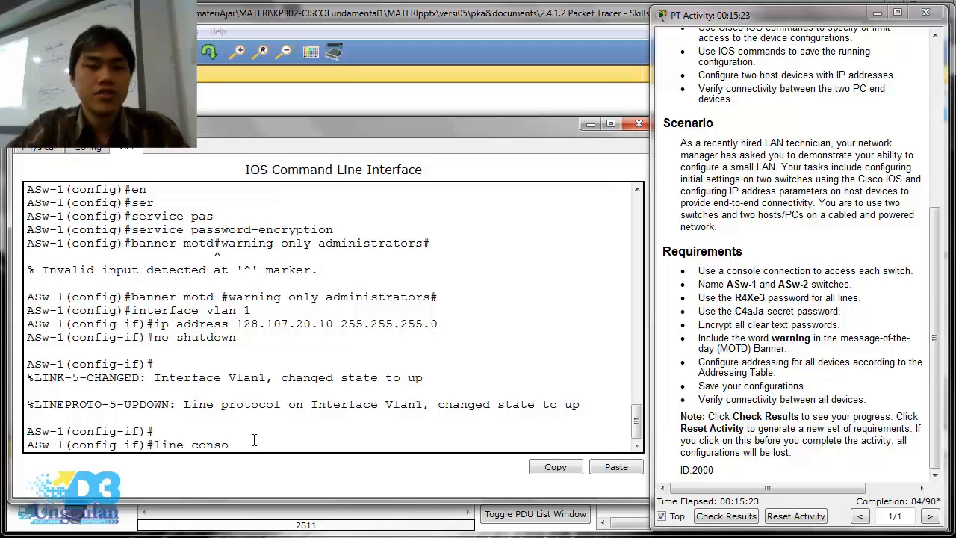
text(le 0)
key(Return)
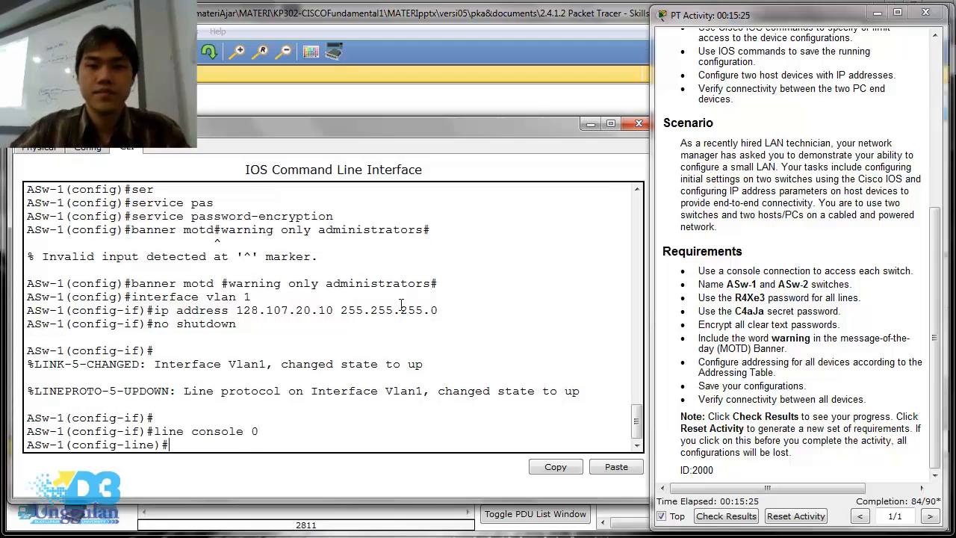
- Set the required line password on ASw-1's console line and enable login
text(passwo)
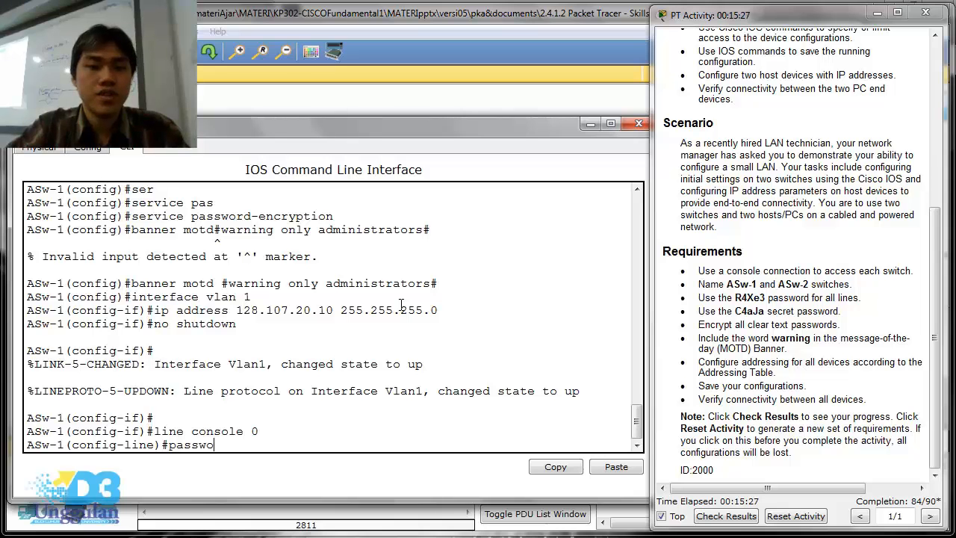
text(rd R)
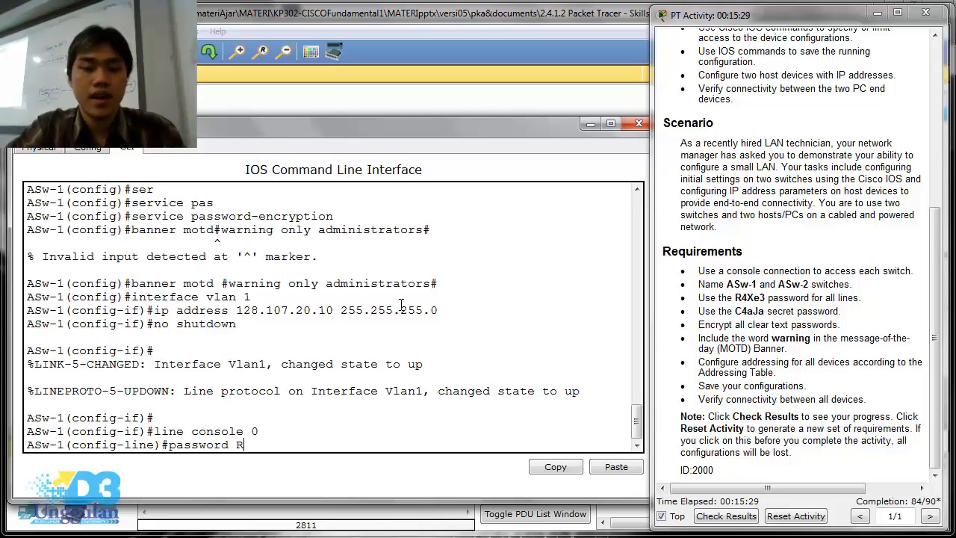
text(4X)
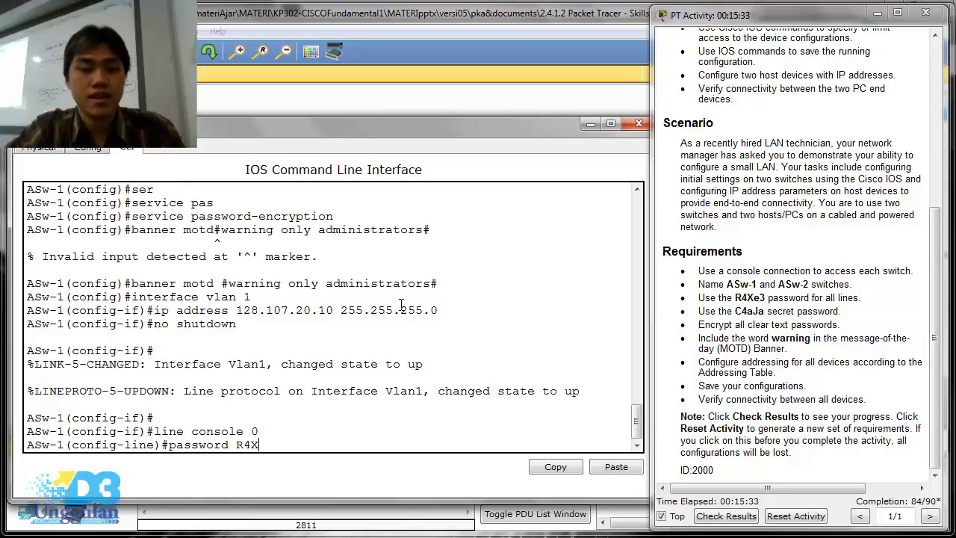
text(e3)
key(Return)
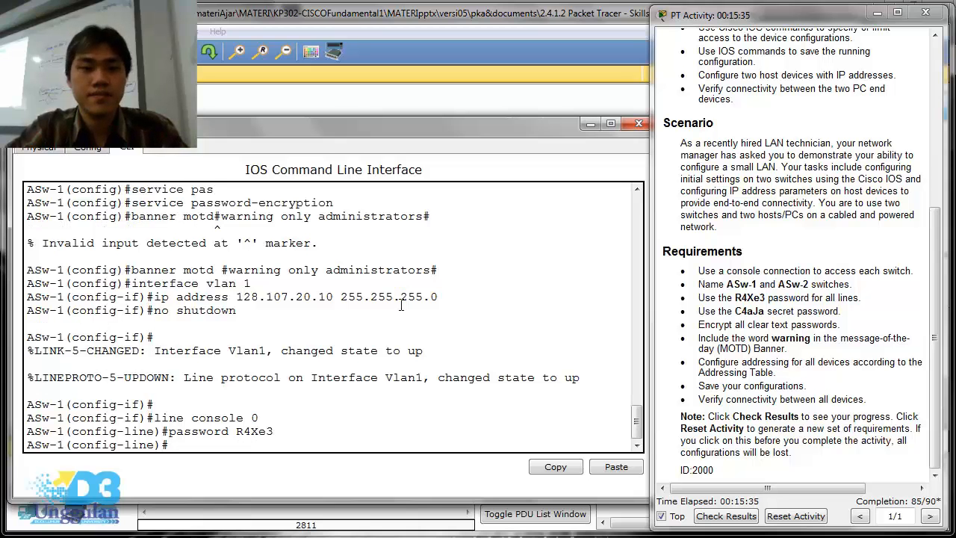
text(login)
key(Return)
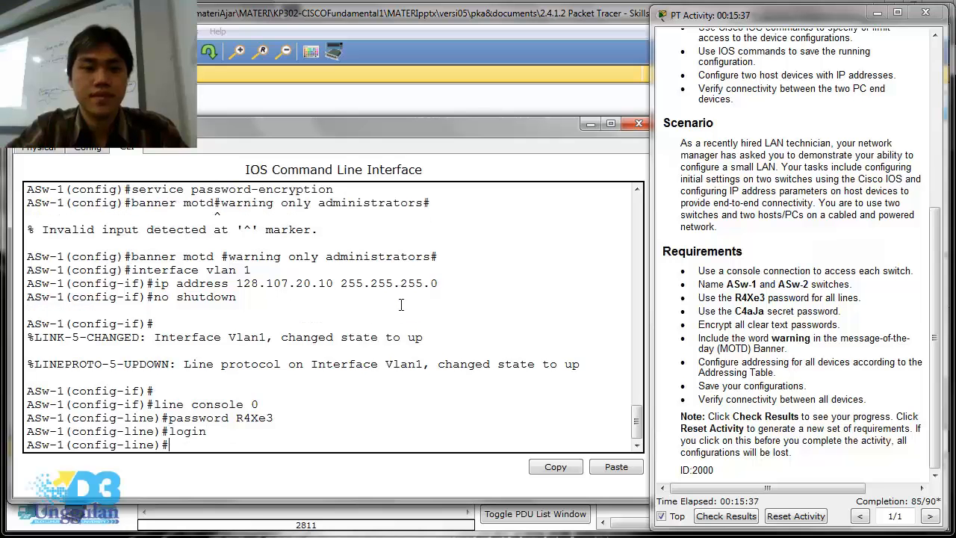
- End configuration mode on ASw-1, copy its running-config to startup-config, and minimize the switch's window
text(enx)
key(Return)
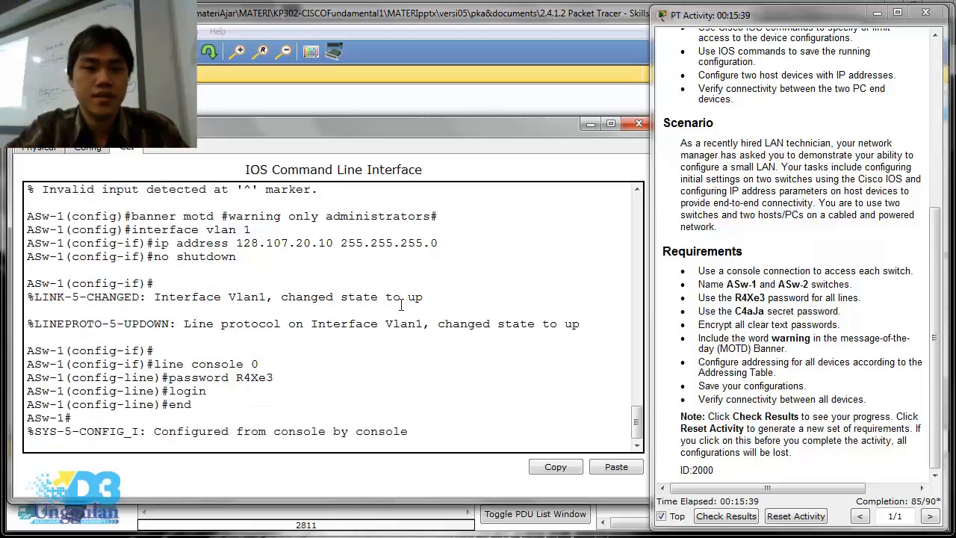
text(copy run)
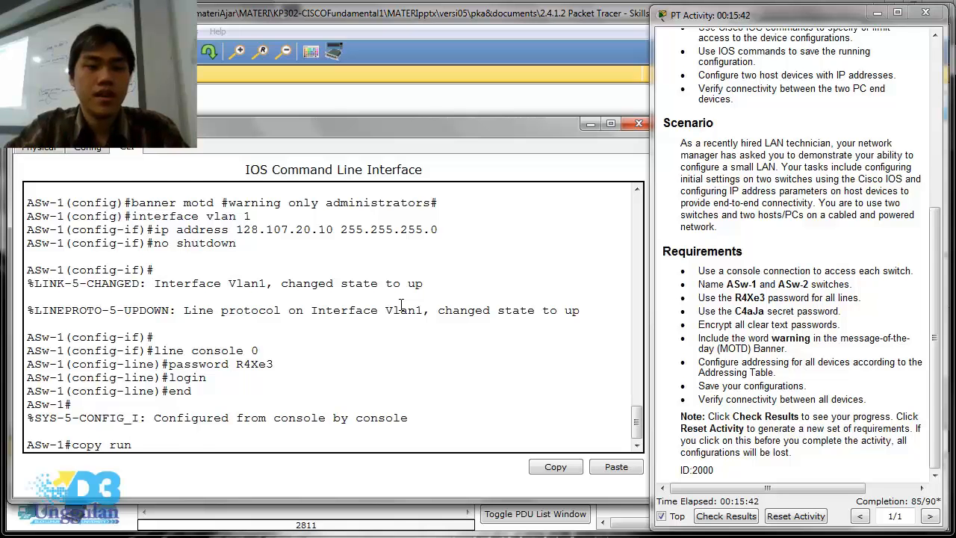
key(Tab)
text(s)
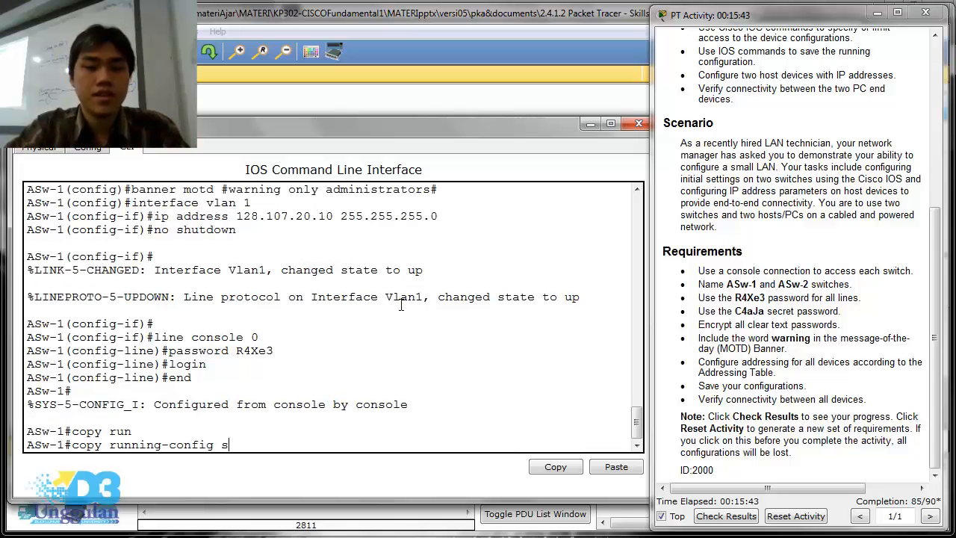
text(tart)
key(Tab)
key(Return)
key(Return)
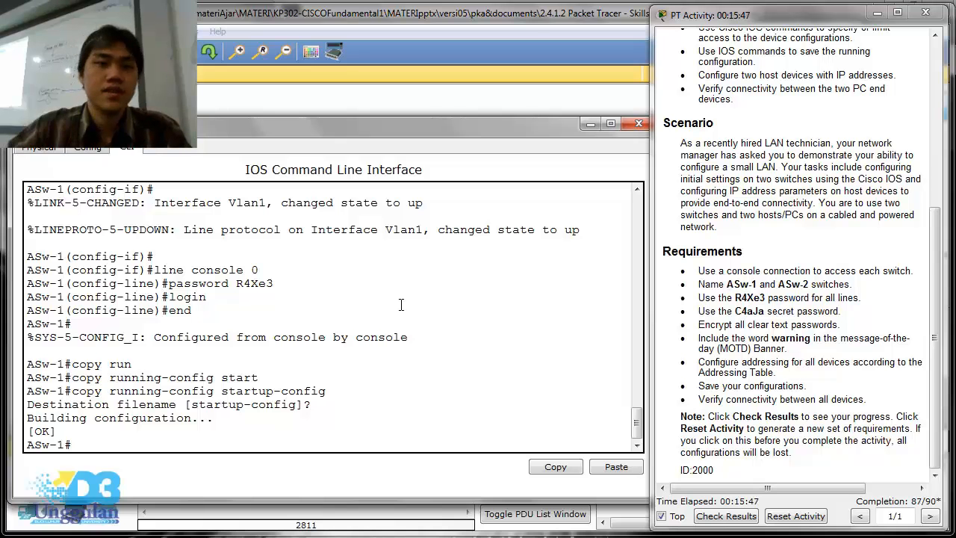
click(587, 124)
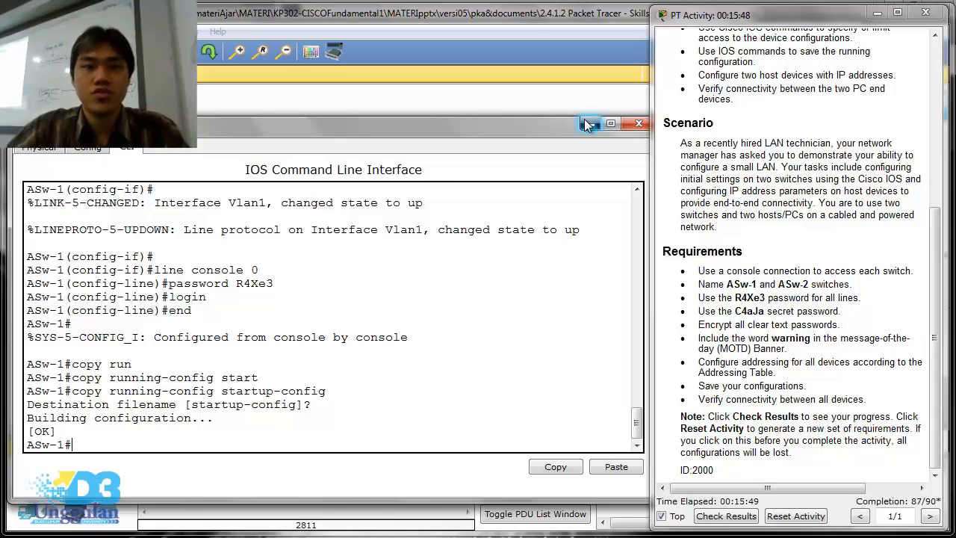
- Open switch ASw-2's command line and enter line console 0 configuration mode
click(332, 266)
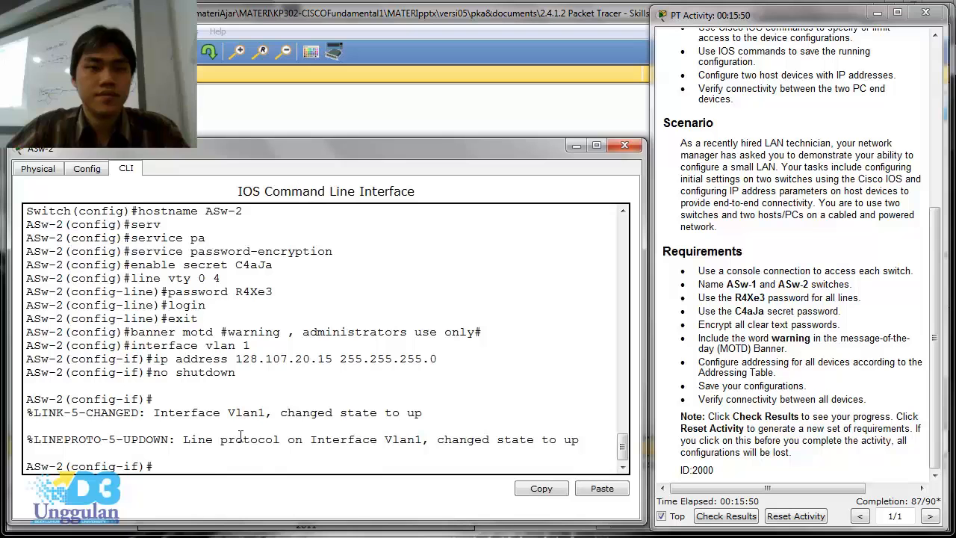
text(line )
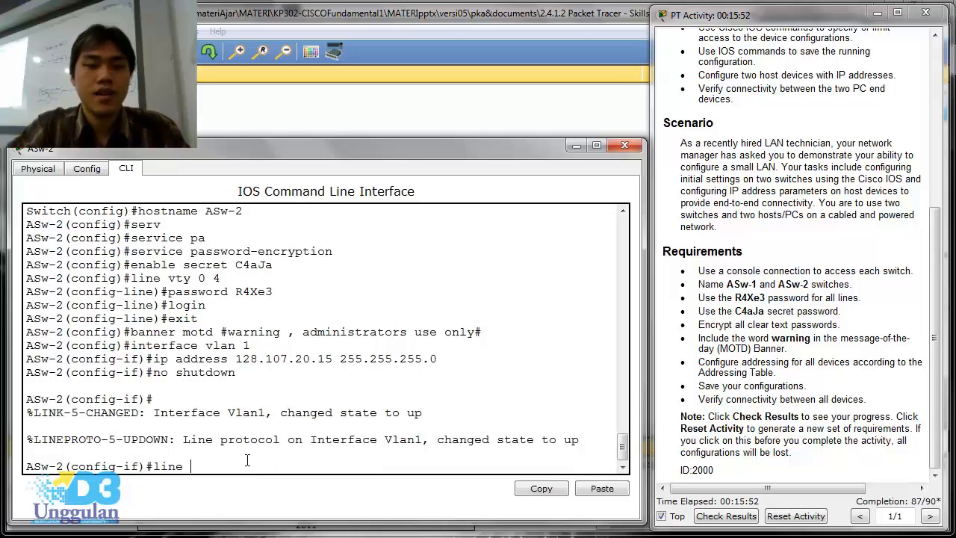
text(console)
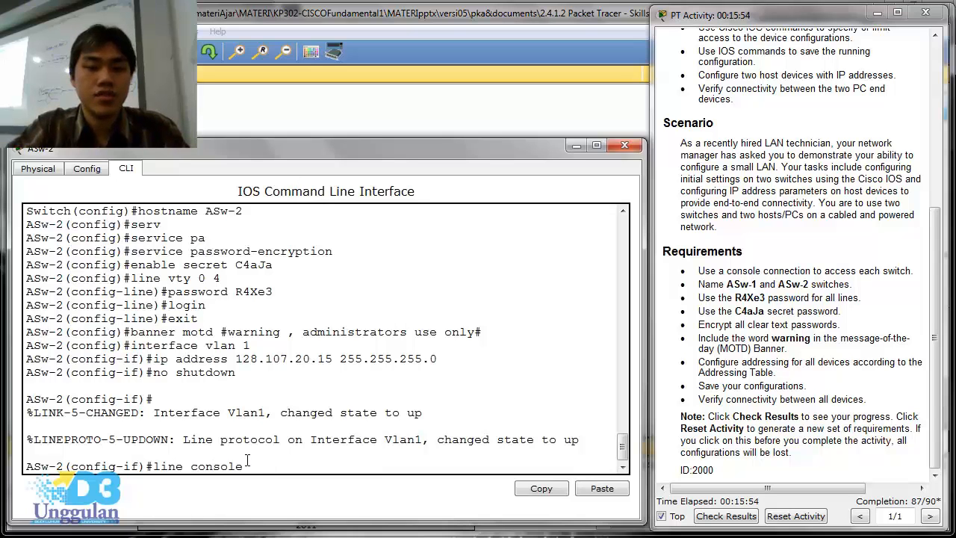
text( 0)
key(Return)
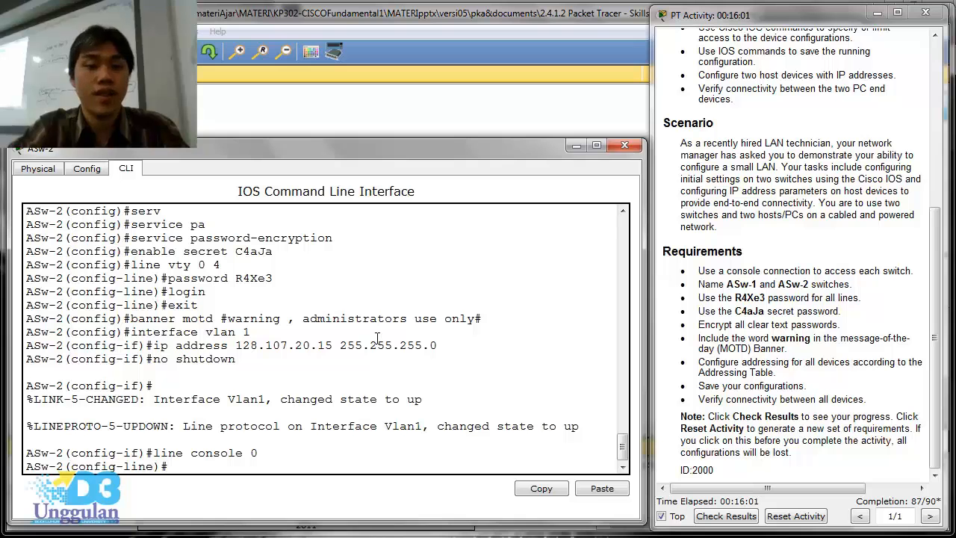
- Set the required line password on ASw-2's console line and enable login
text(pass)
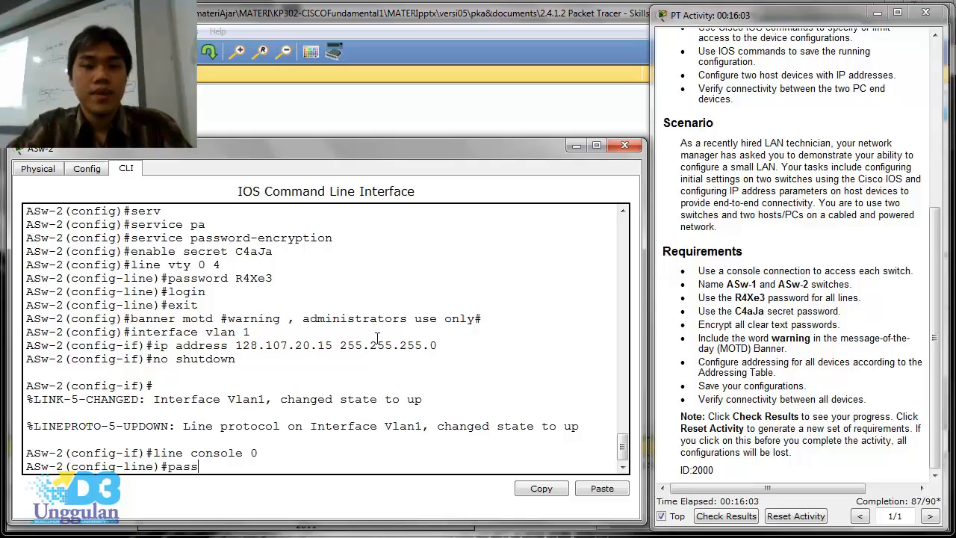
text(word)
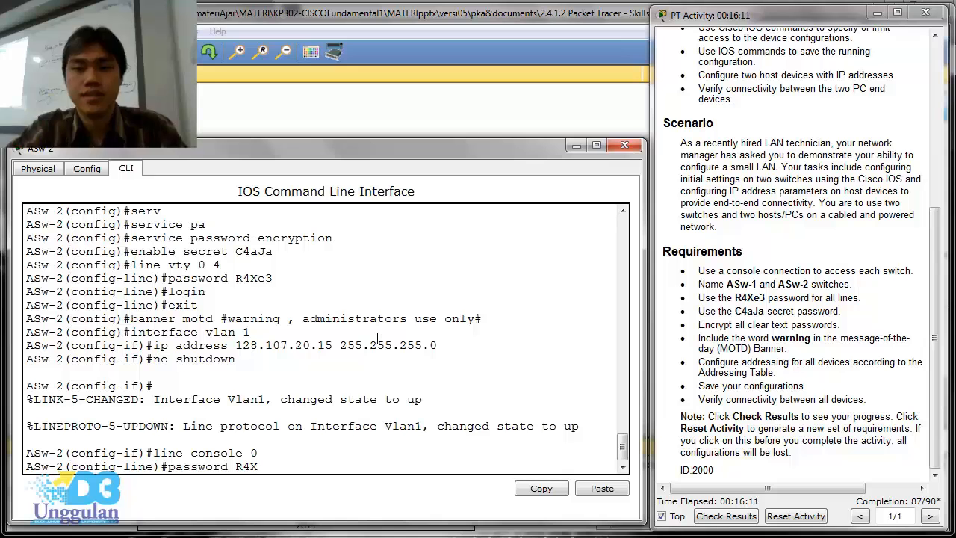
text(R4Xe3)
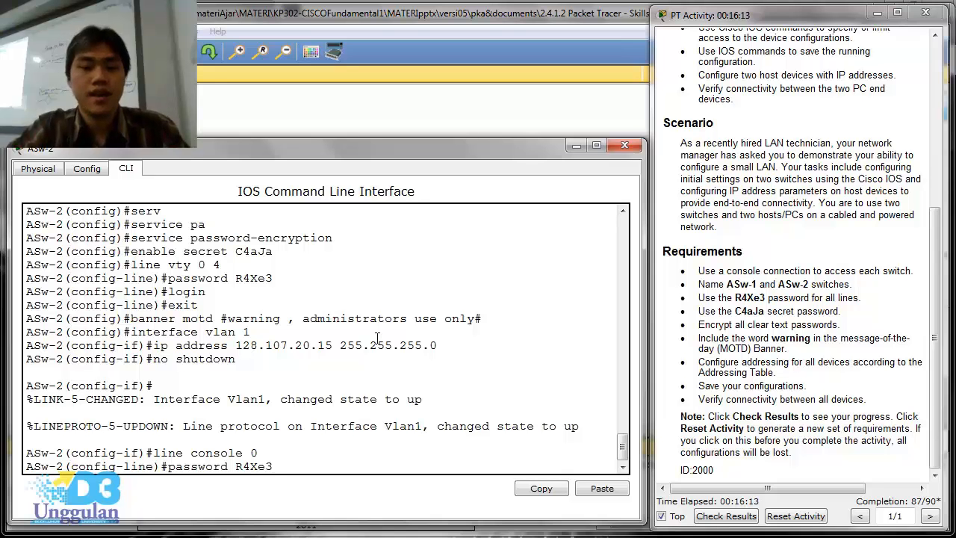
key(Return)
text(login)
key(Return)
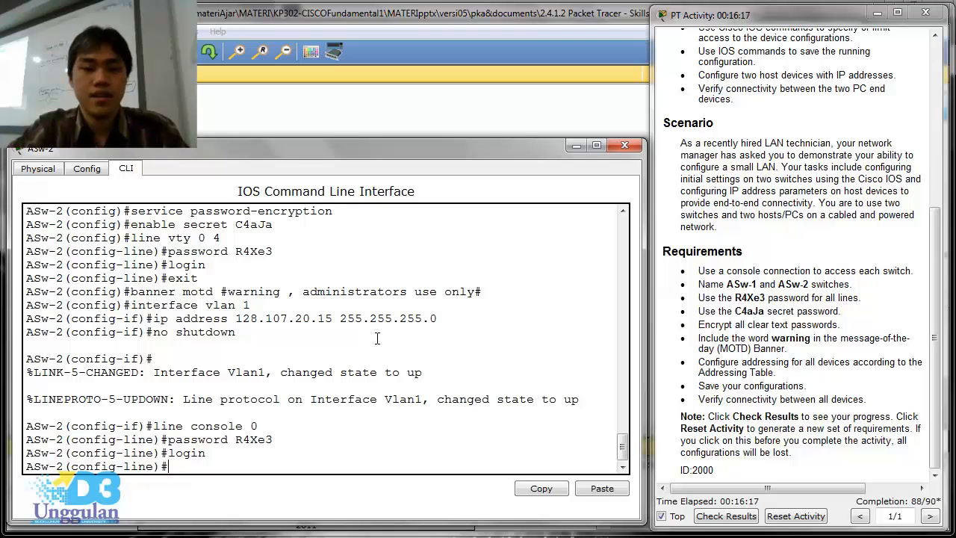
- End configuration mode on ASw-2 and copy its running-config to startup-config with the default destination filename
text(end)
key(Return)
text(cop)
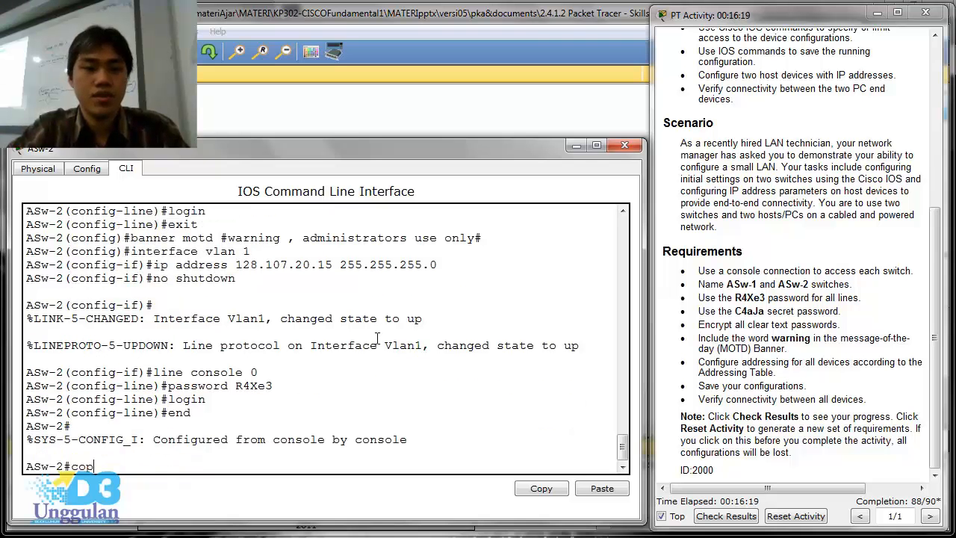
text(y run)
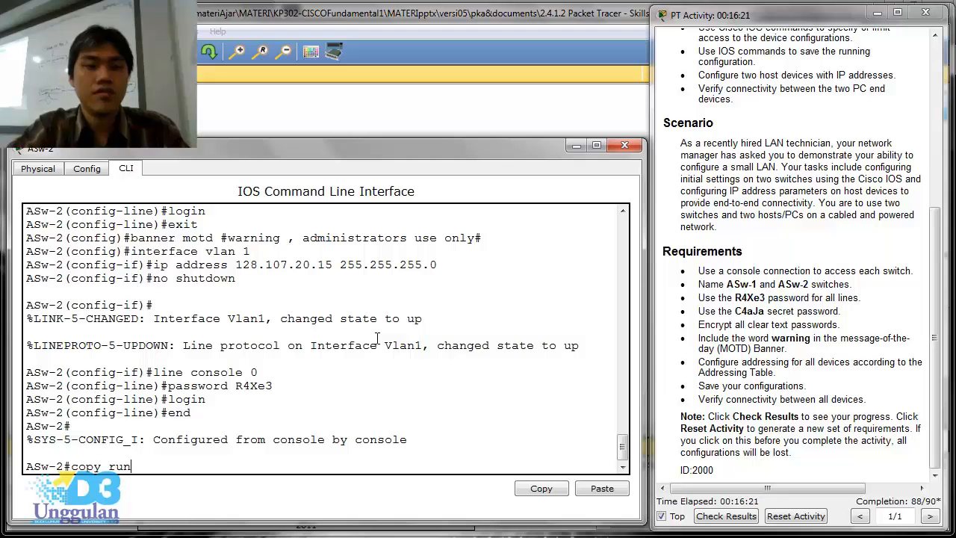
text( st)
key(Return)
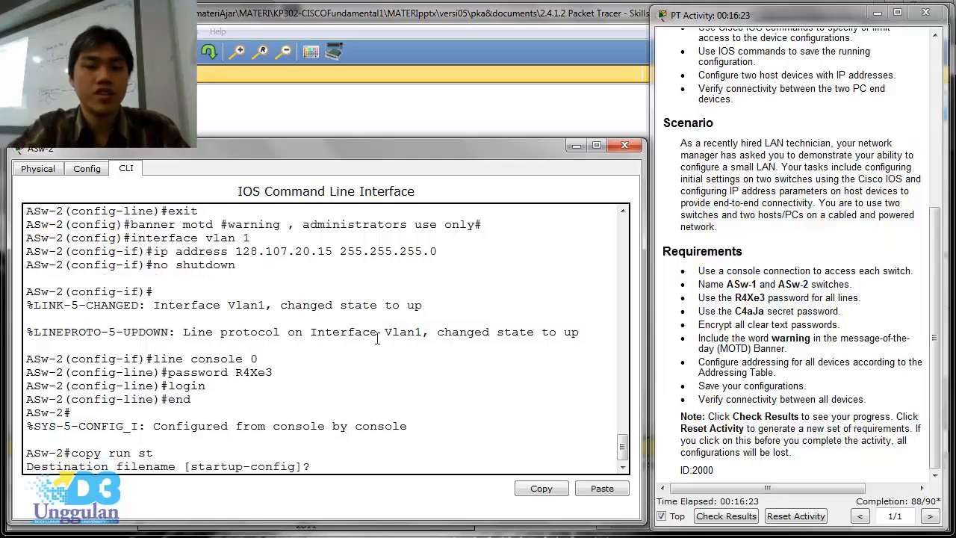
key(Return)
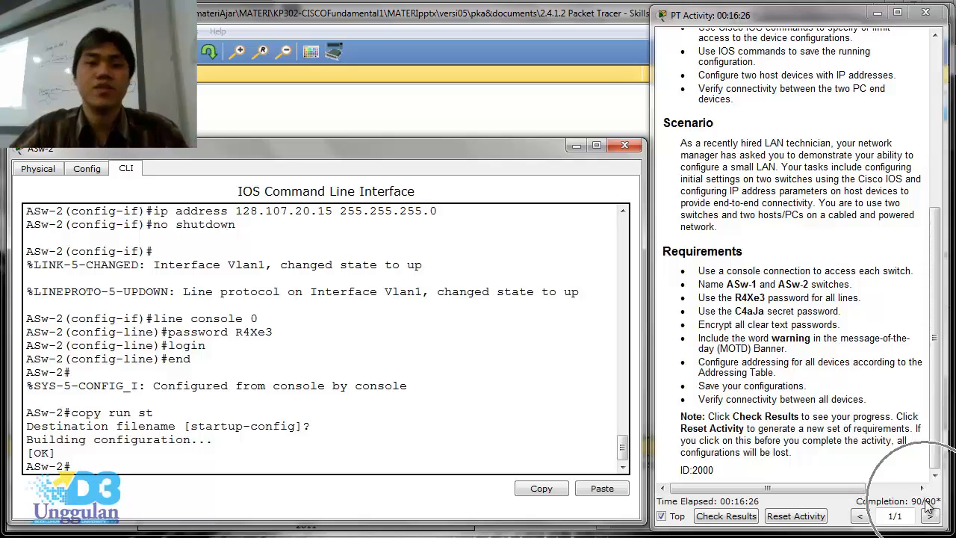
click(940, 360)
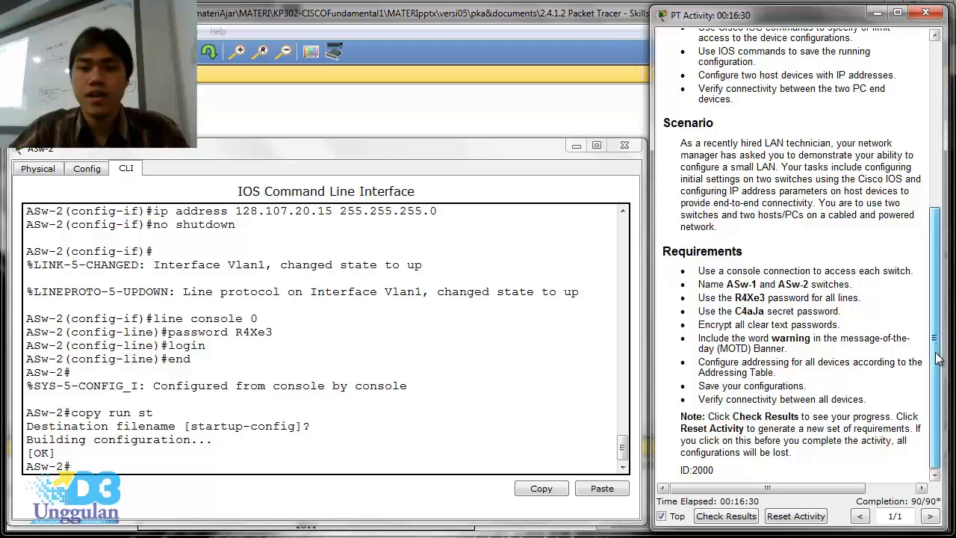